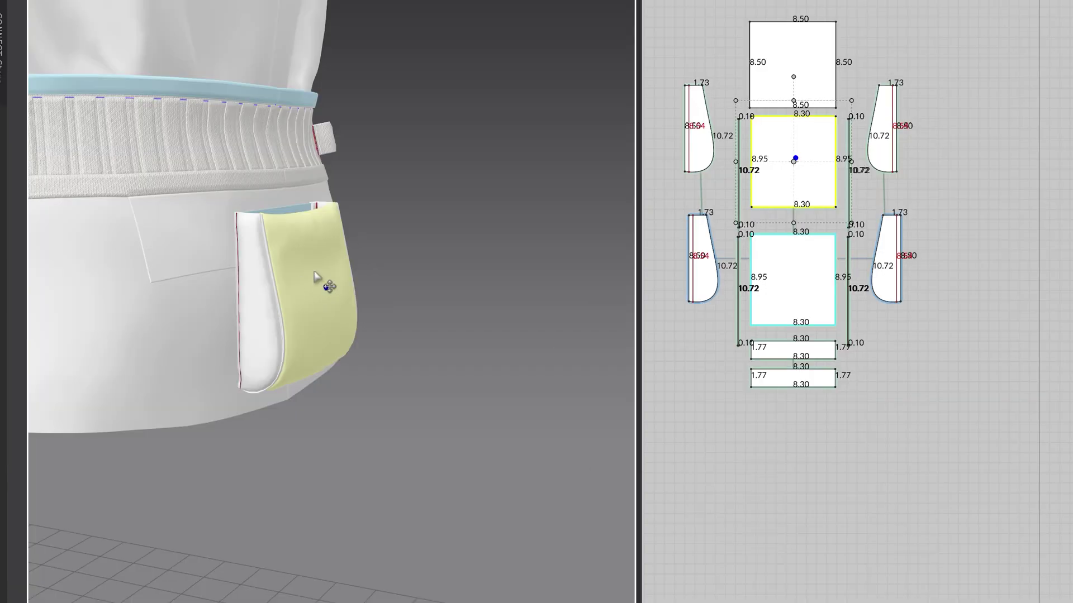
drag(360, 281, 404, 285)
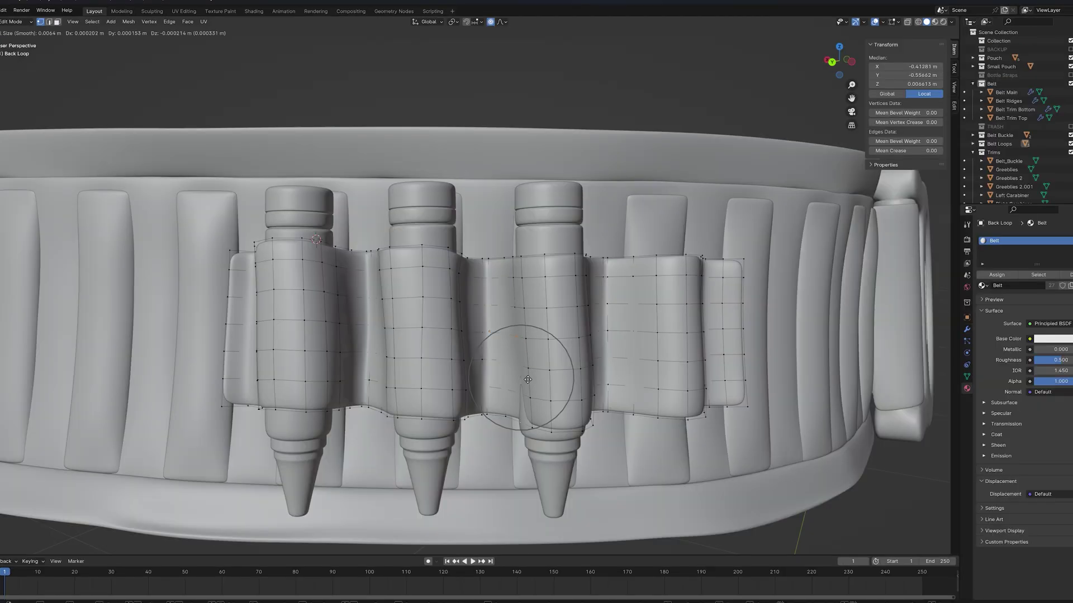
- Reshape the lower edge of the back loop mesh around the third bullet with small proportional-editing moves
click(520, 420)
click(521, 420)
key(g)
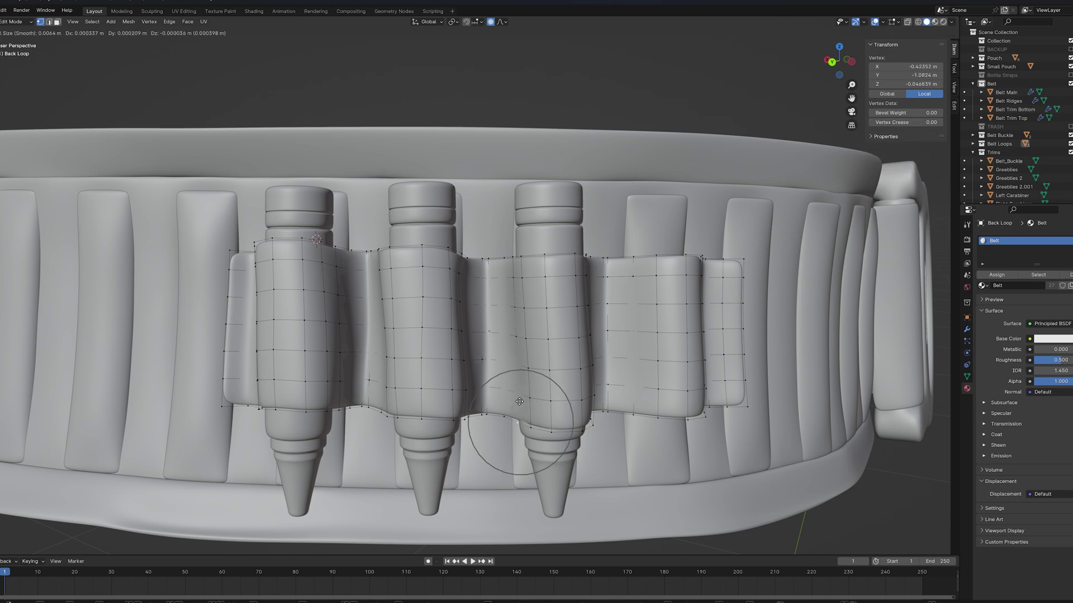
key(g)
key(y)
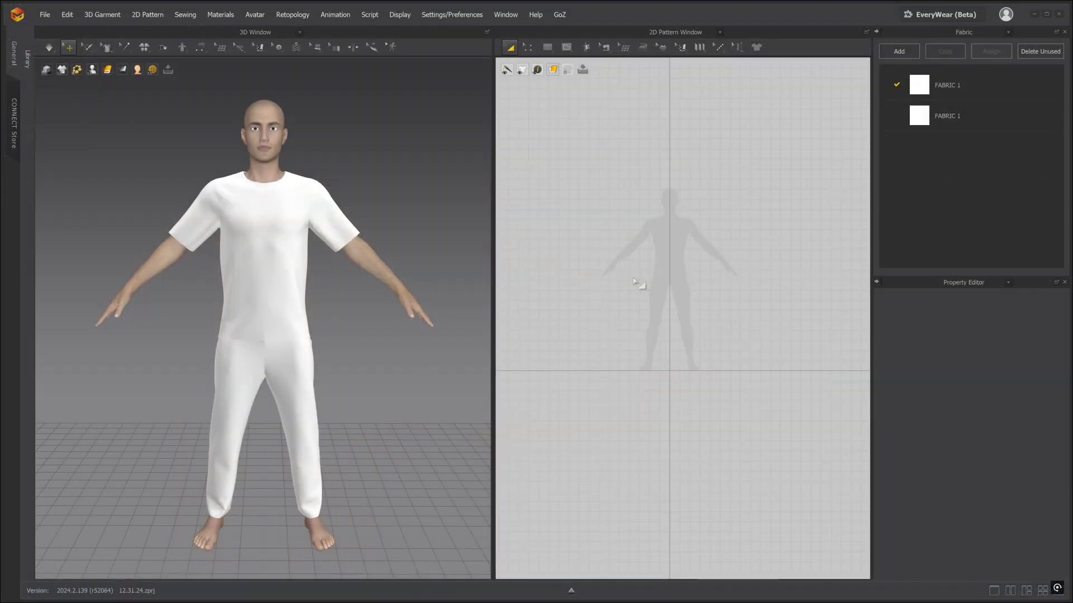
- Create a rectangular pattern piece 90 cm wide and 6 cm high beside the avatar silhouette
click(548, 47)
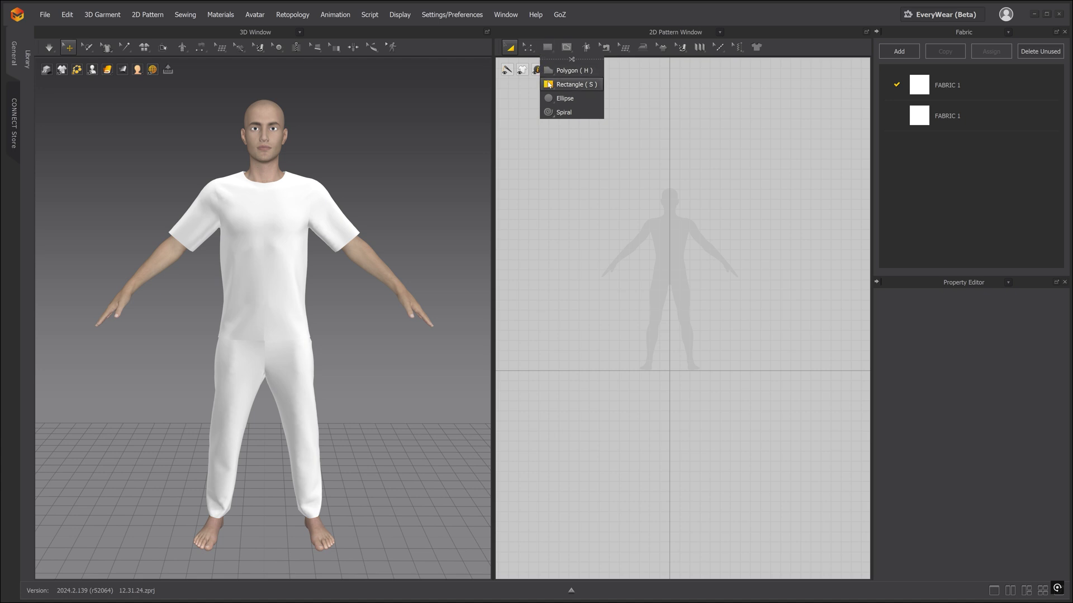
click(633, 268)
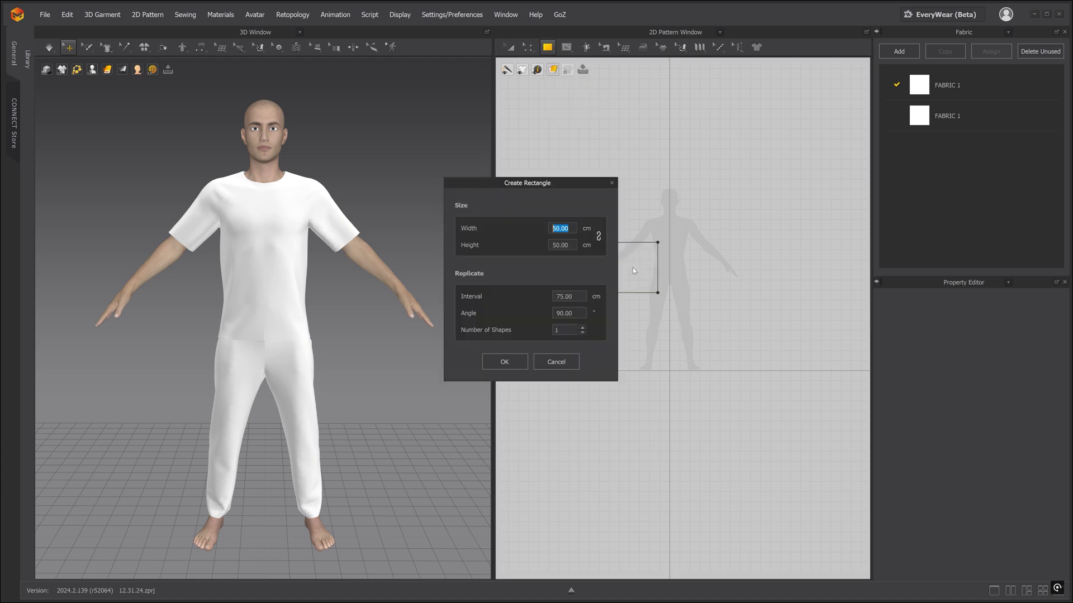
drag(570, 189, 796, 258)
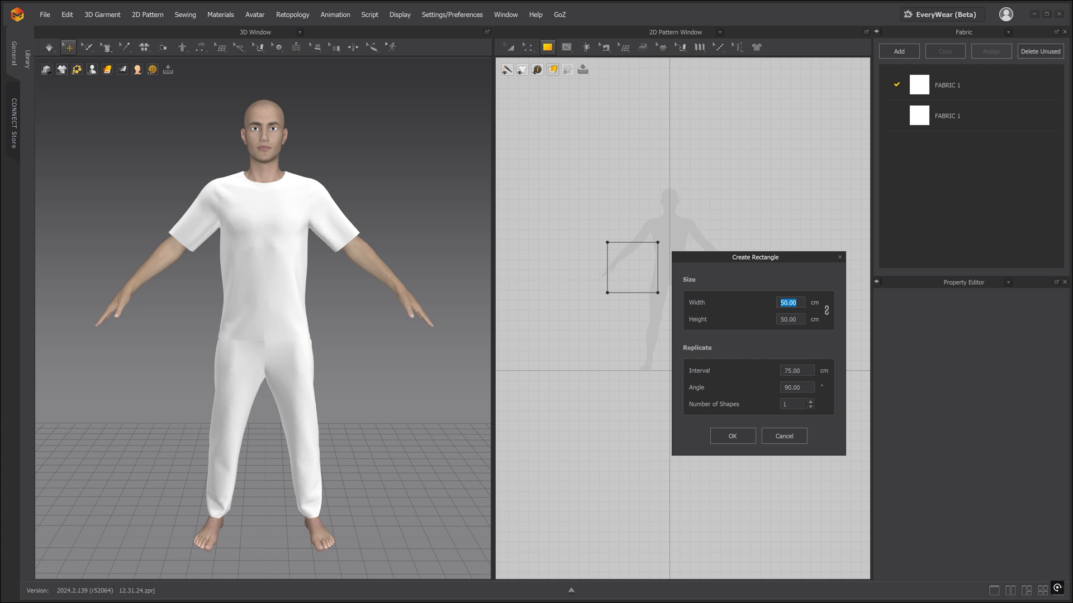
text(90)
key(Tab)
text(6)
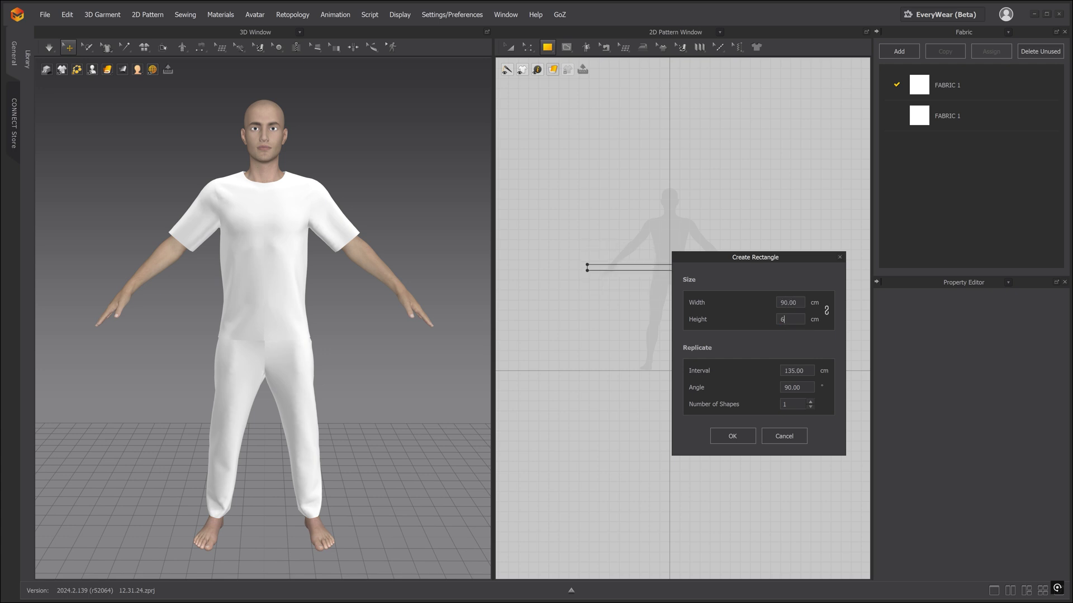
key(Return)
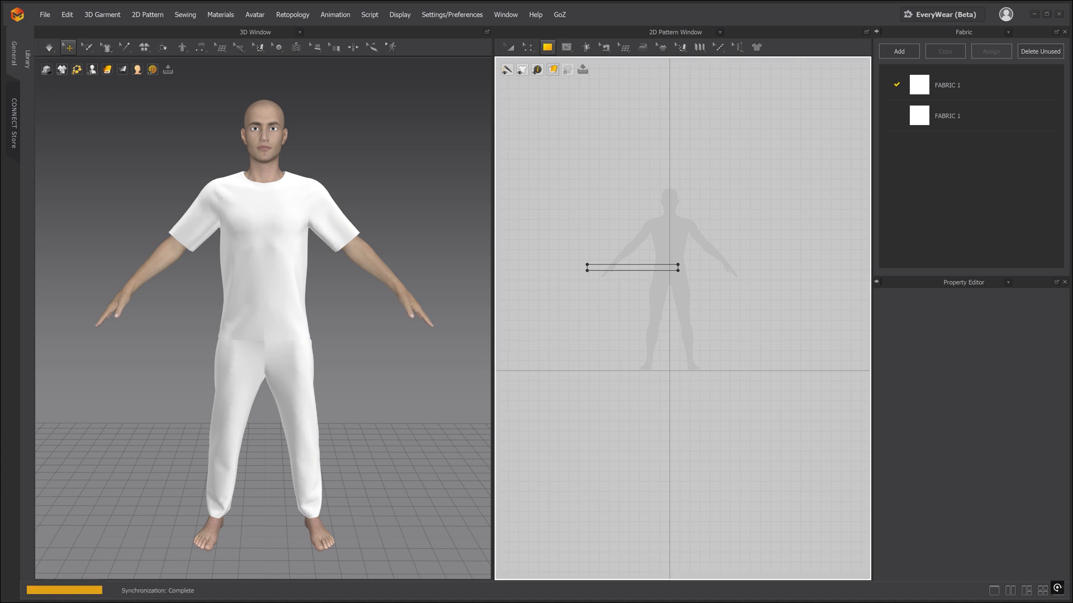
- Centre the rectangle over the avatar silhouette in the 2D pattern and place it in front of the avatar's waist in 3D
click(509, 47)
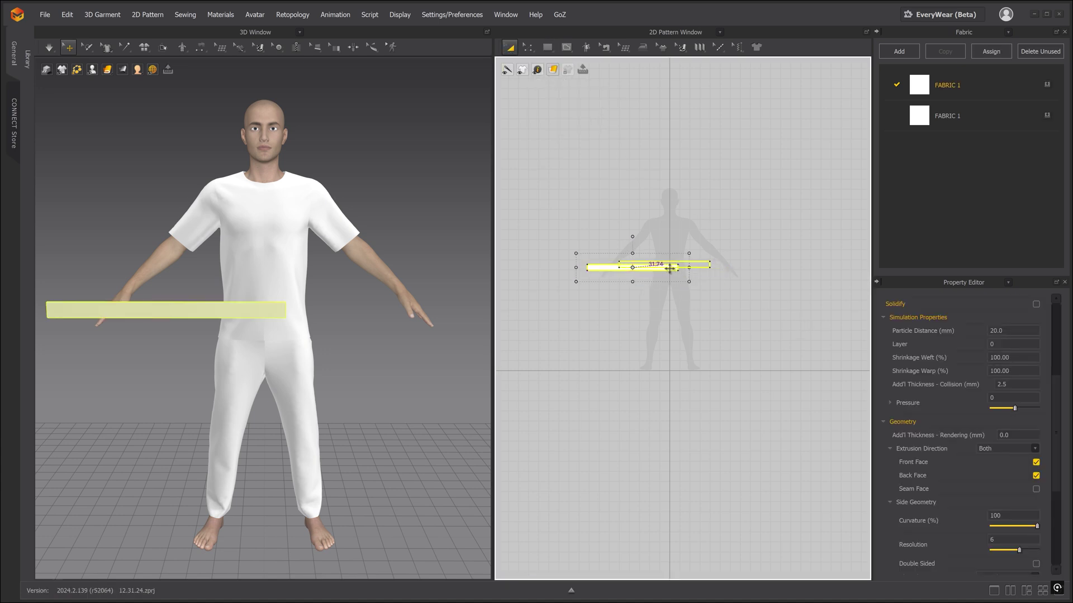
drag(633, 274, 666, 271)
drag(154, 318, 257, 308)
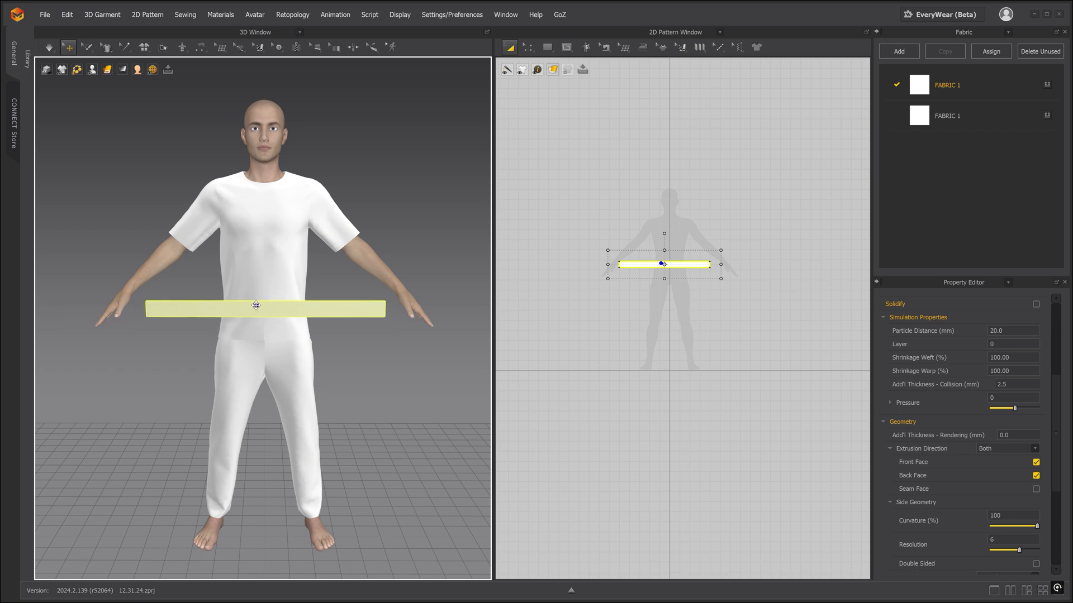
right_drag(257, 309, 354, 313)
scroll(340, 309, up, 3)
key(2)
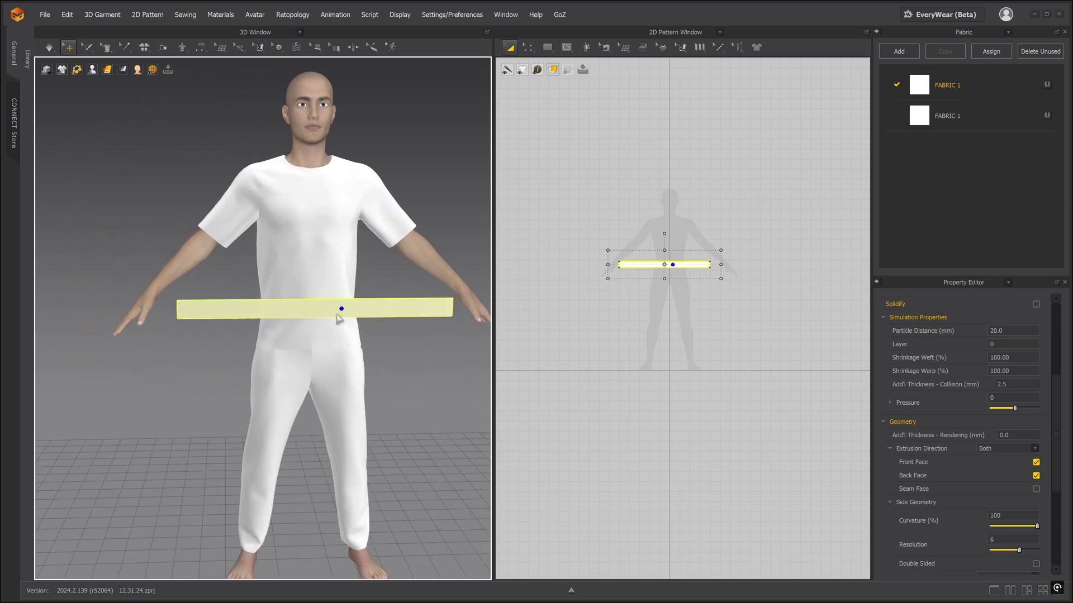
- Wrap the strip around the avatar's waist using the front waist arrangement point, with arrangement points shown only for the placement
click(93, 69)
click(100, 95)
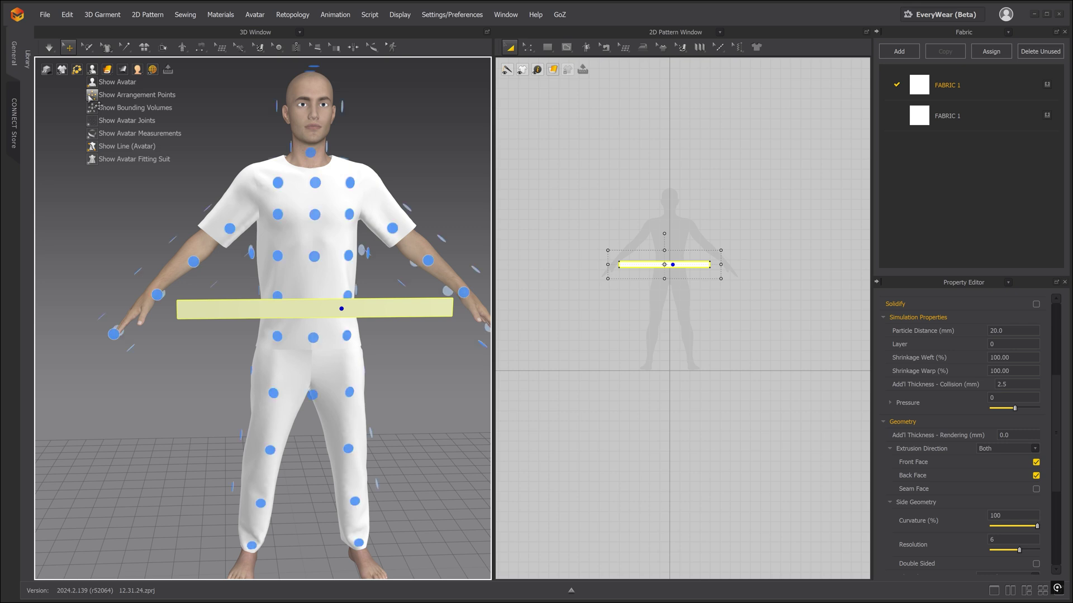
right_drag(321, 215, 305, 334)
click(317, 327)
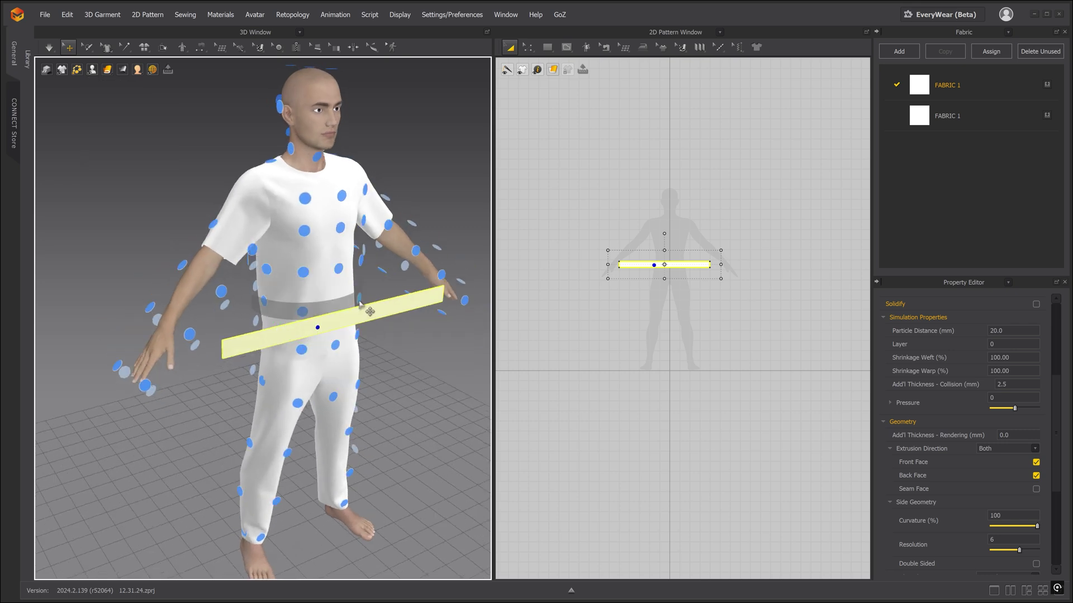
click(302, 311)
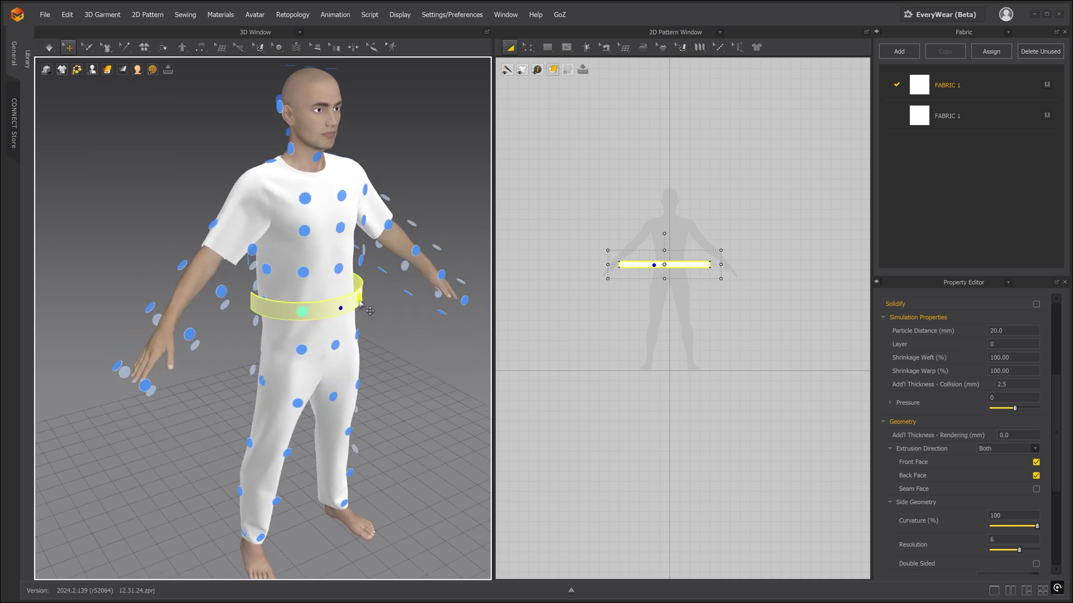
click(93, 70)
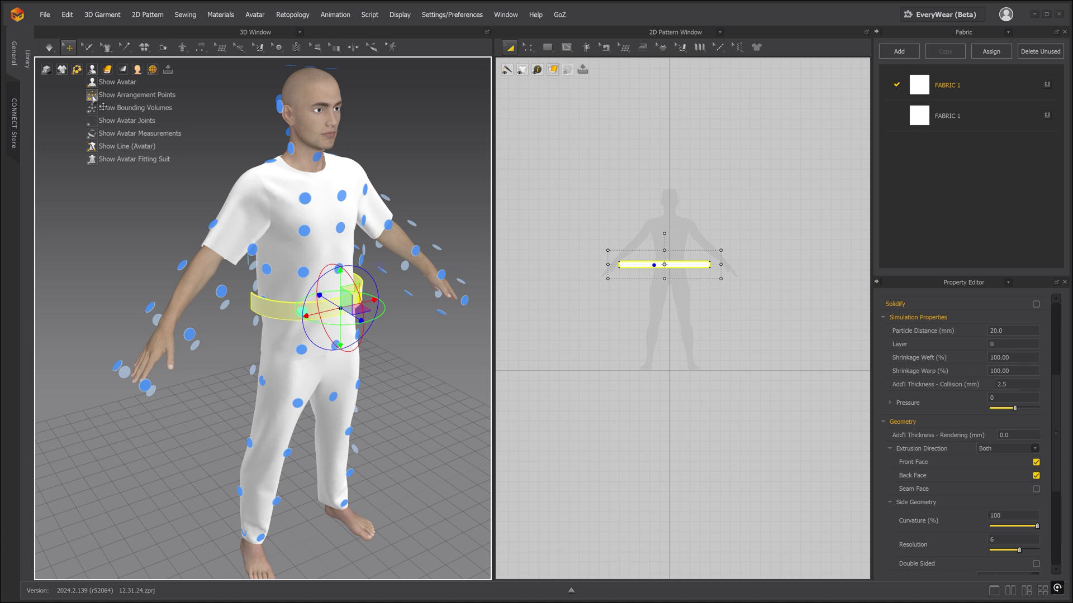
click(99, 95)
- Set the belt strip's simulation layer to 1
click(290, 314)
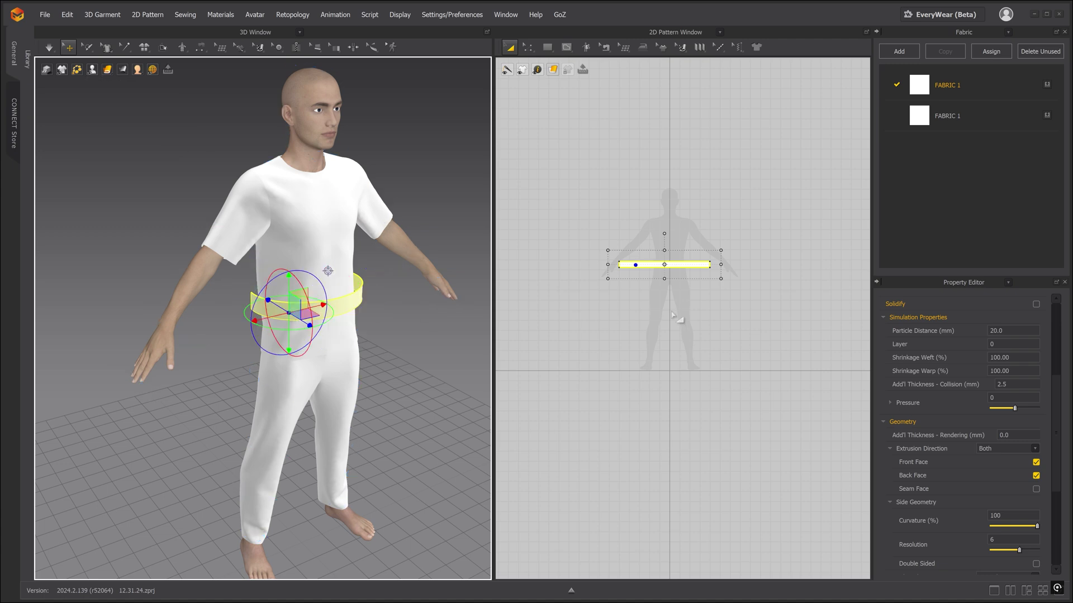
click(994, 344)
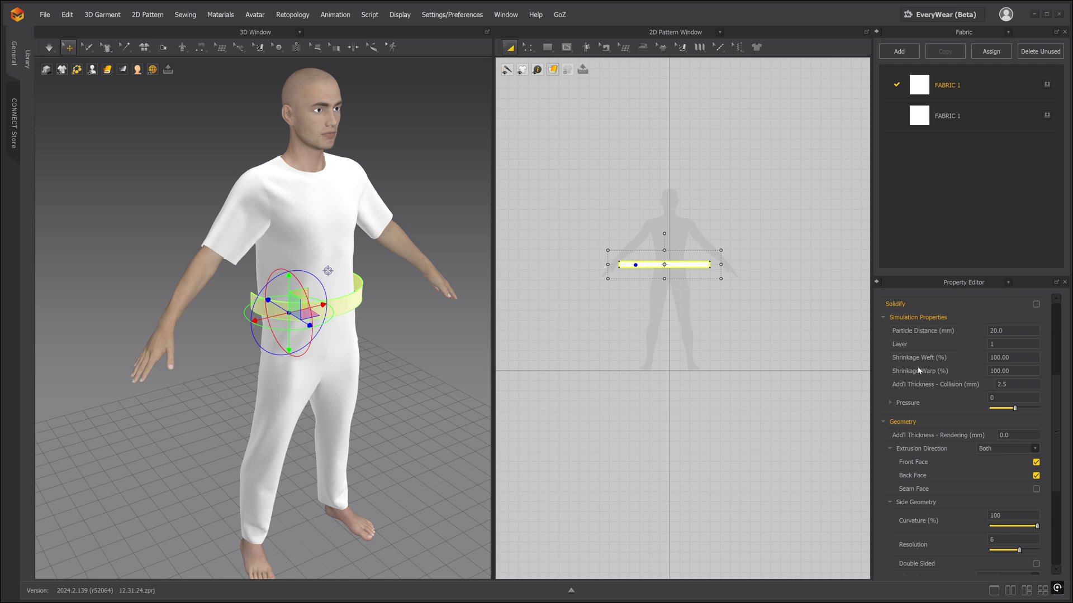
click(757, 338)
scroll(702, 198, up, 3)
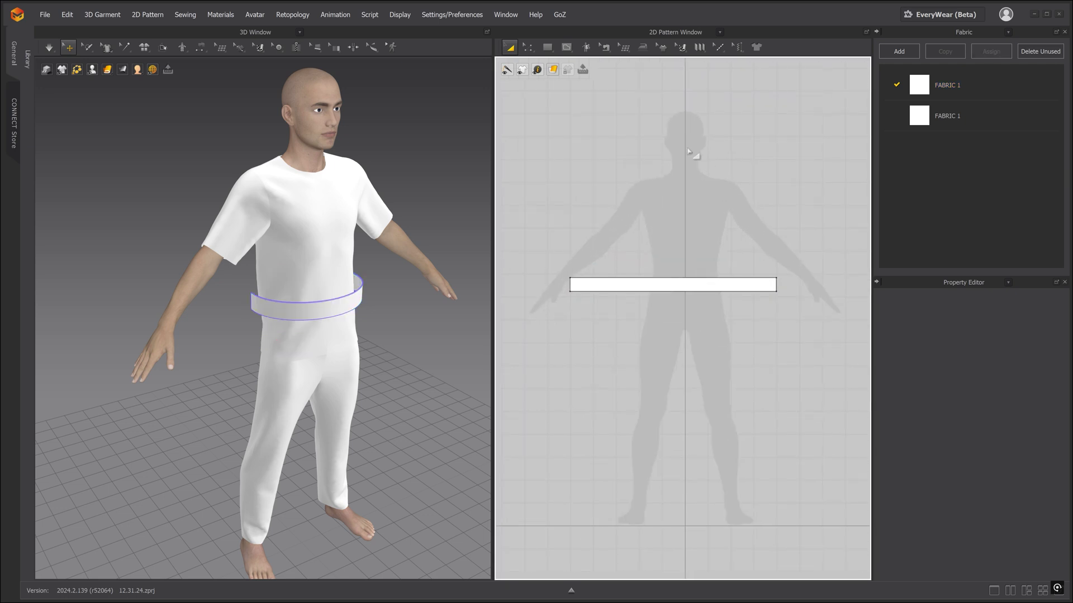
- Sew the belt strip's two short ends together with Segment Sewing
click(605, 46)
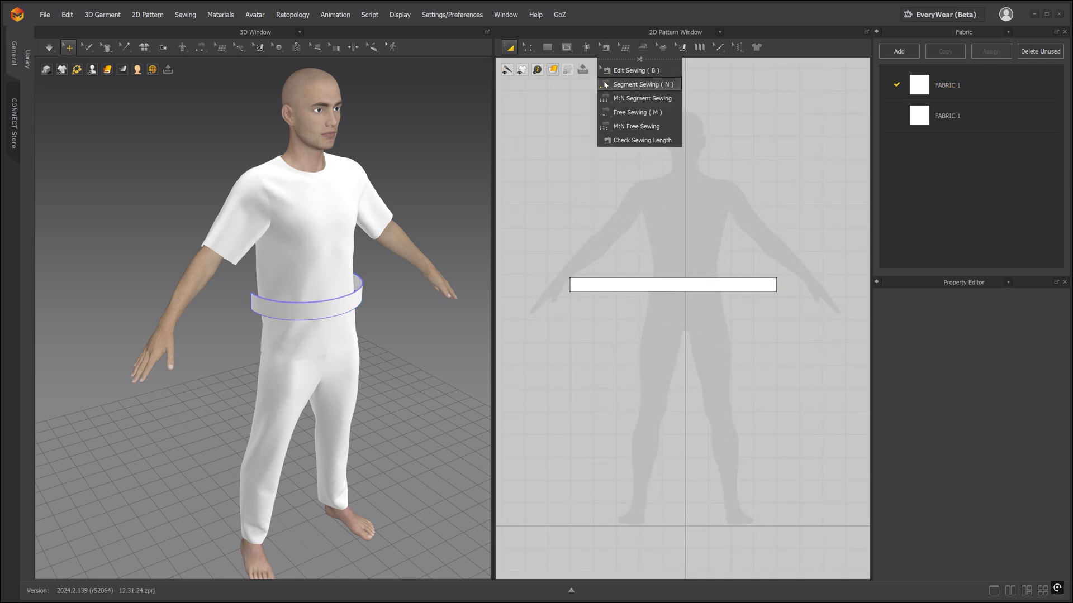
click(607, 88)
click(570, 285)
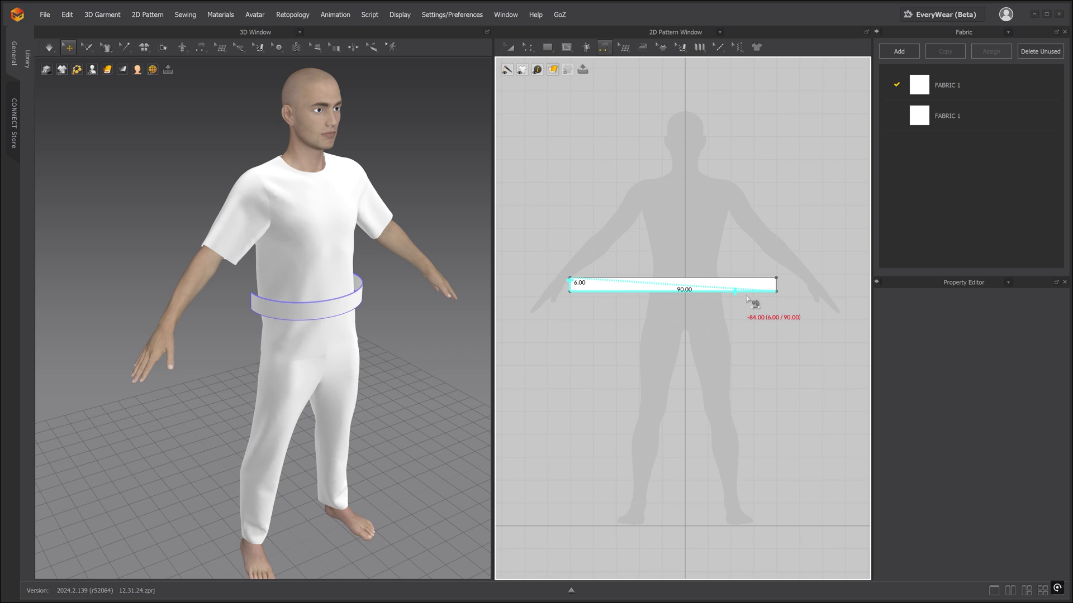
click(776, 285)
- Simulate the garment and pull the belt at the back until it closes evenly around the waist
right_drag(320, 342, 294, 333)
key(space)
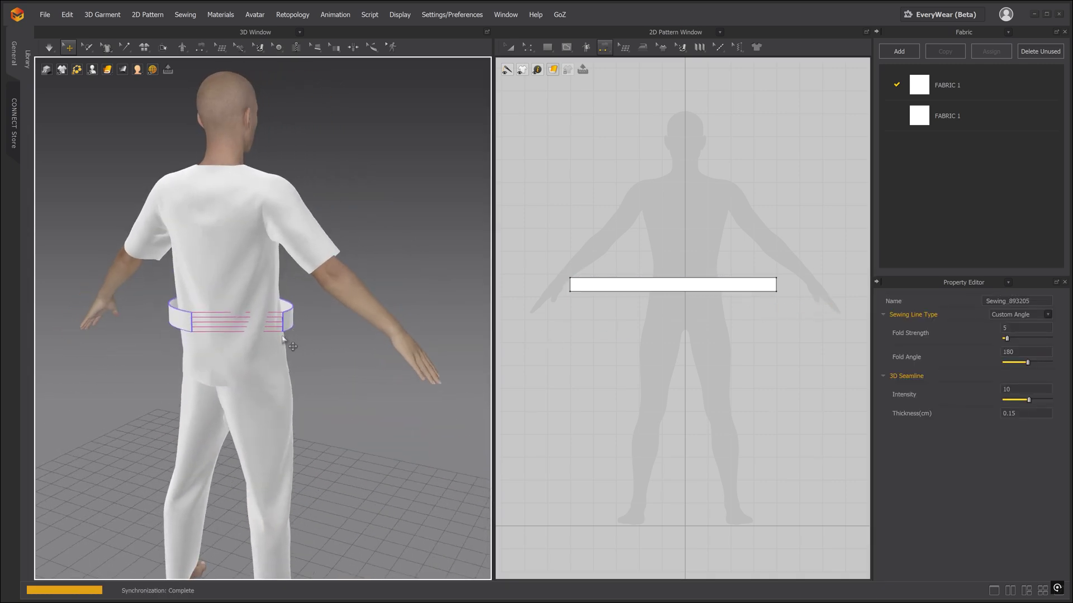
scroll(240, 334, up, 3)
drag(240, 334, 103, 347)
drag(193, 336, 100, 350)
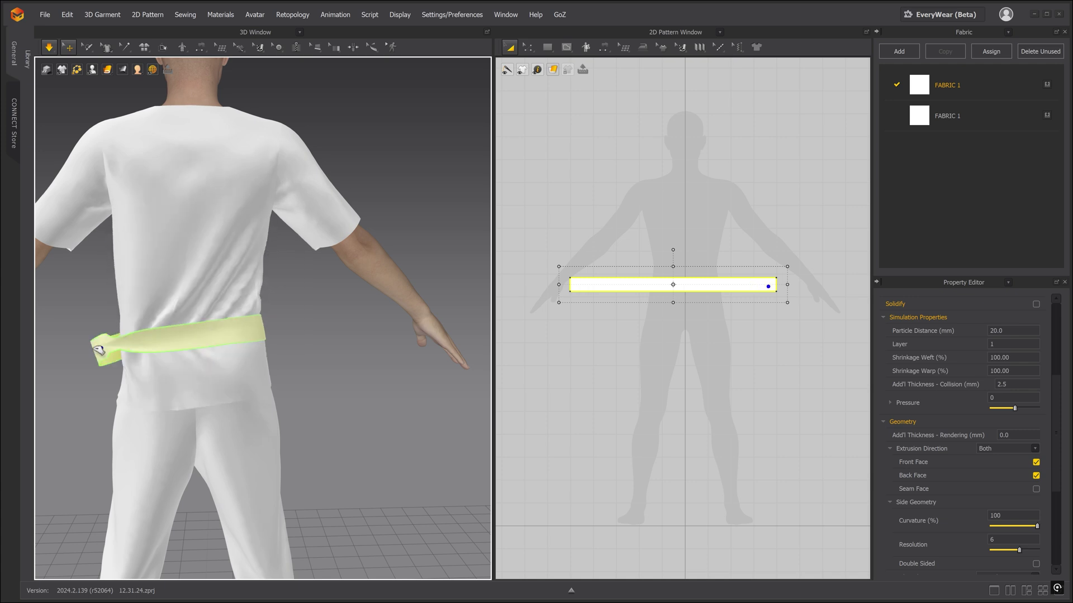
drag(268, 361, 294, 344)
drag(146, 346, 132, 350)
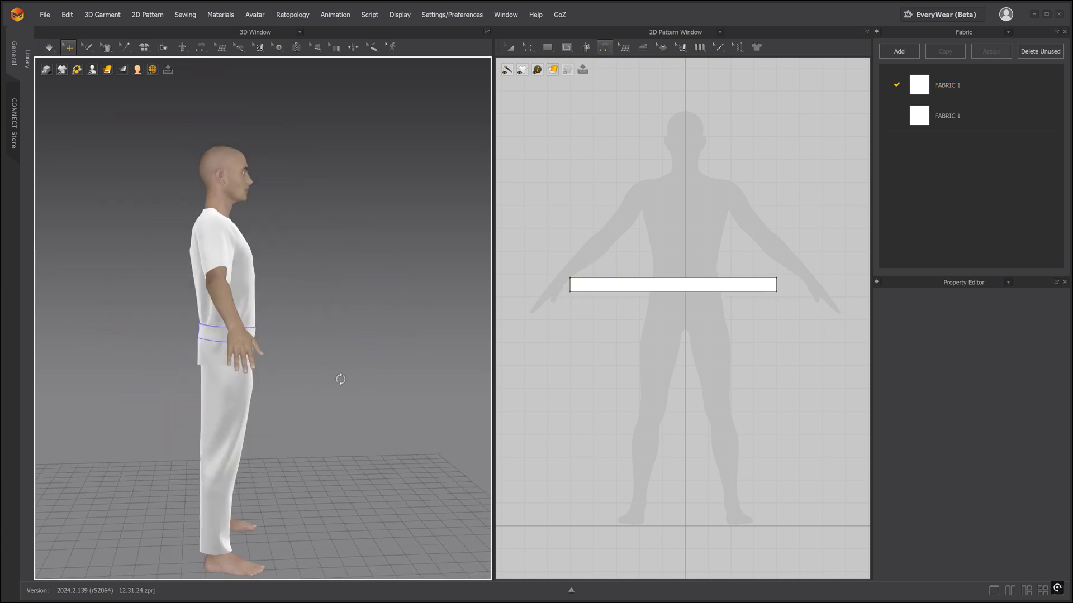
key(2)
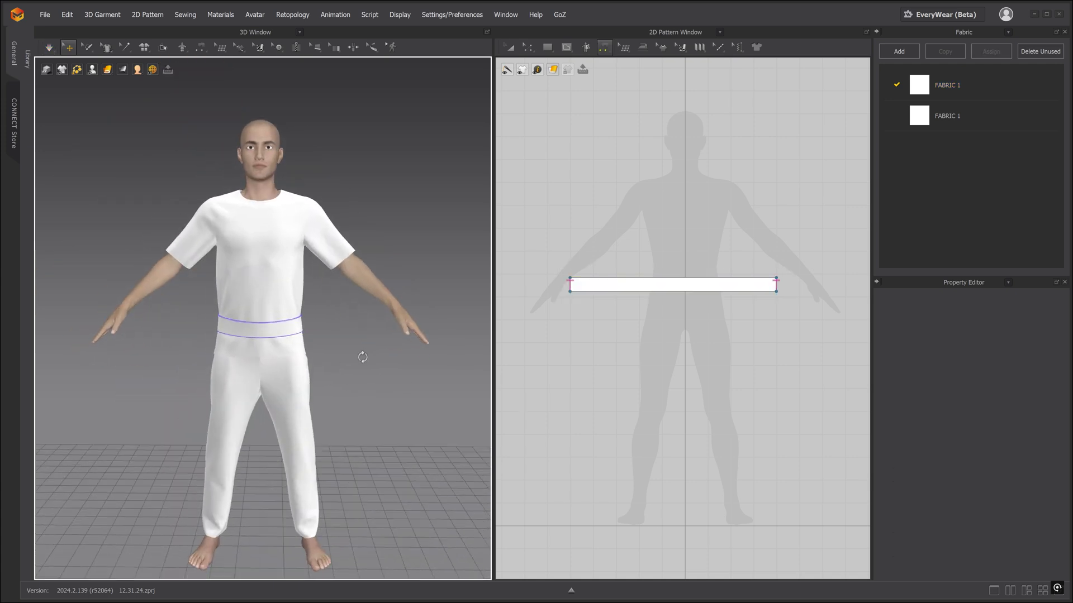
- Hide the avatar and the four trouser pattern pieces in the 3D view
click(98, 83)
scroll(532, 322, down, 6)
key(a)
scroll(787, 156, up, 2)
drag(556, 193, 774, 316)
right_click(288, 400)
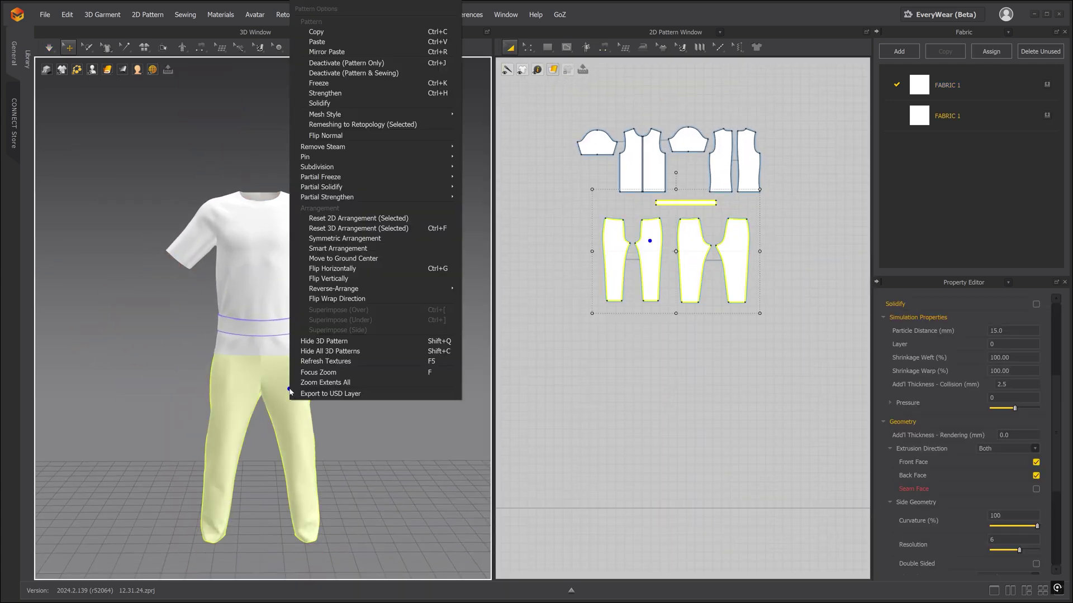
click(329, 341)
- Set the belt strip's particle distance to 10 mm
scroll(294, 350, up, 2)
middle_drag(567, 402, 760, 255)
scroll(734, 258, up, 2)
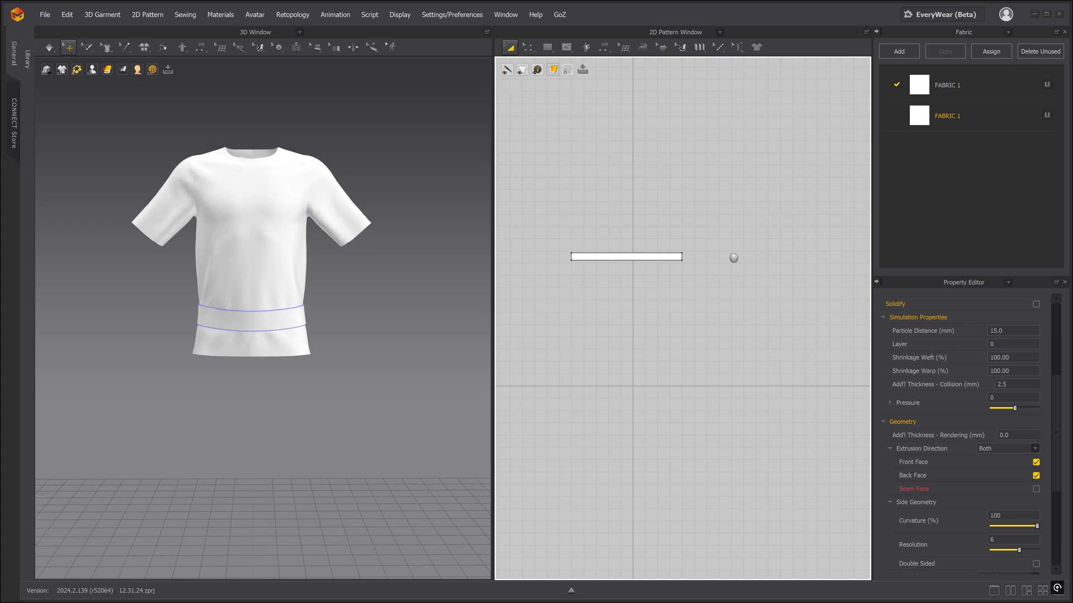
click(651, 257)
scroll(671, 293, up, 2)
middle_drag(663, 285, 694, 288)
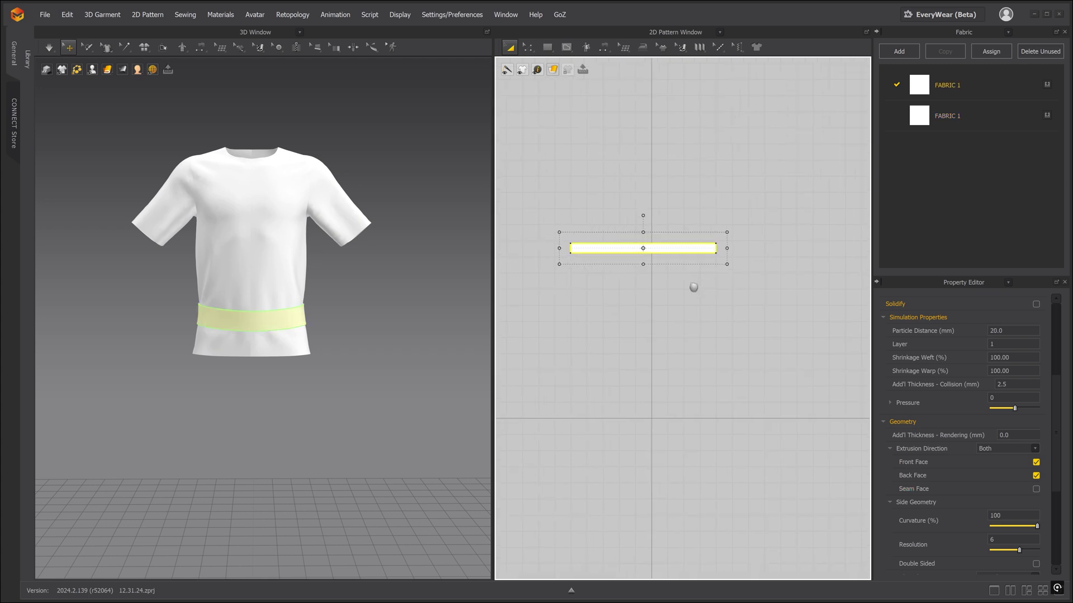
click(1000, 330)
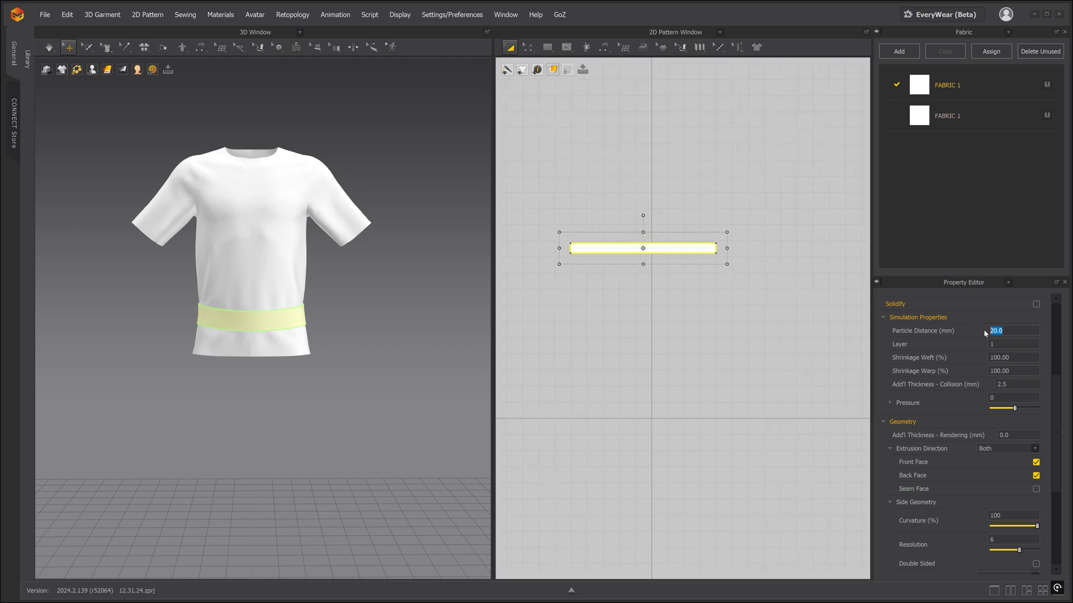
click(657, 372)
- Offset both long edges of the belt strip as internal lines, one offset each at 1.00 cm, extended to the pattern outline
scroll(631, 274, up, 2)
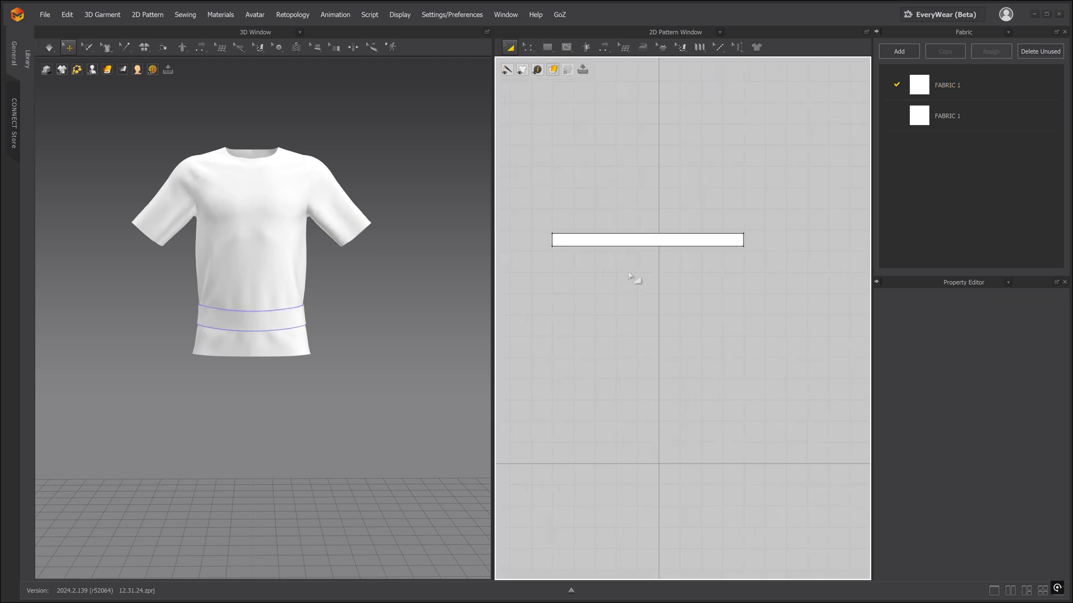
middle_drag(630, 275, 641, 296)
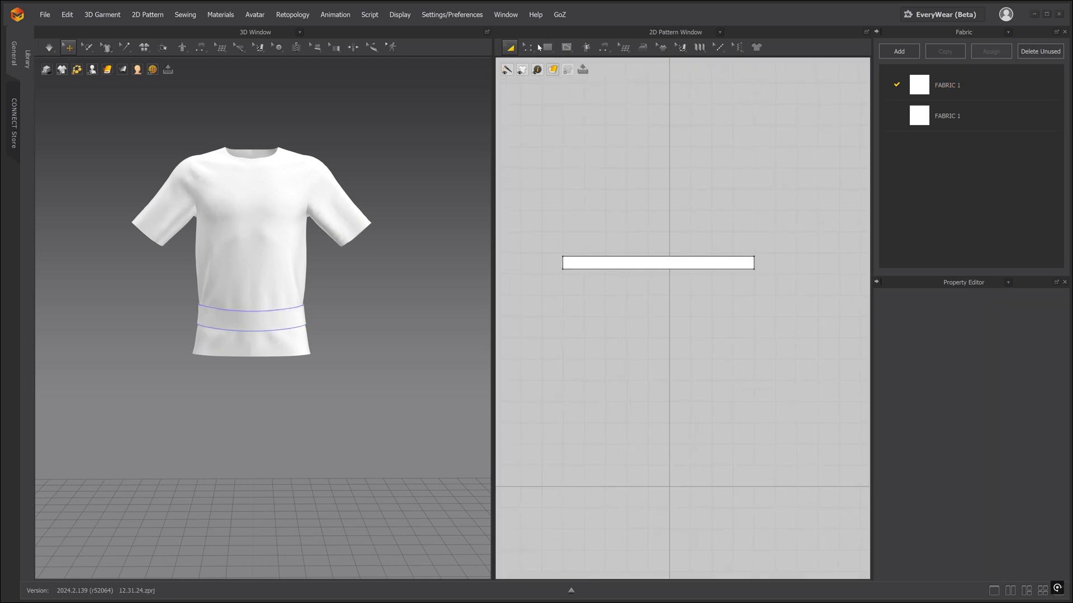
click(529, 47)
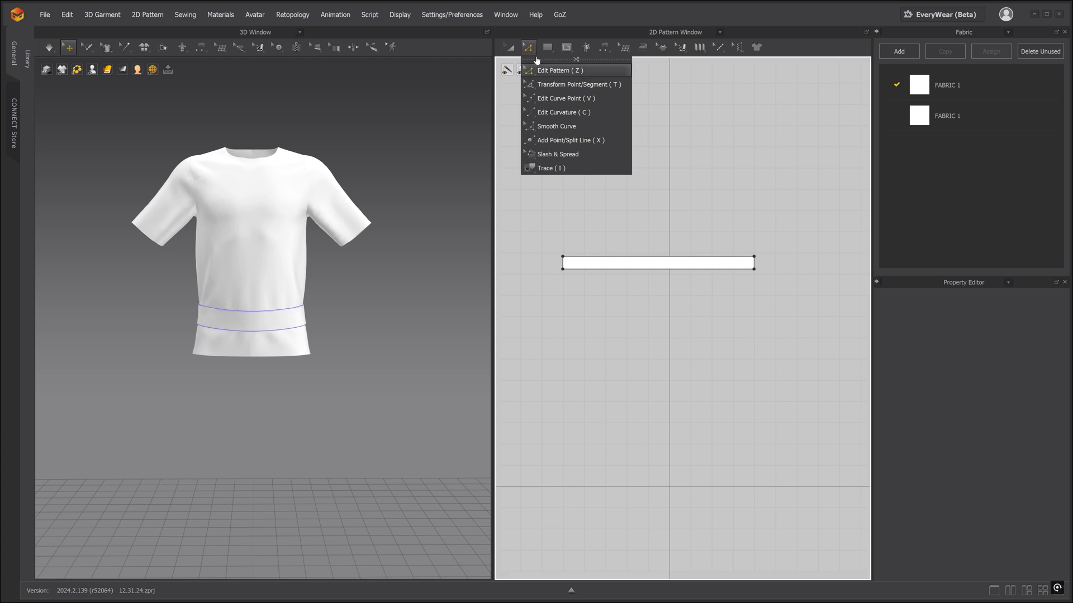
click(545, 71)
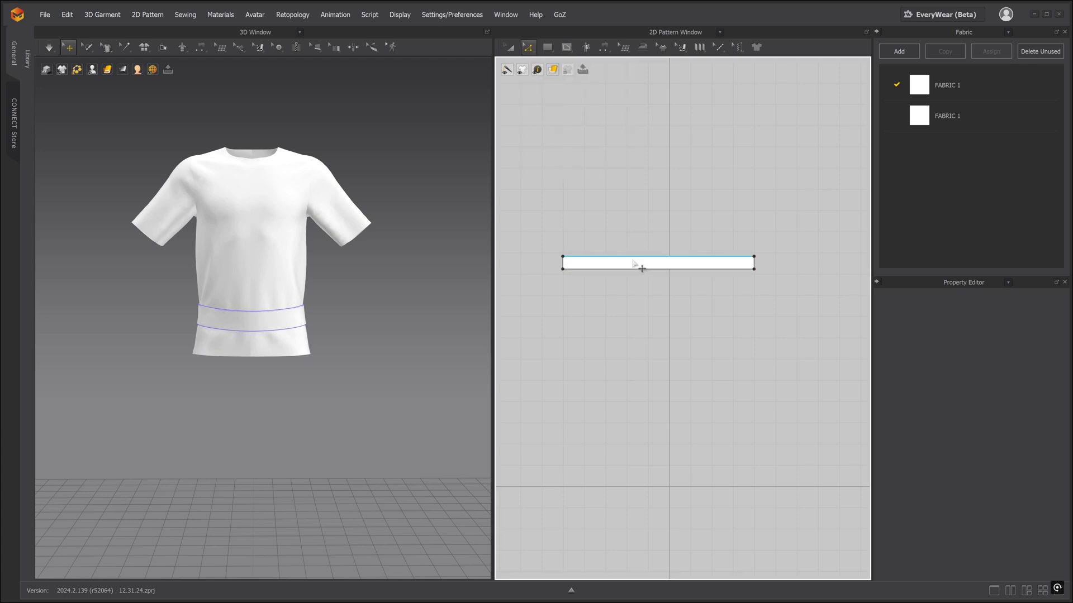
click(635, 261)
shift+click(628, 270)
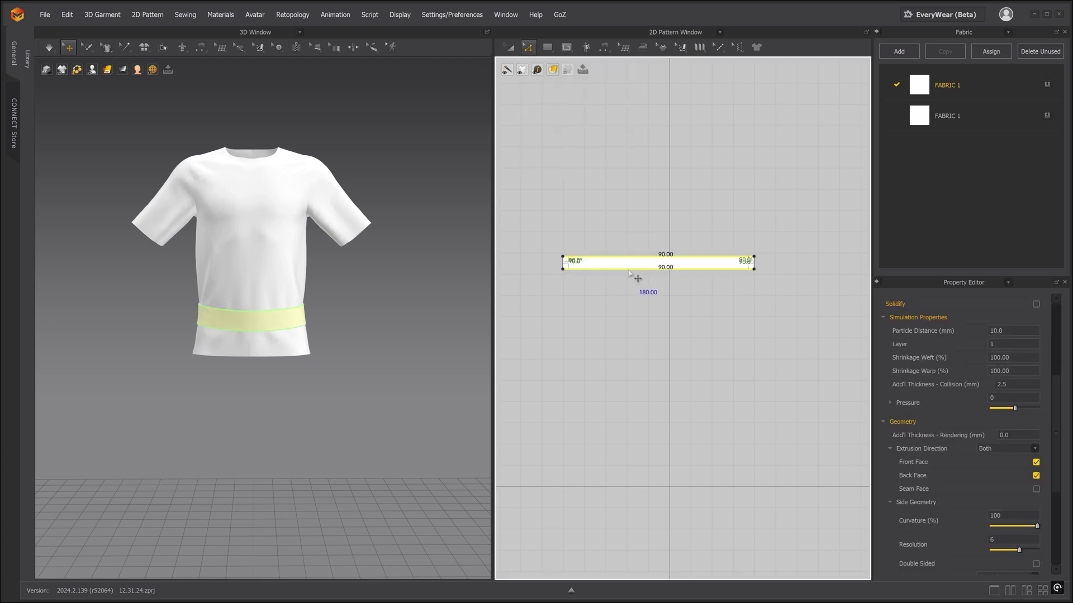
right_click(630, 273)
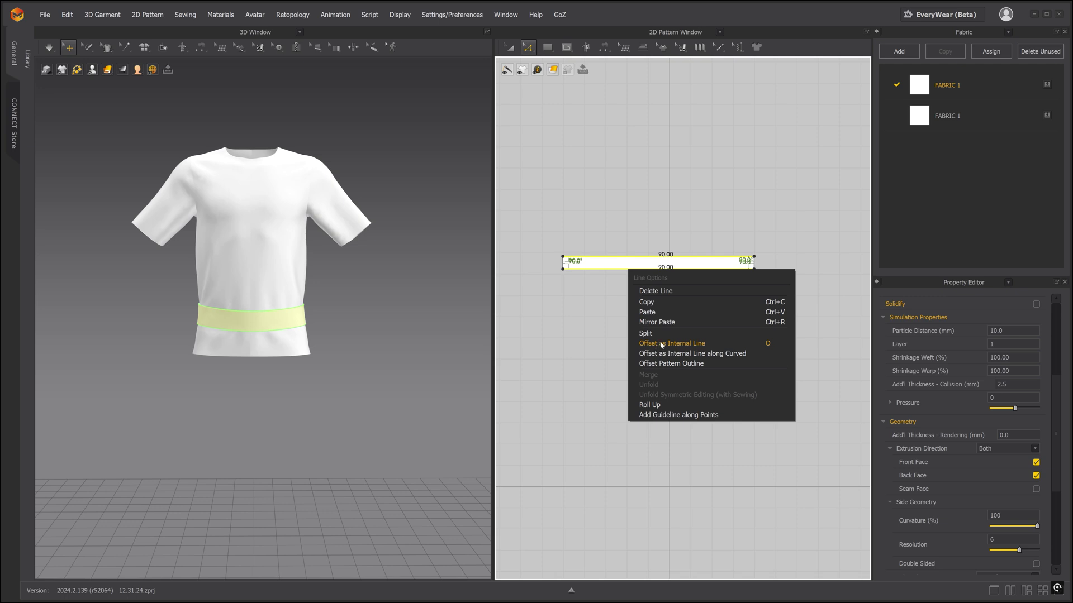
click(662, 344)
click(596, 268)
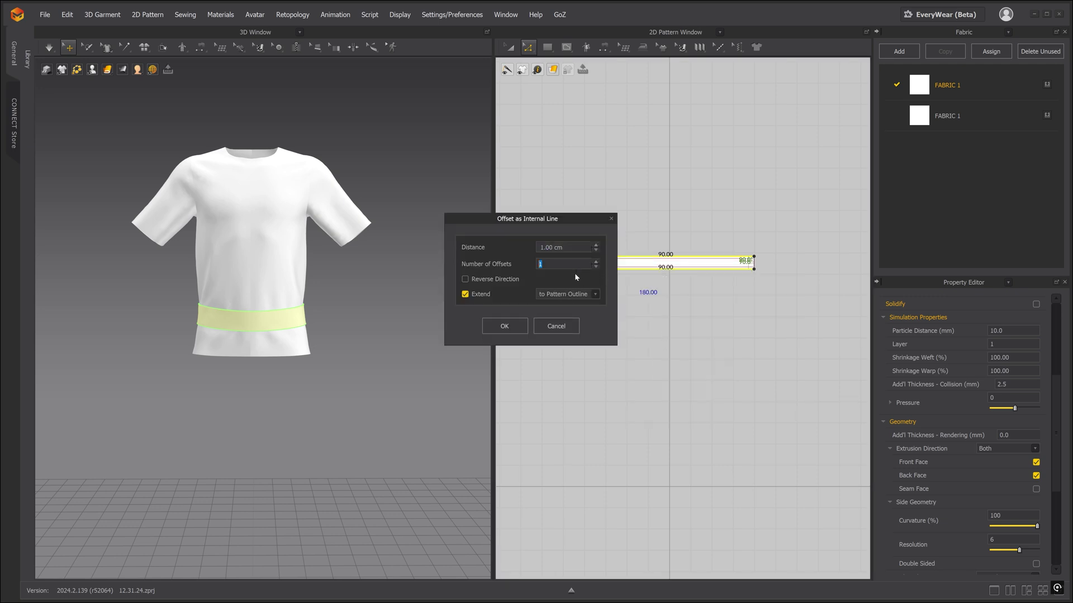
click(505, 328)
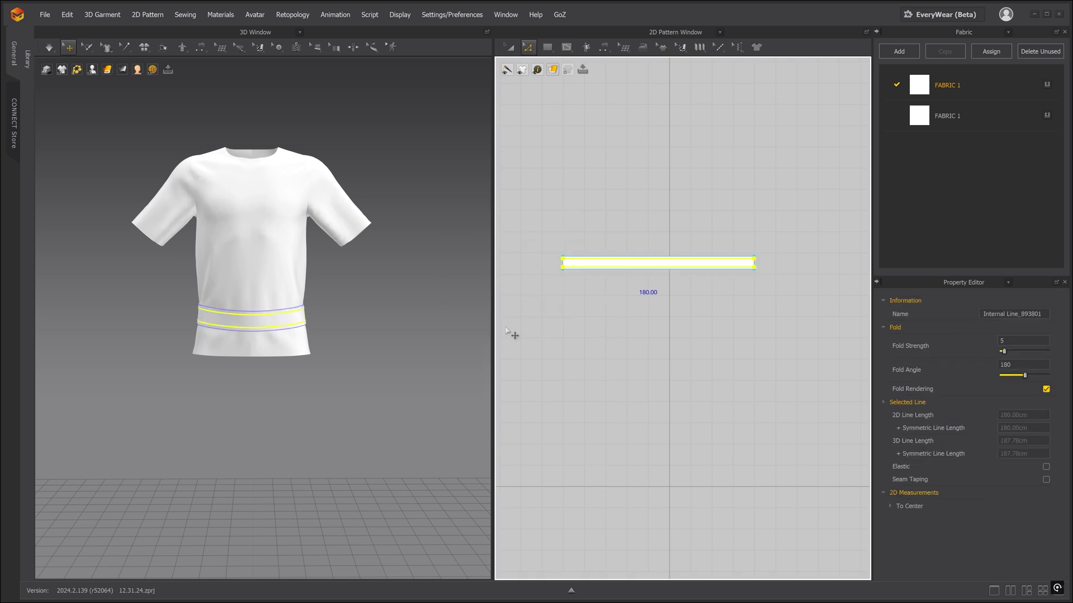
- Add the Knit_Fleece_Terry fabric from the library's Fabric folder to the project's fabric list
click(28, 58)
scroll(172, 367, down, 5)
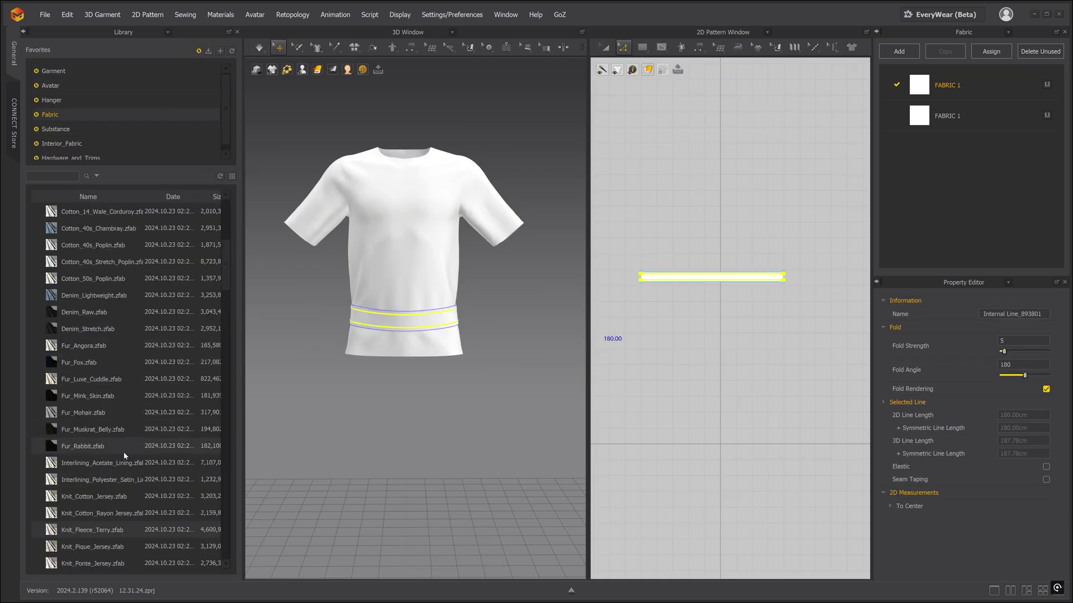
scroll(127, 454, down, 2)
mouse_move(110, 434)
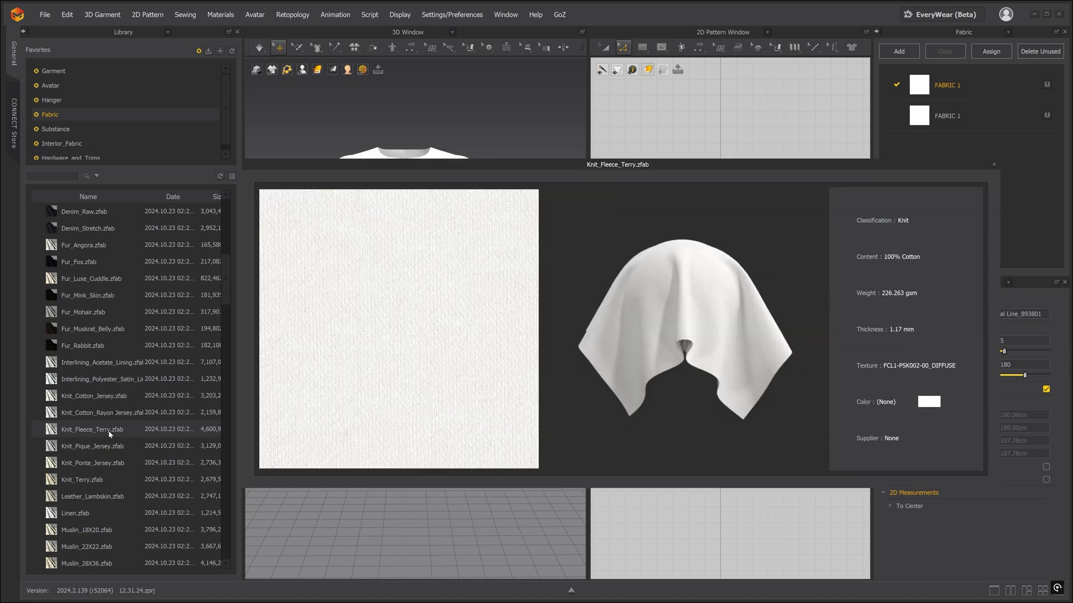
drag(59, 432, 991, 207)
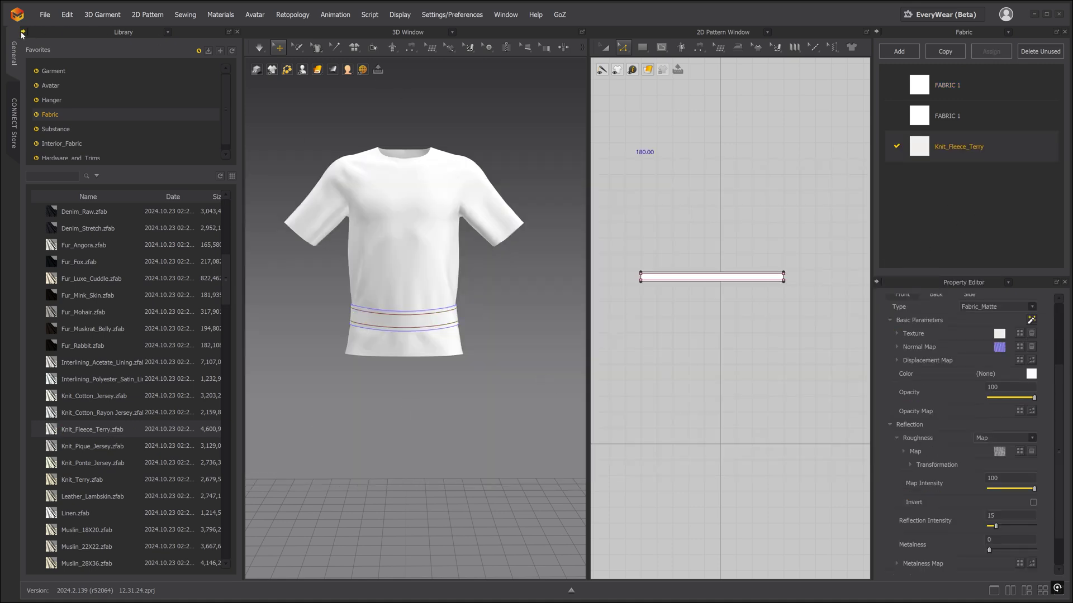
click(23, 32)
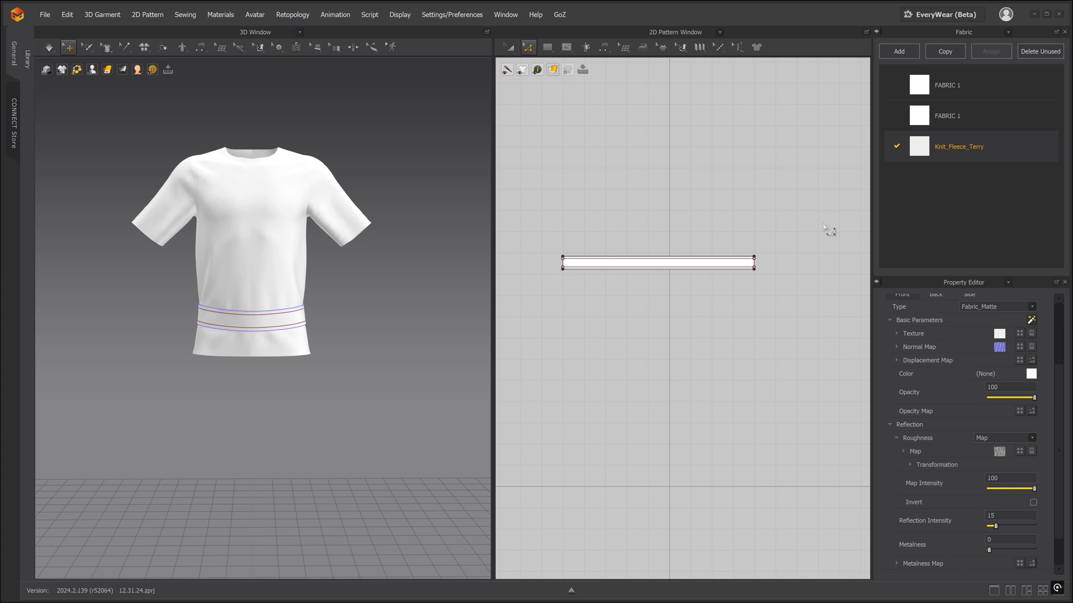
- Assign the Knit_Fleece_Terry fabric to the belt strip and rename that fabric "Knit_Fleece_Terry - Base"
key(a)
click(695, 261)
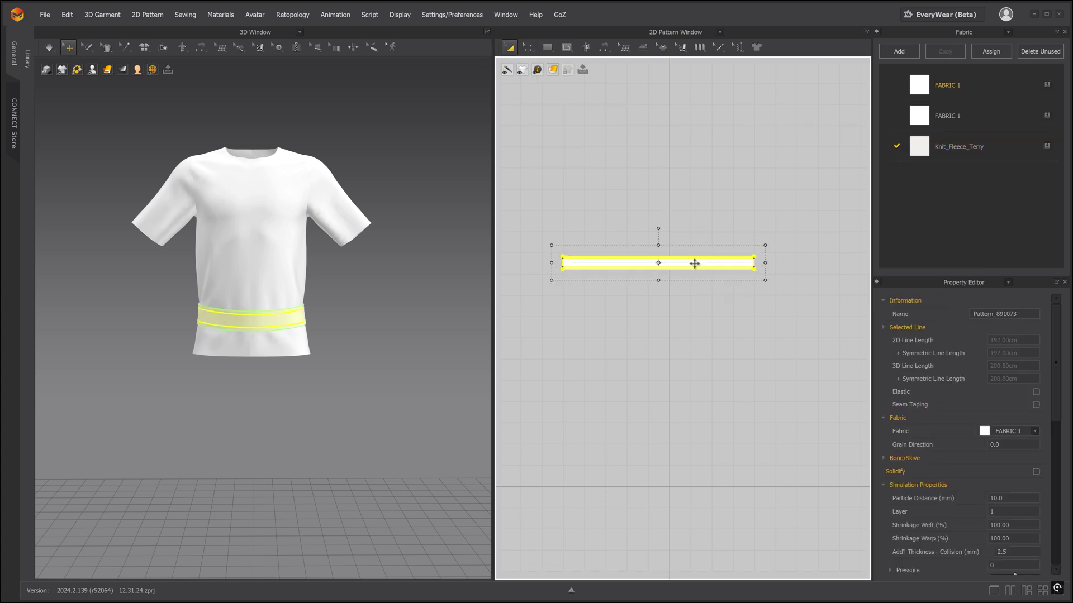
click(1047, 147)
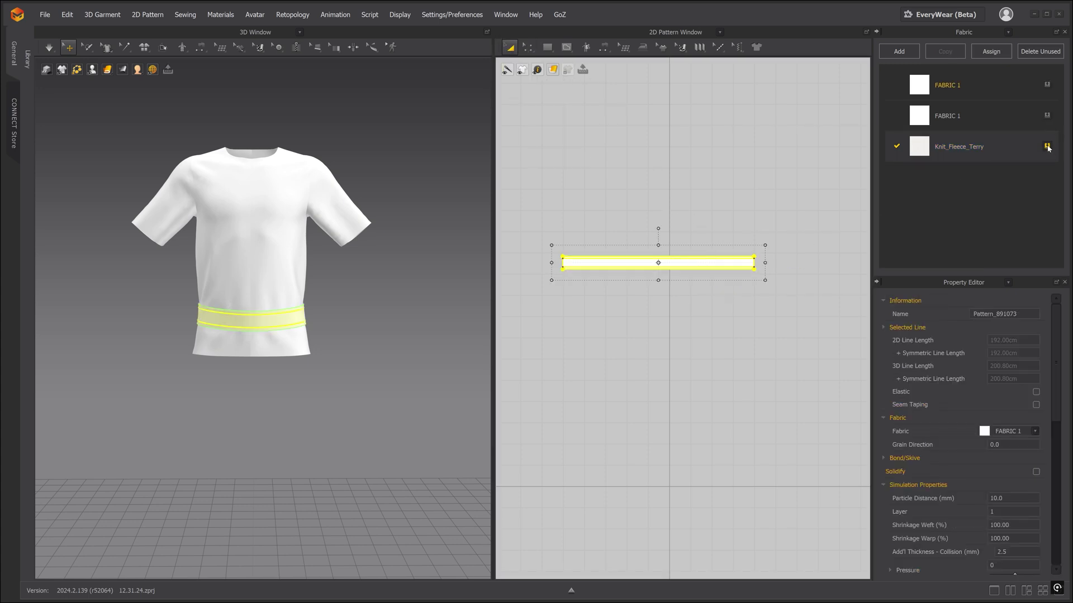
click(989, 149)
double_click(979, 150)
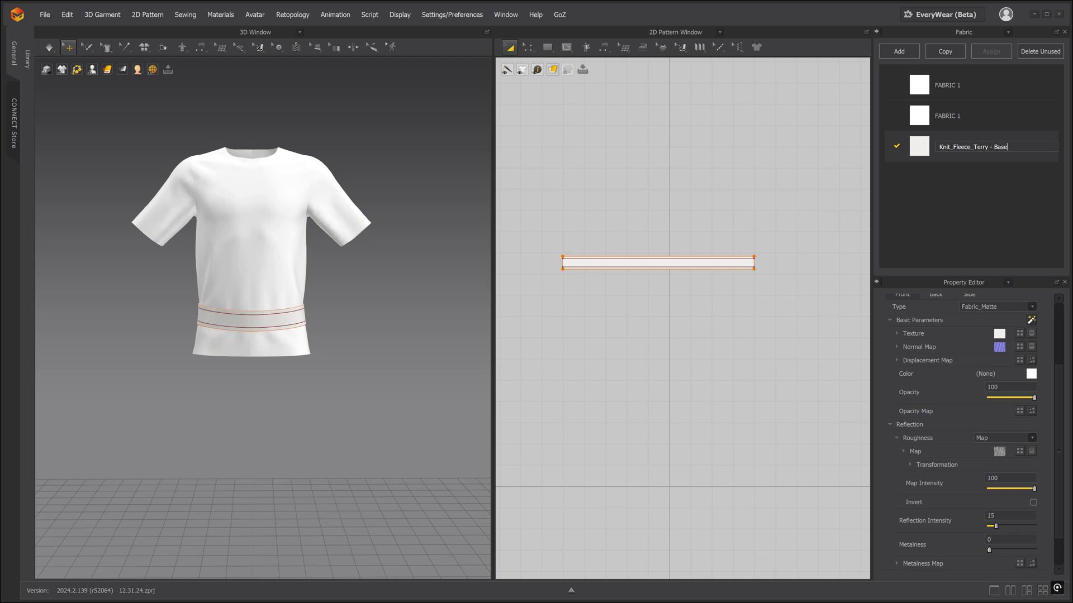
text(- Base)
key(Return)
click(787, 378)
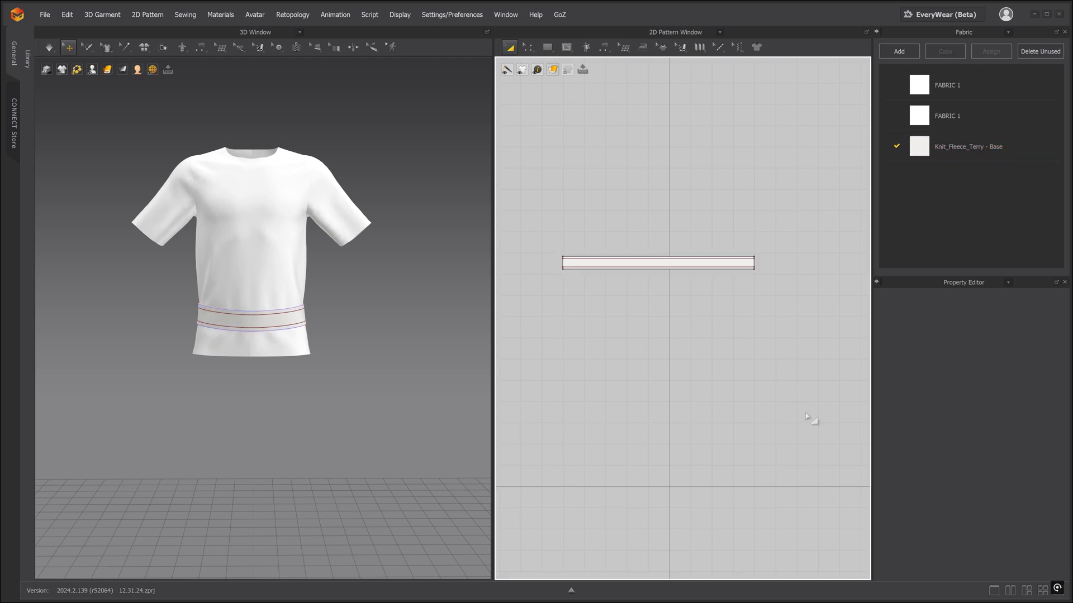
- In a 2D-only view, offset the left short edge segment between the two long internal lines inward as 2 internal lines spaced 1.00 cm
click(994, 591)
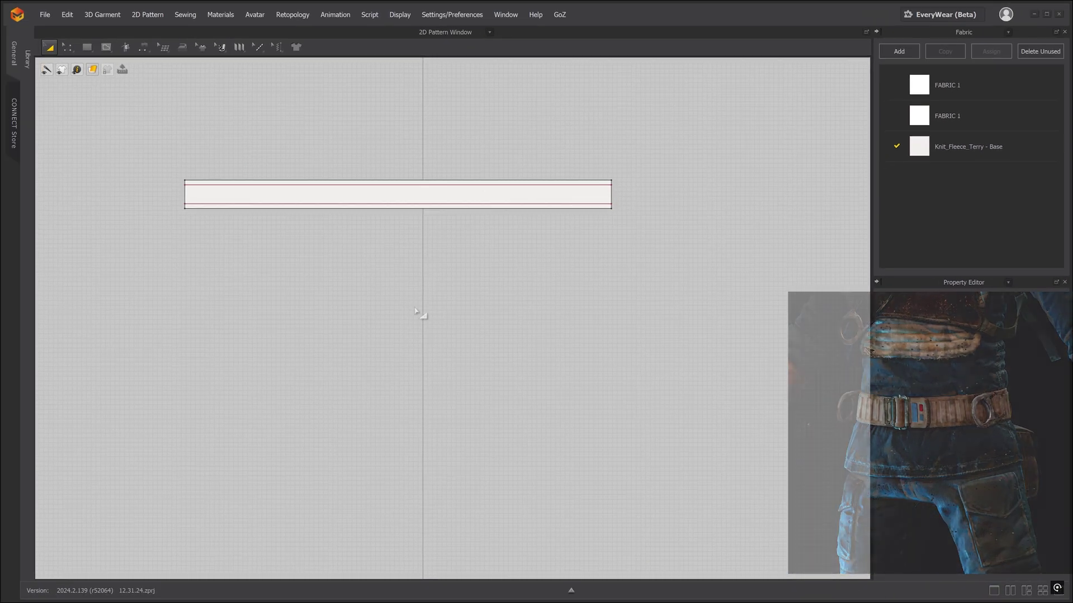
middle_drag(423, 313, 497, 364)
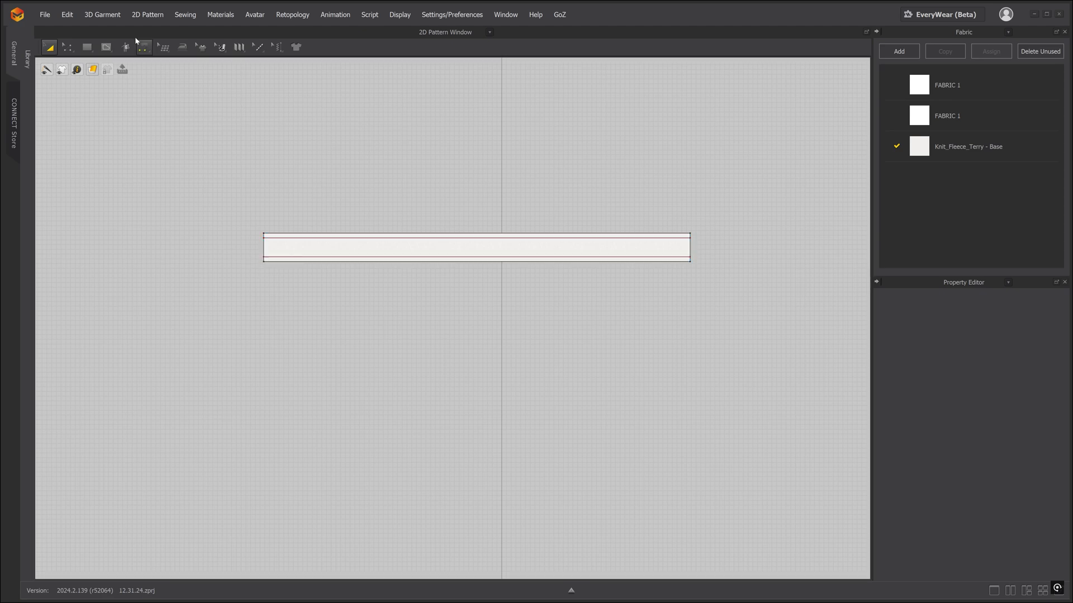
click(71, 48)
click(84, 69)
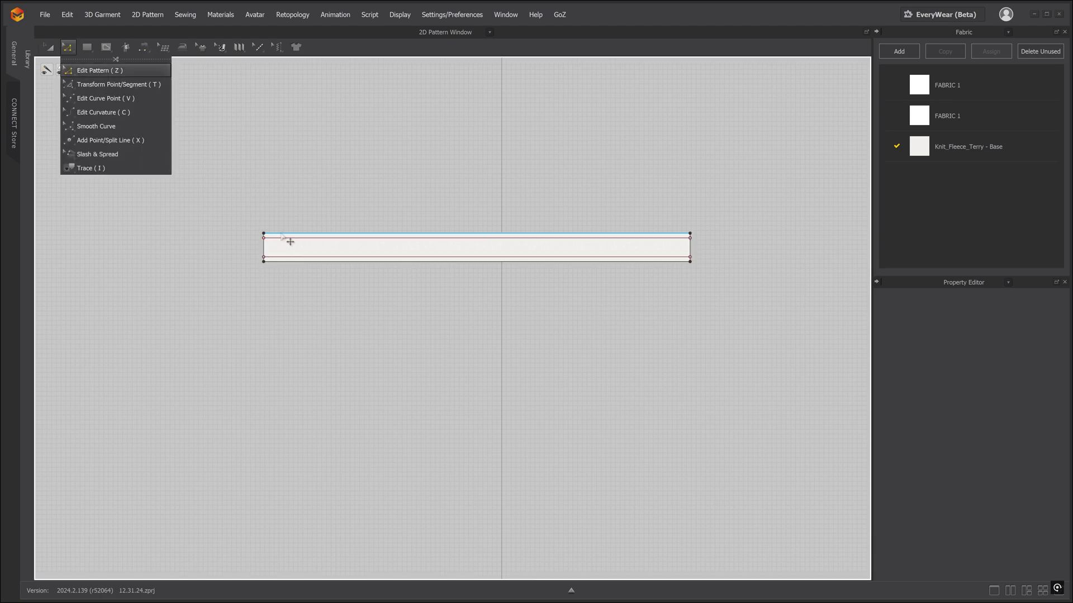
click(273, 258)
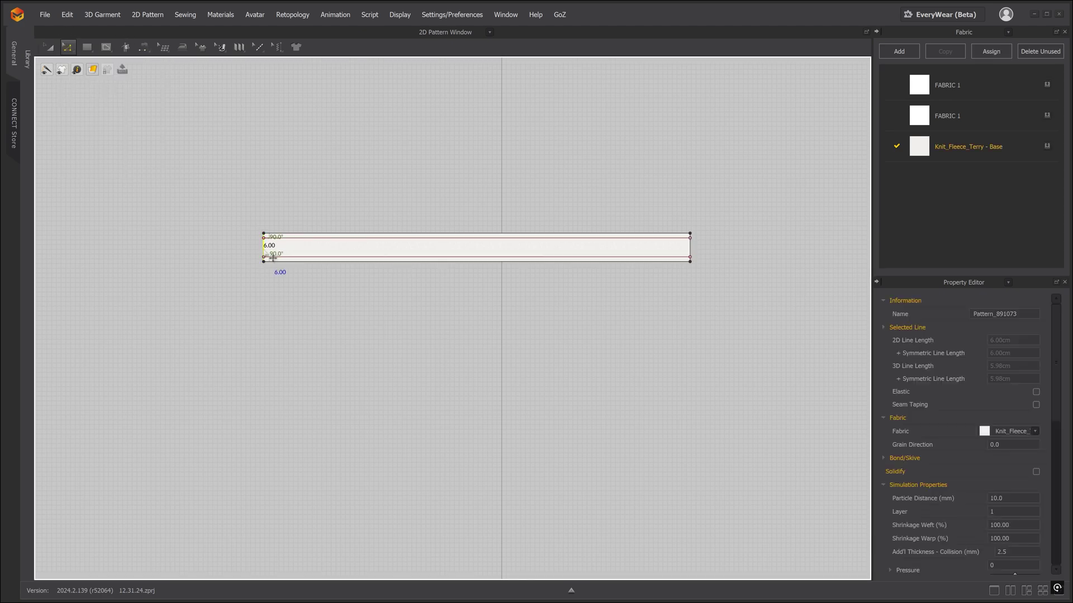
right_click(273, 258)
click(311, 353)
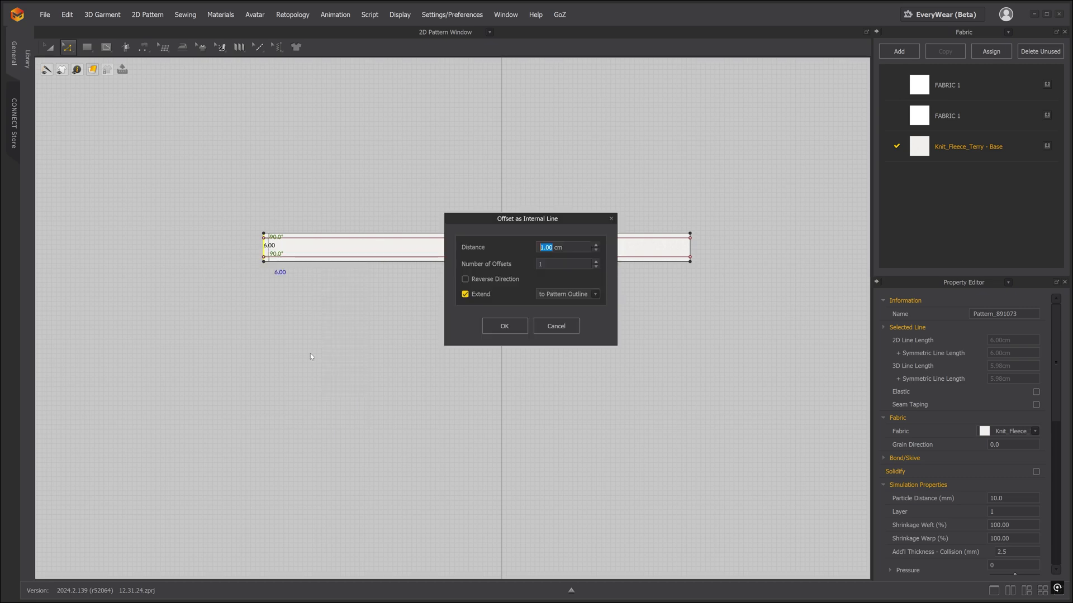
click(595, 262)
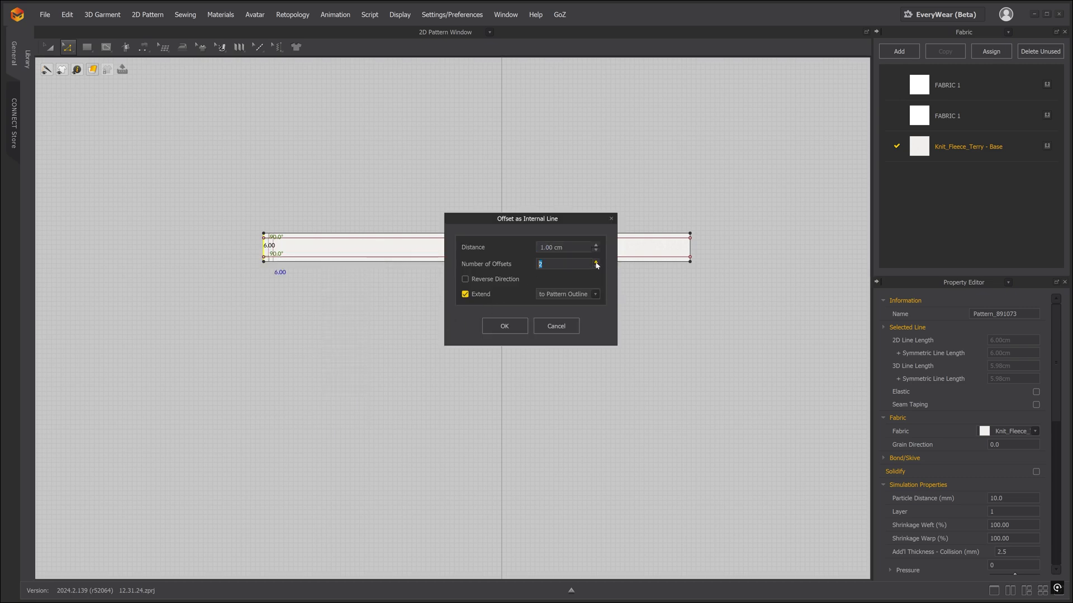
click(505, 327)
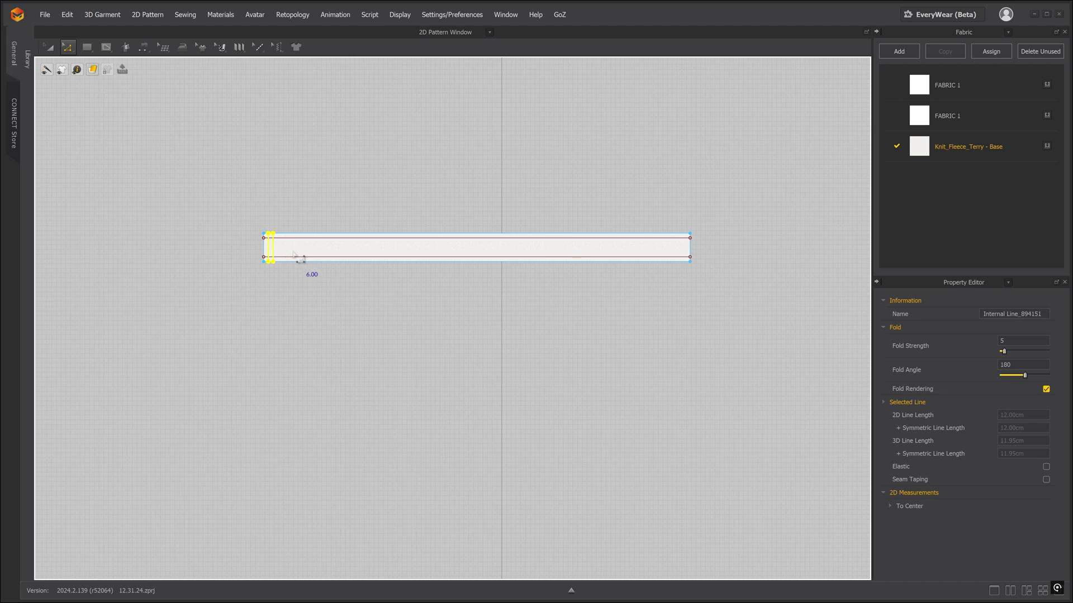
- Trim the two short vertical lines at the strip's left end to the long internal lines
right_click(274, 263)
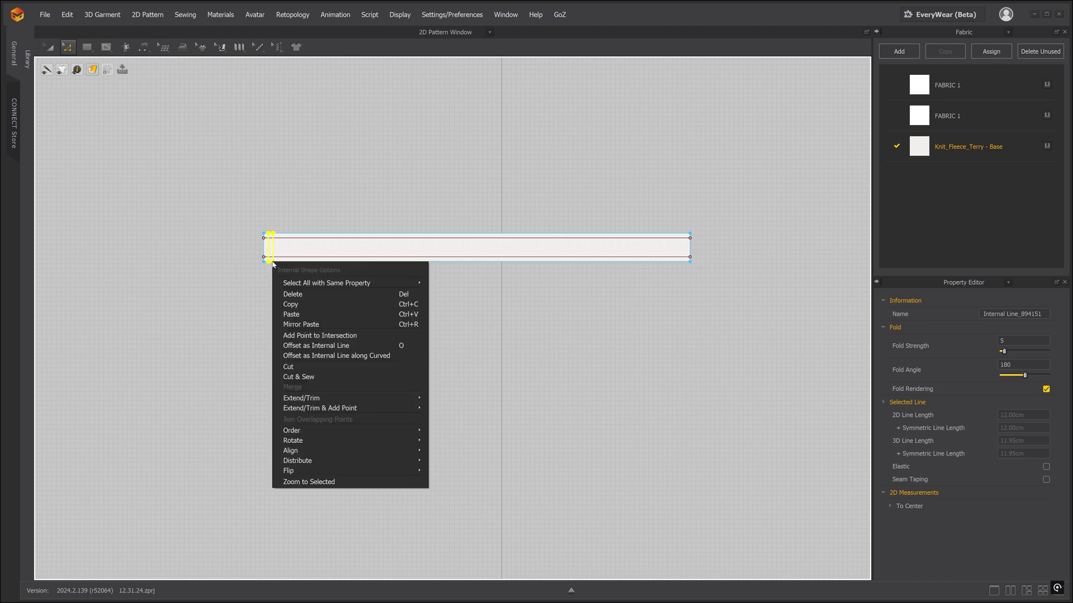
mouse_move(346, 400)
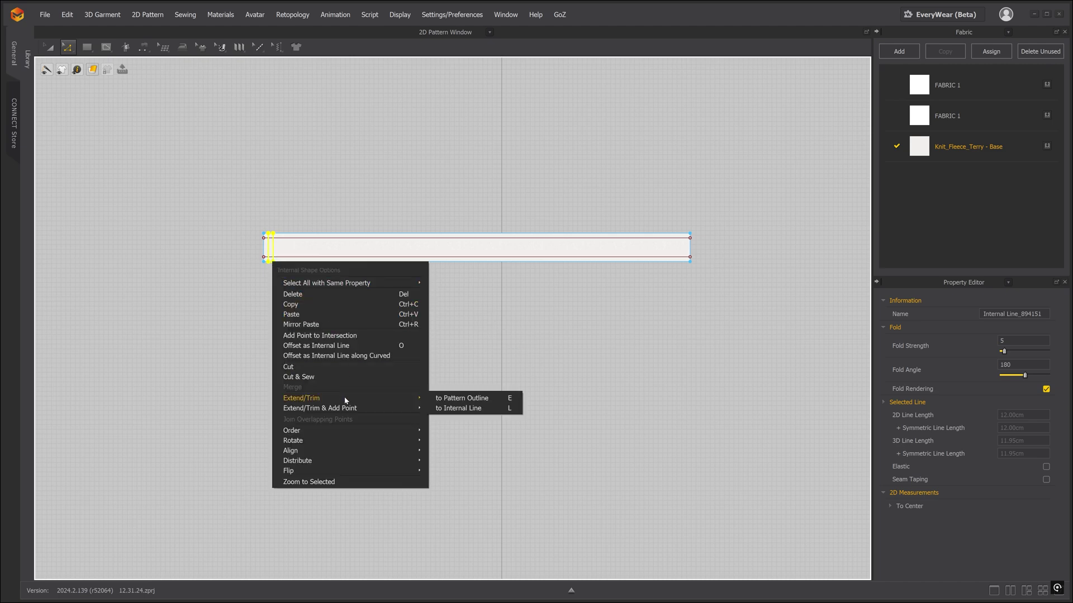
click(453, 409)
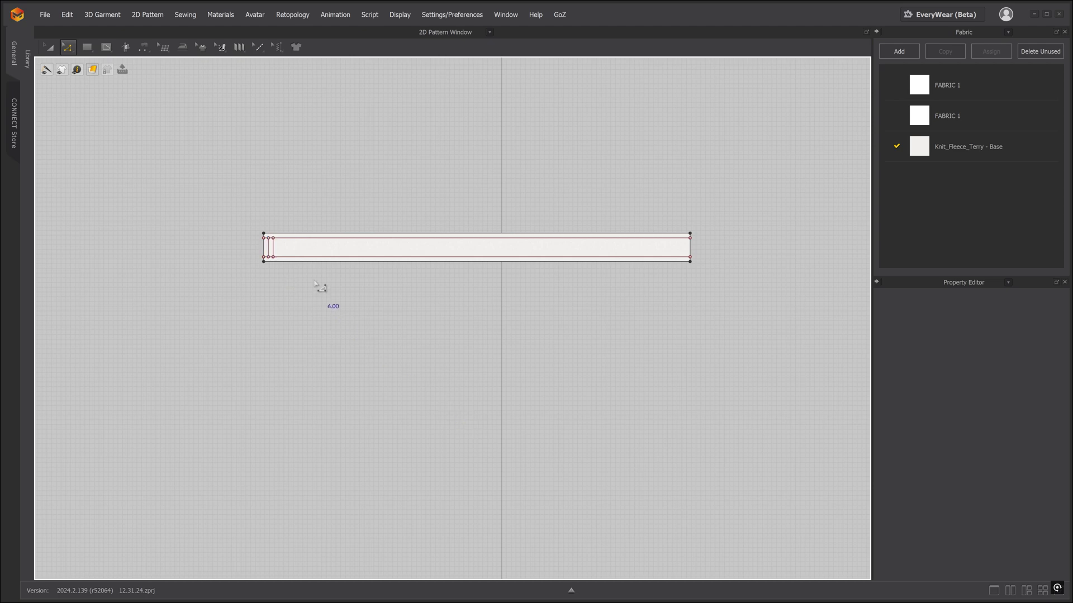
- Select the two short vertical internal lines at the belt strip's left end together and copy them
scroll(281, 246, up, 1)
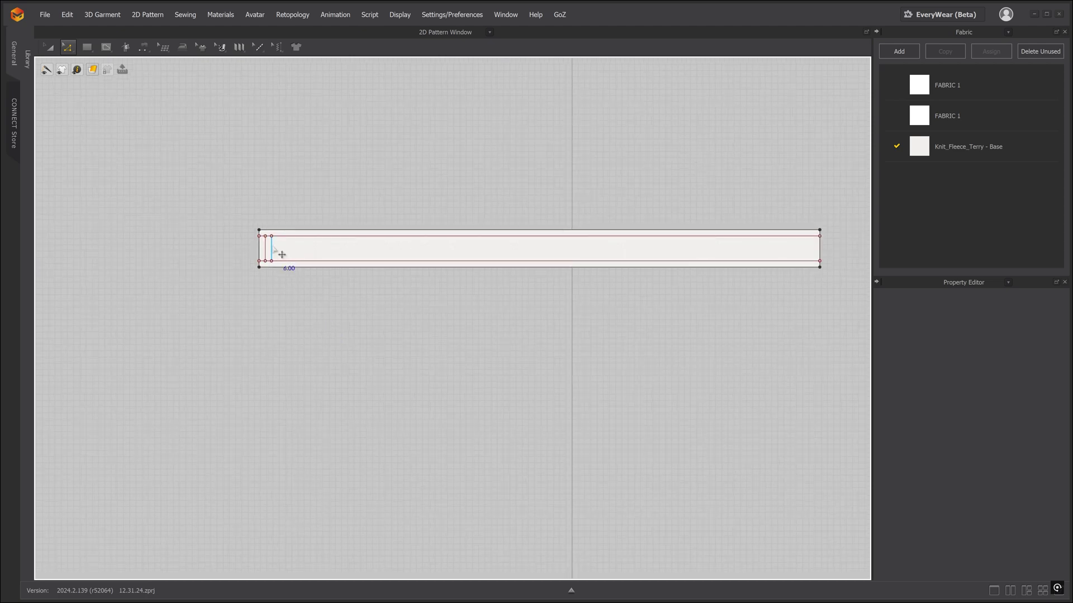
click(282, 254)
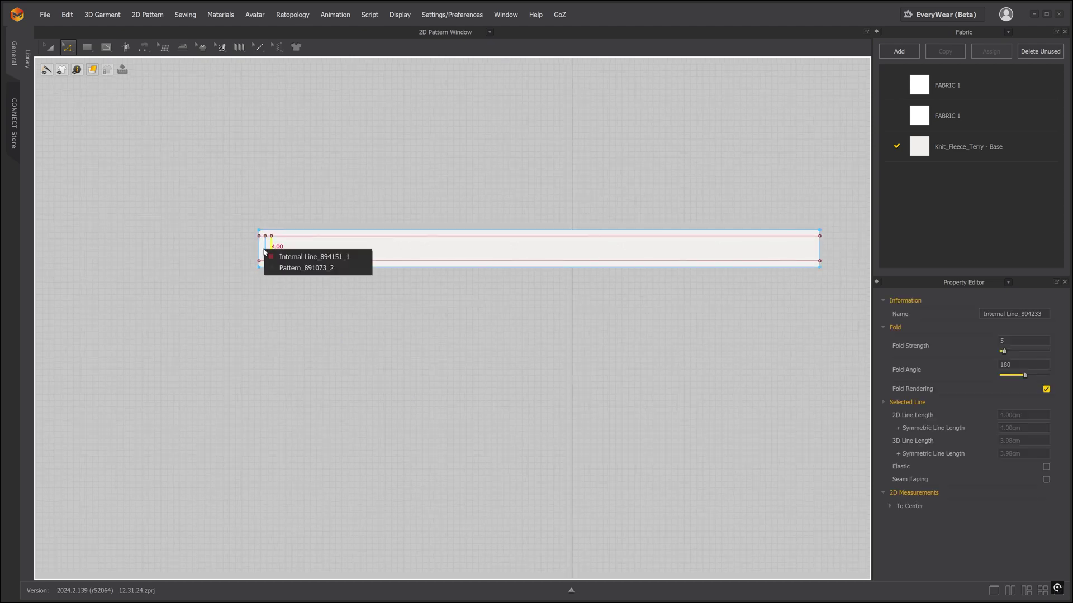
click(268, 255)
scroll(278, 244, up, 1)
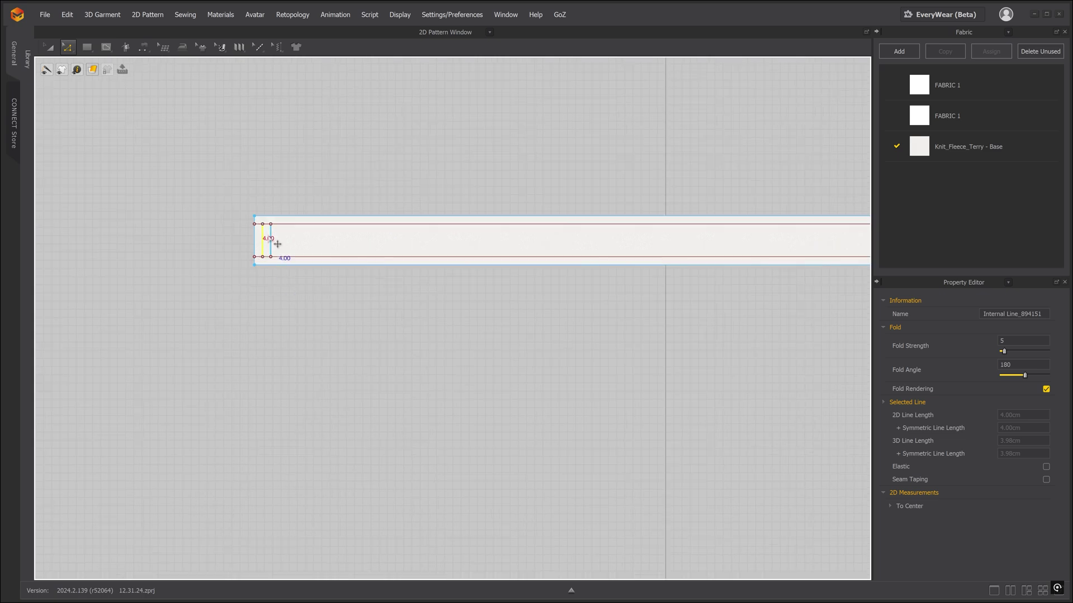
shift+click(270, 237)
scroll(277, 249, down, 1)
middle_drag(277, 249, 224, 255)
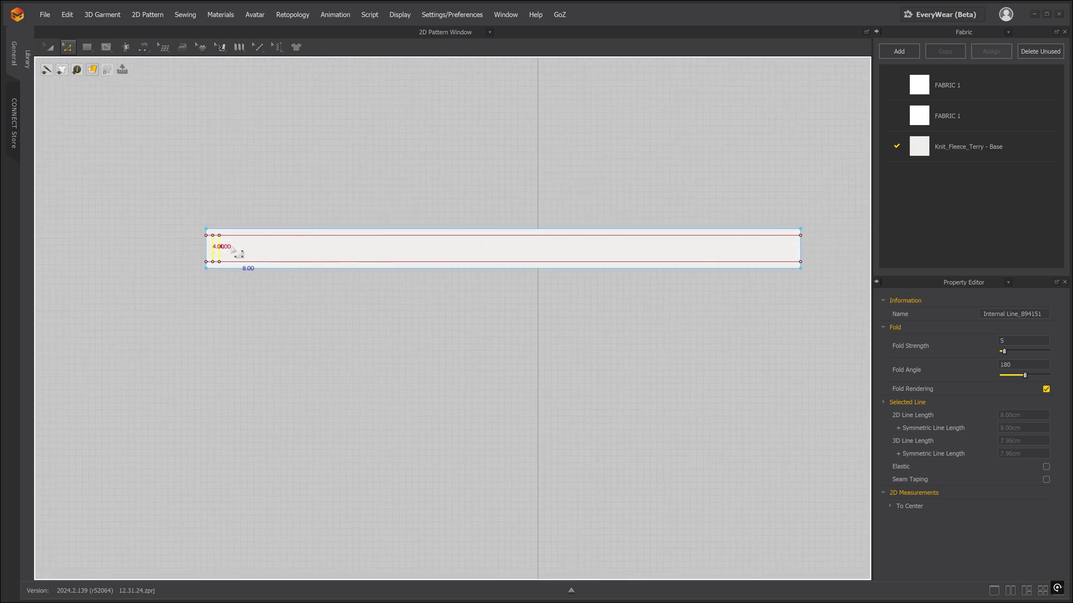
right_click(220, 255)
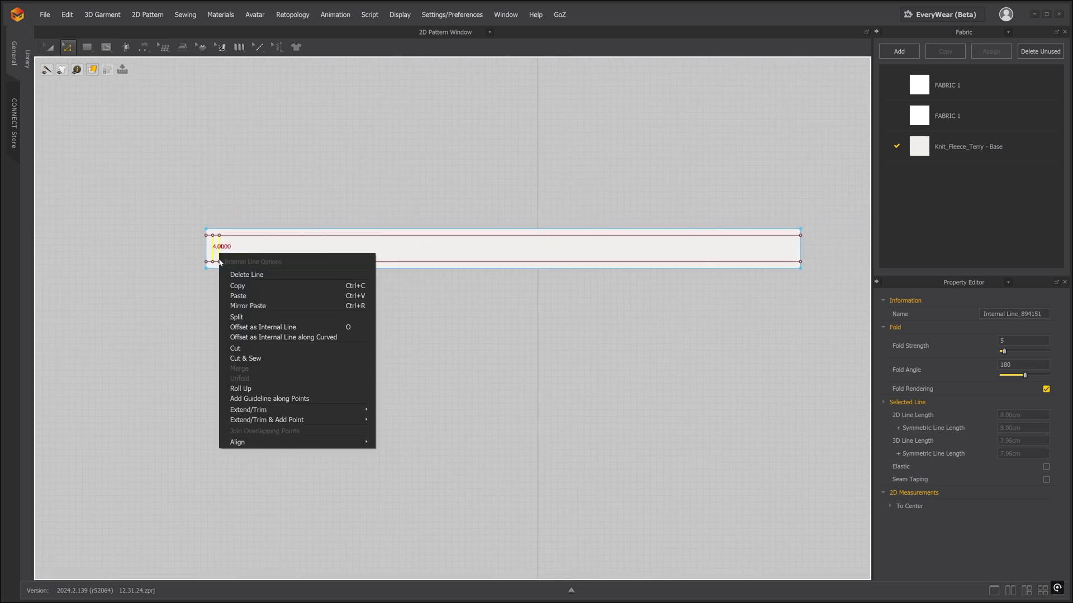
click(245, 287)
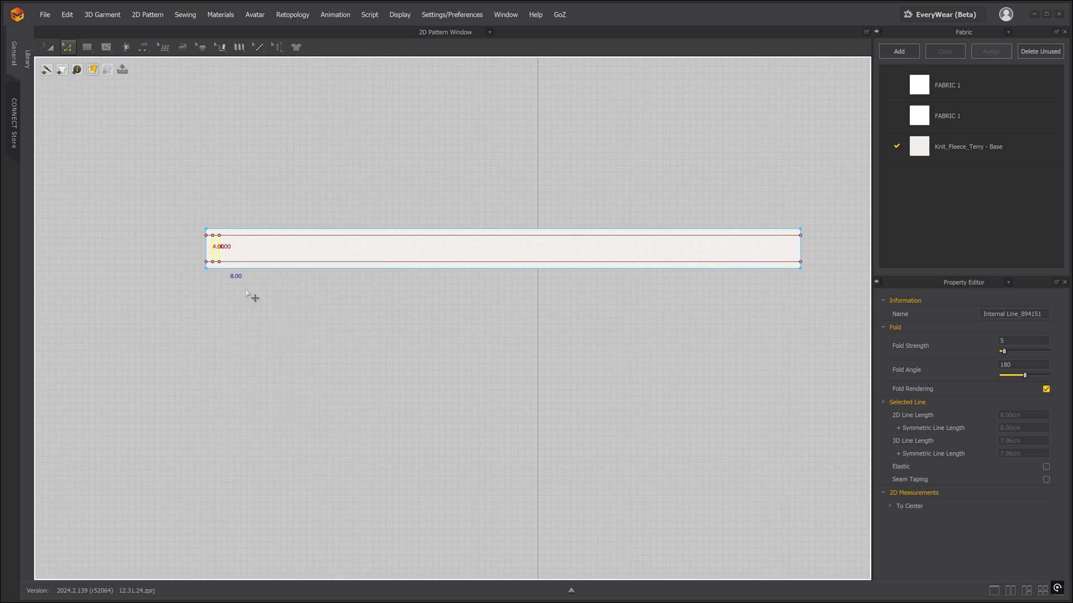
- Paste the copied line pair along the strip to the right, with a 1.50 cm interval and 59 shapes
right_click(234, 241)
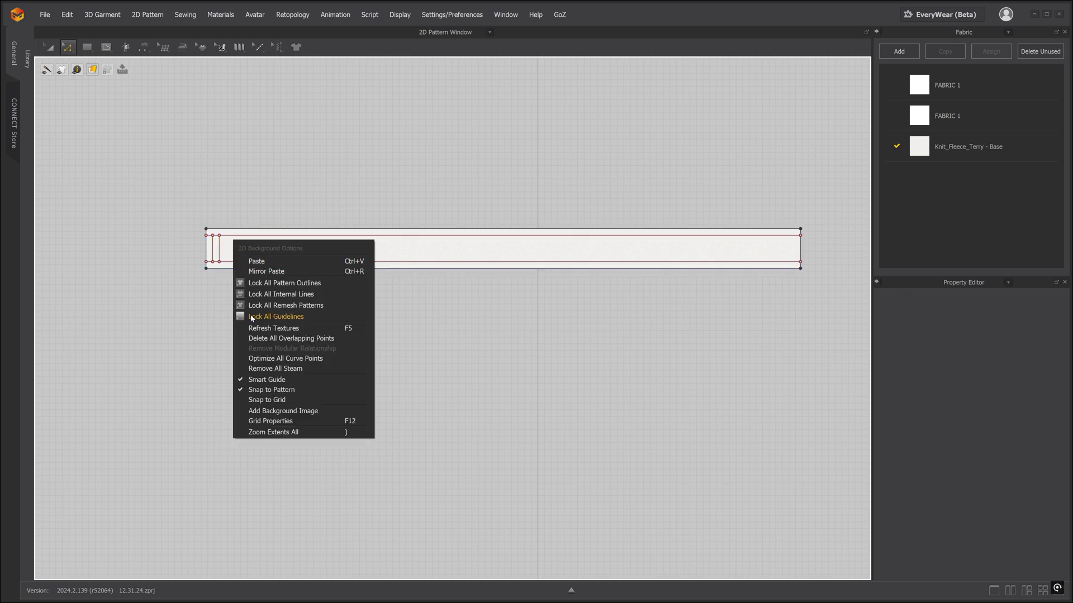
click(254, 261)
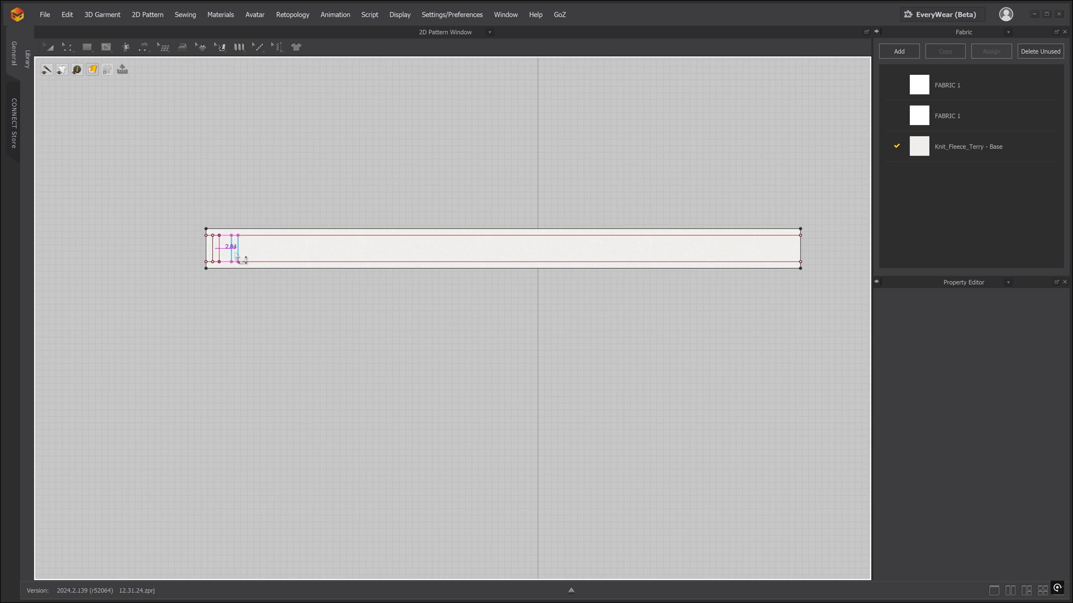
click(237, 256)
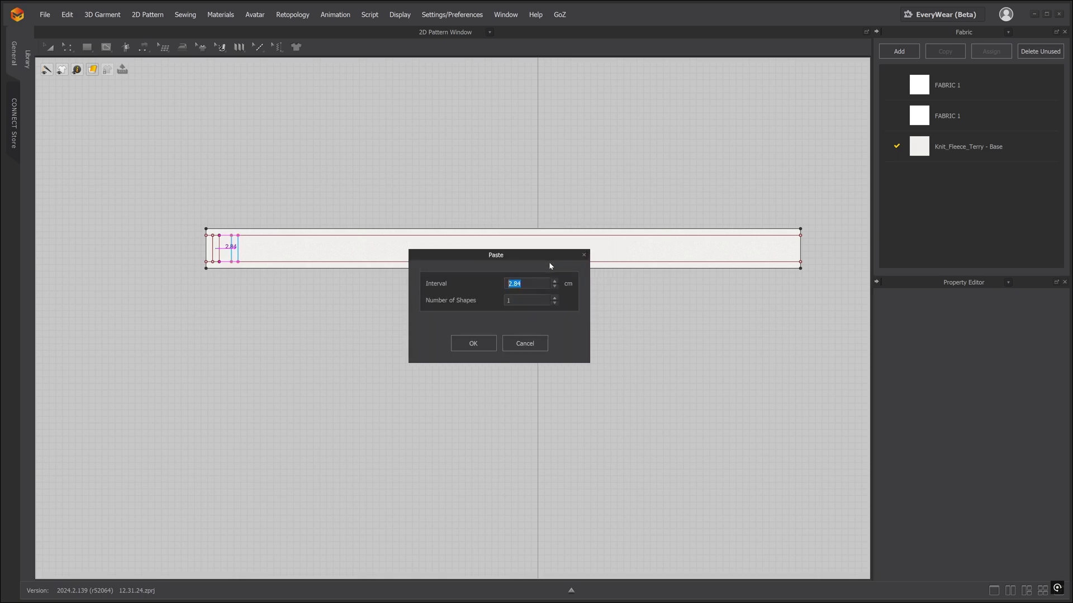
text(1.5)
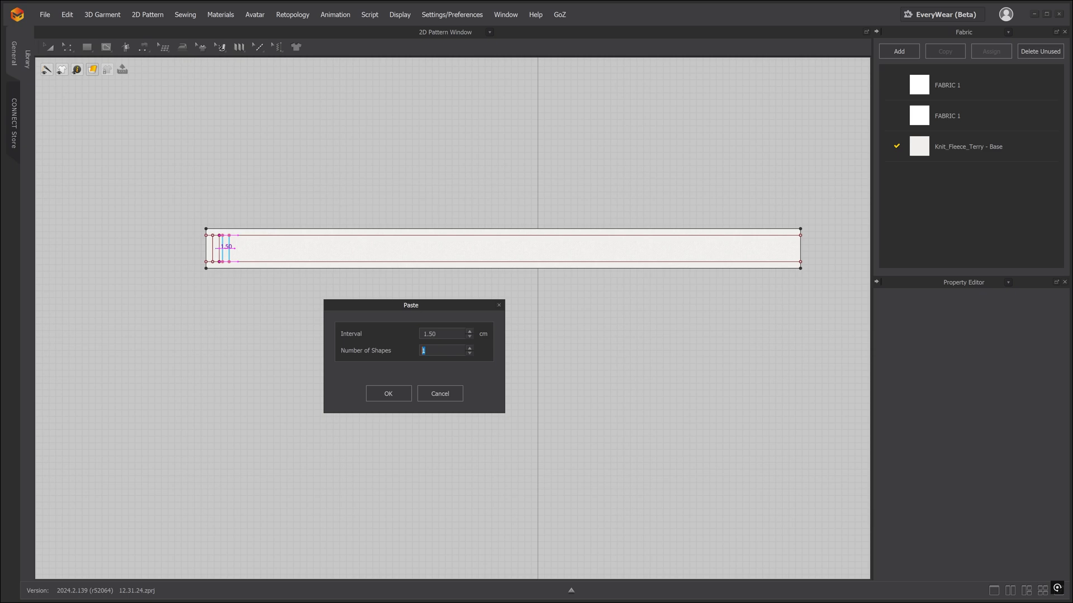
text(9)
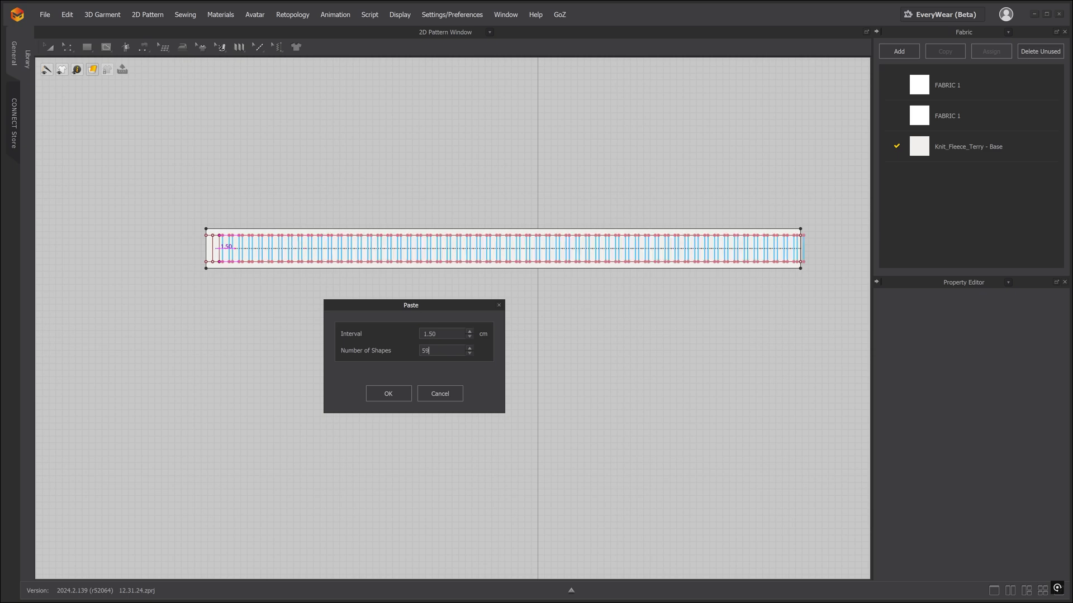
click(394, 396)
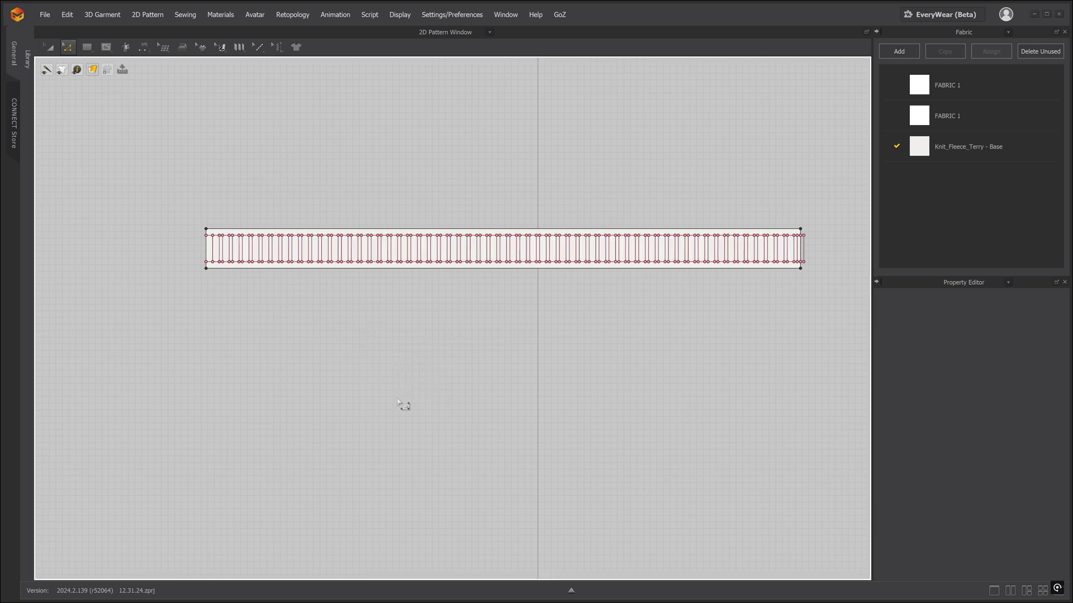
- Show the 3D and 2D views side by side, check the belt's back, and delete the vertical internal line overhanging the strip's right end
click(1009, 592)
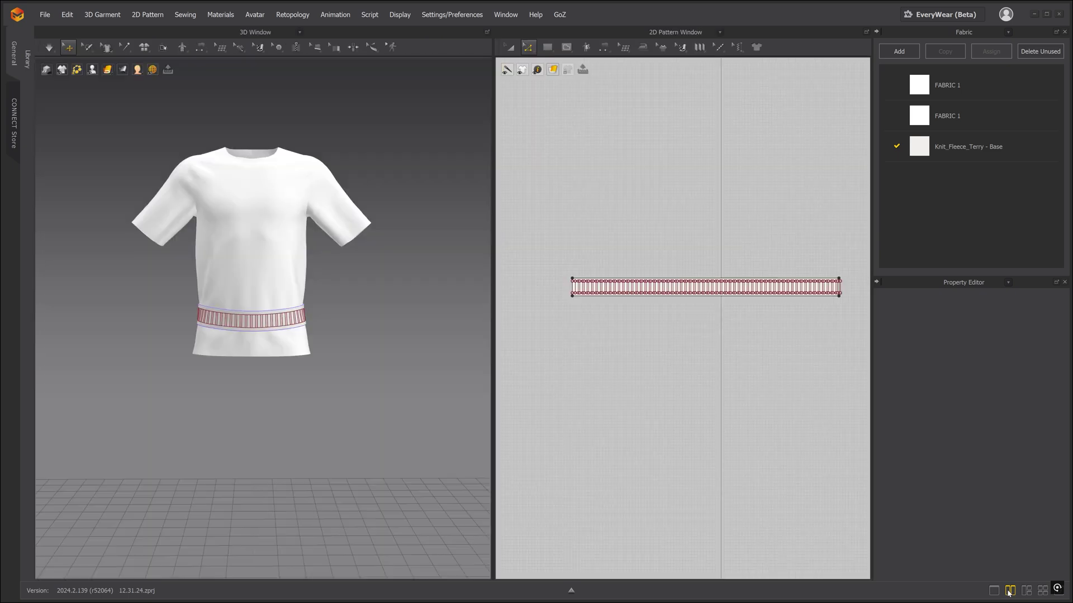
scroll(350, 333, up, 4)
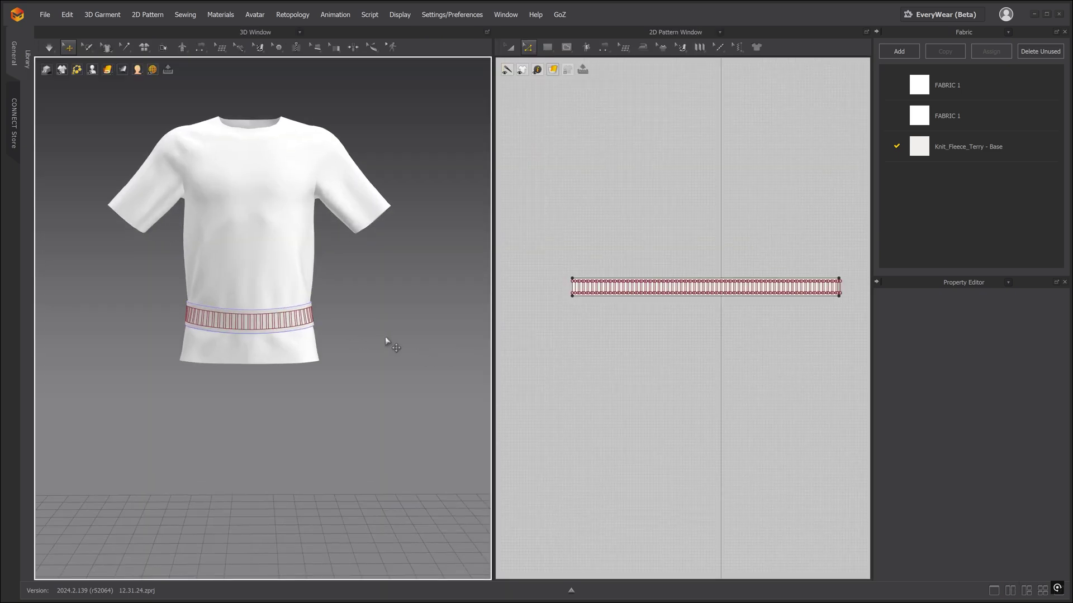
right_drag(426, 342, 349, 340)
scroll(318, 314, up, 5)
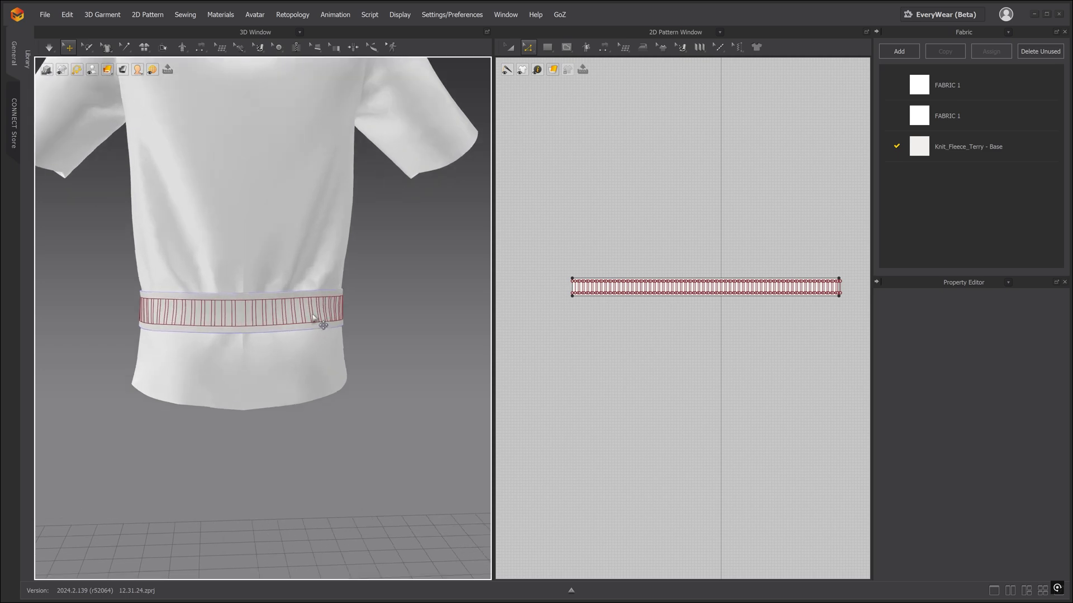
scroll(307, 311, up, 2)
right_drag(303, 307, 280, 307)
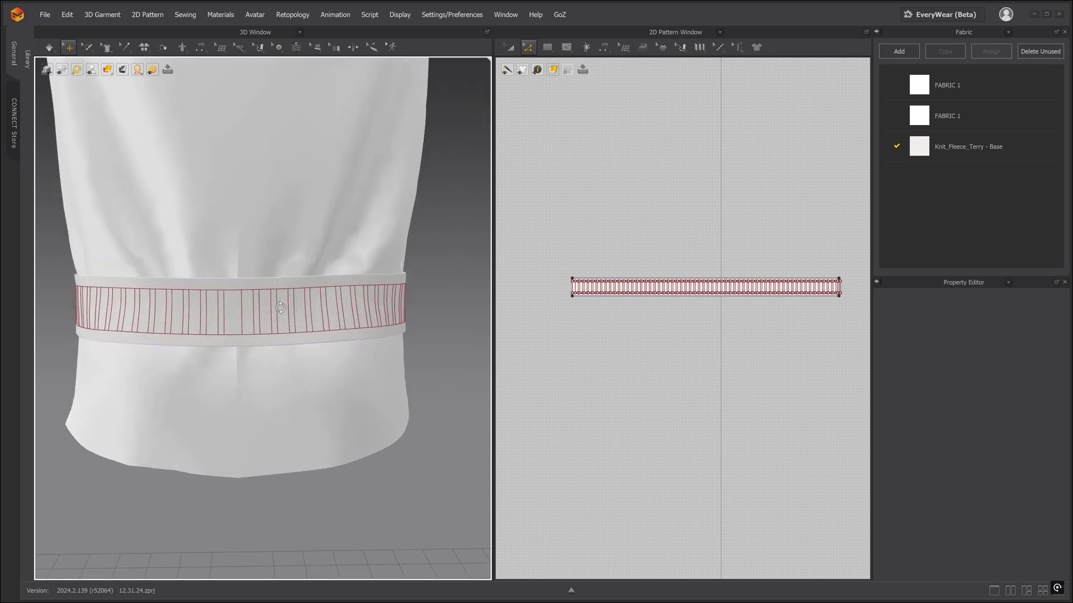
scroll(771, 330, up, 6)
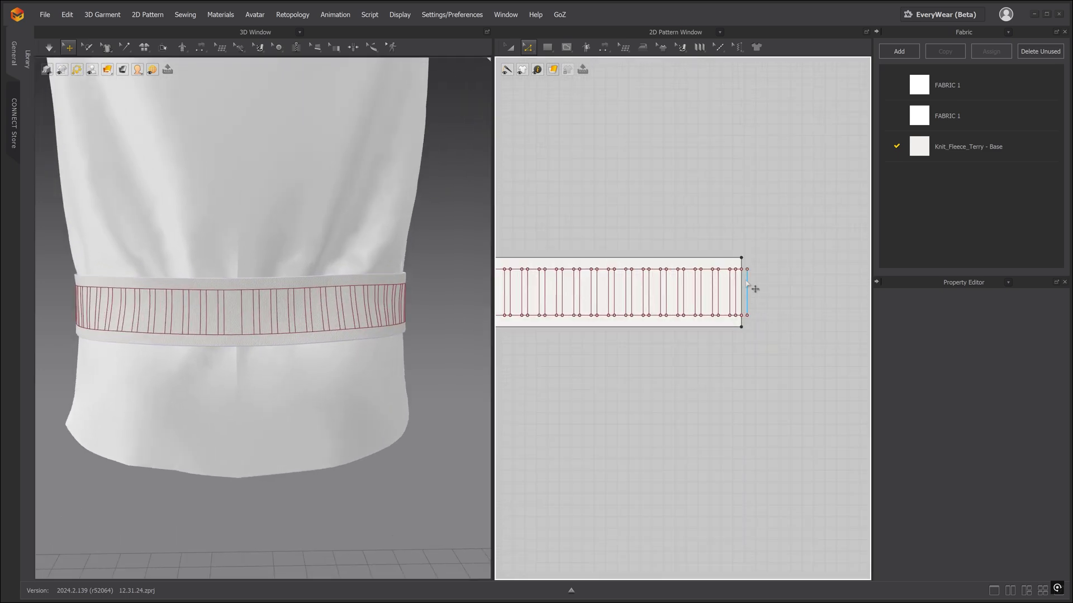
click(751, 296)
key(Delete)
scroll(730, 416, down, 6)
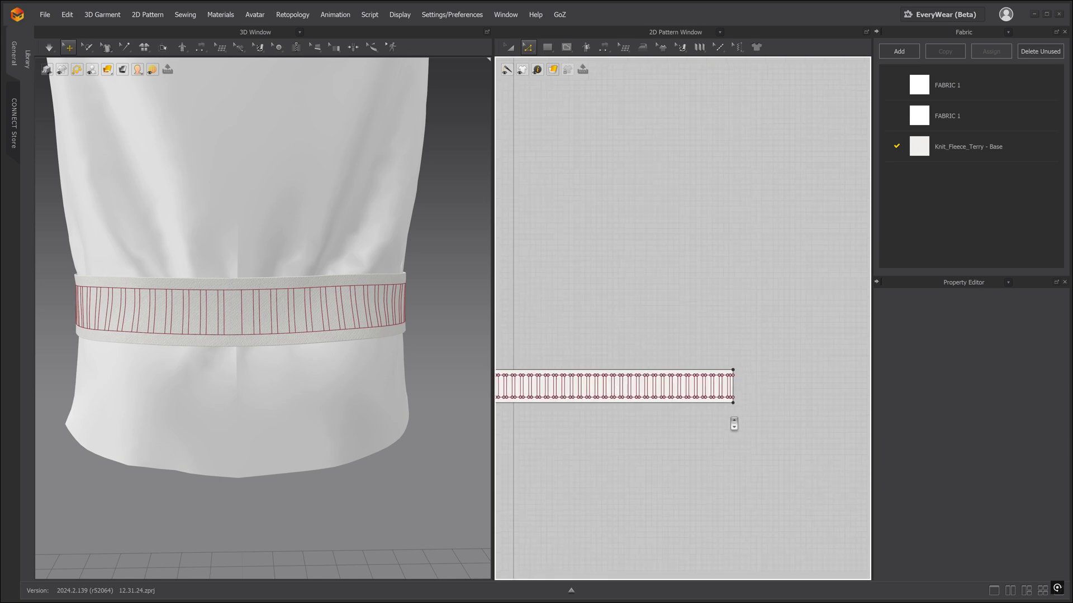
- Paste a copy of the leftmost vertical internal line between it and the strip's left edge, and return to the 2D-only view
middle_drag(667, 452, 835, 404)
scroll(643, 405, down, 3)
middle_drag(594, 398, 759, 360)
scroll(666, 333, up, 4)
scroll(635, 311, up, 4)
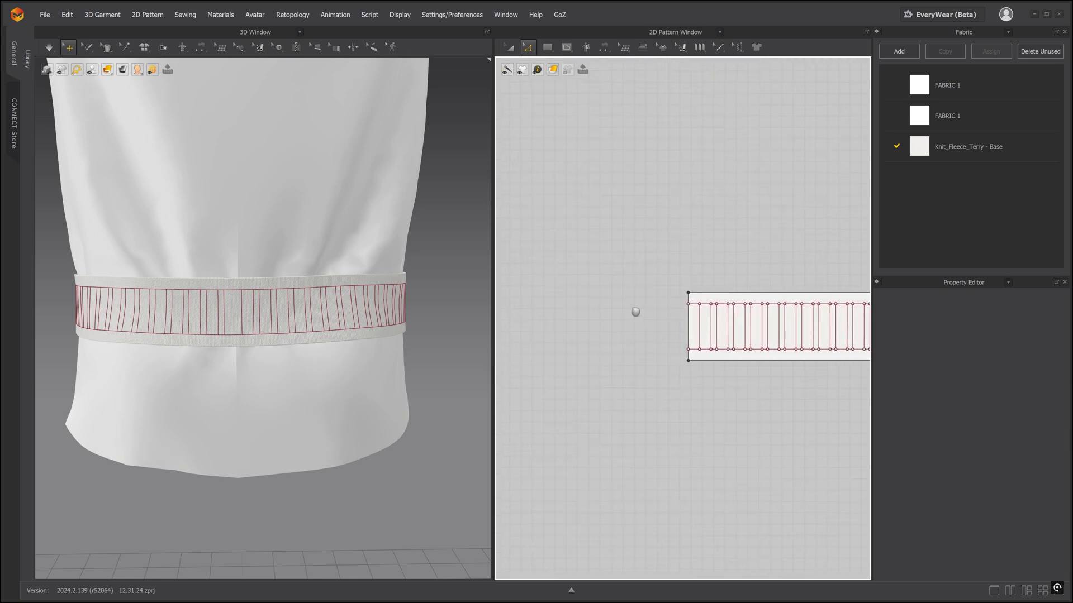
click(636, 300)
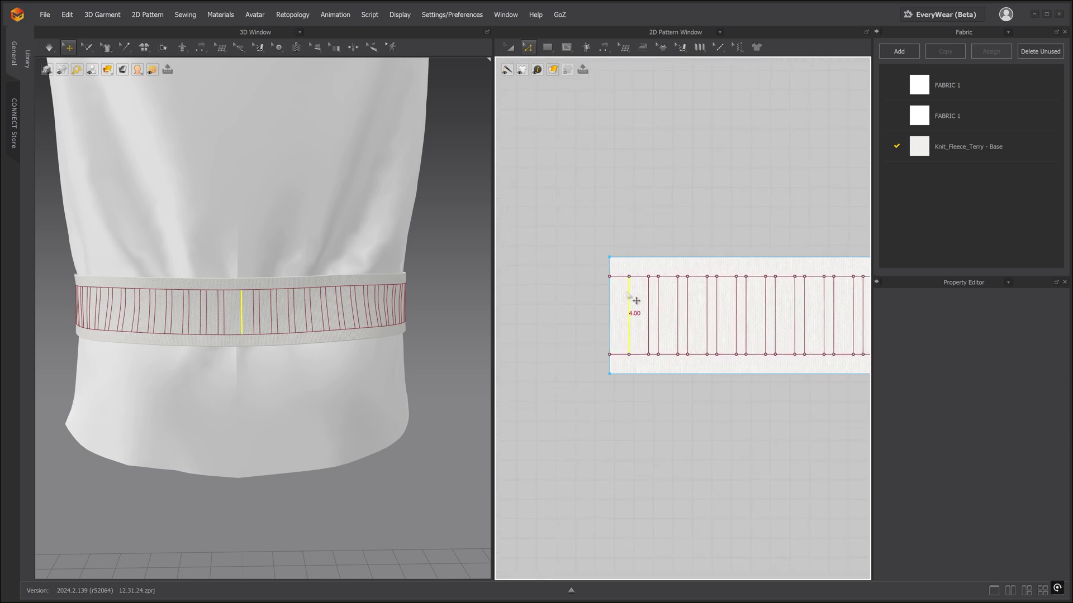
key(ctrl+c)
key(ctrl+v)
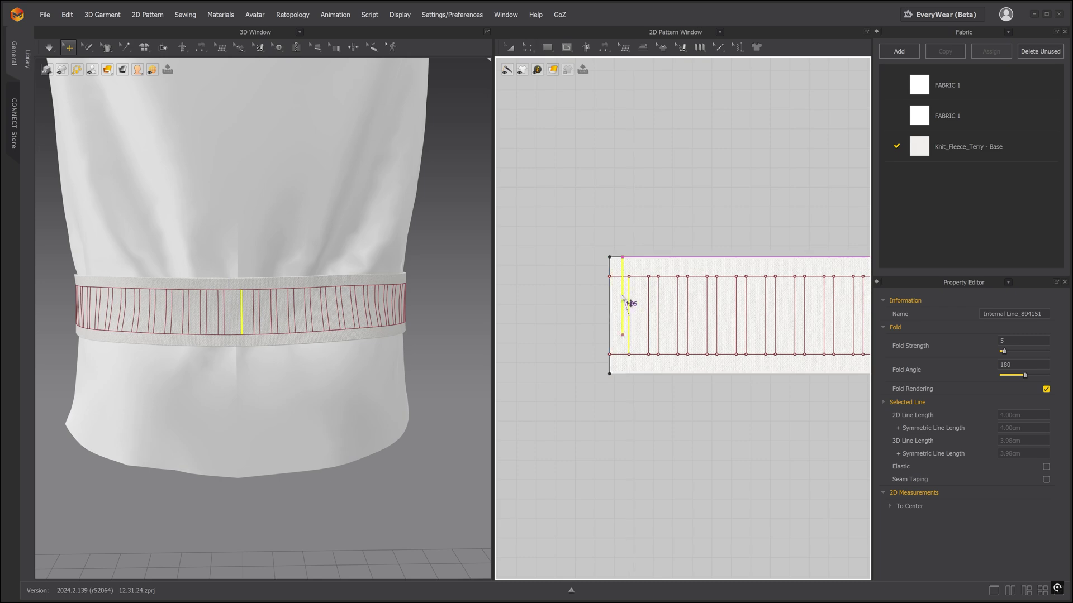
ctrl+drag(625, 324, 625, 325)
key(z)
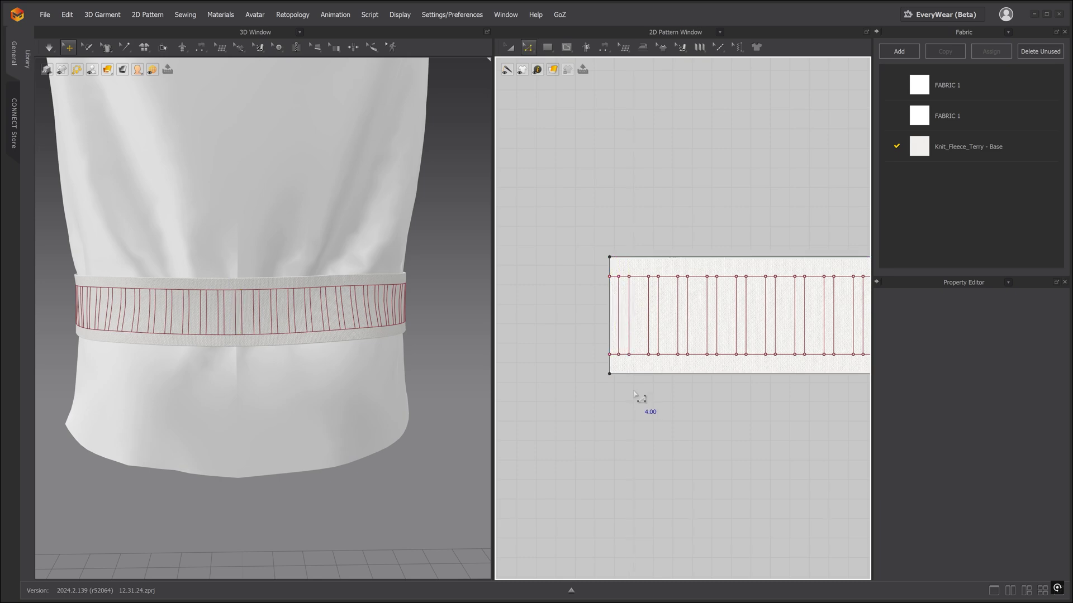
click(994, 590)
- Try to Cut & Sew the strip along its two leftmost vertical internal lines, declining to extend them to the pattern boundaries
scroll(649, 451, down, 8)
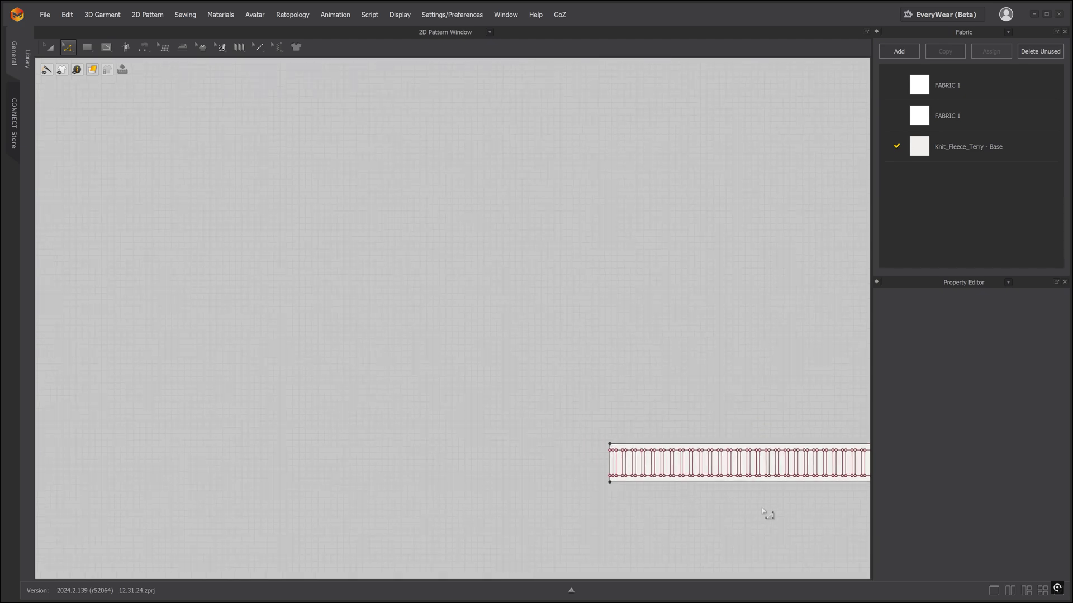
middle_drag(767, 514, 486, 292)
scroll(262, 284, up, 3)
scroll(240, 266, up, 3)
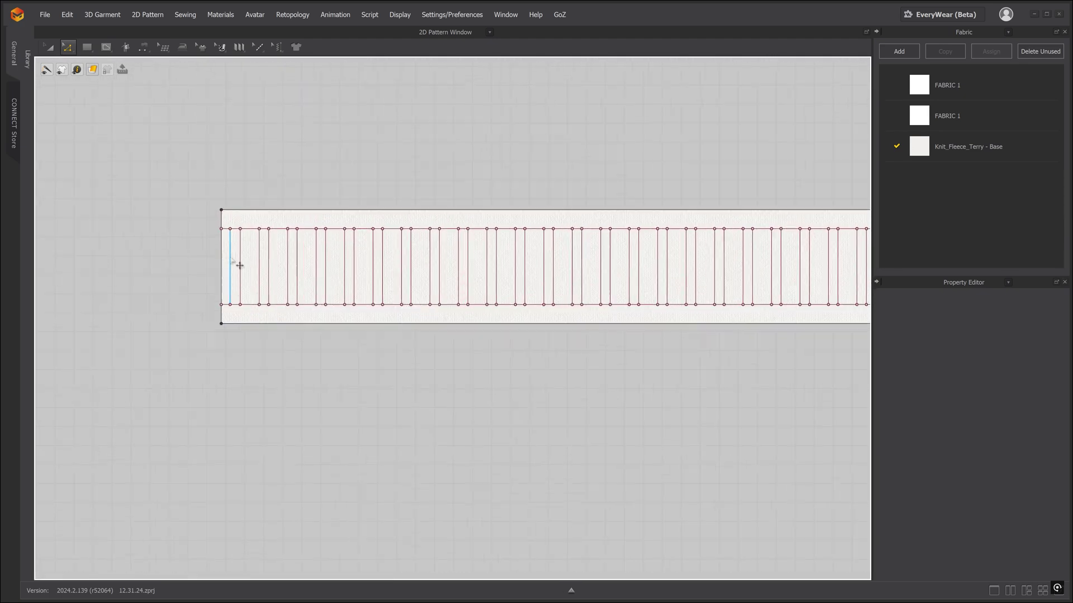
click(230, 251)
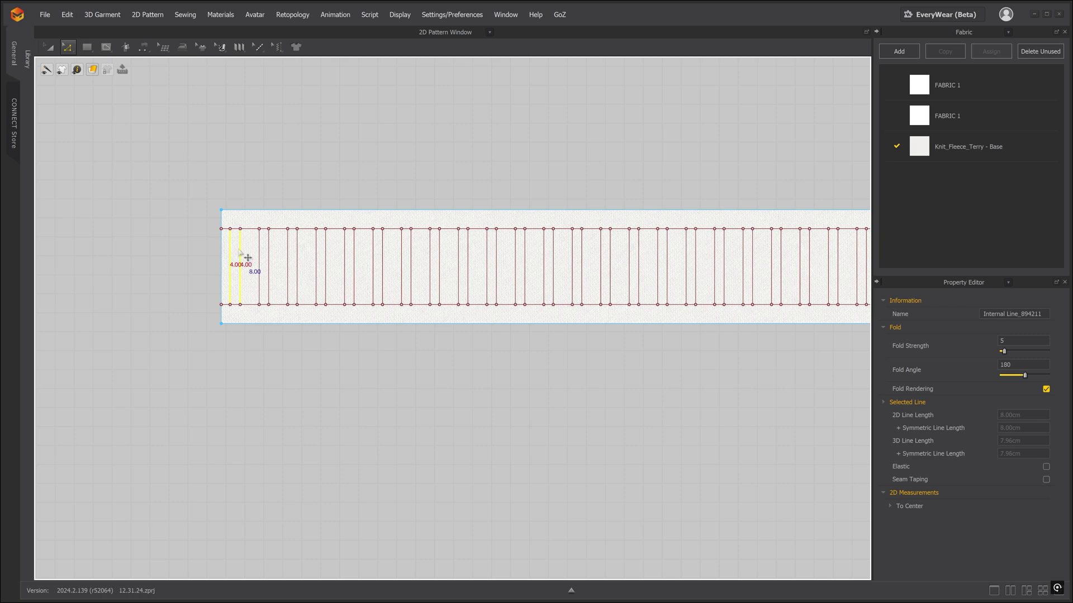
right_click(240, 252)
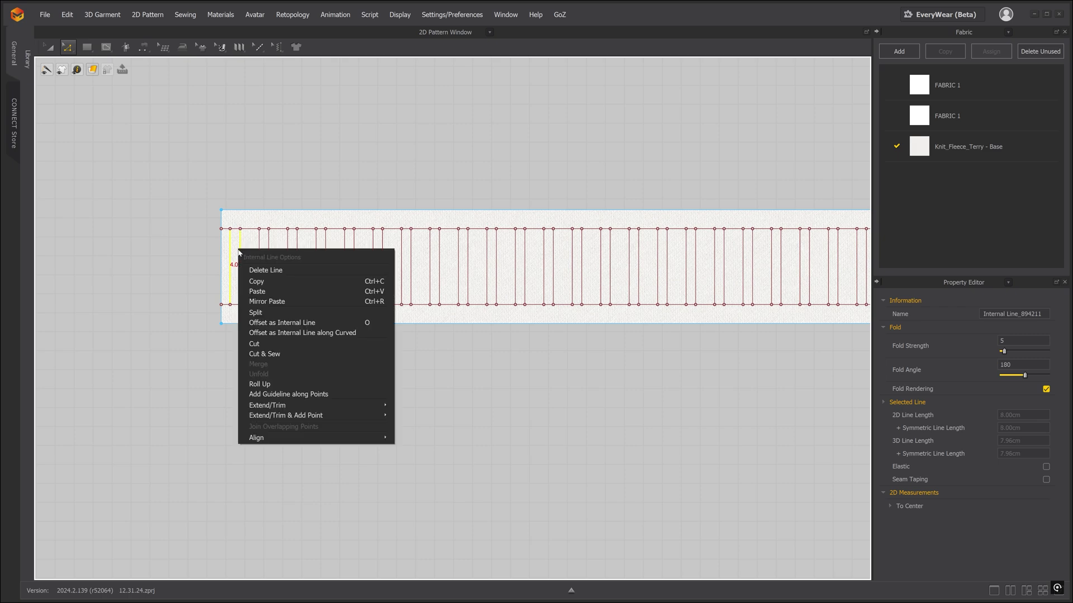
click(271, 354)
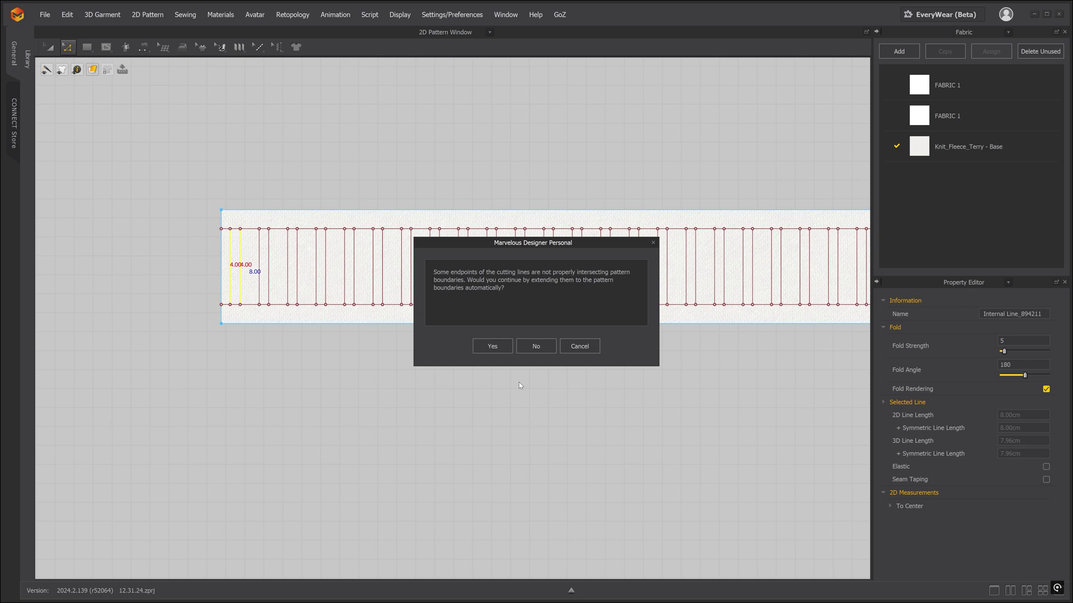
click(536, 347)
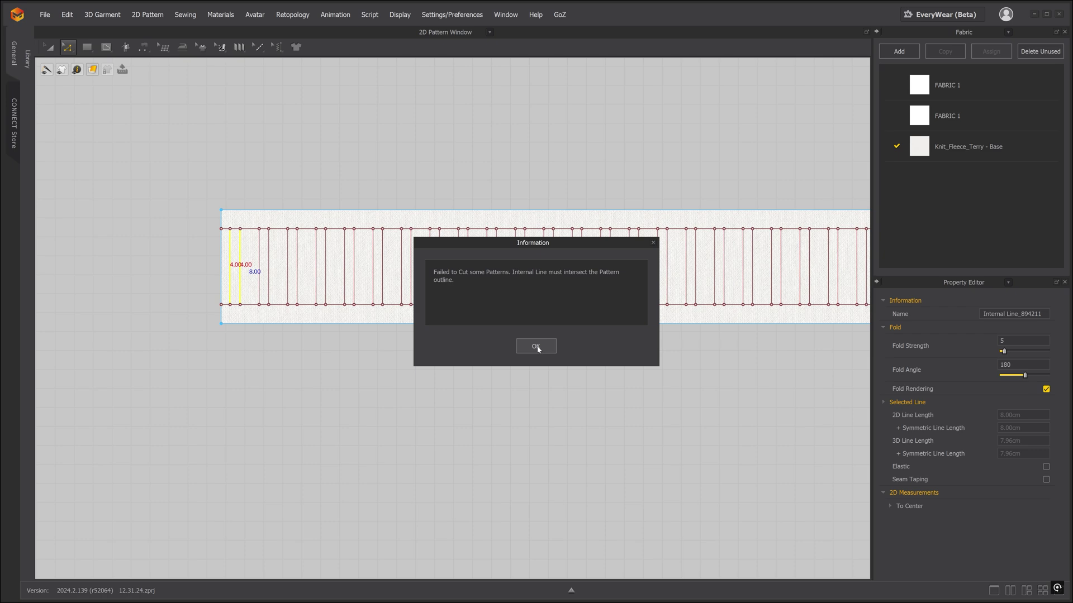
click(536, 346)
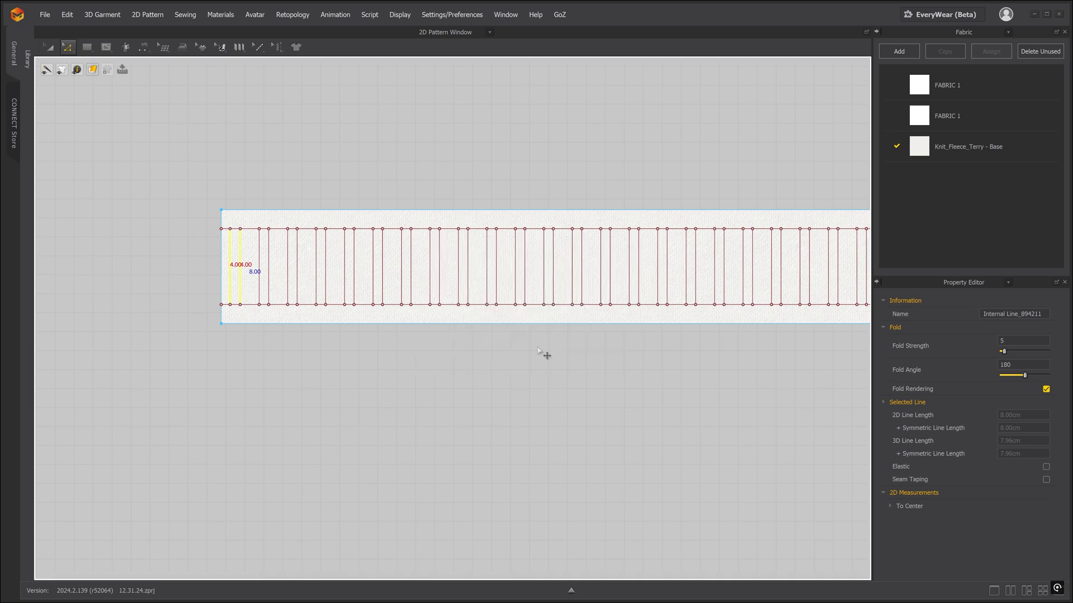
- Cut & Sew the belt strip along its two long horizontal internal lines
click(235, 343)
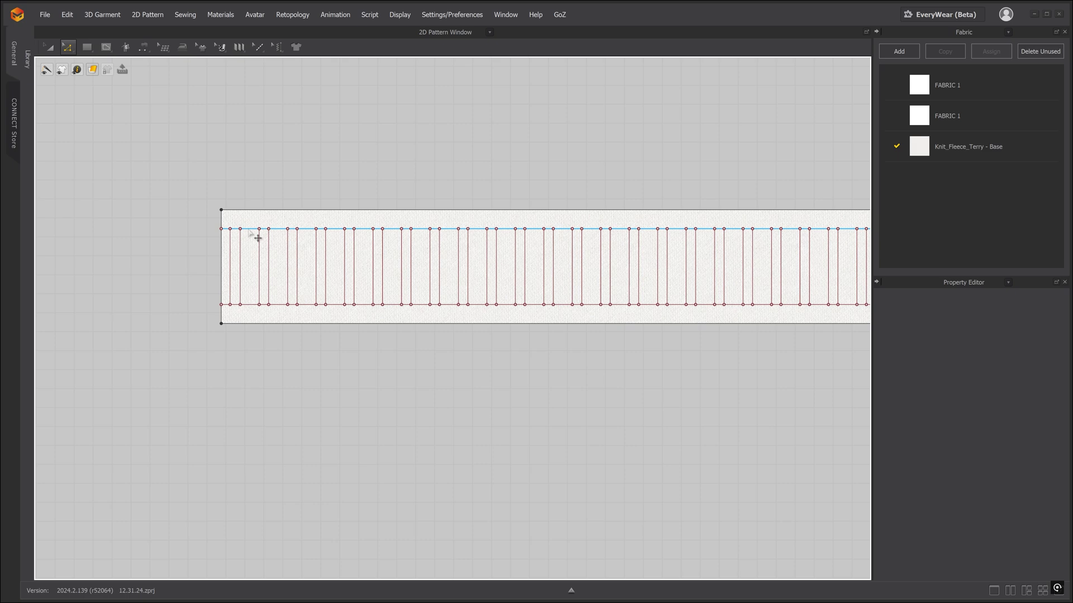
click(257, 239)
right_click(250, 306)
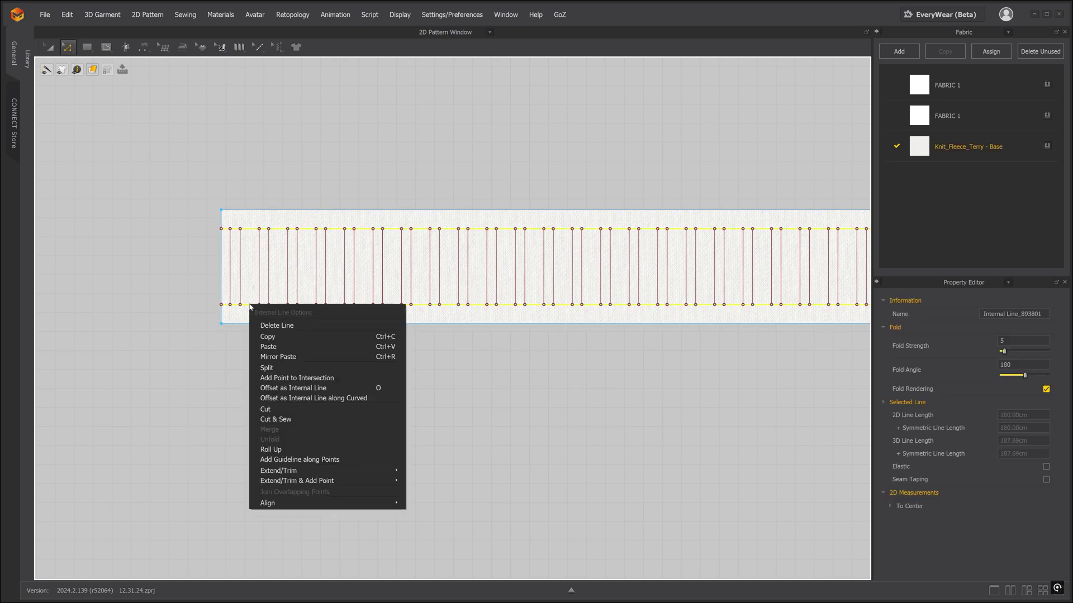
click(276, 425)
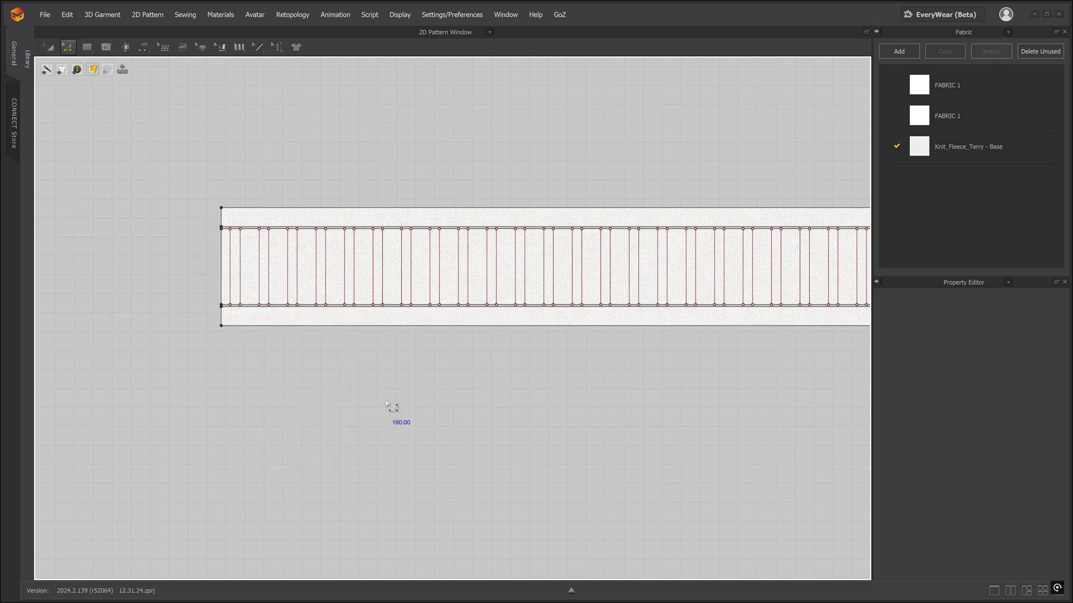
- Move the narrow upper edge strip upward, well clear of the belt's middle strip
scroll(426, 408, down, 4)
scroll(383, 349, up, 2)
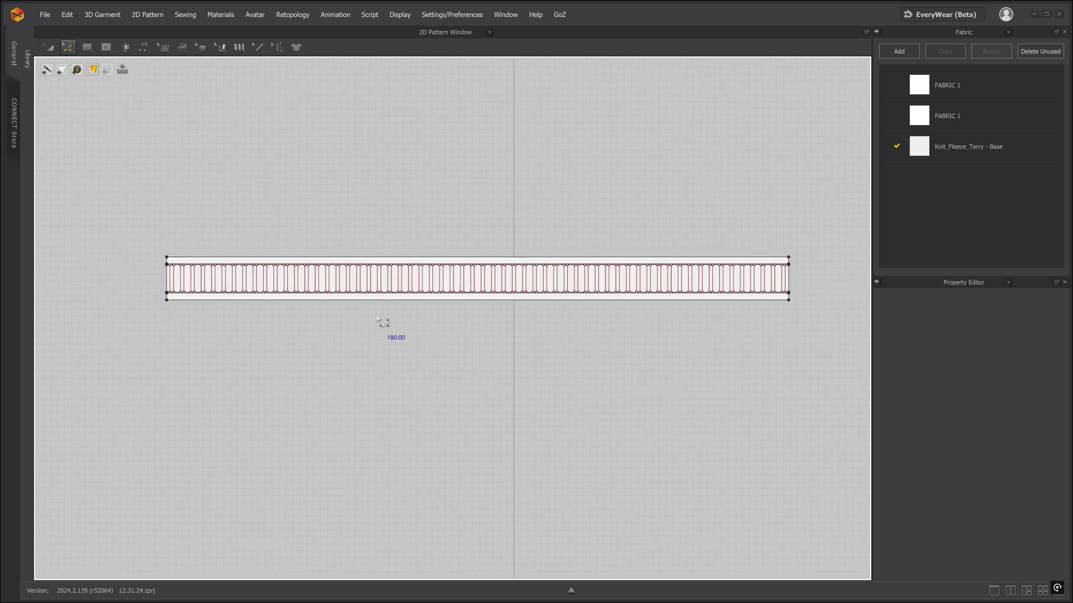
click(42, 49)
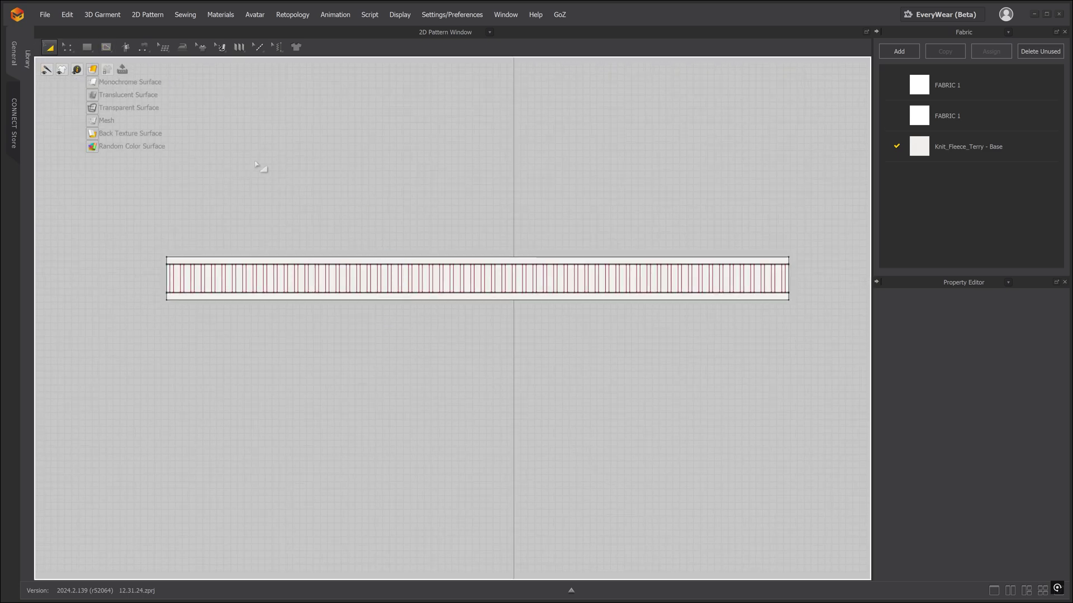
drag(317, 259, 313, 157)
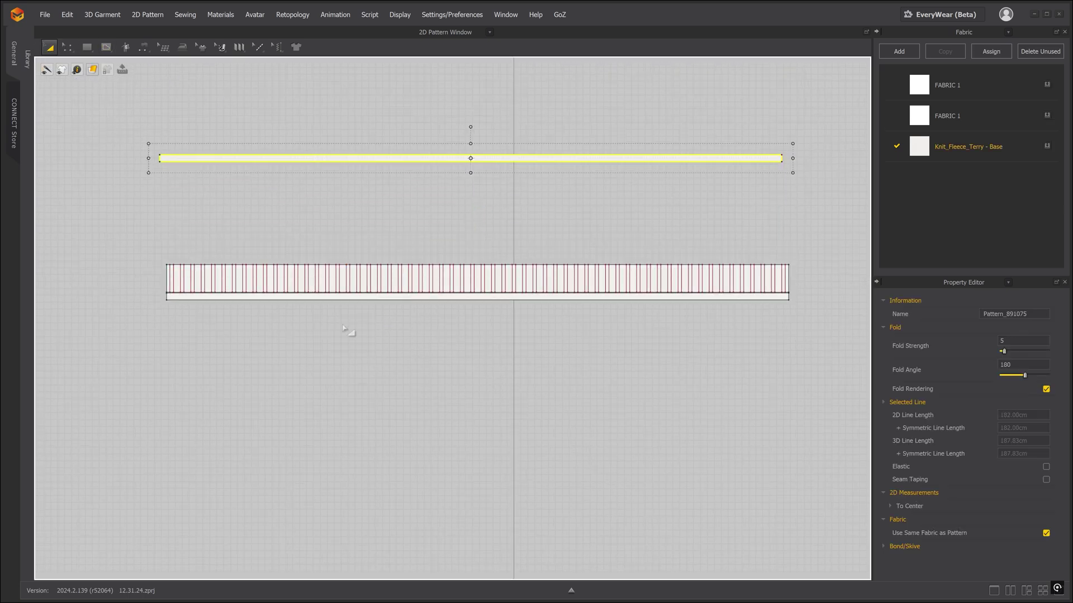
- Move the narrow lower edge strip well below the belt's middle strip and lock all pattern outlines
drag(344, 298, 341, 392)
right_click(206, 323)
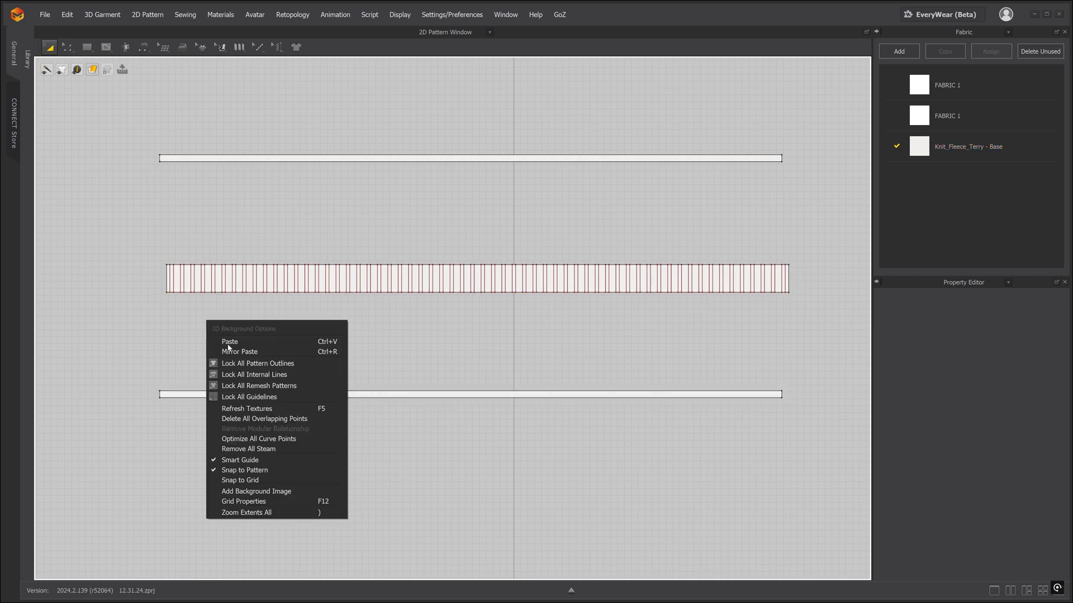
click(250, 363)
- Cut & Sew the belt's middle strip along all of its vertical internal lines
drag(142, 229, 804, 335)
scroll(180, 280, up, 4)
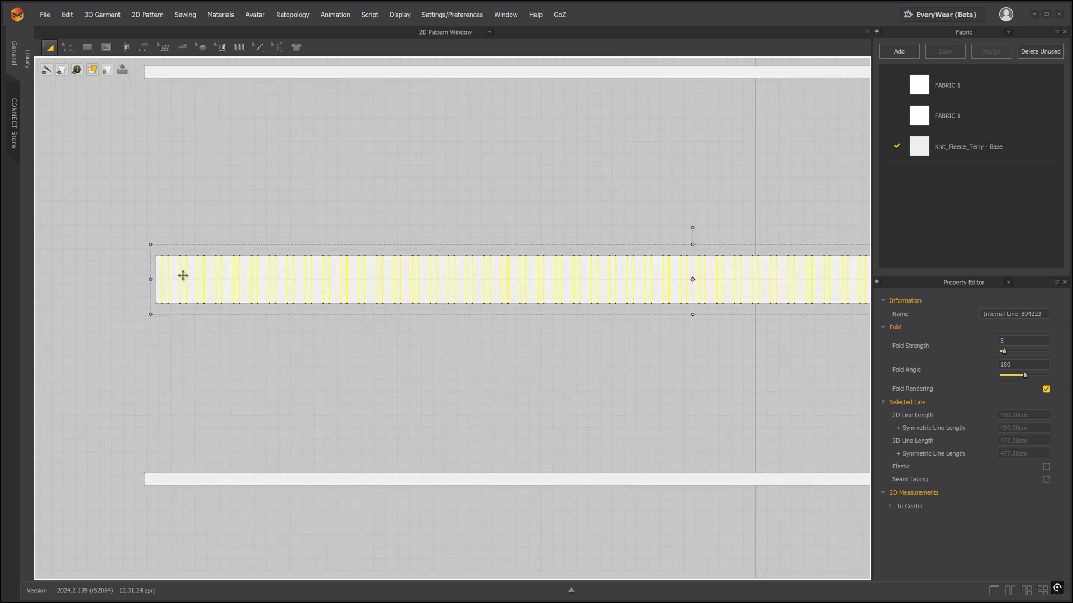
right_click(184, 272)
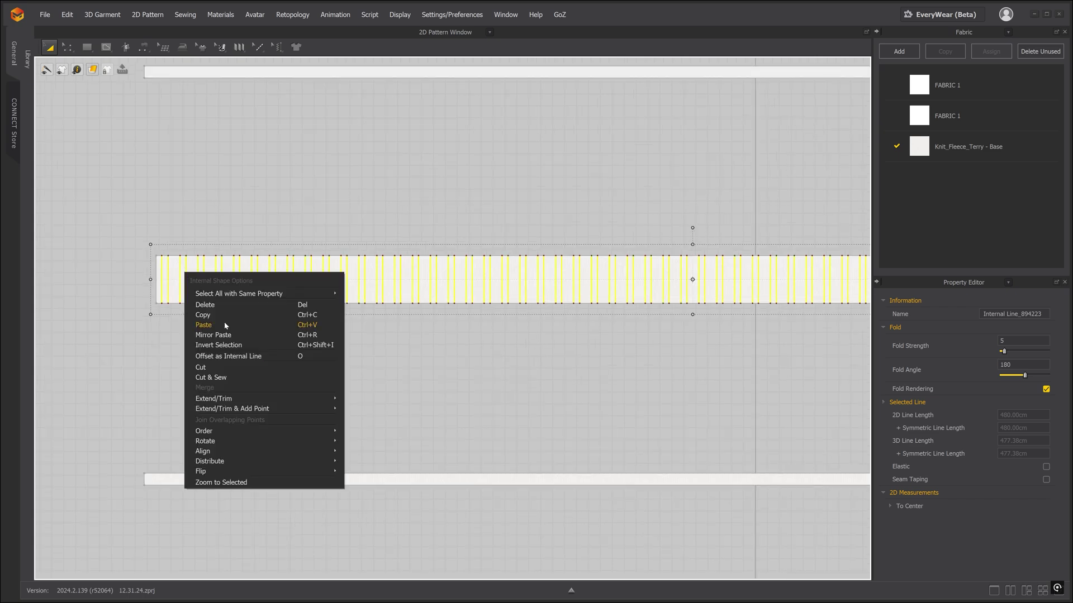
click(211, 379)
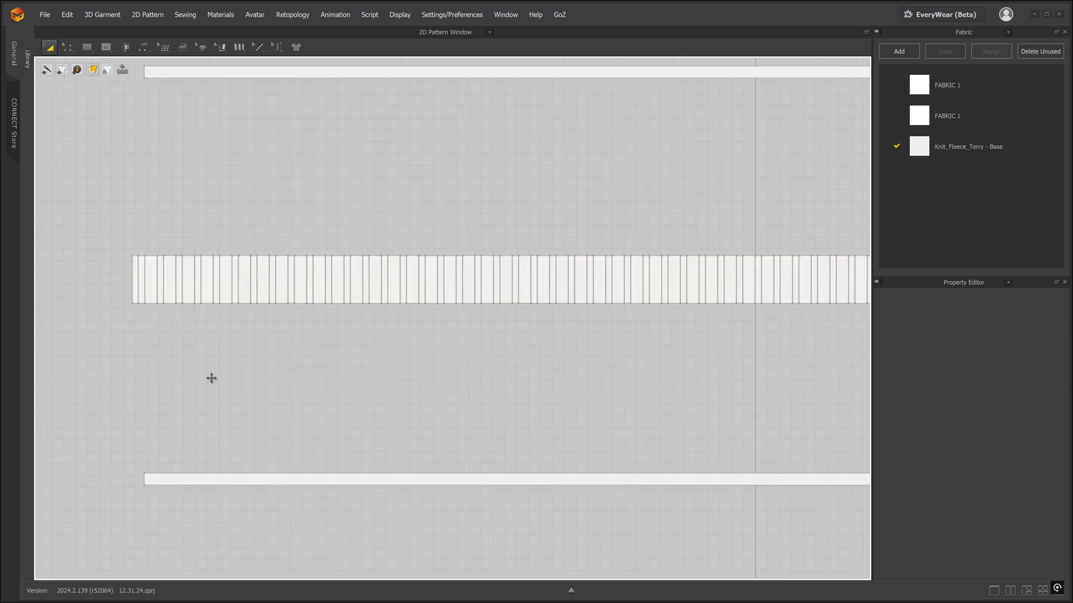
- Unlock all pattern outlines
scroll(301, 369, down, 3)
right_click(386, 353)
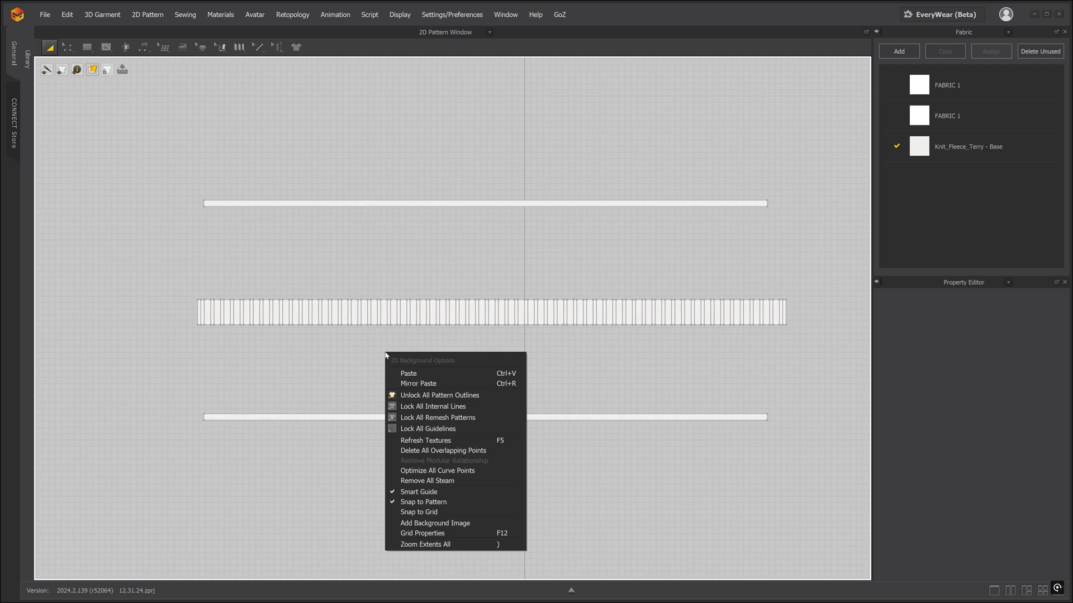
click(422, 396)
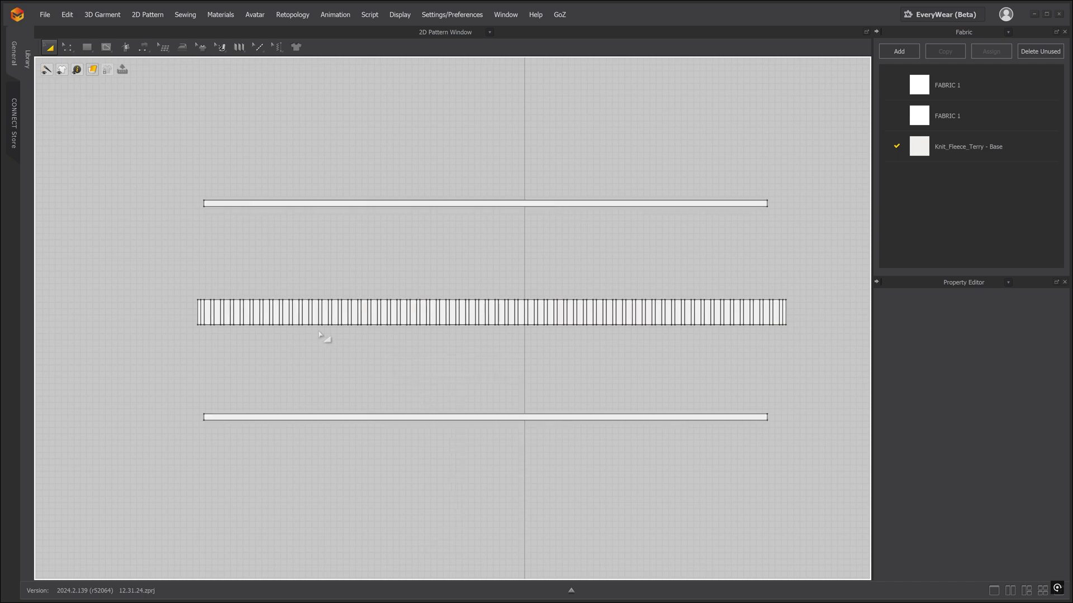
scroll(299, 313, up, 2)
click(296, 312)
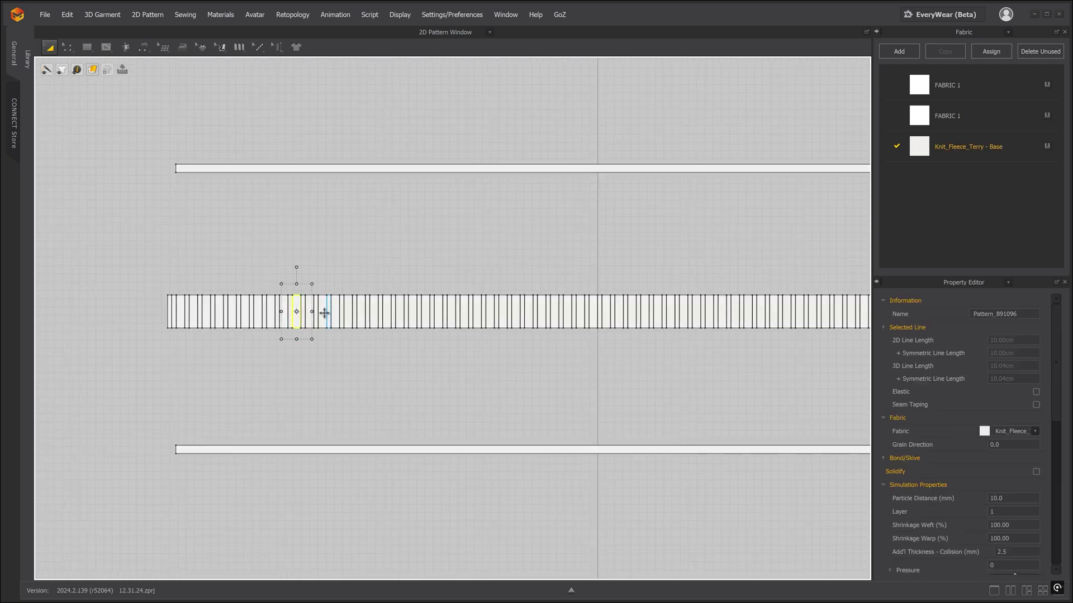
click(323, 313)
click(350, 316)
click(364, 376)
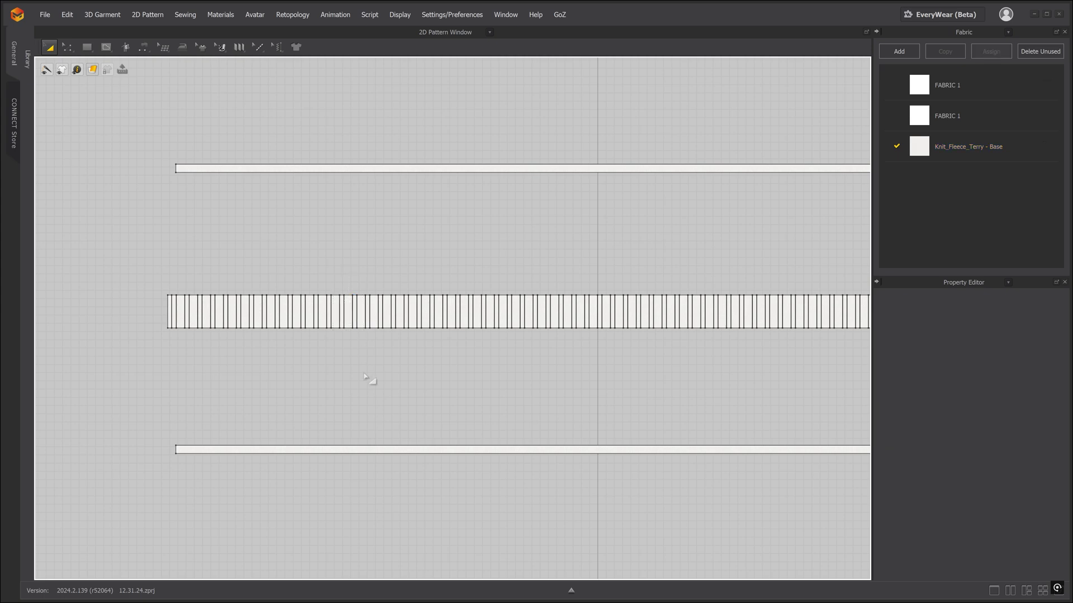
- Collapse the Fabric and Property Editor panels so the 2D pattern view shows the full belt width
click(876, 33)
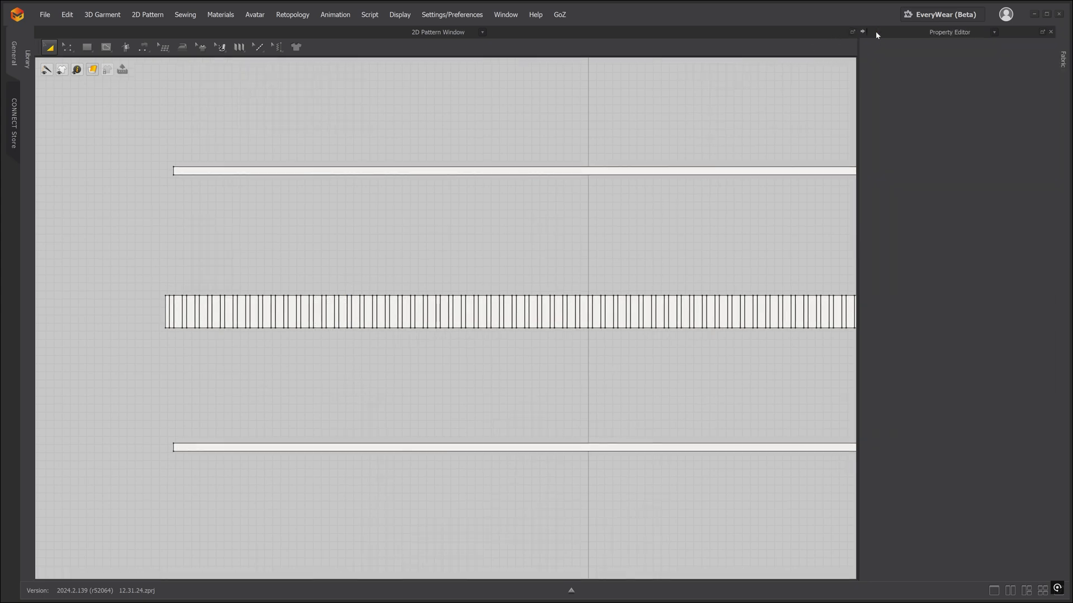
click(863, 32)
scroll(856, 195, down, 2)
middle_drag(861, 240, 636, 230)
scroll(378, 220, up, 3)
scroll(363, 217, down, 2)
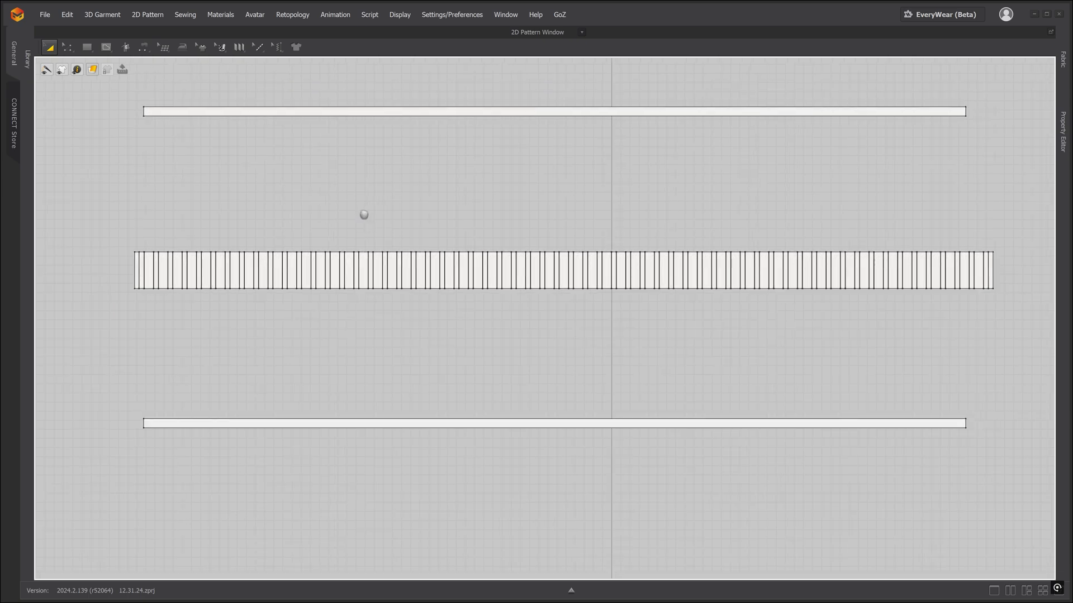
- Select every wide piece of the middle strip and move them up into a separate row above the narrow pieces
drag(124, 264, 965, 260)
drag(966, 257, 958, 192)
click(993, 213)
- Merge the first and last pieces of the narrow row along the row's outer left and right edges
scroll(170, 278, up, 5)
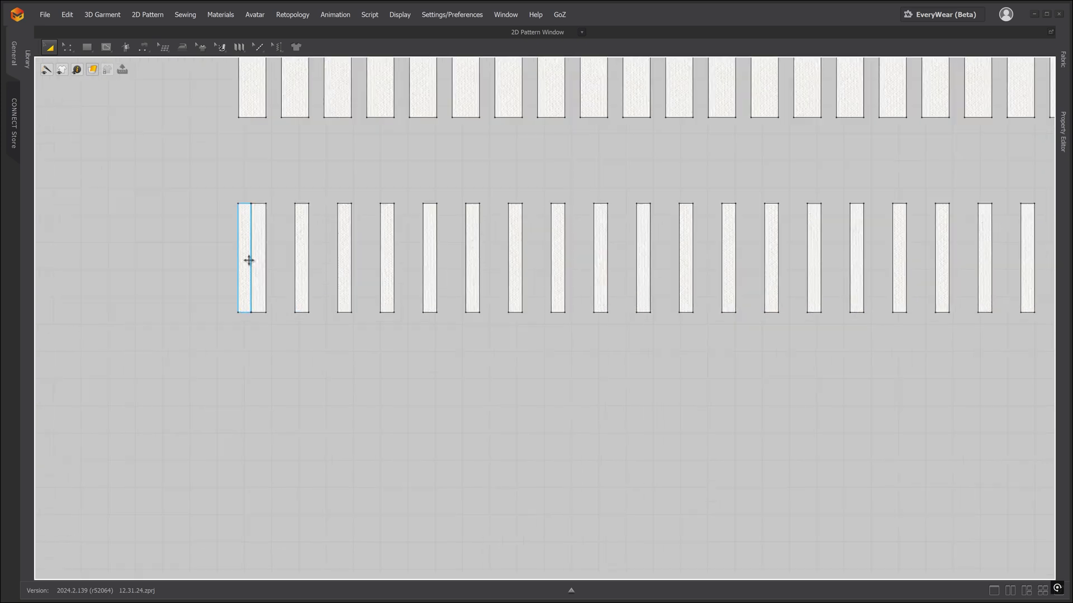
click(71, 48)
click(112, 111)
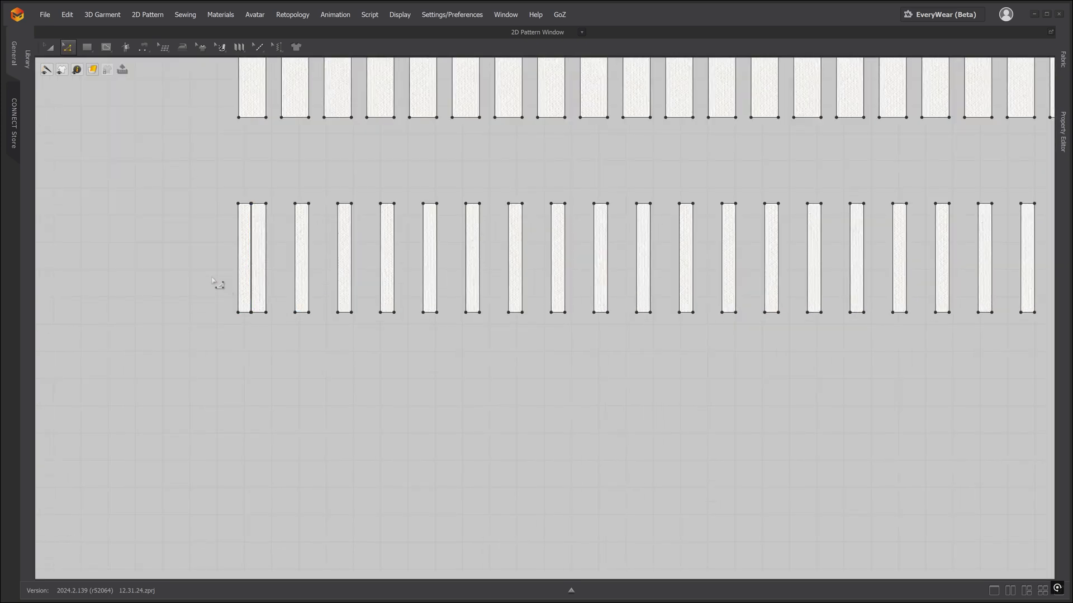
click(238, 266)
scroll(360, 352, down, 5)
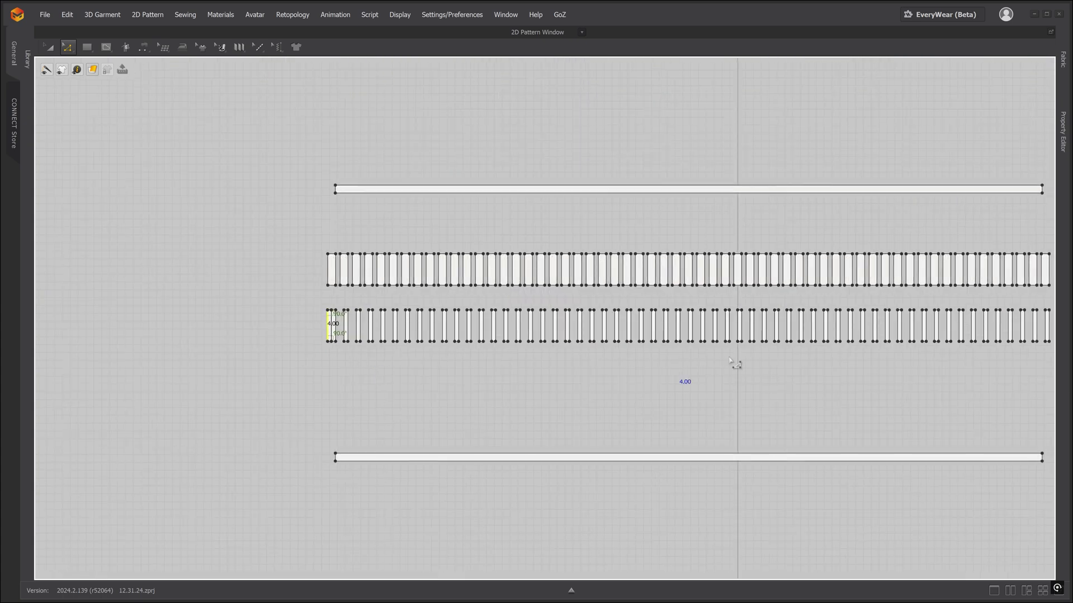
middle_drag(778, 362, 513, 353)
middle_drag(832, 317, 713, 315)
scroll(715, 316, up, 5)
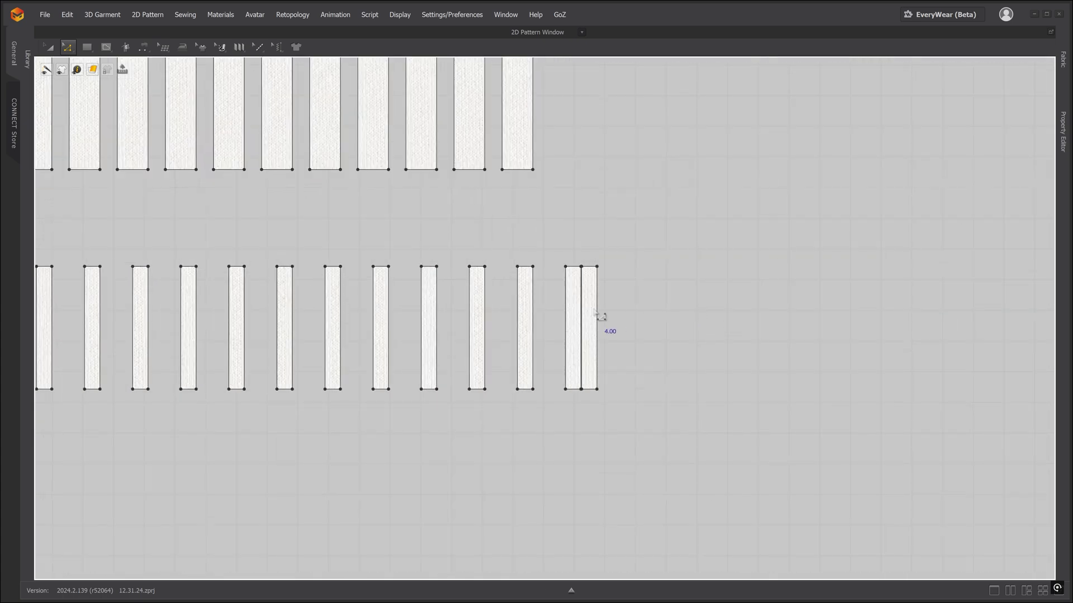
click(598, 317)
right_click(596, 314)
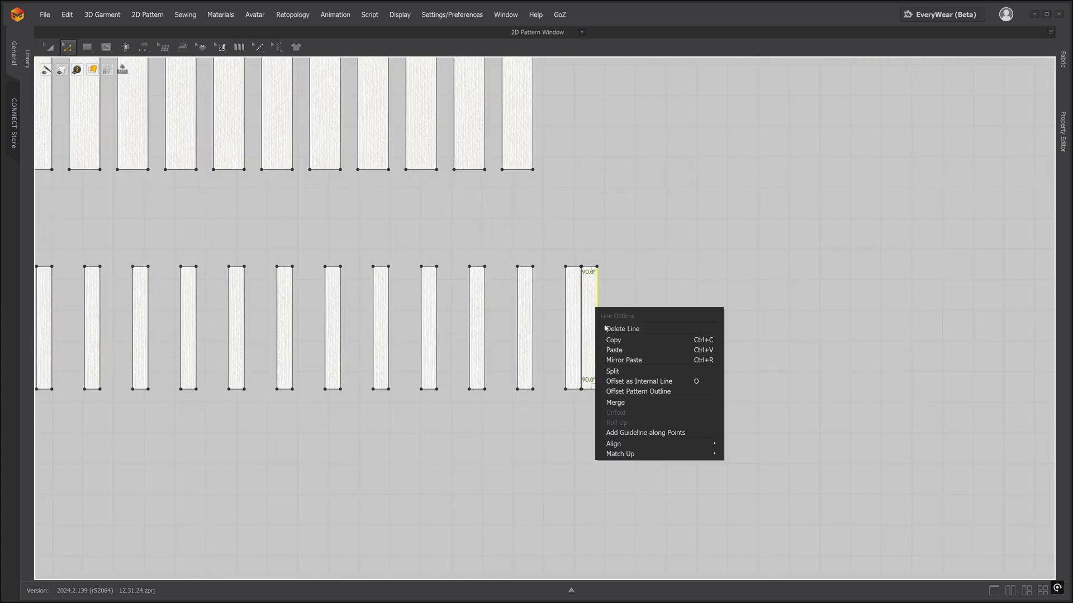
click(612, 403)
scroll(649, 374, down, 1)
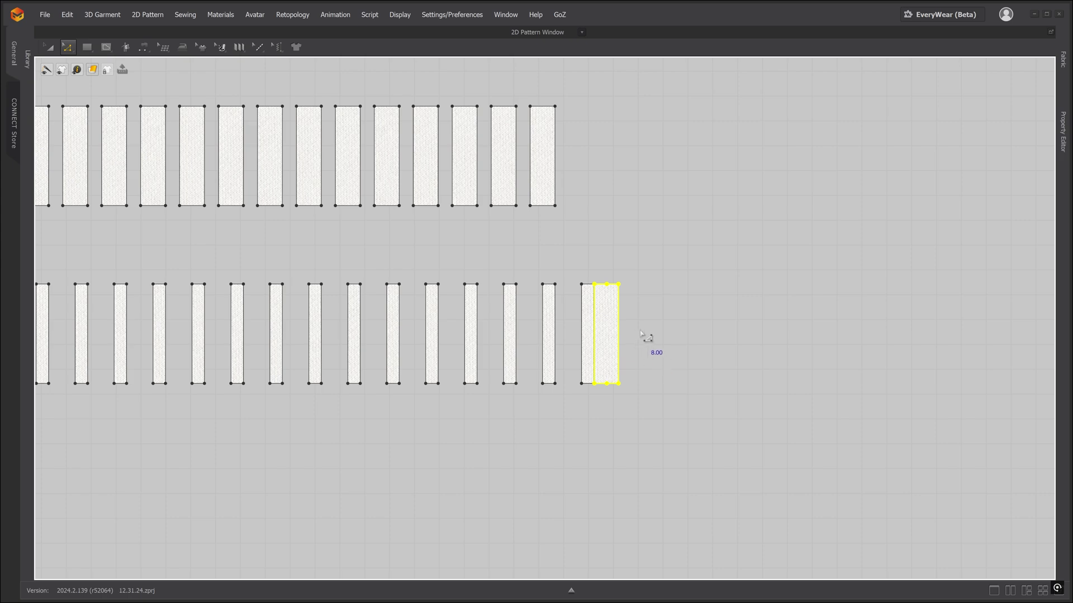
- Move the merged piece up to the right end of the wide row and restore the combined 3D and 2D view
click(49, 47)
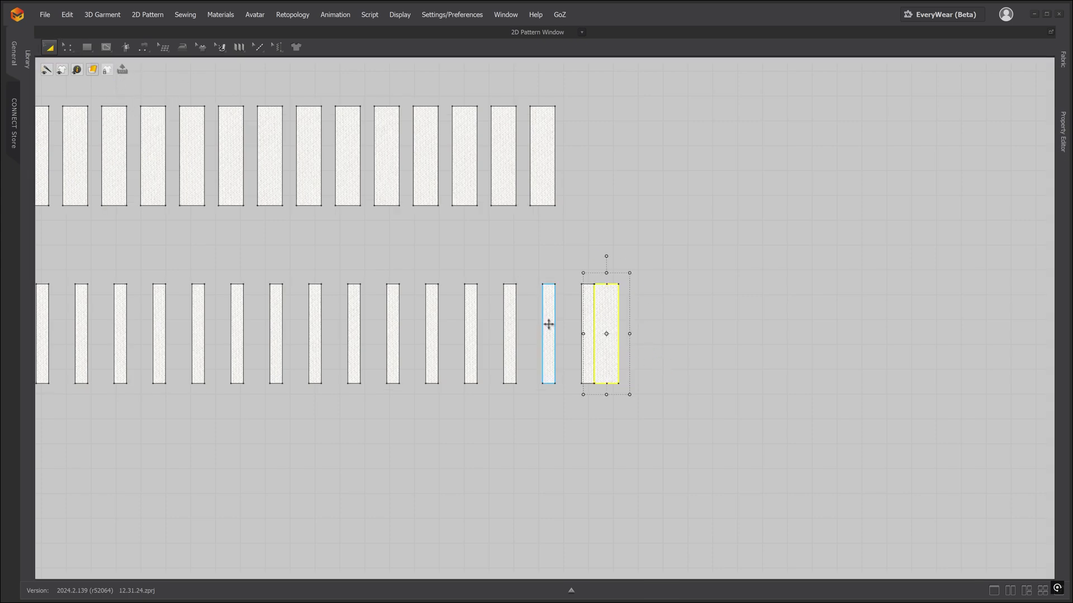
drag(613, 348, 618, 168)
click(1010, 591)
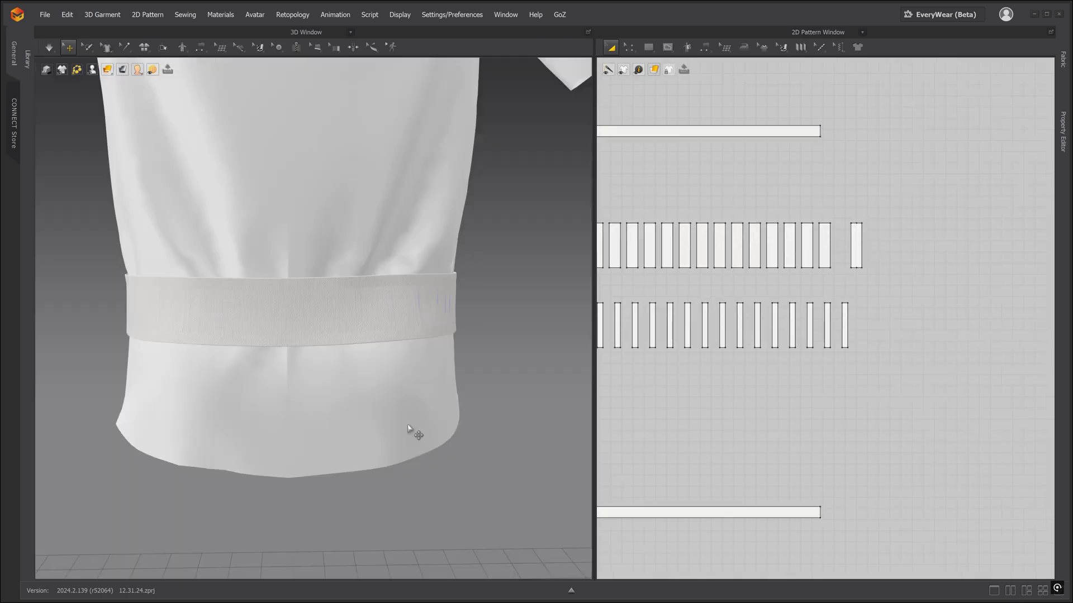
- Adjust the merged piece's position beside the wide row and move the upper edge strip farther up
right_drag(515, 357, 486, 352)
scroll(470, 360, down, 2)
scroll(470, 359, down, 3)
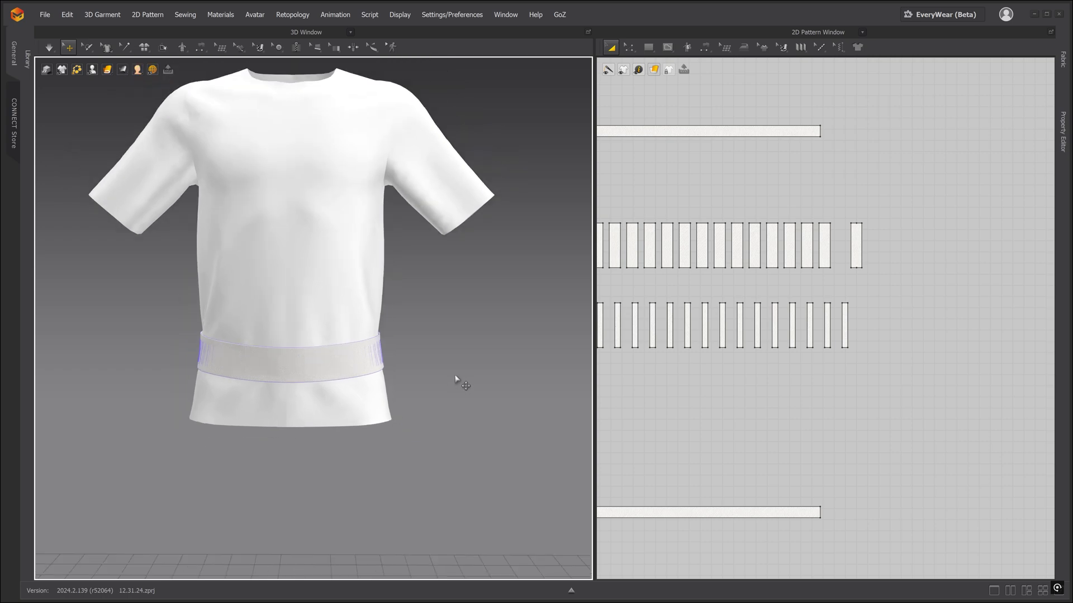
scroll(877, 378, down, 6)
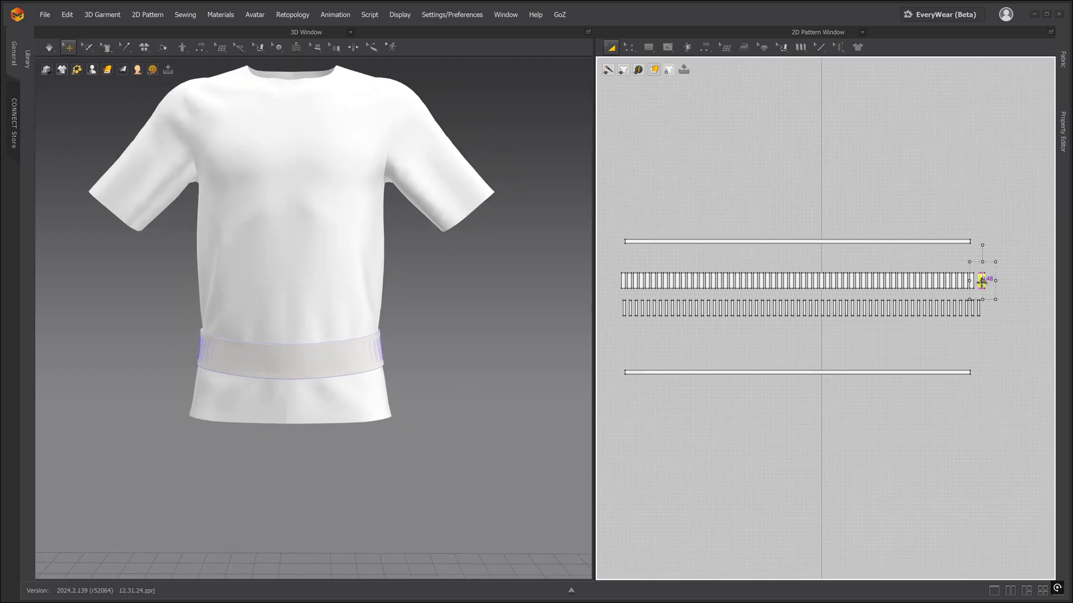
drag(982, 282, 980, 282)
click(979, 341)
middle_drag(974, 337, 980, 334)
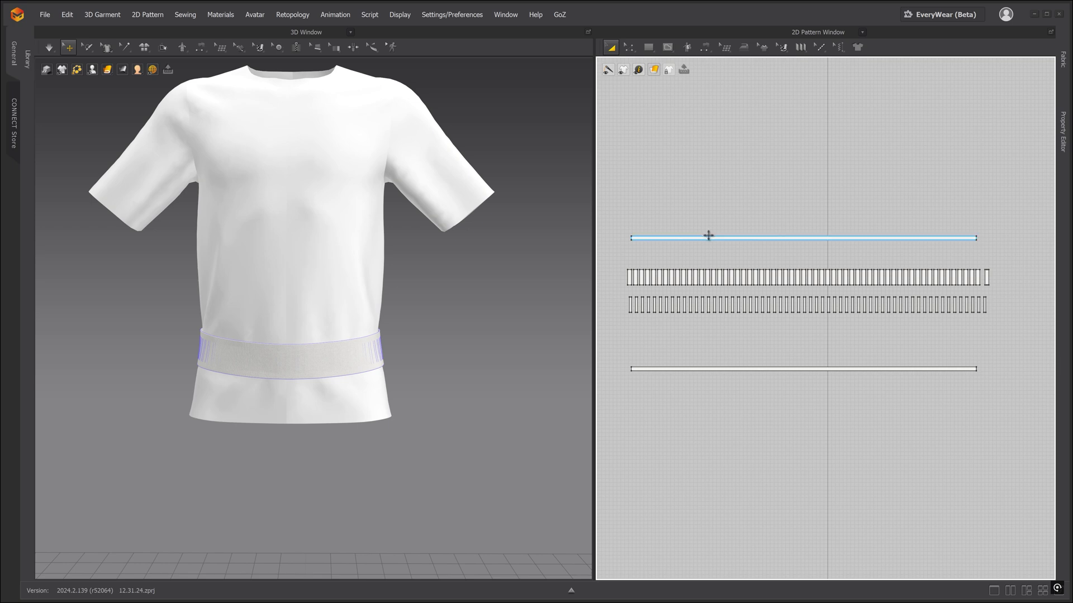
drag(708, 236, 708, 215)
- Create a Layer Clone (Over) of the wide row without its leftmost piece, placing it between that row and the upper edge strip
drag(627, 257, 1005, 290)
right_click(869, 278)
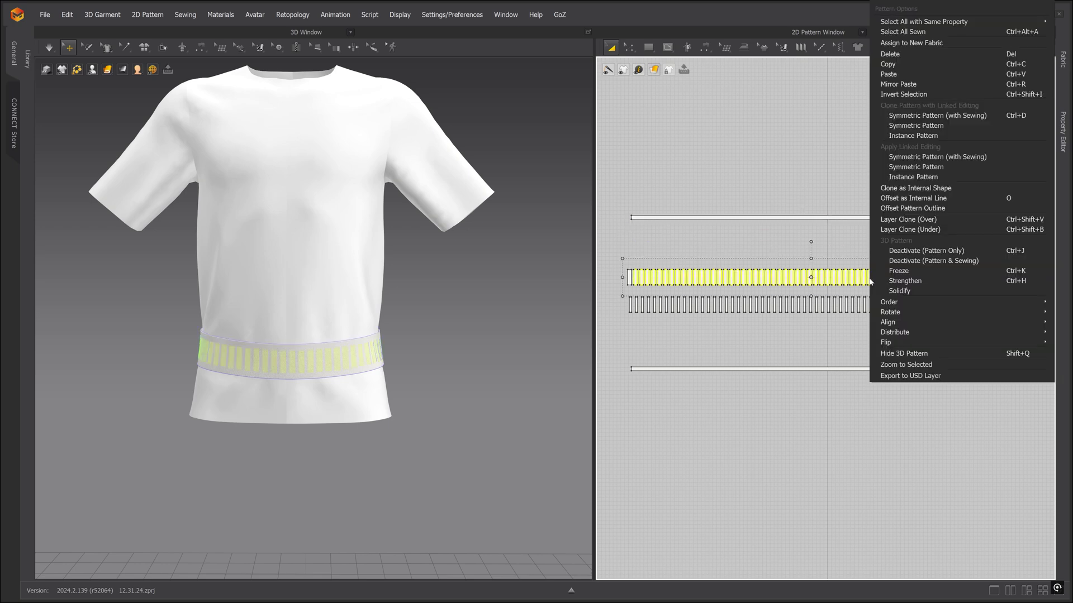
click(906, 219)
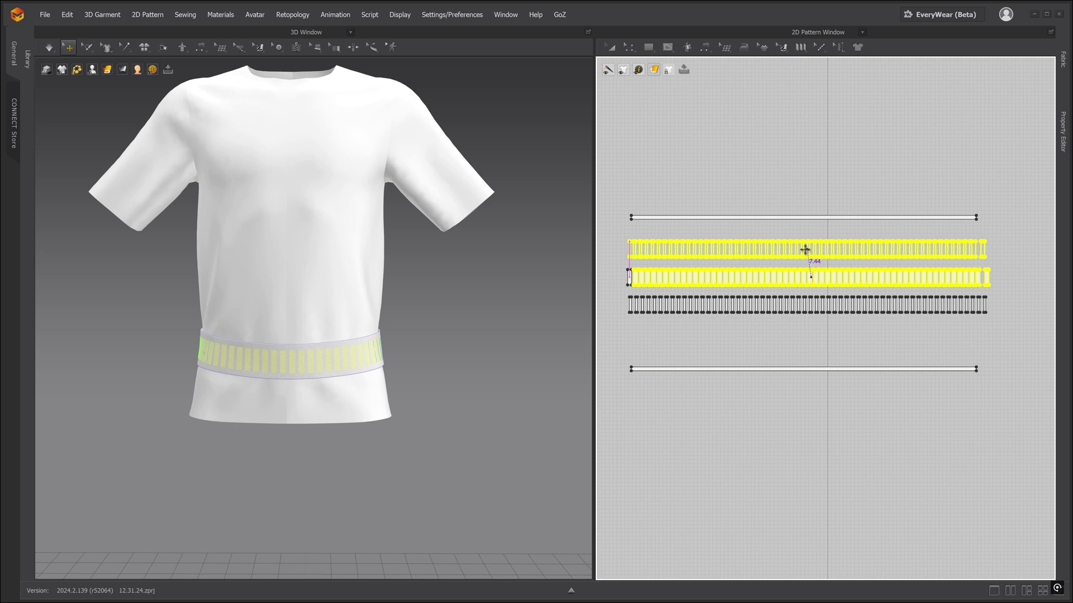
click(807, 247)
click(677, 340)
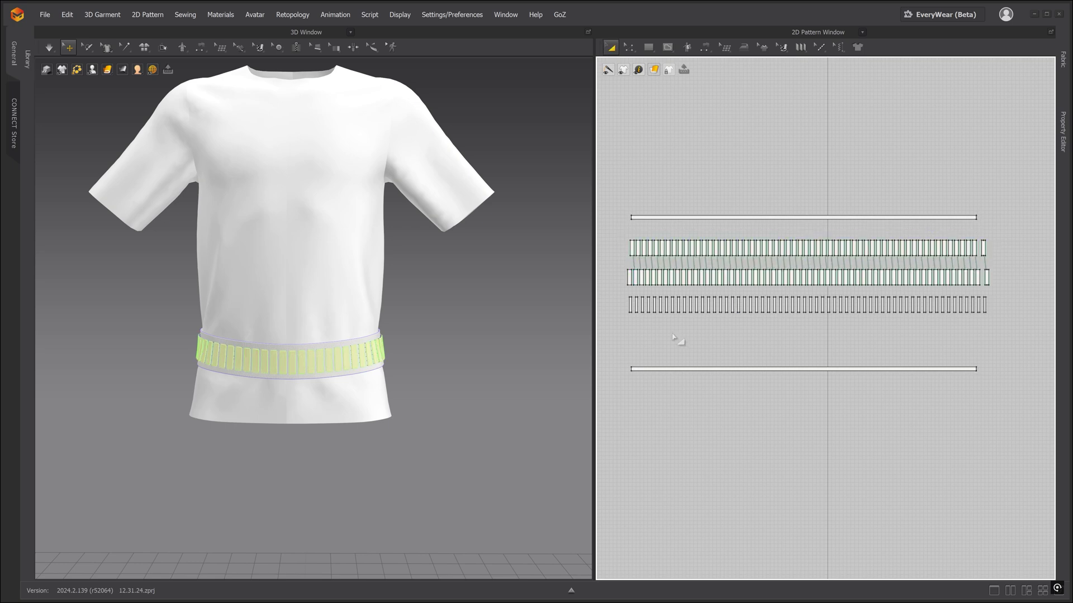
- Create a Layer Clone (Over) of the leftmost wide piece, placing it at the left end of the cloned row
scroll(673, 342, up, 5)
scroll(672, 342, up, 3)
click(689, 335)
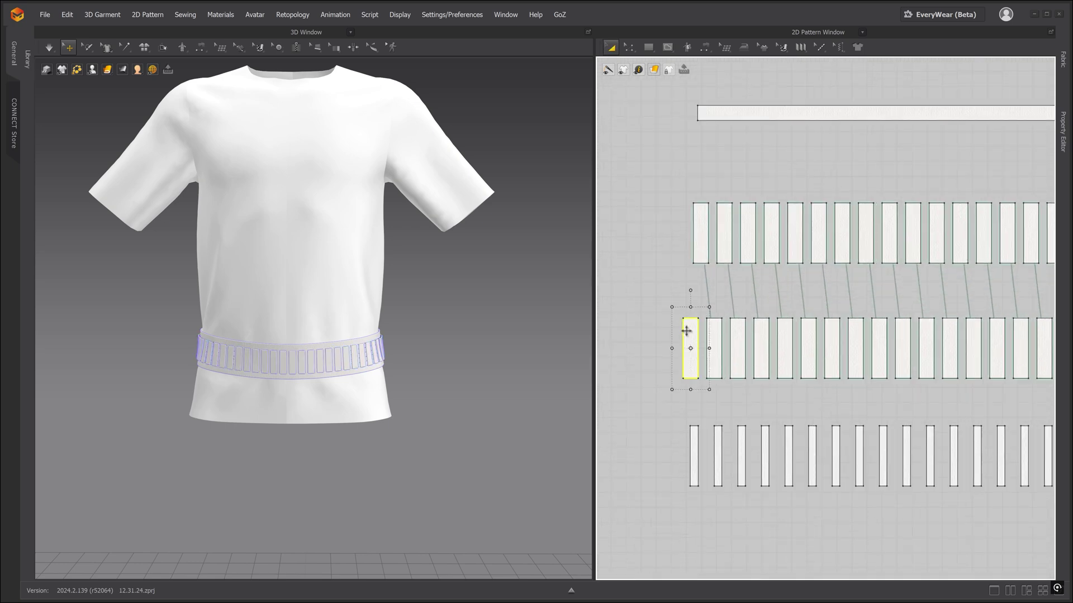
right_click(689, 334)
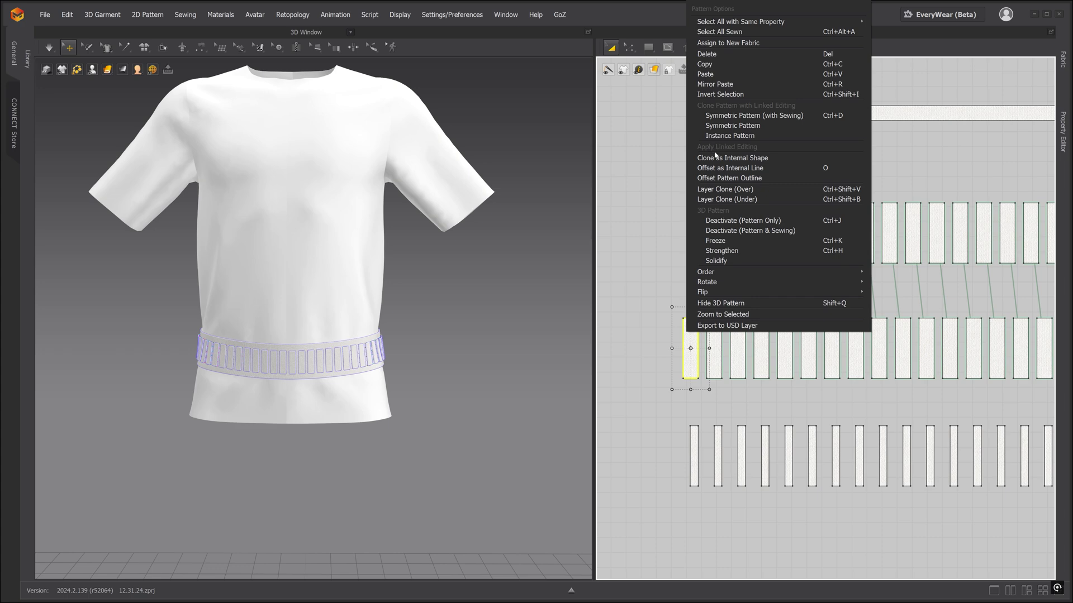
click(725, 189)
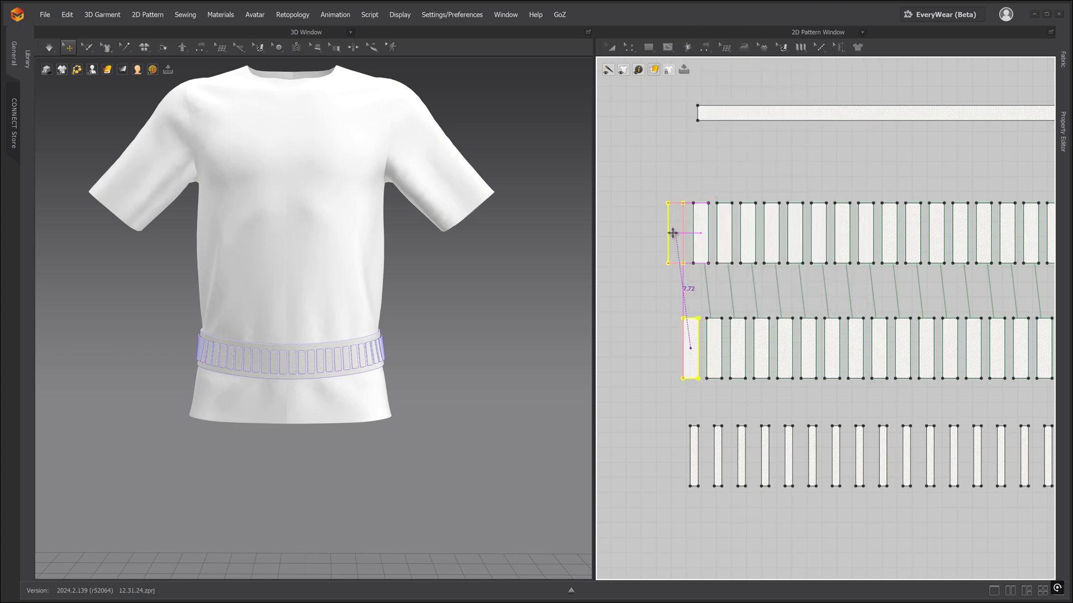
click(677, 240)
click(669, 344)
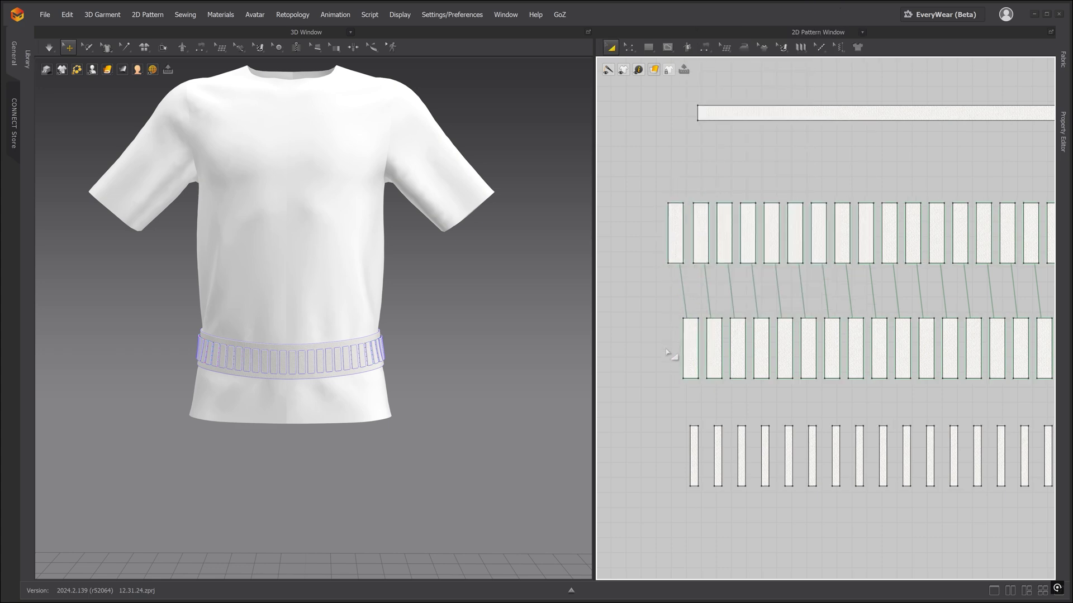
- Simulate the garment and inspect the layered belt pieces around the waist
scroll(848, 348, down, 6)
scroll(929, 312, down, 3)
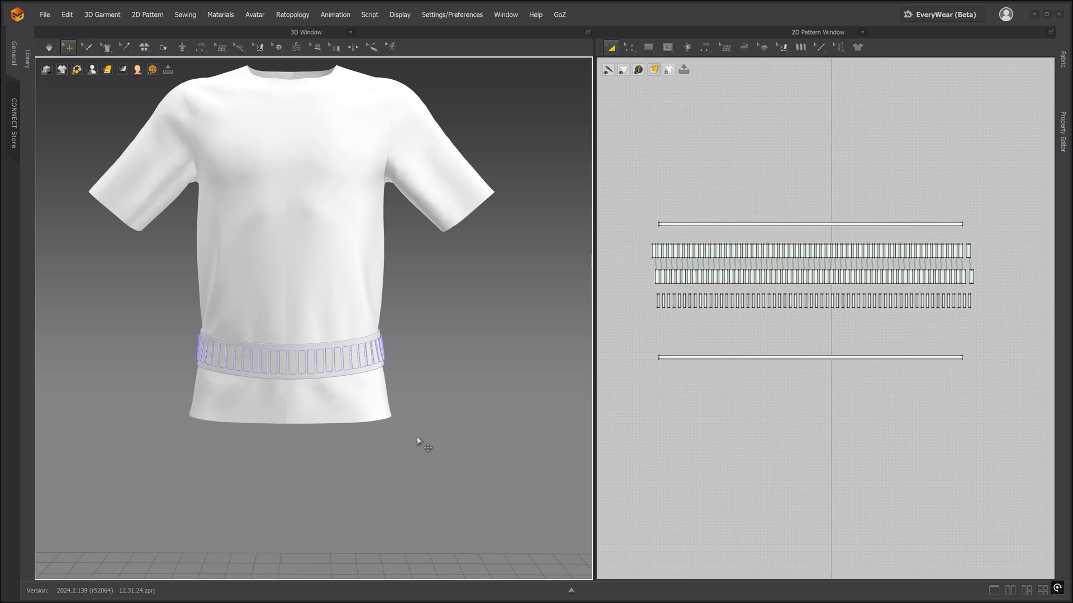
scroll(460, 459, up, 4)
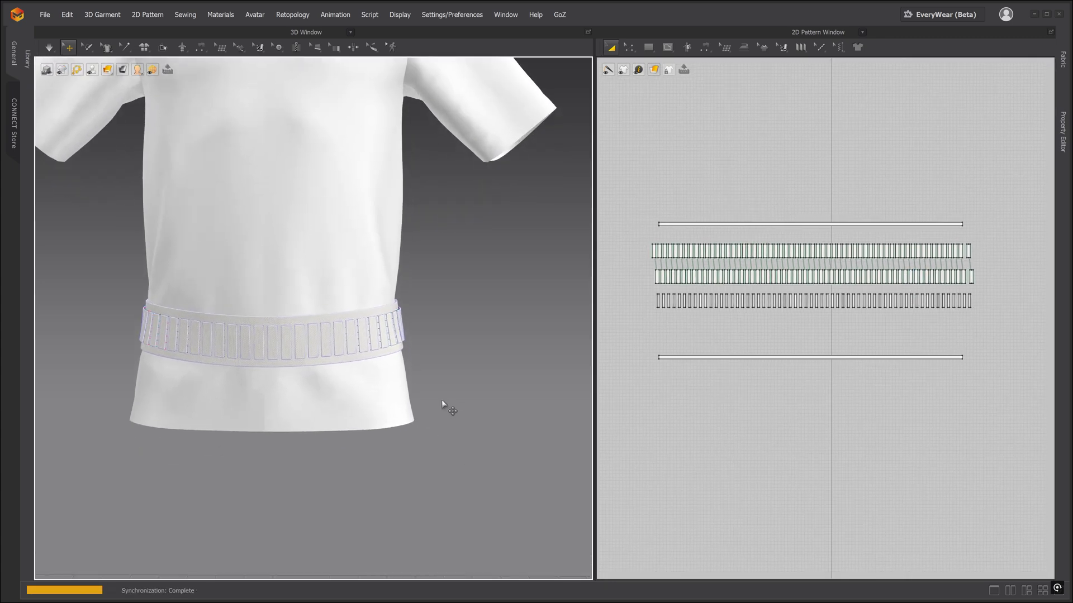
right_drag(435, 398, 436, 346)
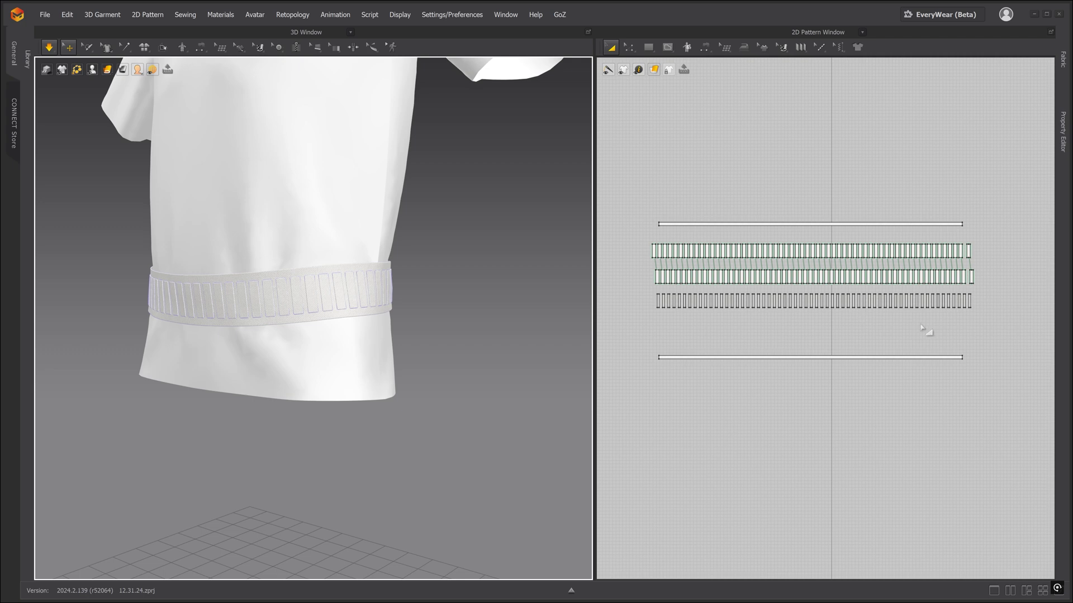
- Set the extrusion direction of all narrow belt pieces to Backward and check the recessed gaps on the 3D belt
right_drag(921, 325, 900, 321)
click(1063, 133)
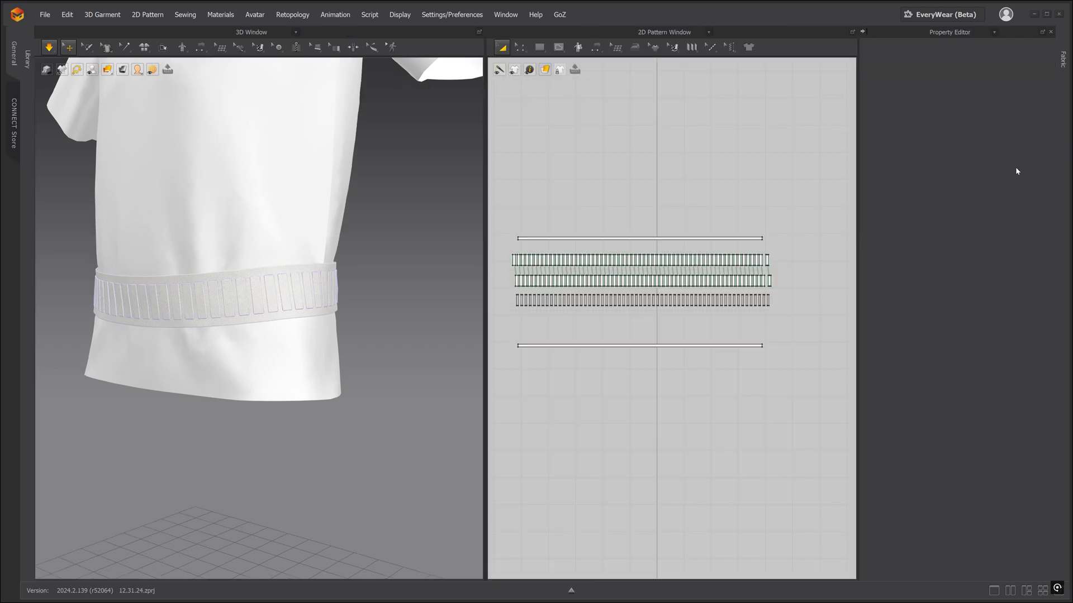
scroll(565, 329, up, 2)
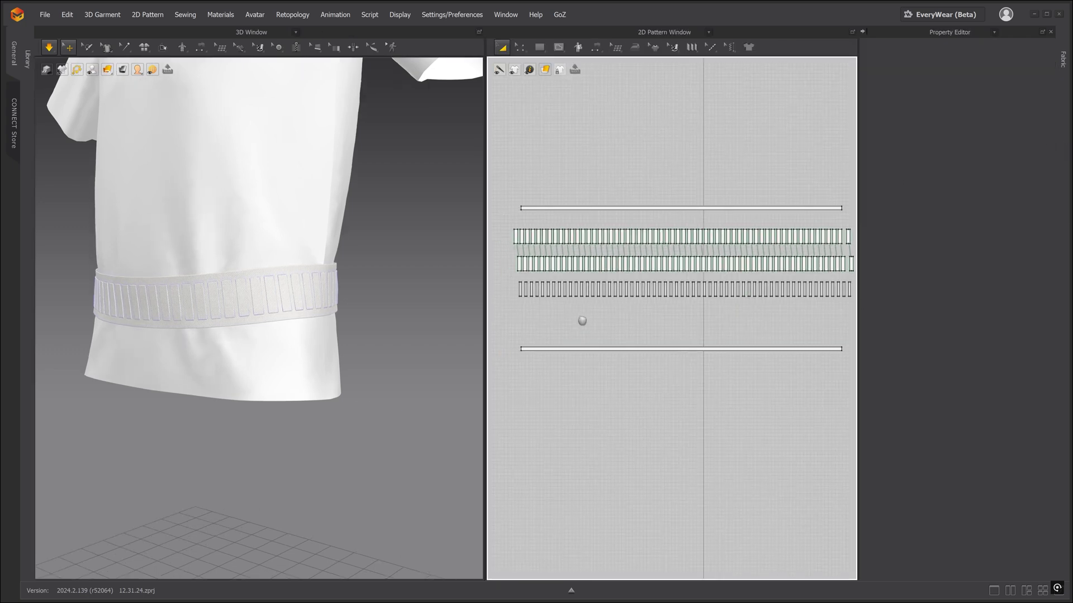
drag(516, 287, 832, 327)
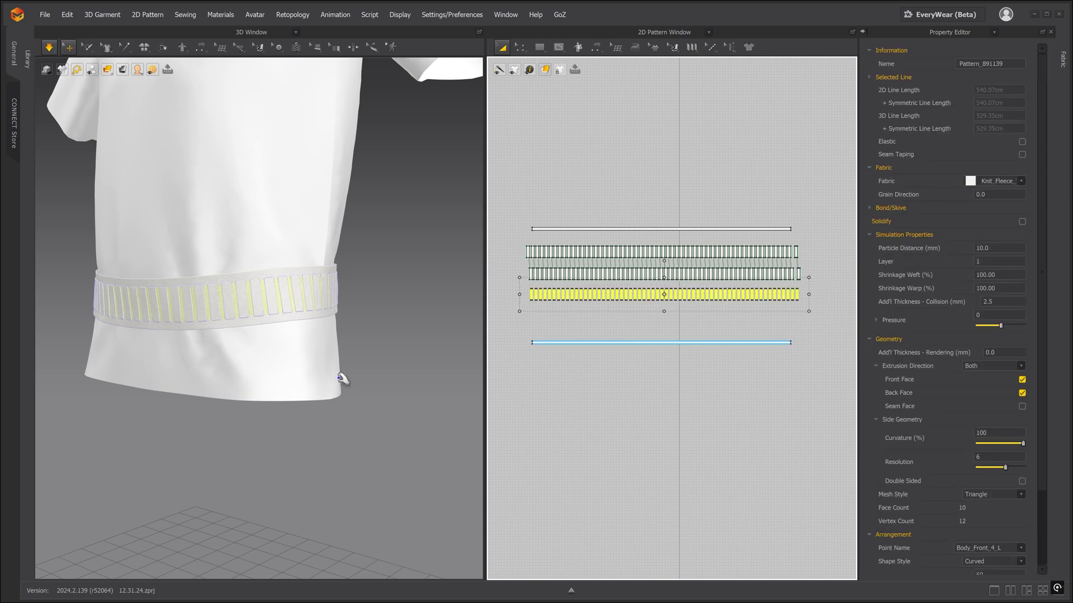
scroll(356, 379, up, 2)
right_drag(356, 379, 361, 372)
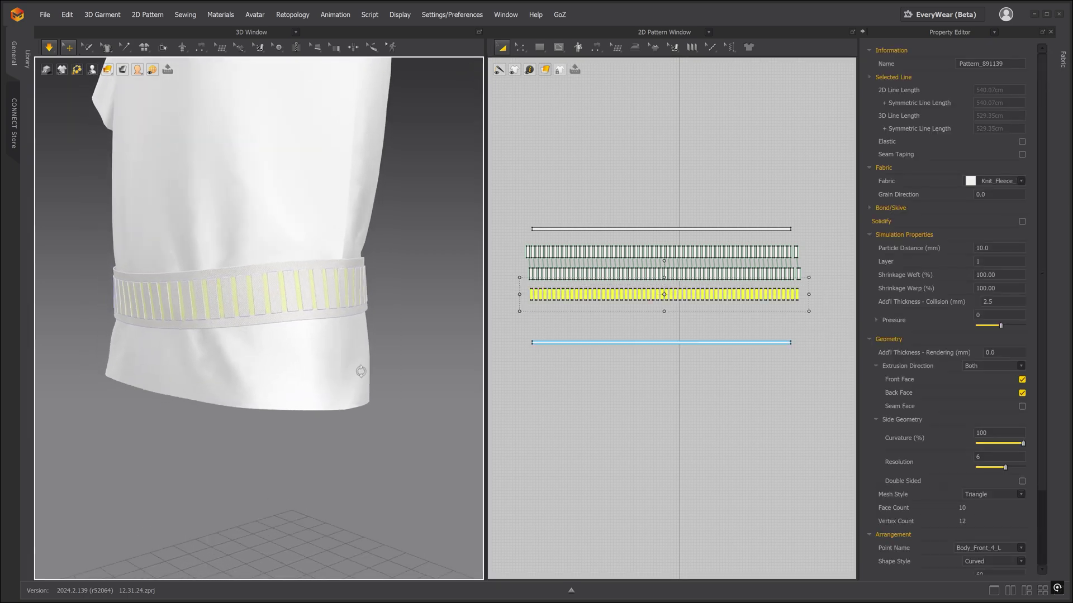
click(1020, 367)
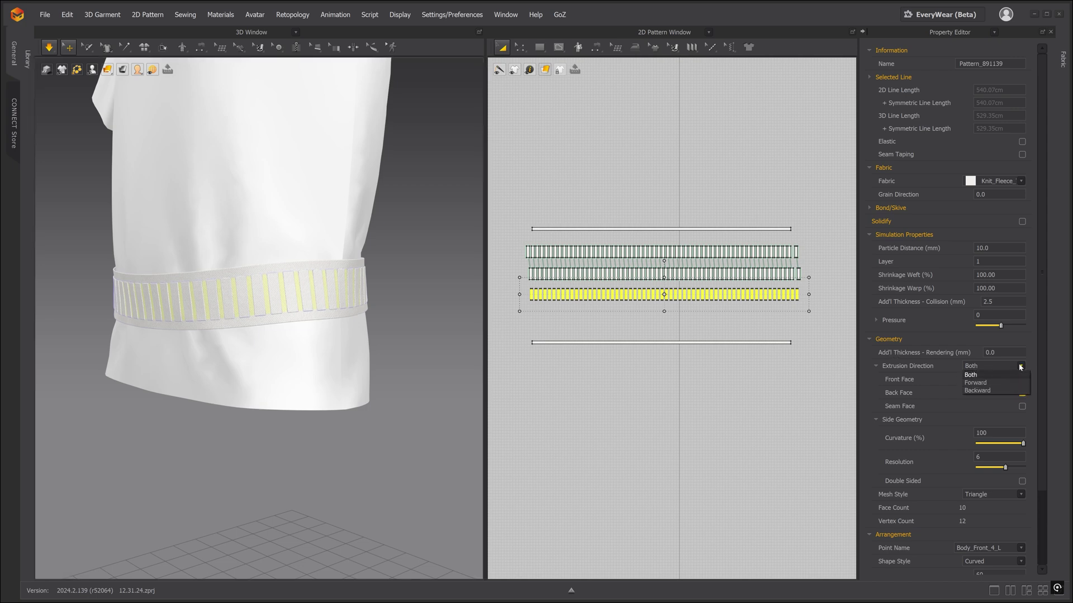
click(976, 391)
click(318, 451)
scroll(272, 404, down, 2)
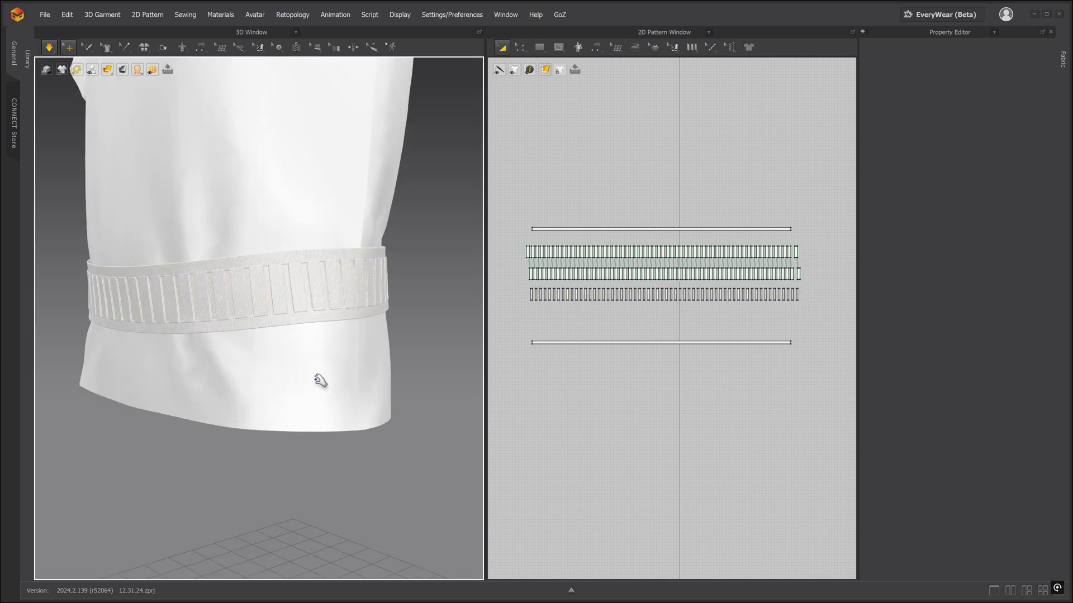
right_drag(317, 379, 257, 335)
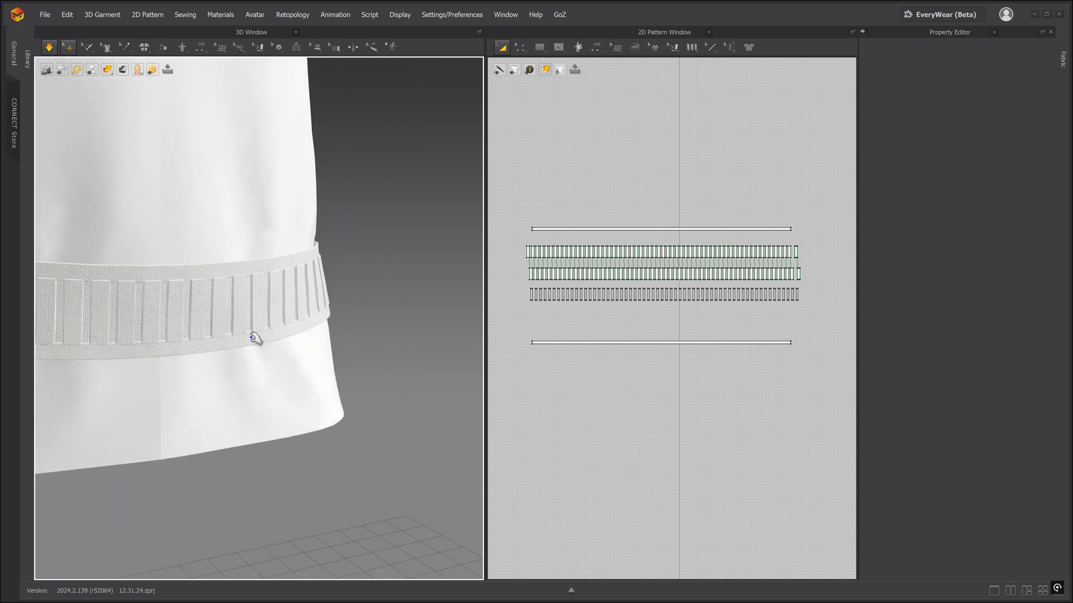
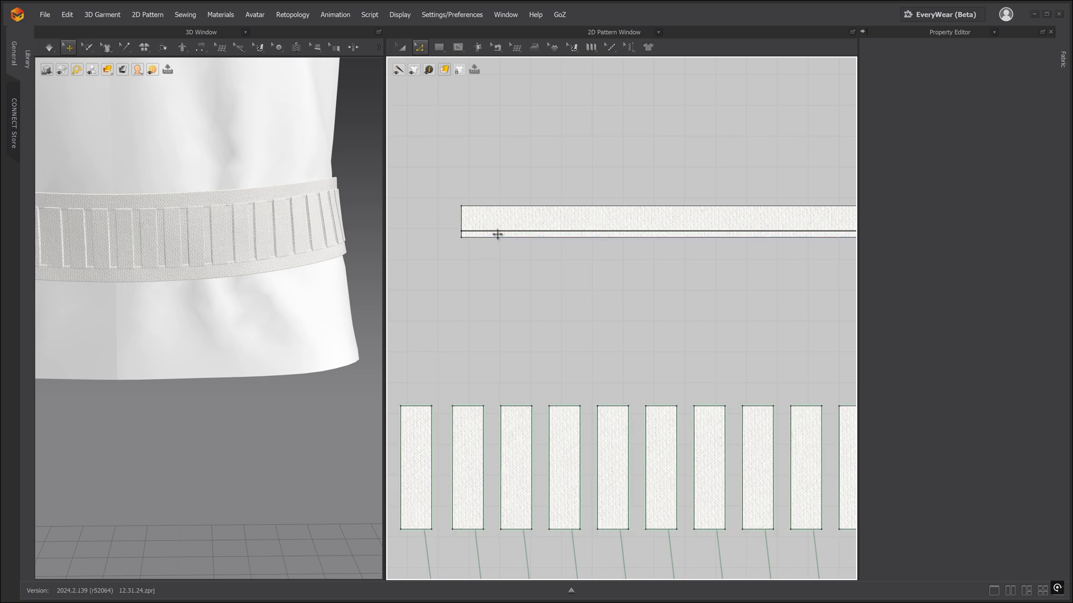
- Move the thin strip along the upper edge strip's lower side slightly down, away from it
key(a)
drag(486, 235, 476, 257)
scroll(268, 204, down, 1)
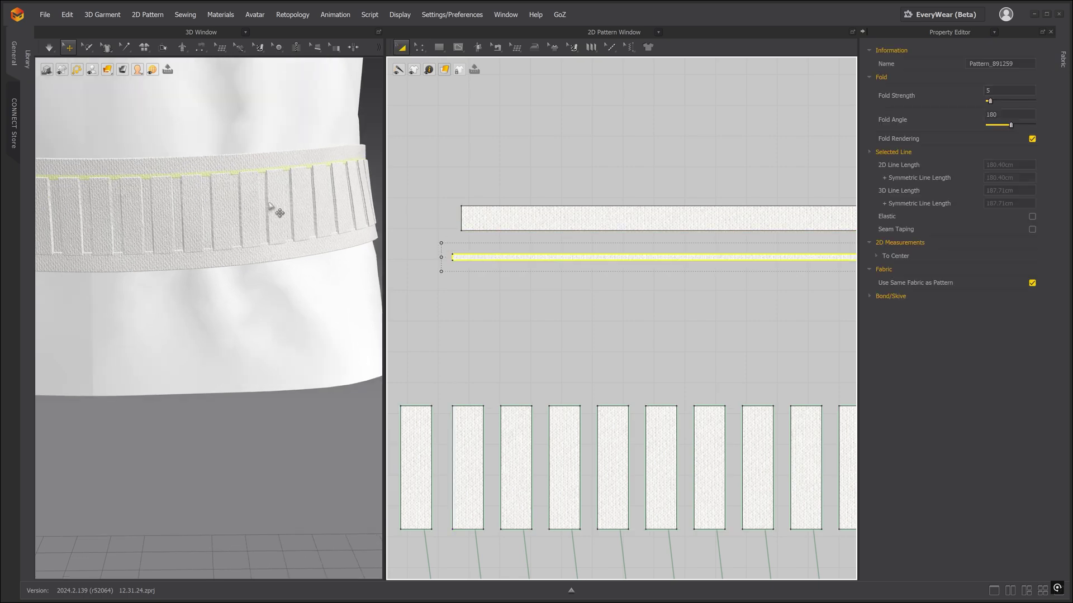
right_drag(270, 204, 210, 314)
click(170, 424)
scroll(217, 265, down, 1)
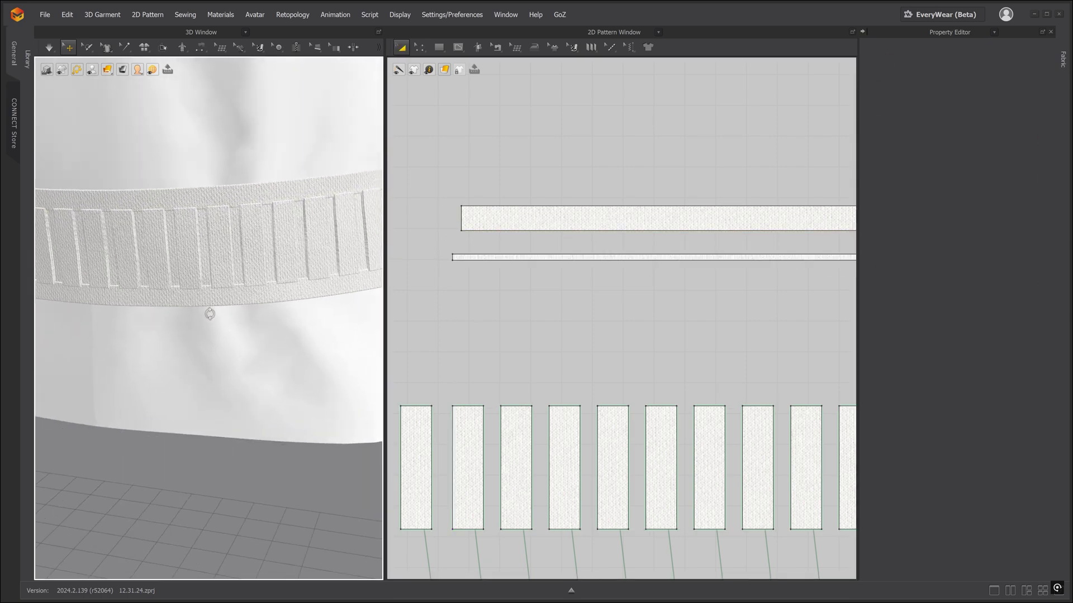
- Set the thin strip's extrusion direction to Backward and inspect the belt's upper seam
click(510, 257)
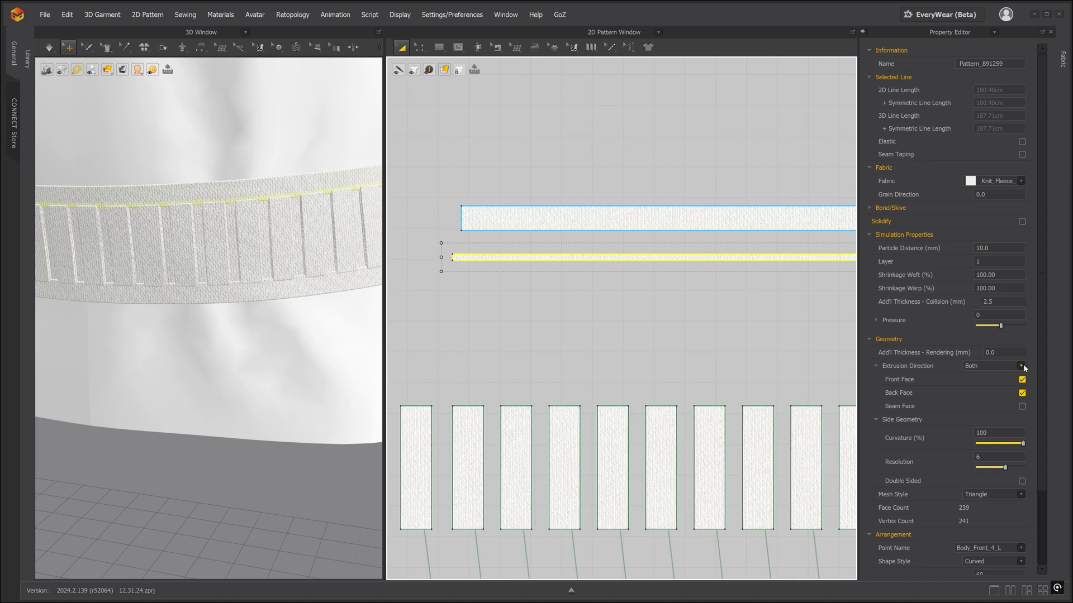
click(1022, 366)
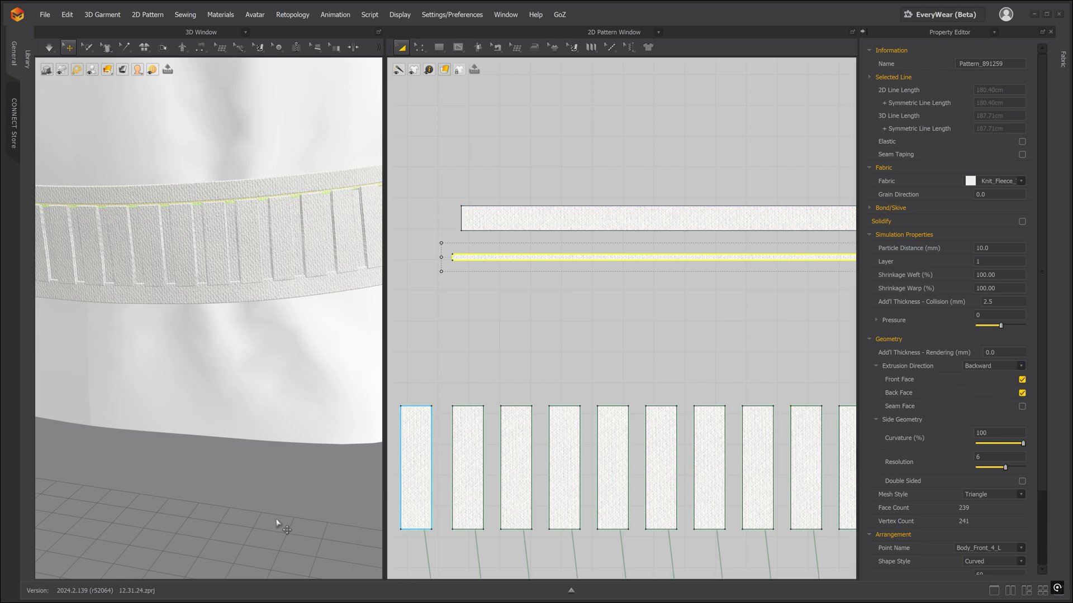
click(227, 473)
scroll(216, 272, down, 8)
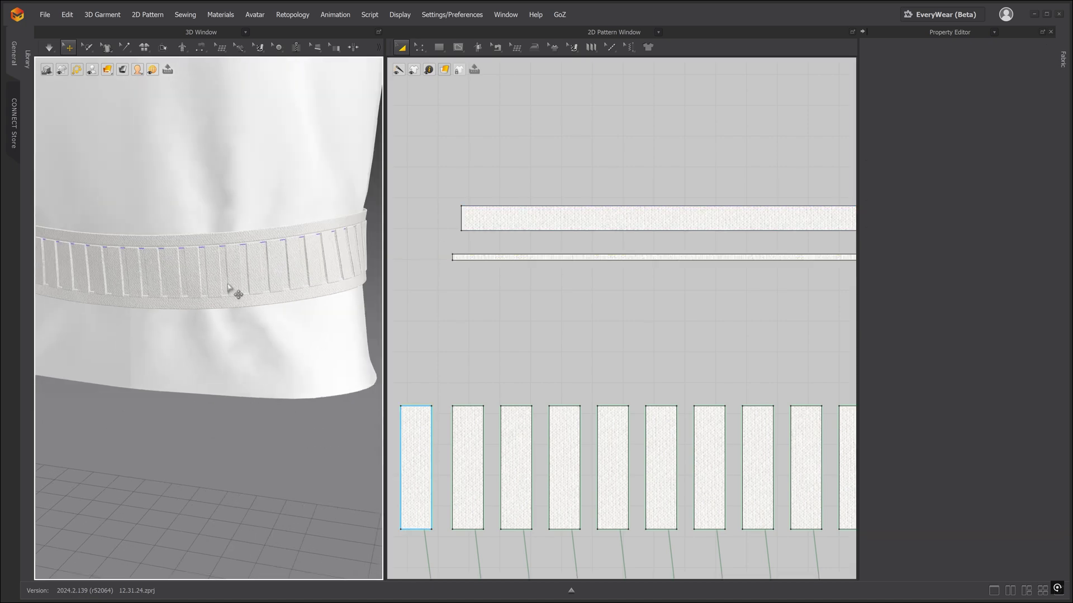
scroll(735, 361, down, 6)
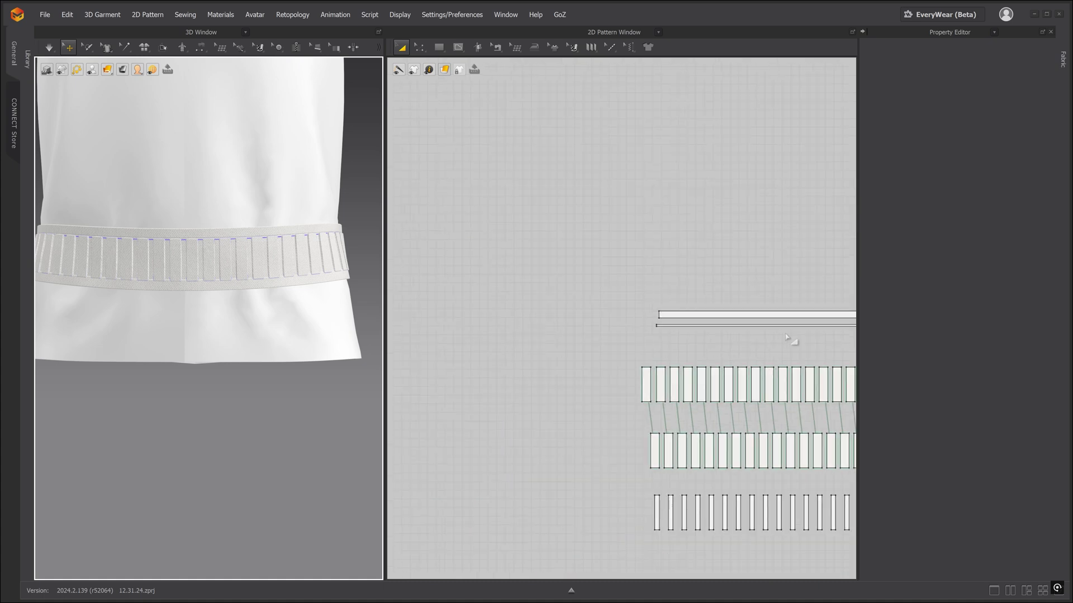
scroll(649, 246, down, 4)
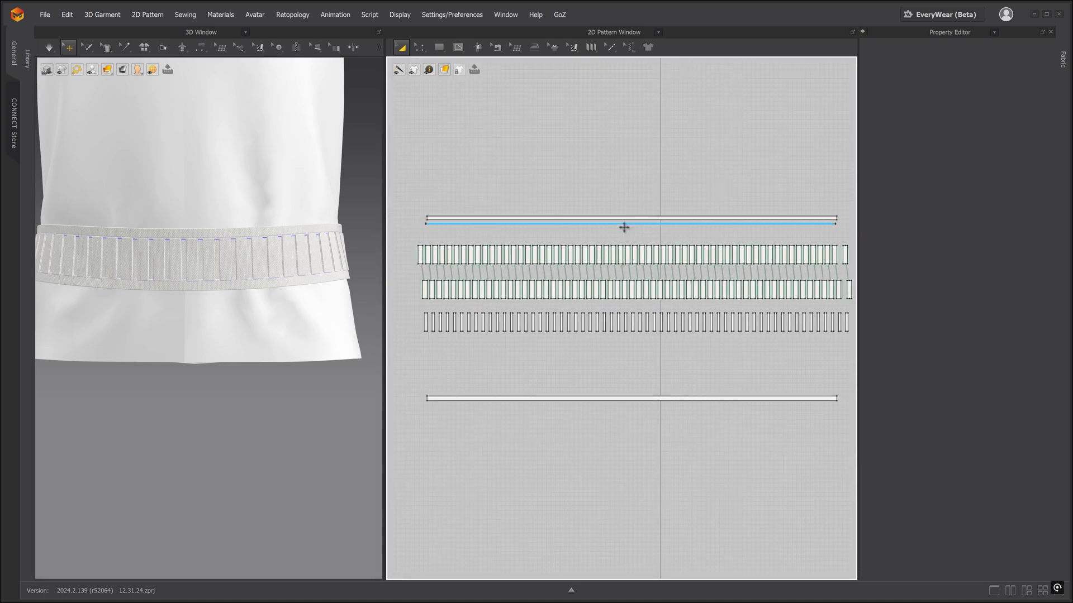
- Duplicate the Knit_Fleece_Terry - Base fabric and name the copy "Knit_Fleece_Terry - Trim"
click(615, 226)
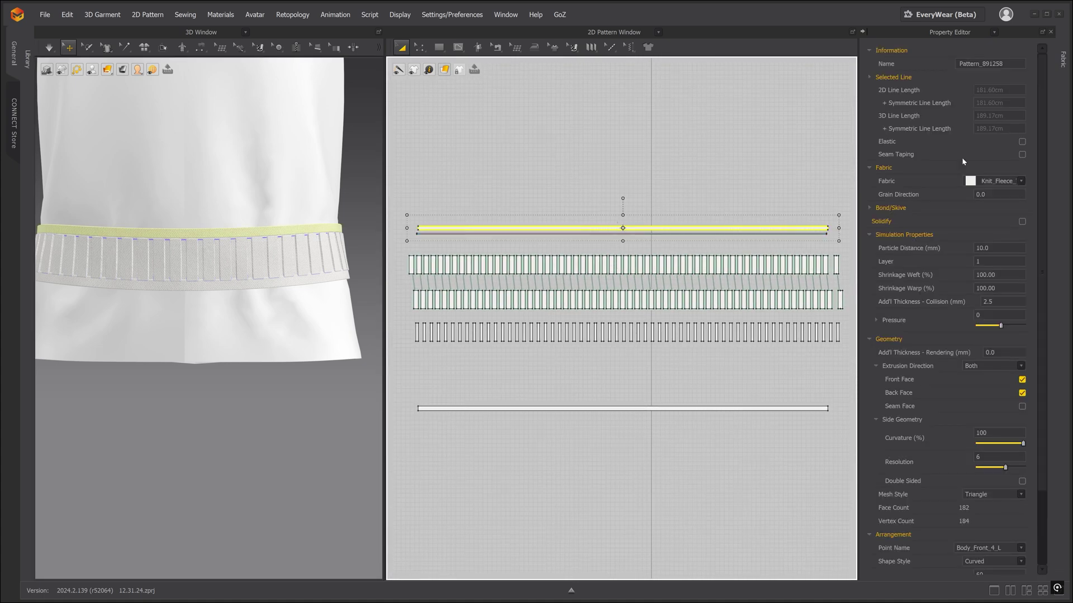
click(1063, 59)
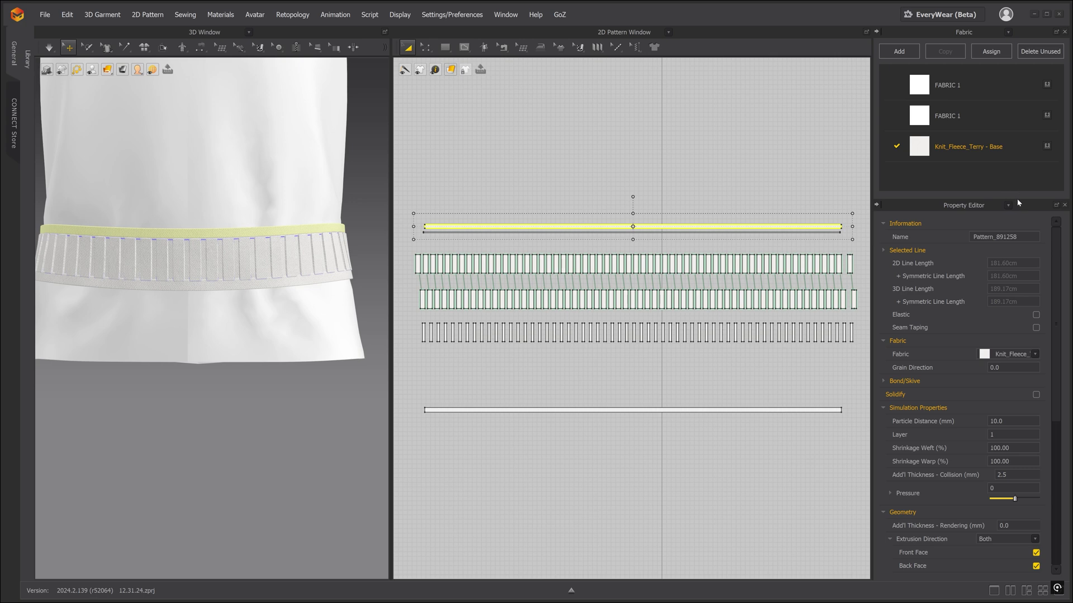
drag(1022, 196, 1023, 319)
click(1007, 143)
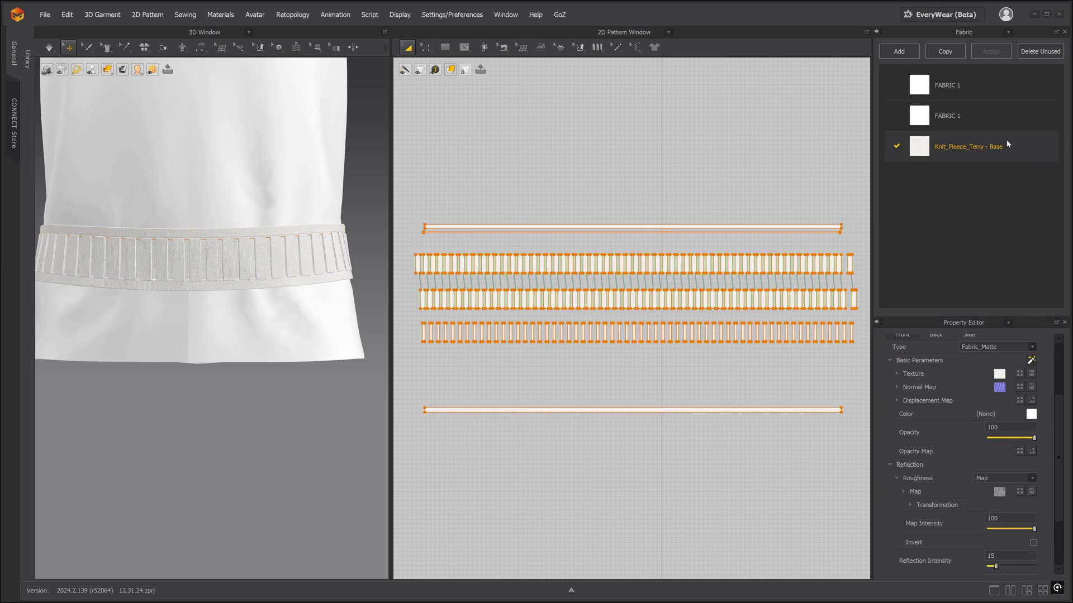
click(953, 53)
double_click(1002, 179)
click(1028, 178)
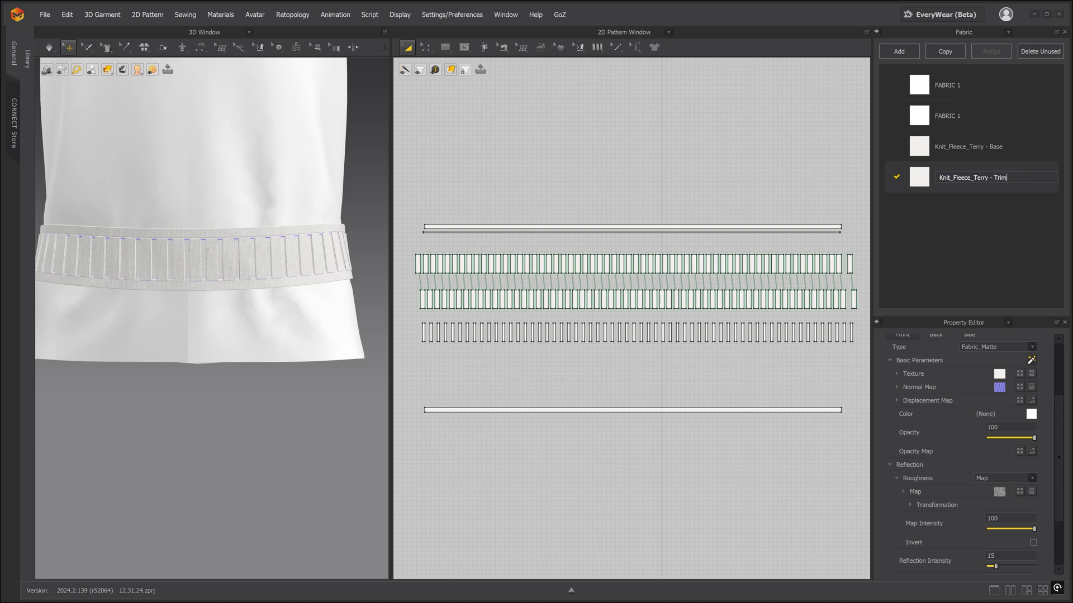
click(1001, 226)
- Assign the Knit_Fleece_Terry - Trim fabric to the upper edge strip
scroll(833, 230, up, 2)
click(814, 231)
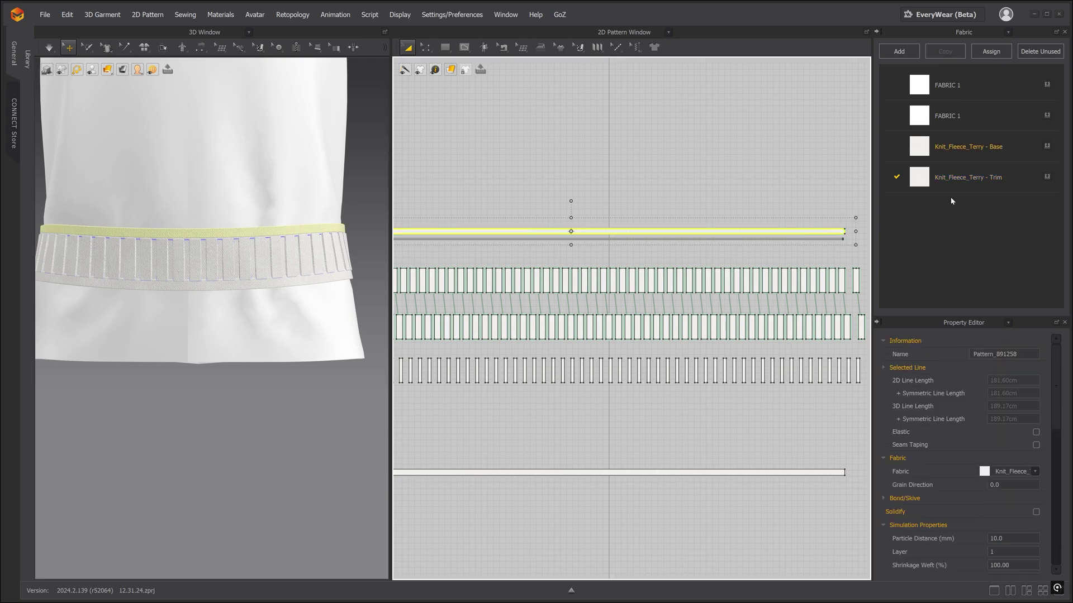
click(1010, 179)
right_drag(289, 314, 279, 328)
scroll(940, 512, up, 3)
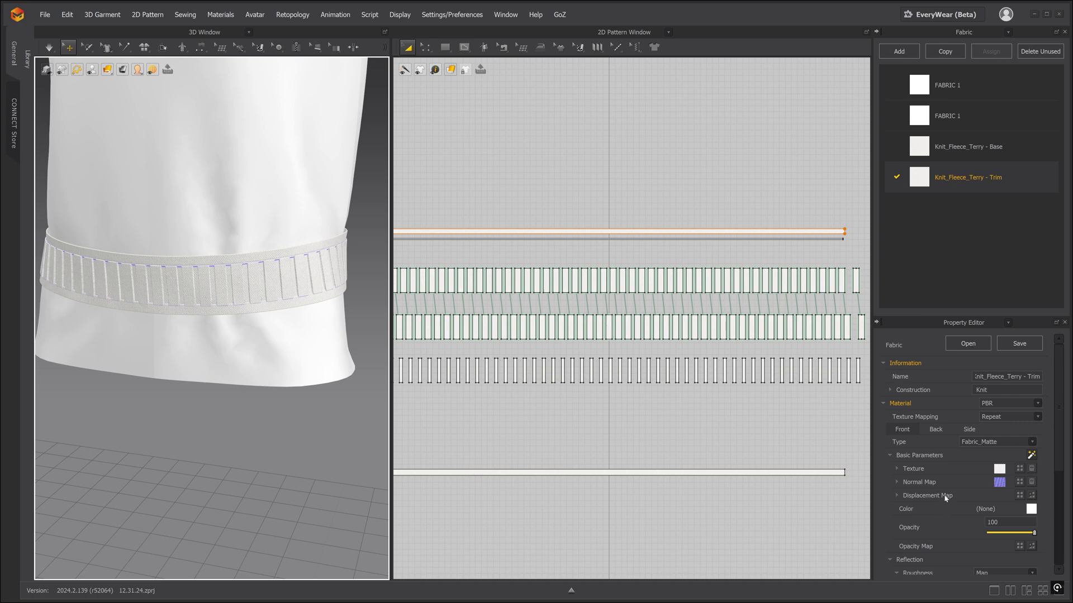
- Set the Trim fabric's thickness to 3.00 mm and inspect the upper edge strip on the 3D belt
scroll(1043, 491, down, 5)
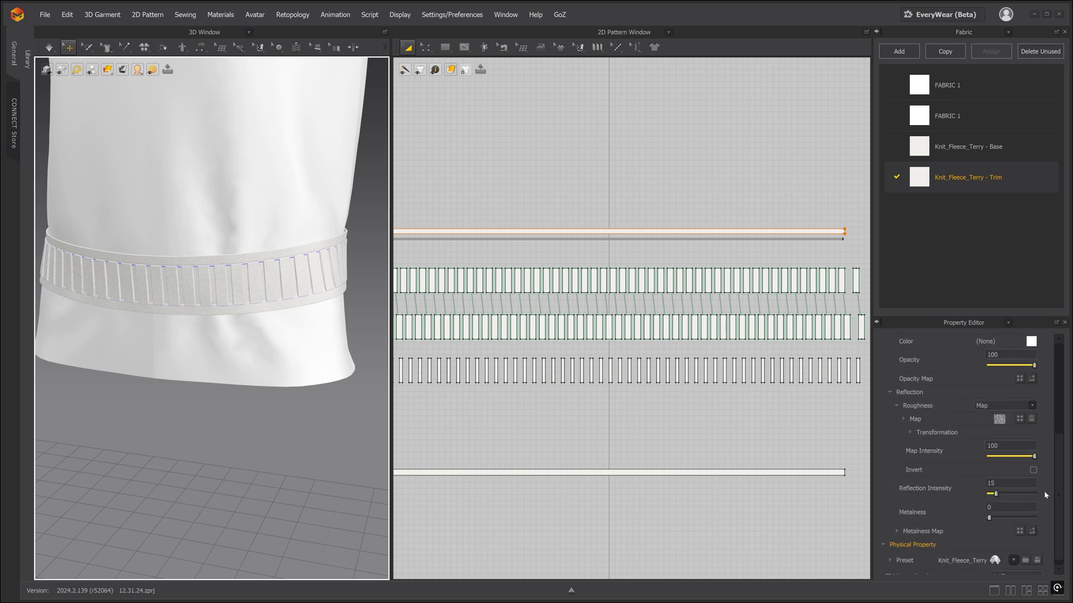
click(1003, 569)
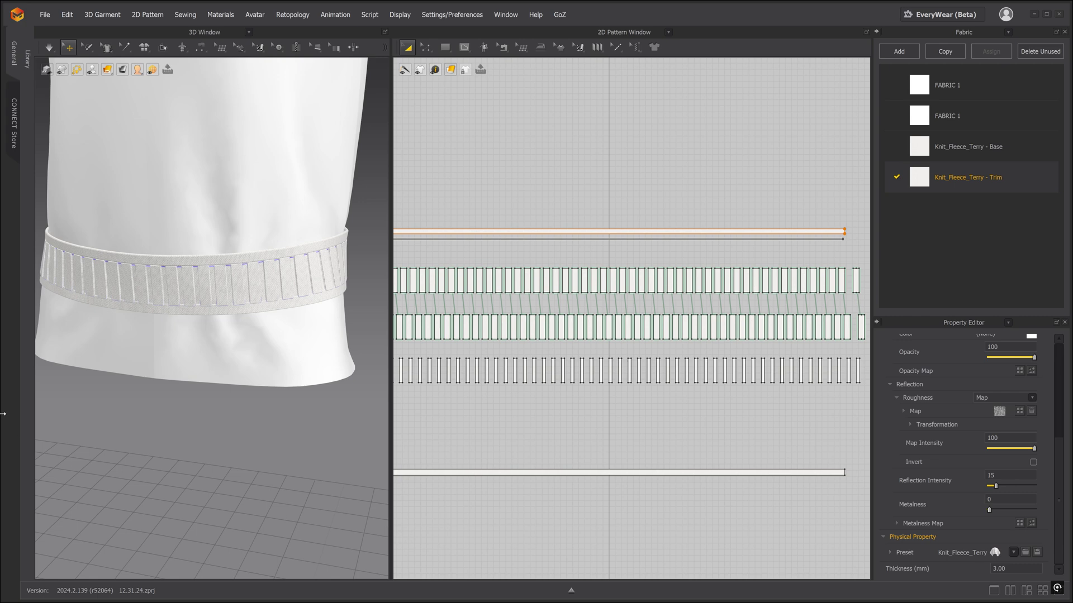
click(189, 426)
scroll(311, 407, up, 5)
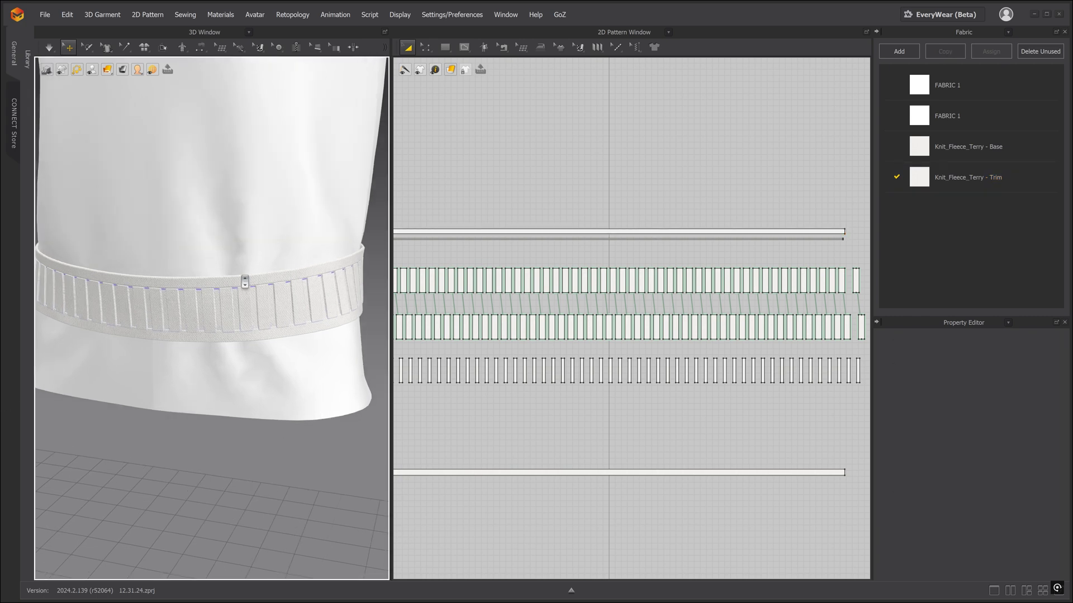
mouse_move(247, 279)
right_down()
mouse_move(220, 263)
mouse_move(237, 274)
right_up()
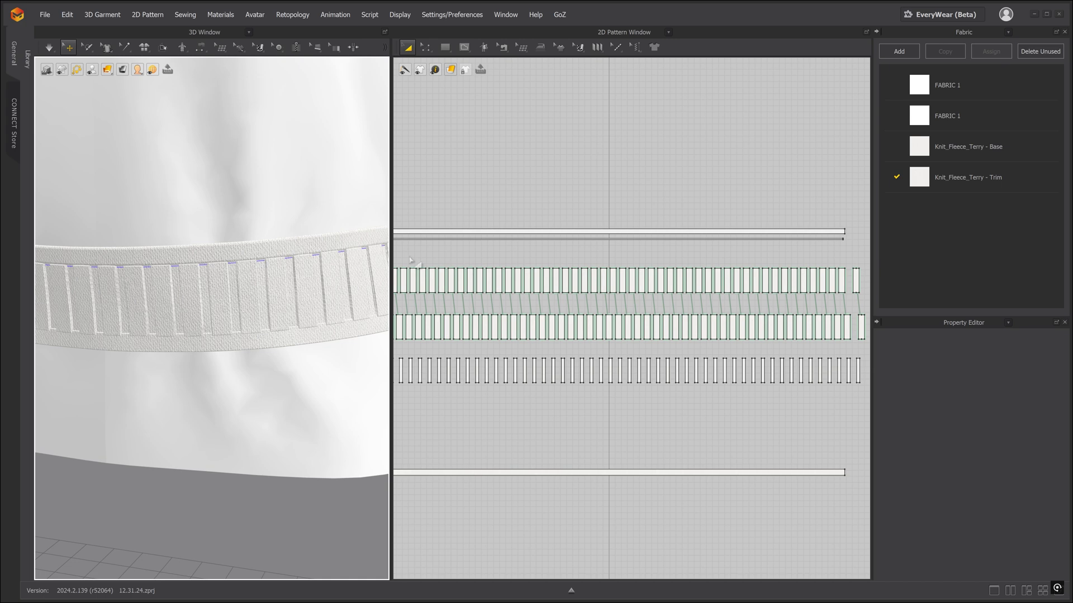
- With Edit Pattern, select the upper edge strip's lower edge, set its side geometry curvature to 41%, and review the belt
scroll(486, 252, down, 5)
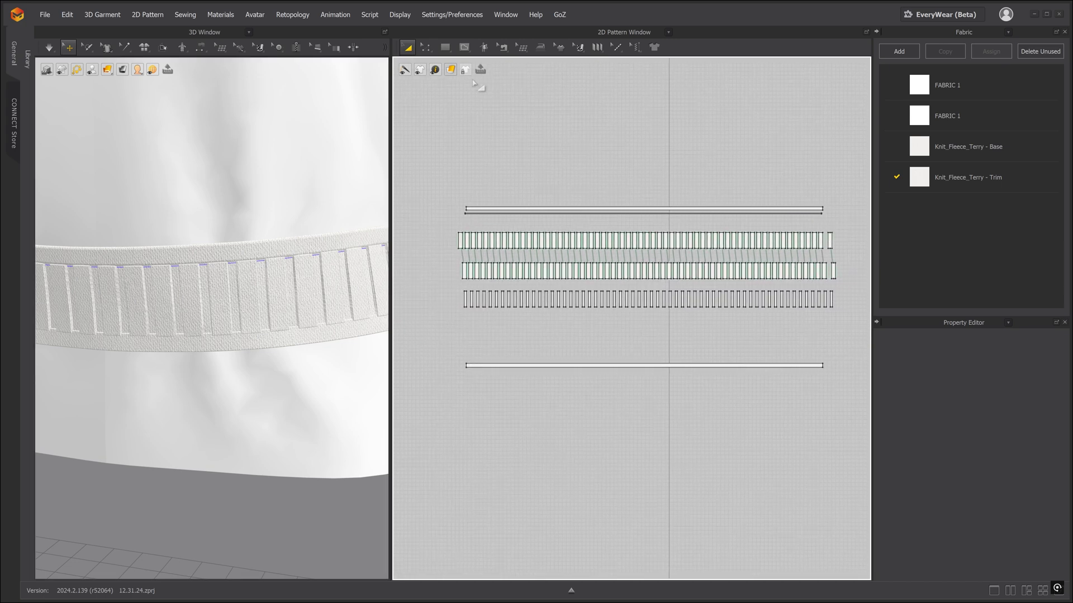
click(408, 48)
click(442, 71)
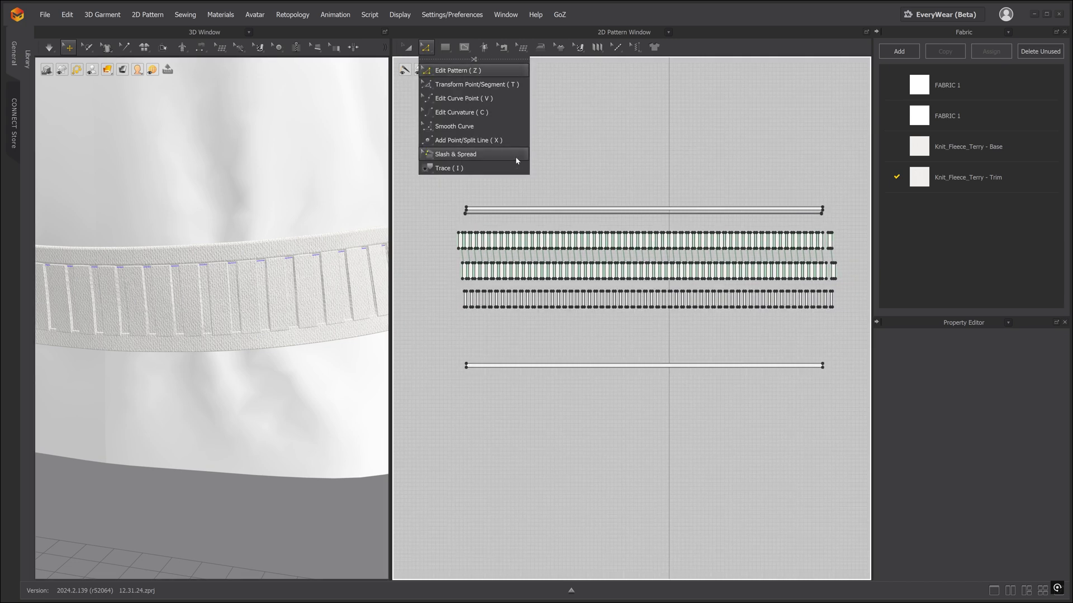
scroll(531, 177, up, 5)
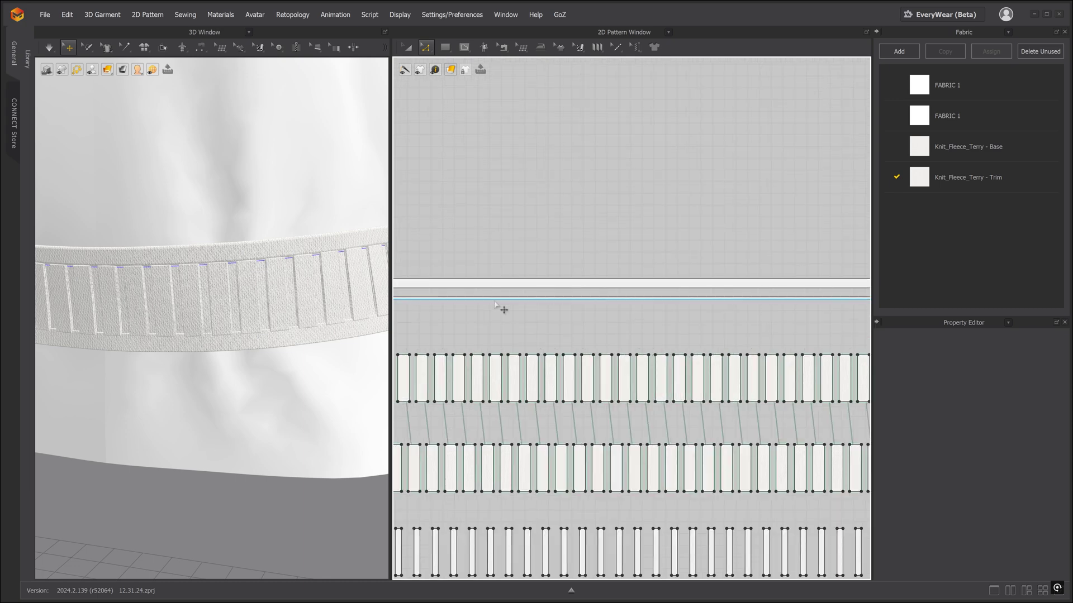
click(500, 292)
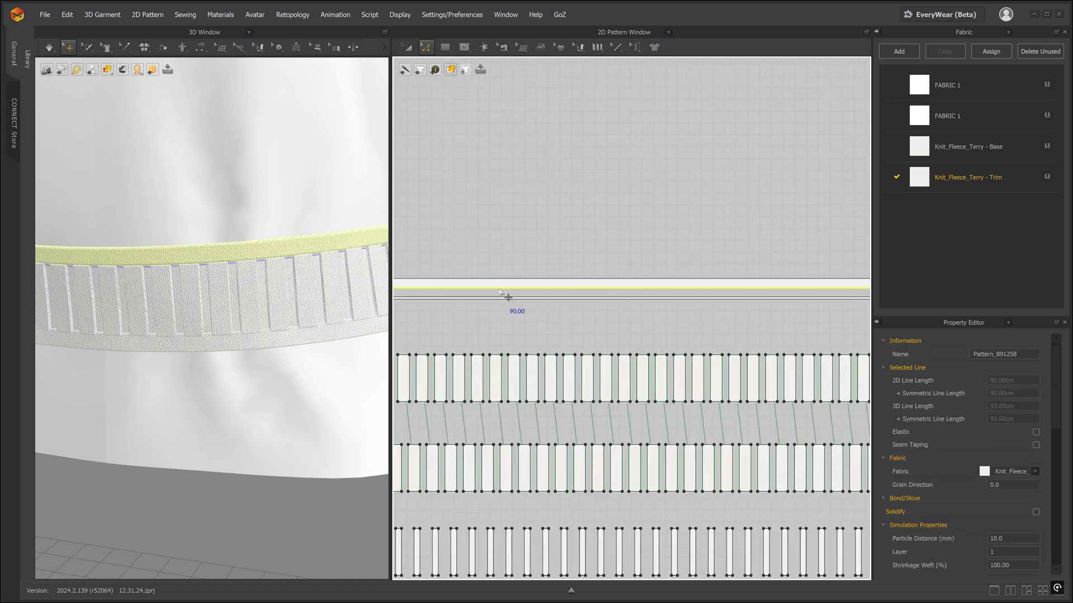
scroll(954, 468, down, 5)
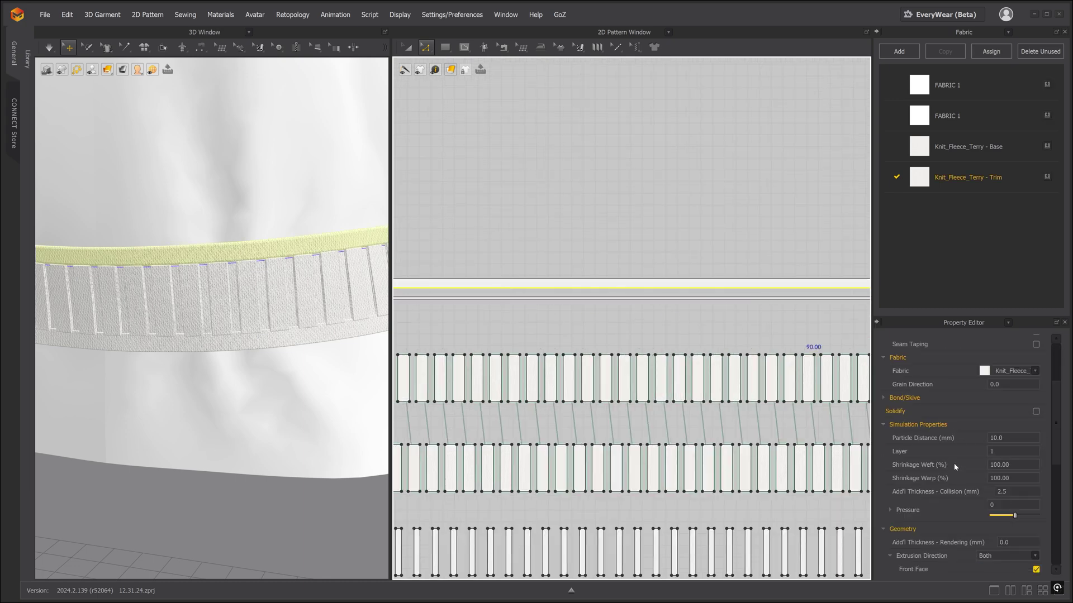
scroll(954, 467, down, 3)
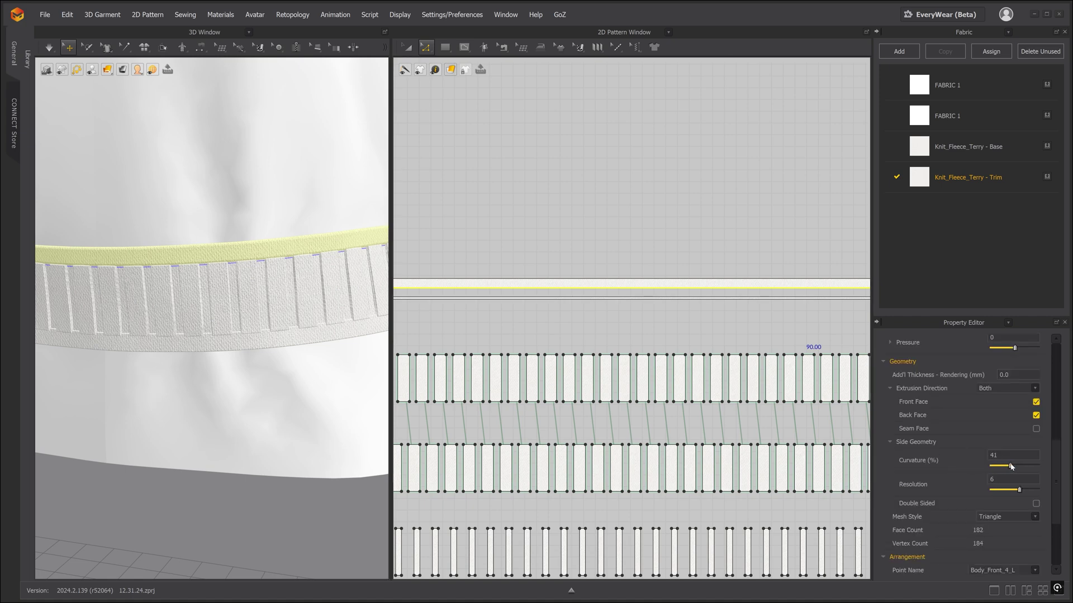
click(236, 481)
right_drag(263, 367, 235, 304)
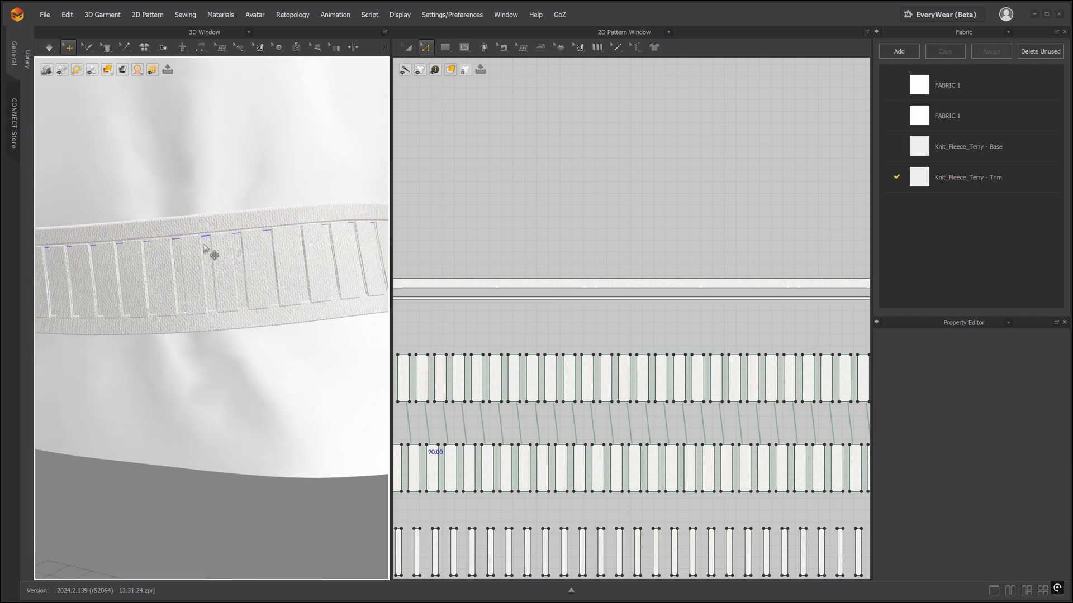
right_drag(203, 247, 207, 257)
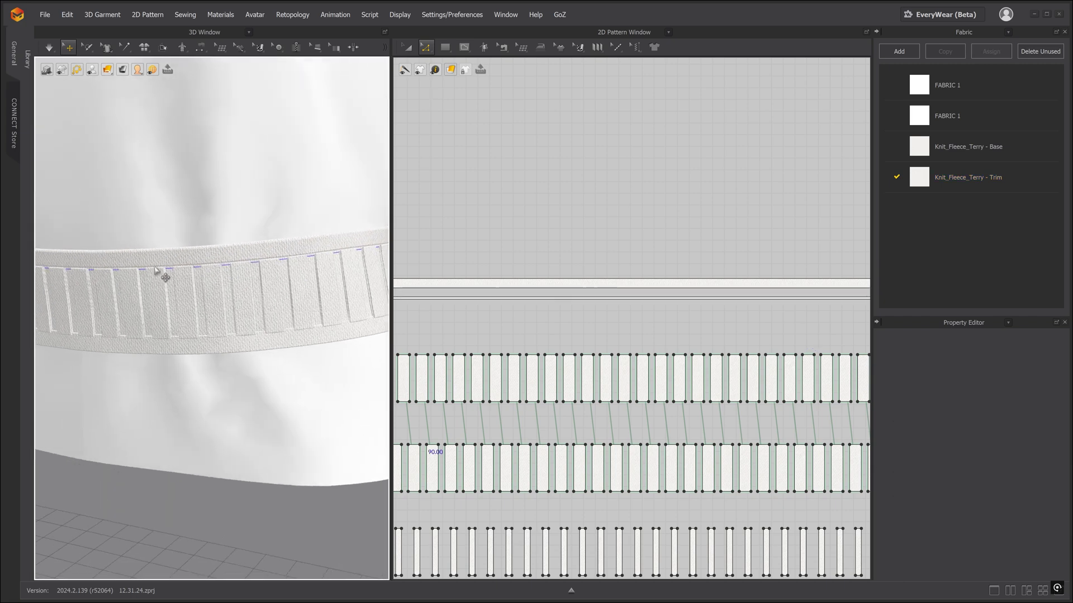
scroll(208, 337, down, 3)
right_drag(206, 338, 211, 343)
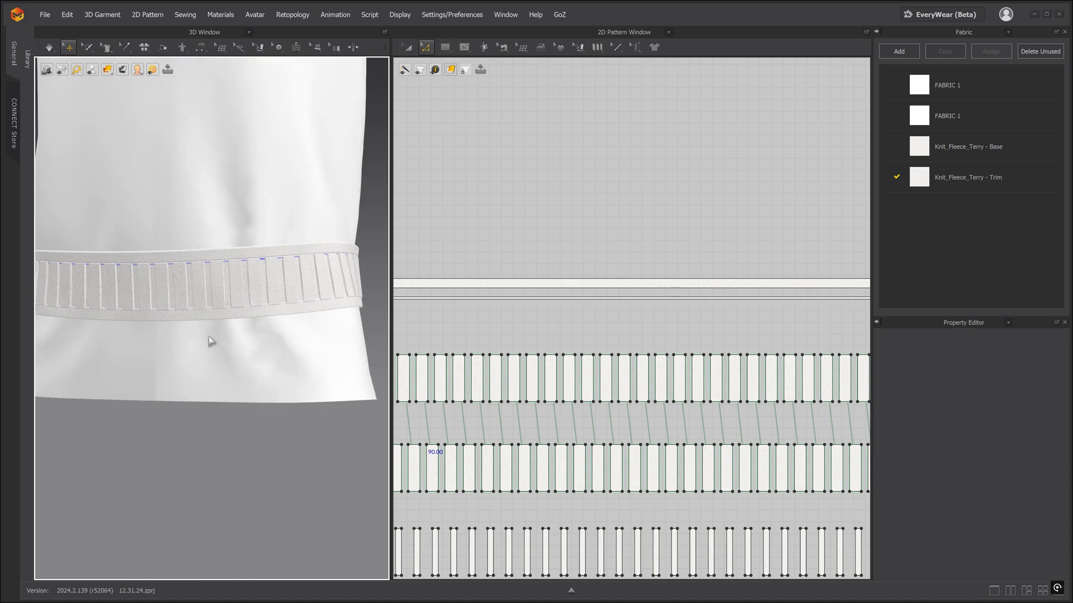
scroll(604, 335, down, 4)
middle_drag(665, 408, 594, 237)
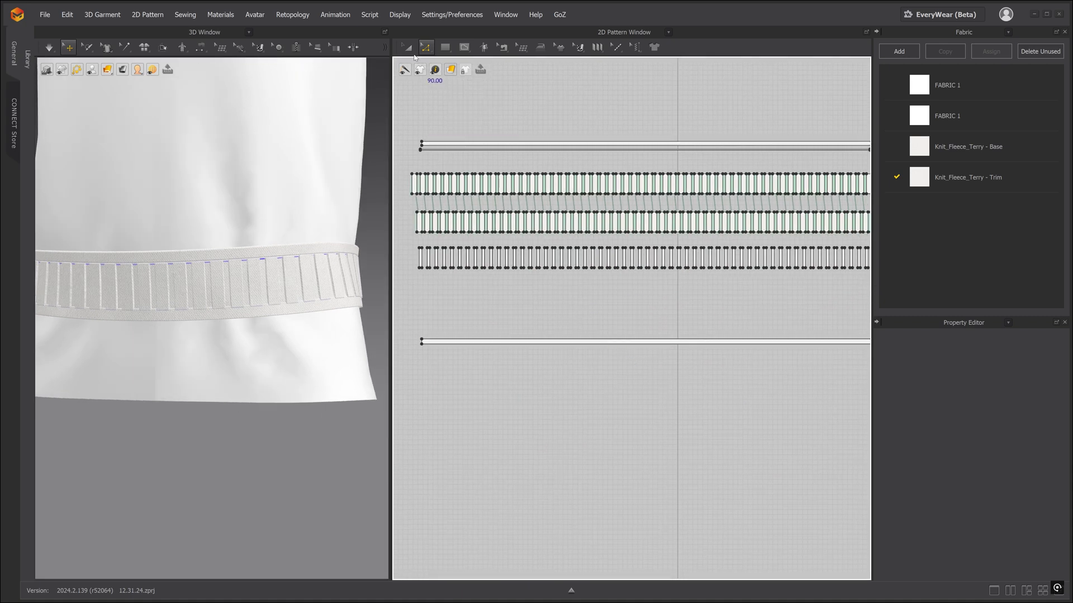
- With Edit Pattern, set the side geometry curvature of the lower edge strip's long edge to 40% and review the belt
key(a)
click(557, 341)
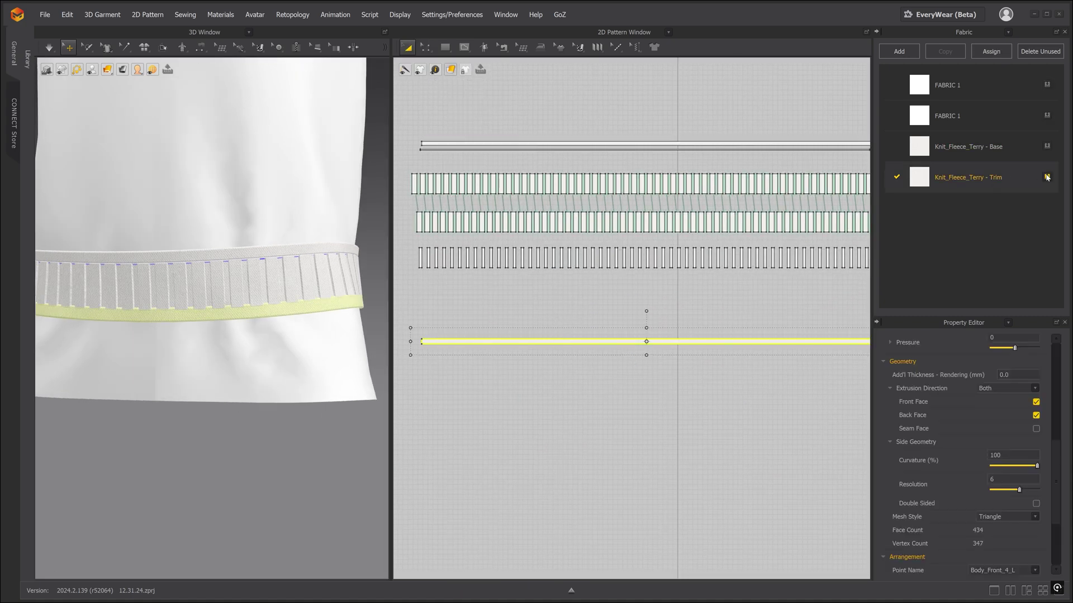
click(593, 447)
click(425, 48)
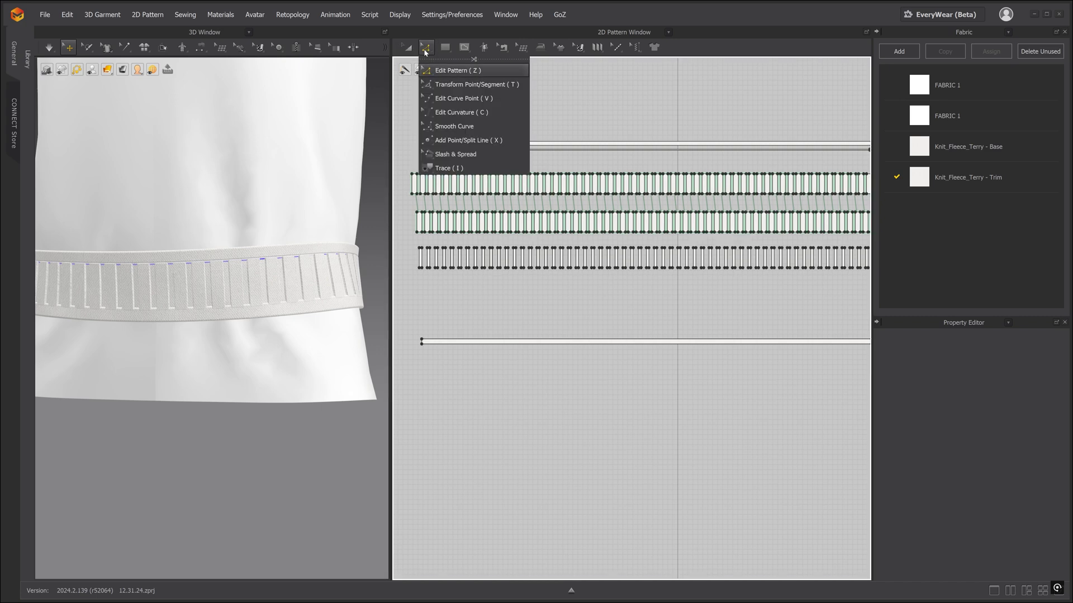
drag(391, 326, 469, 326)
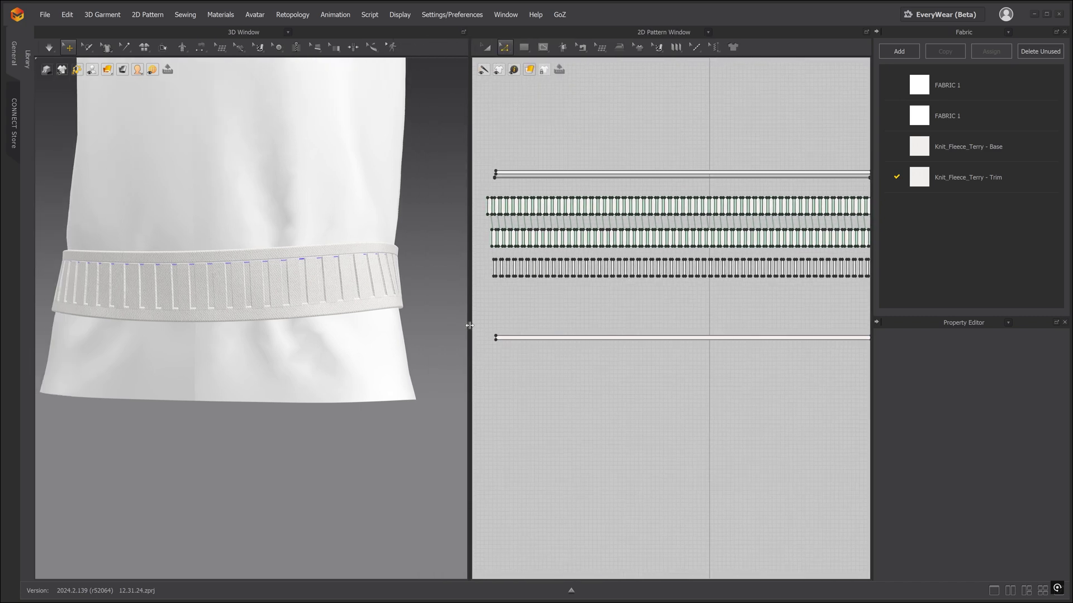
click(568, 343)
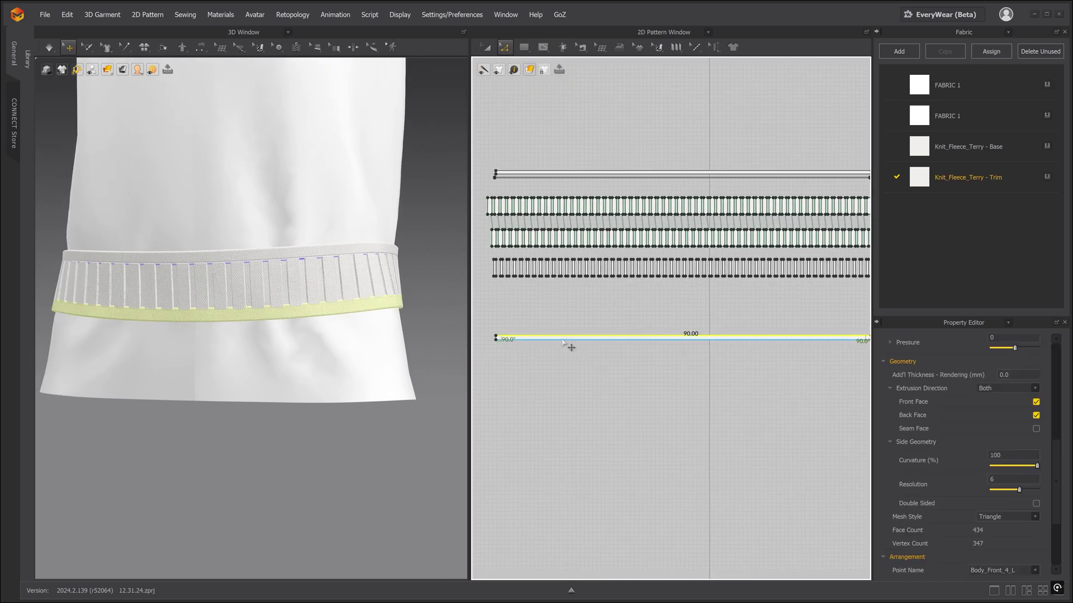
scroll(950, 460, down, 5)
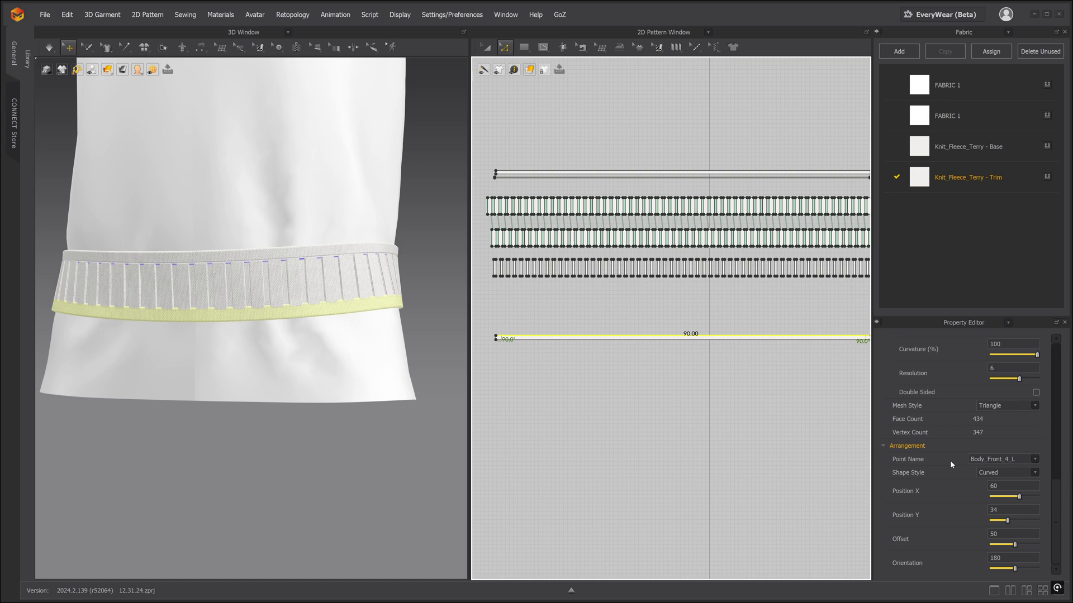
scroll(950, 460, up, 3)
scroll(943, 465, down, 3)
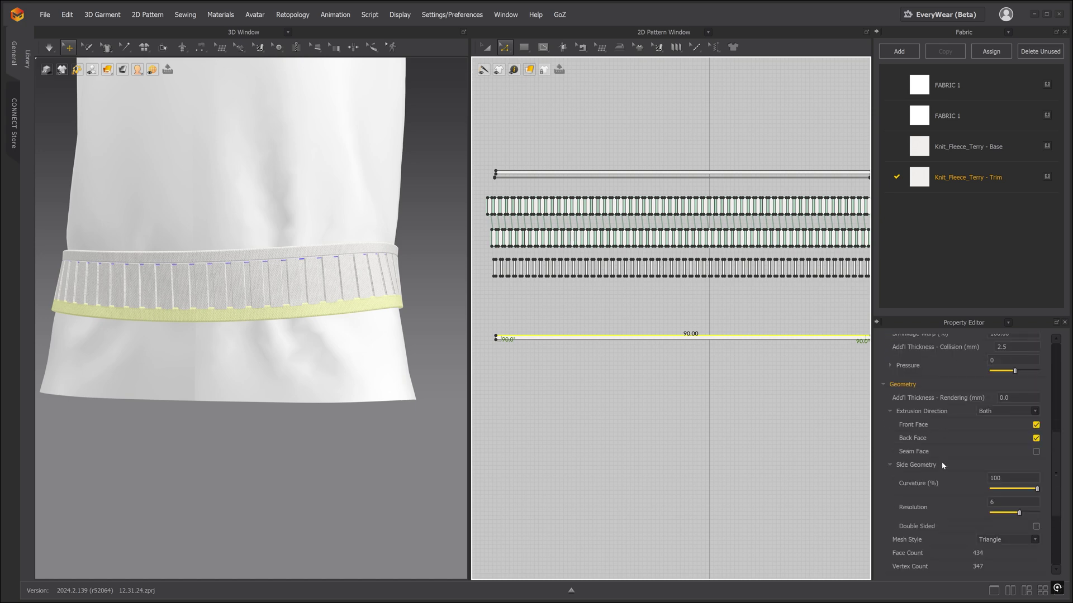
double_click(998, 478)
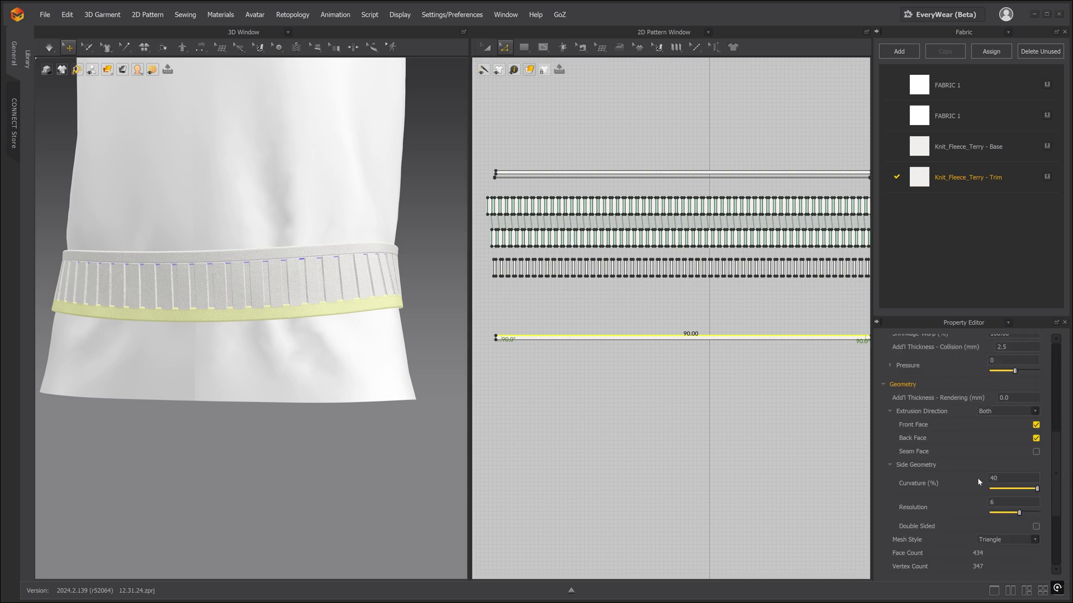
key(Return)
click(322, 457)
scroll(333, 311, up, 2)
right_drag(333, 311, 264, 318)
scroll(663, 384, down, 3)
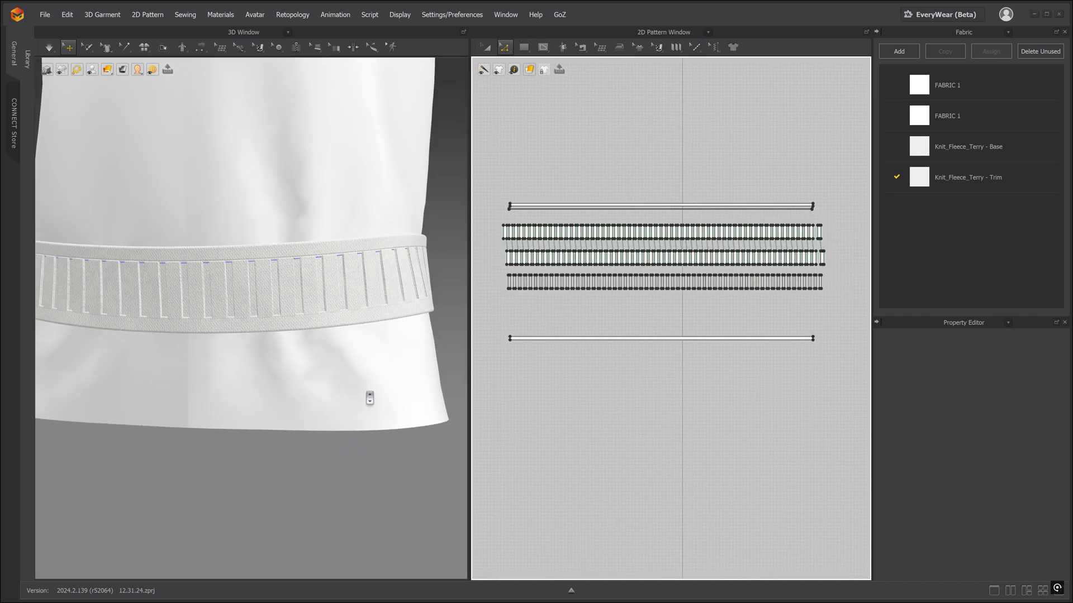
- Move both upper edge strips together farther above the segment rows in the 2D pattern to free up space
scroll(370, 398, down, 5)
scroll(263, 291, up, 2)
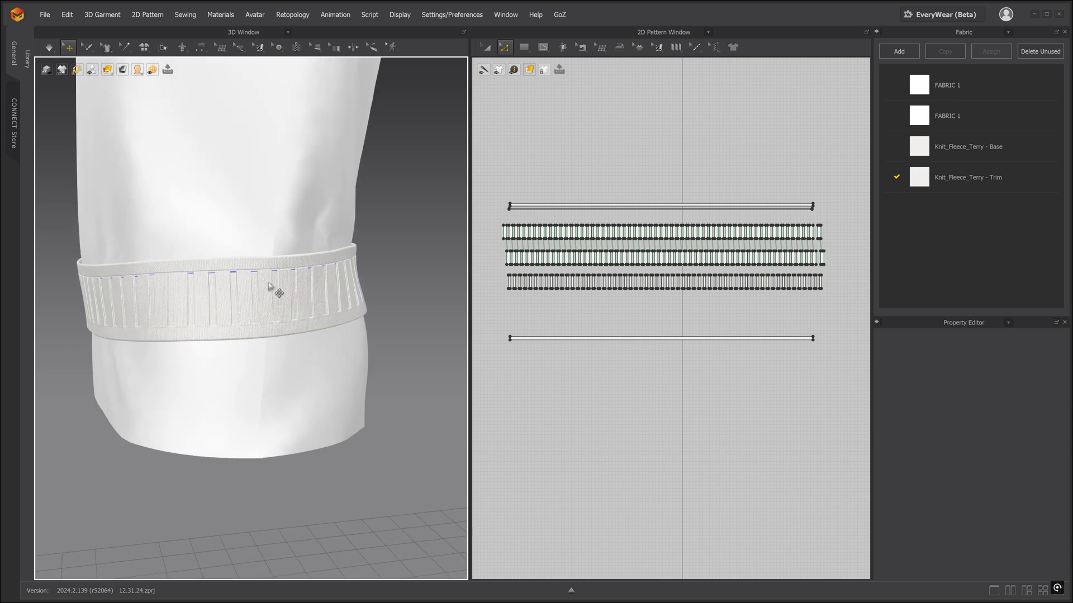
click(268, 285)
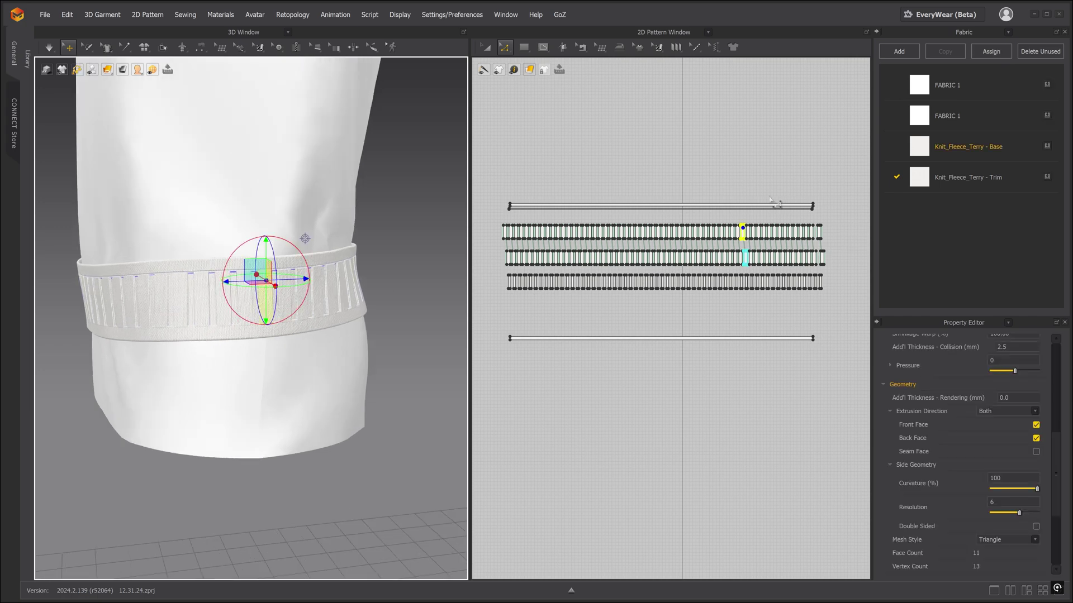
scroll(771, 200, up, 5)
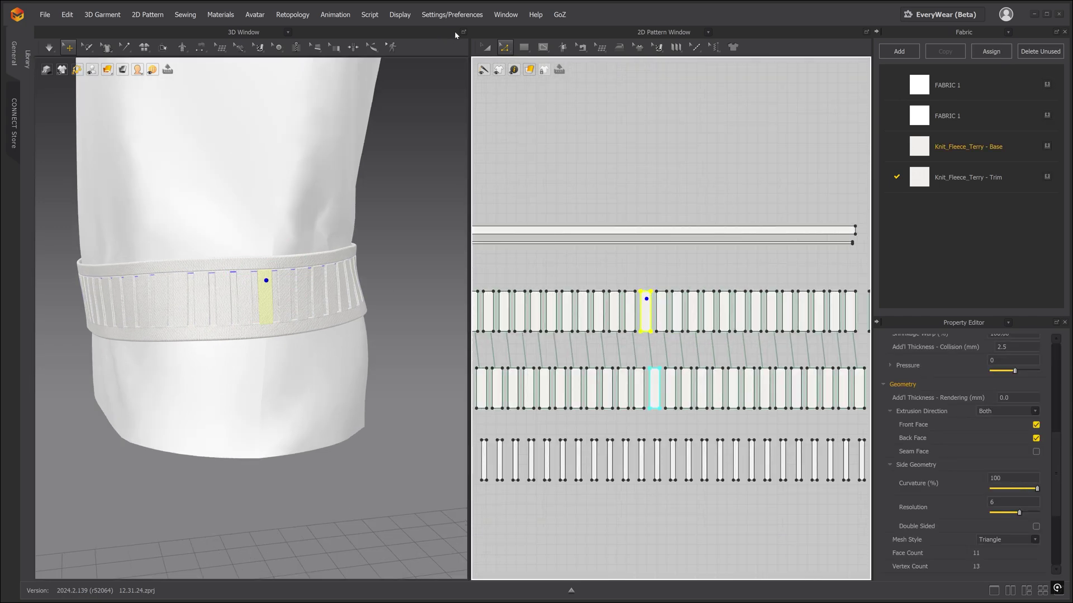
click(486, 47)
drag(685, 206, 785, 263)
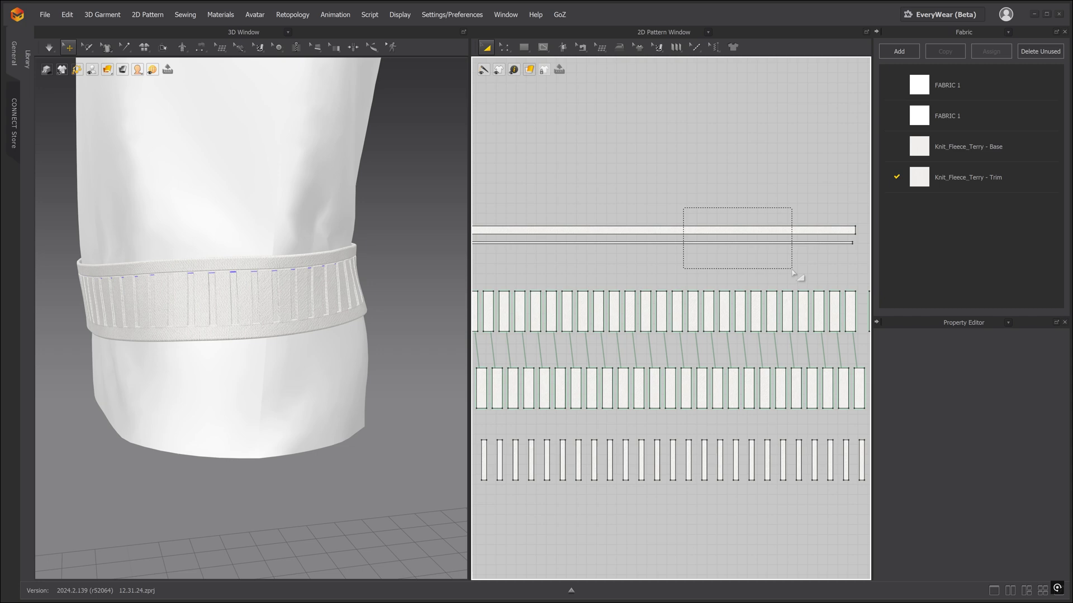
click(738, 226)
shift+click(775, 244)
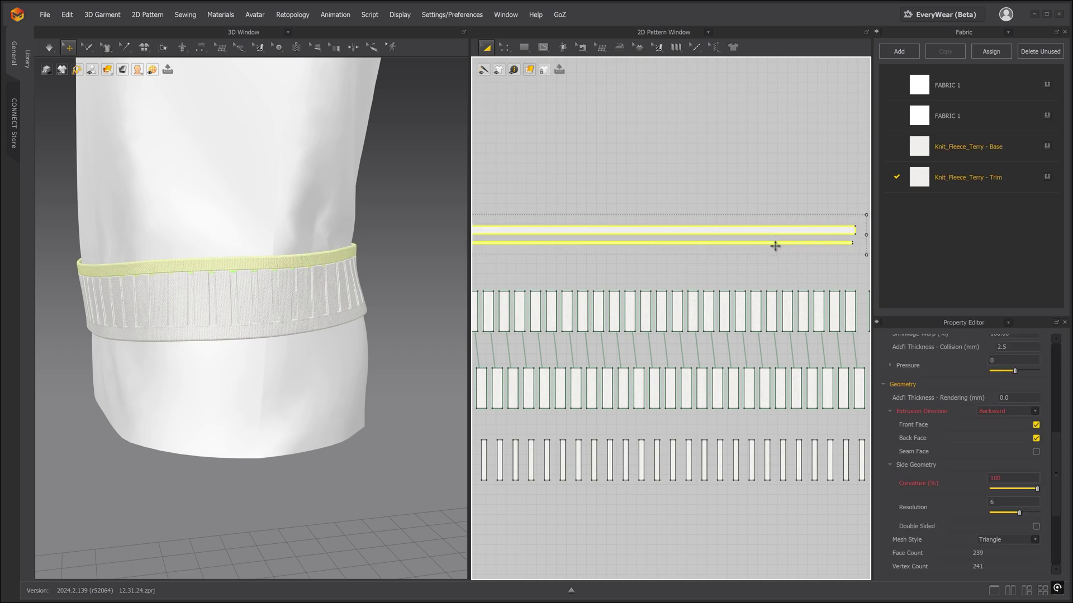
drag(737, 231, 738, 181)
click(732, 237)
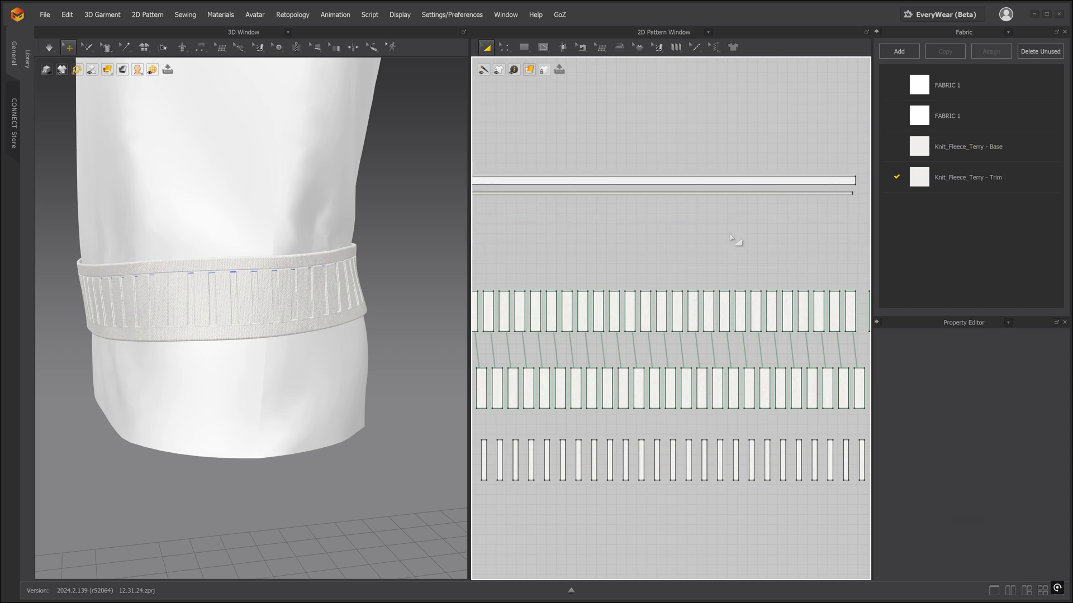
- Layer-clone one front belt segment over itself, place the clone about 6.20 cm above the original, and remove its linked editing
click(265, 288)
right_click(646, 302)
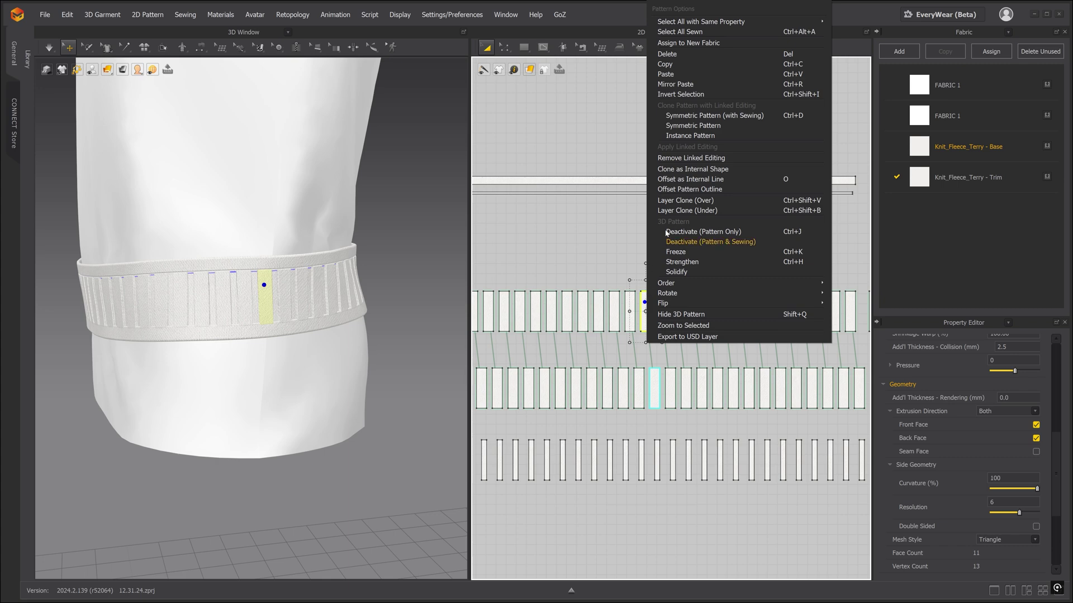
click(679, 200)
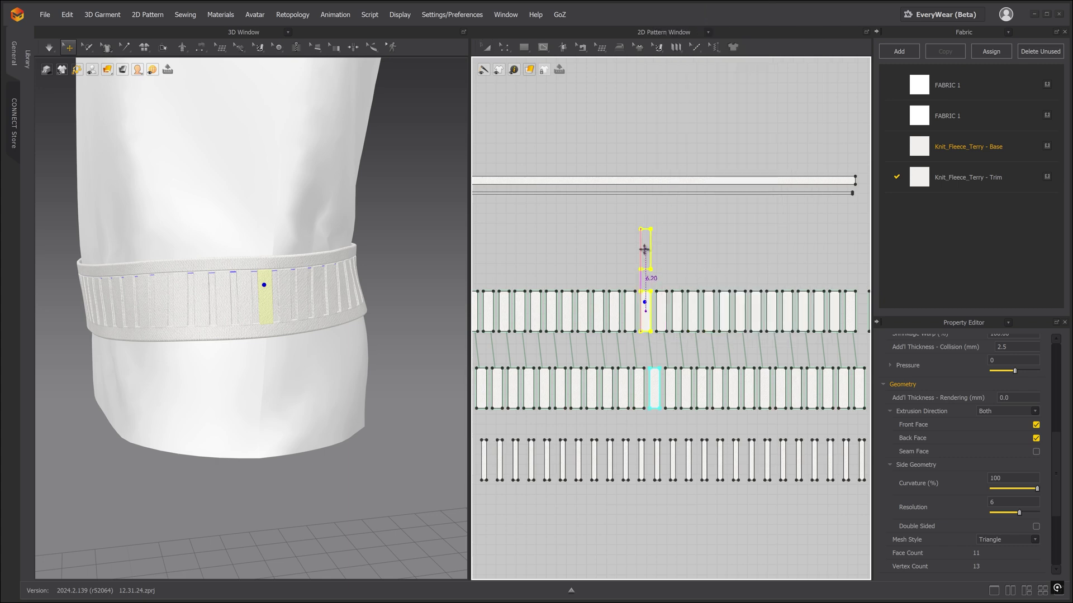
click(644, 250)
right_click(647, 241)
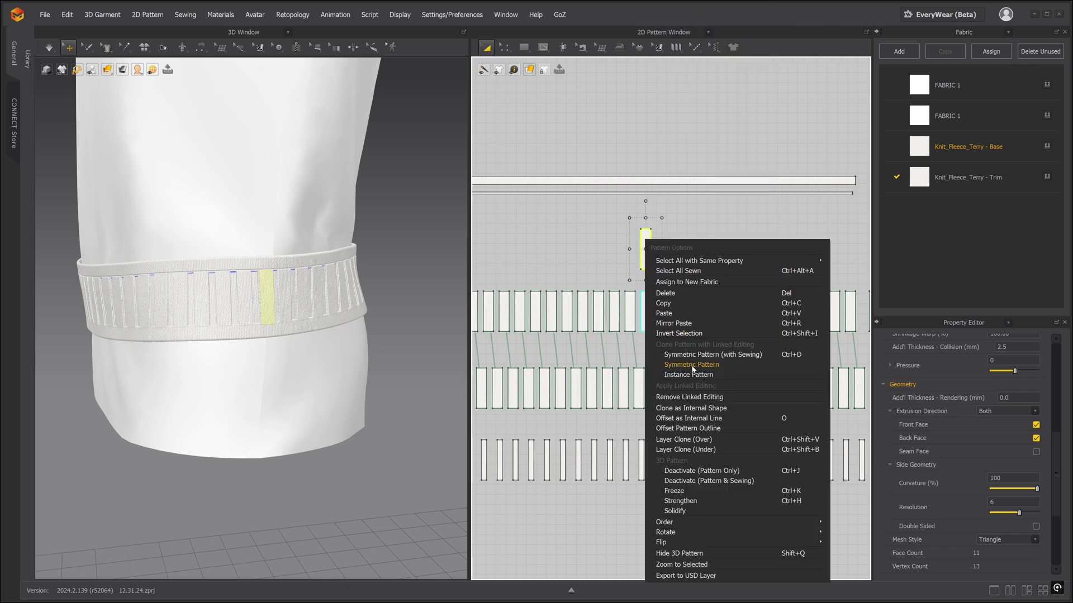
click(690, 399)
- With Edit Sewing, select all the seams around the cloned segment and delete them
scroll(646, 240, up, 3)
click(588, 47)
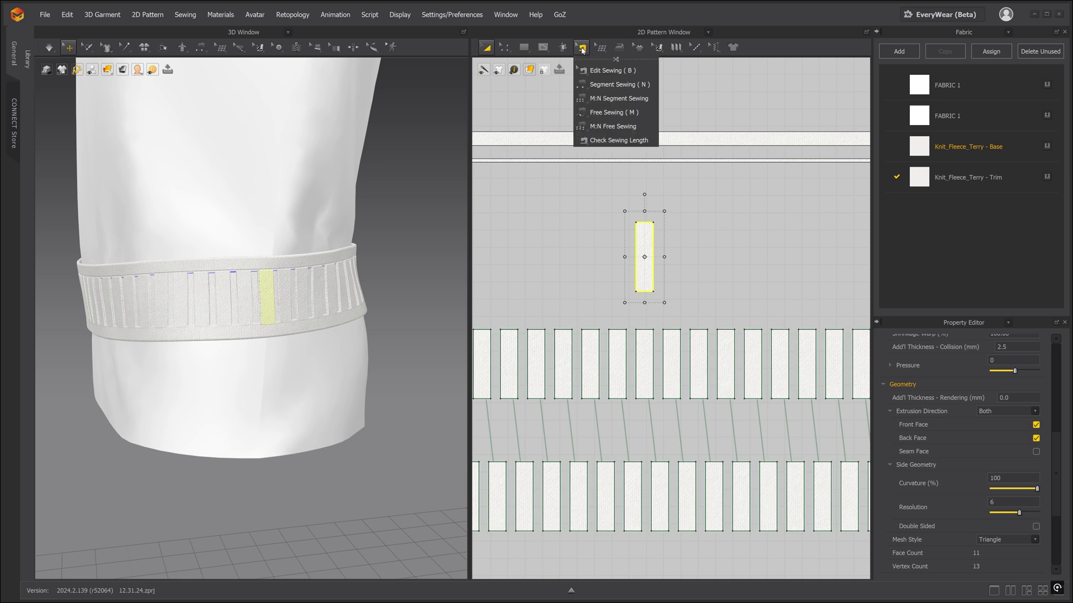
click(601, 71)
drag(613, 209, 689, 300)
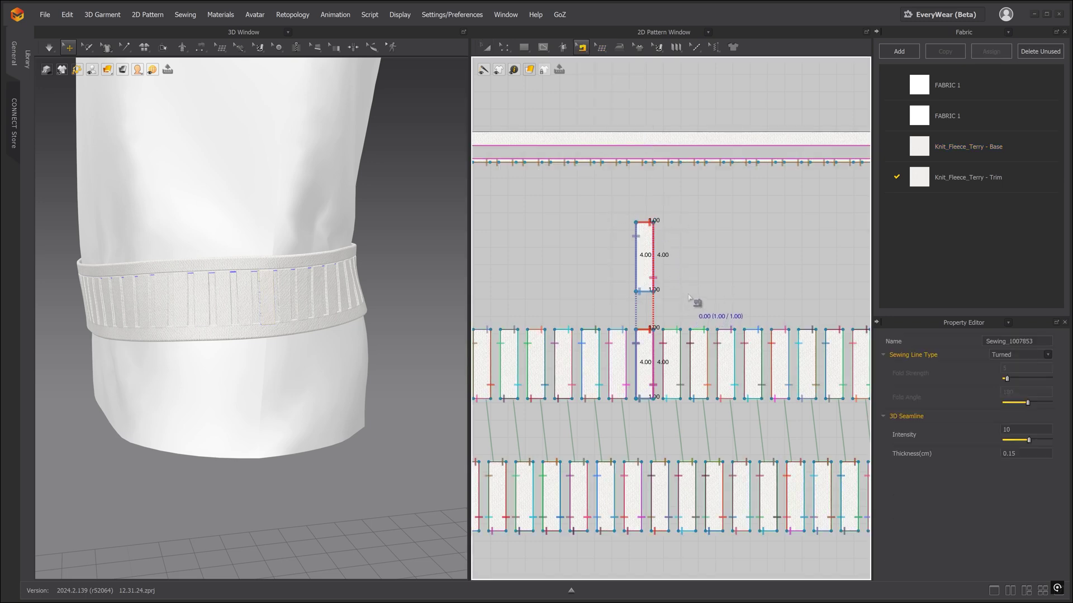
key(Delete)
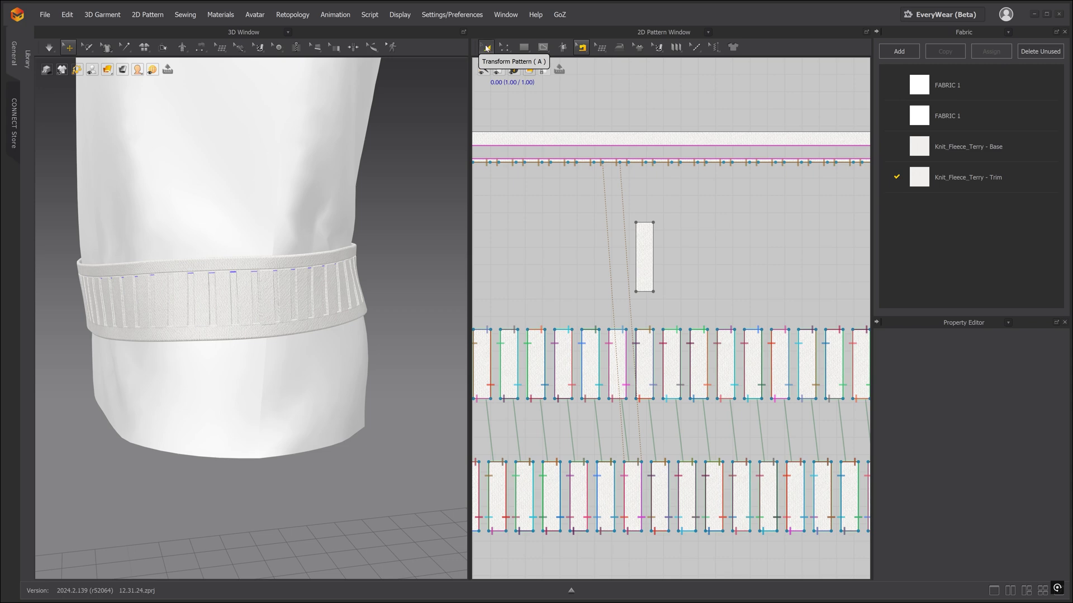
- Widen the cloned segment symmetrically about its centre to a width of 3 cm with Transform Pattern
click(486, 48)
click(648, 256)
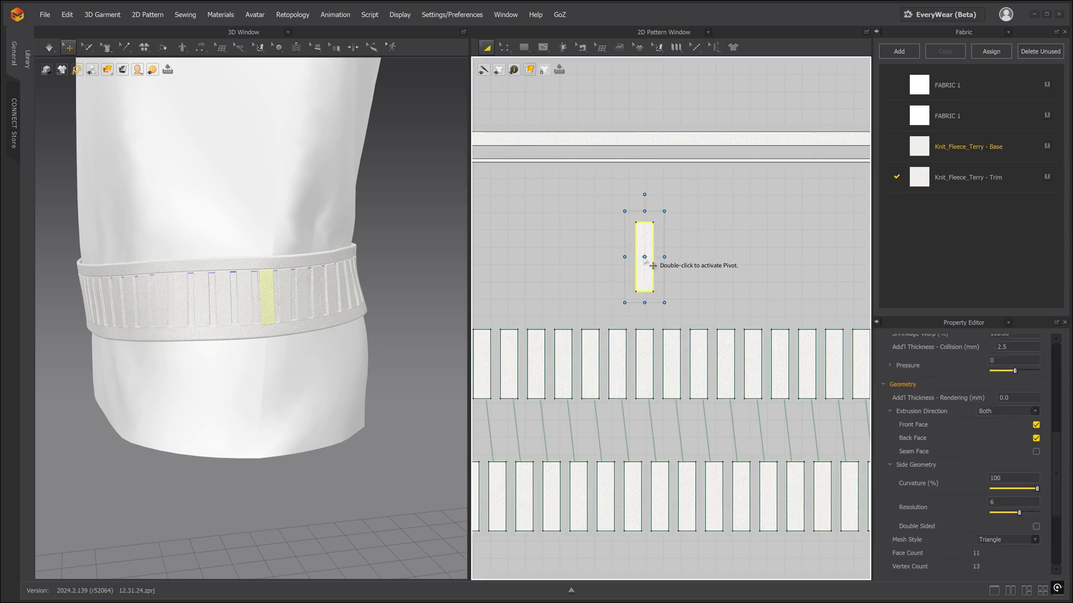
drag(664, 257, 671, 258)
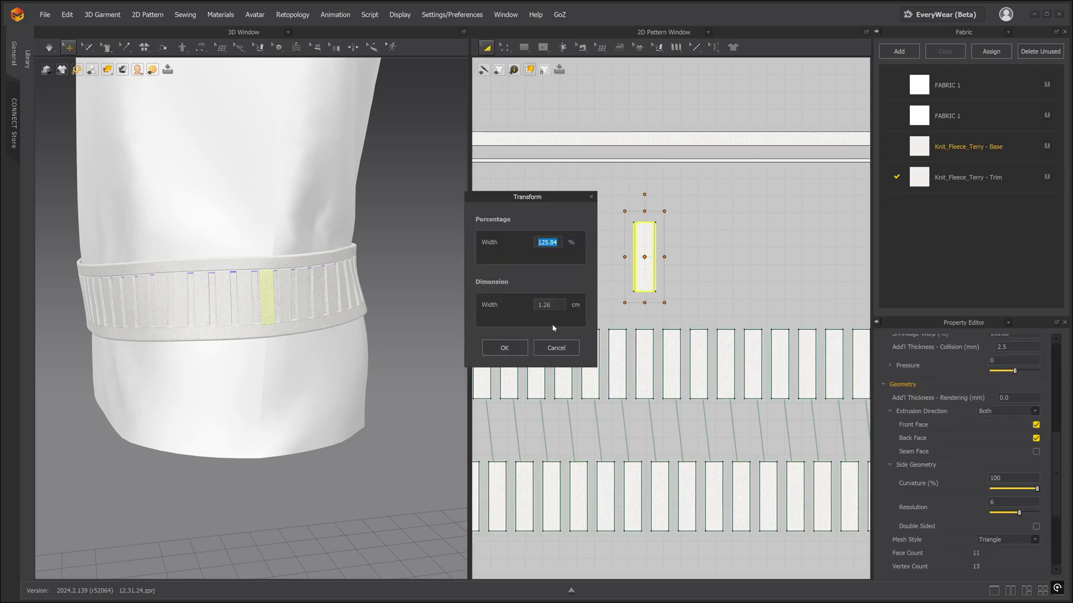
text(3)
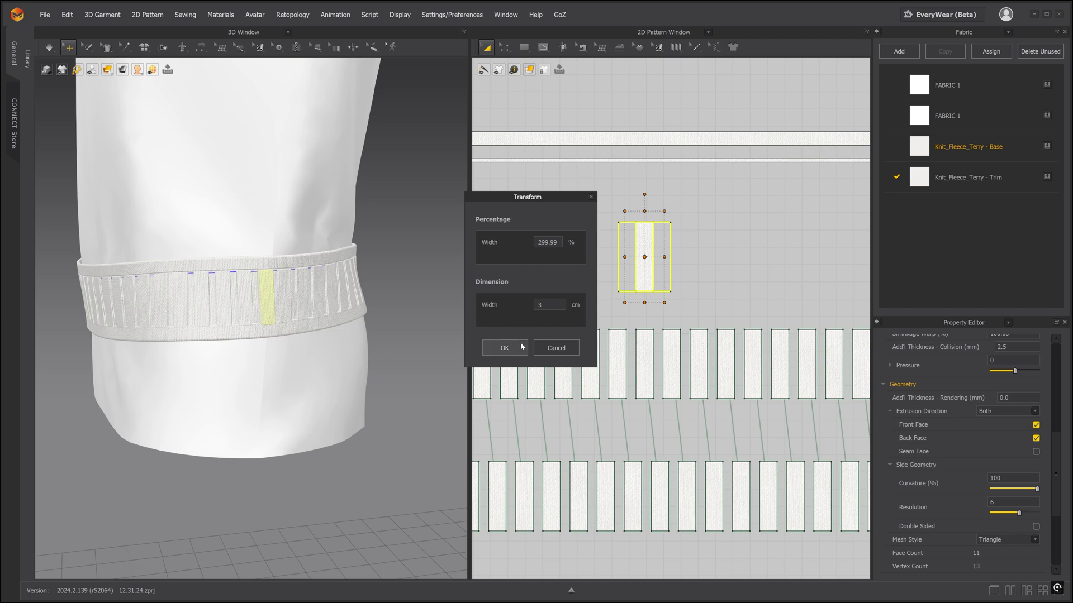
click(486, 345)
- Locate the narrow strips behind the widened panel on the belt and move the panel directly below them in the 2D pattern
scroll(262, 294, up, 2)
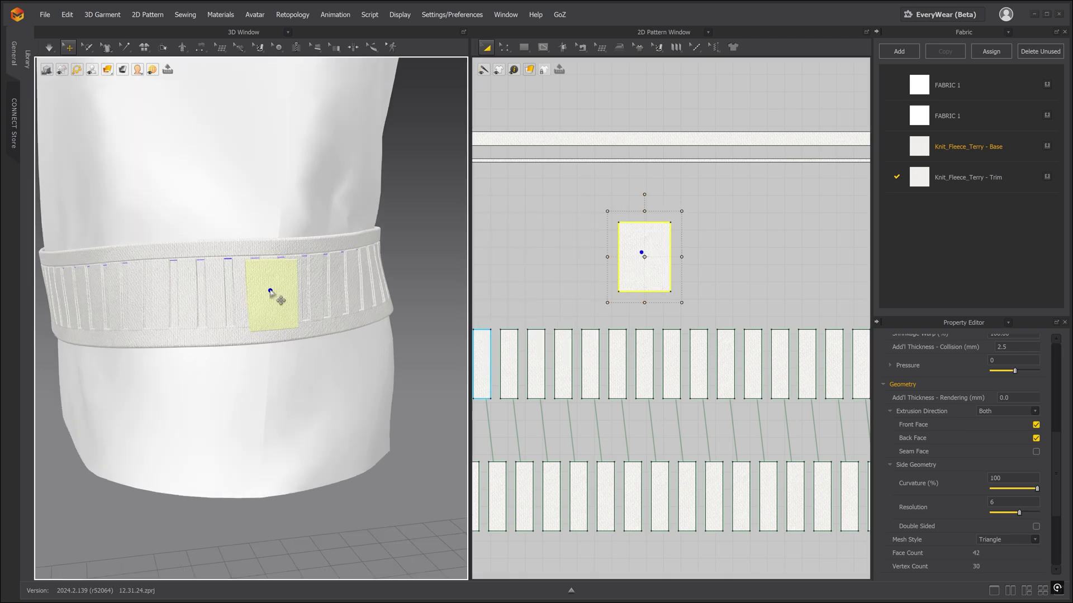
right_drag(272, 296, 291, 308)
scroll(271, 284, up, 3)
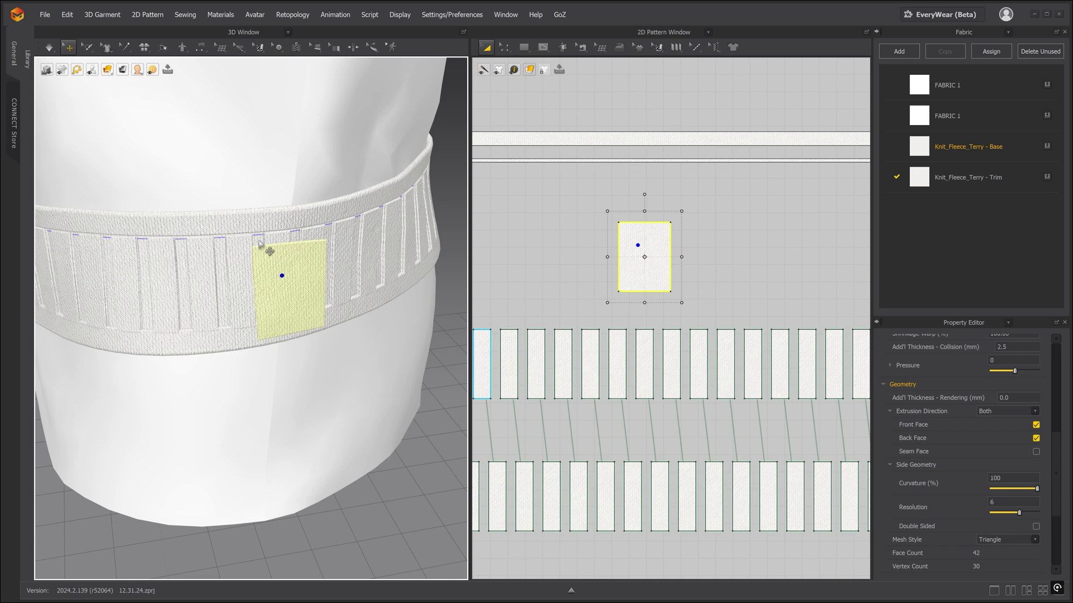
click(259, 243)
scroll(702, 386, down, 3)
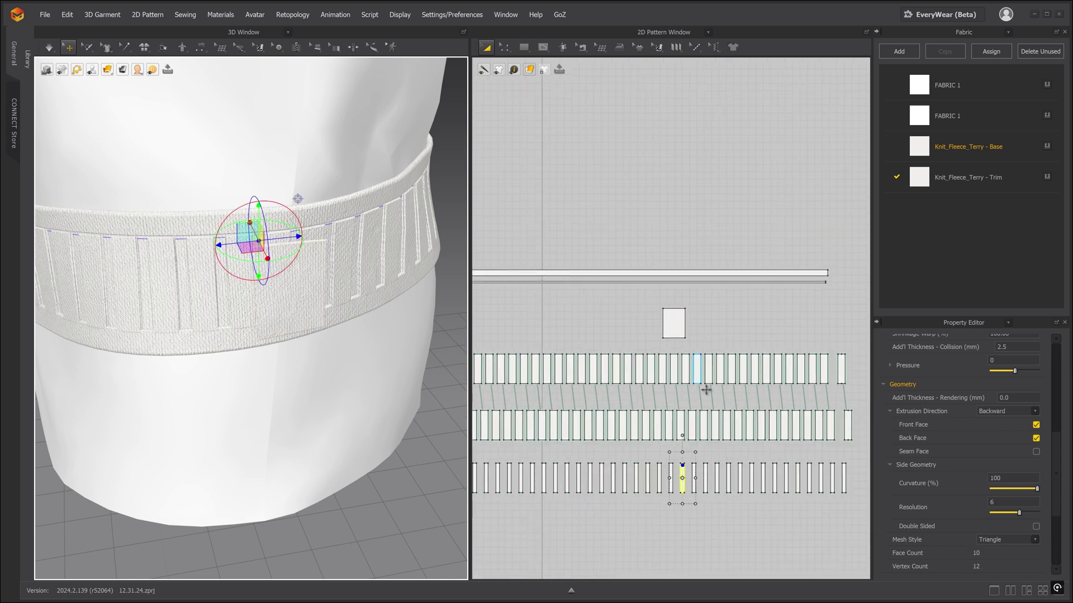
middle_drag(726, 422, 683, 221)
scroll(662, 151, up, 2)
drag(609, 113, 628, 450)
scroll(632, 464, up, 2)
scroll(672, 364, up, 2)
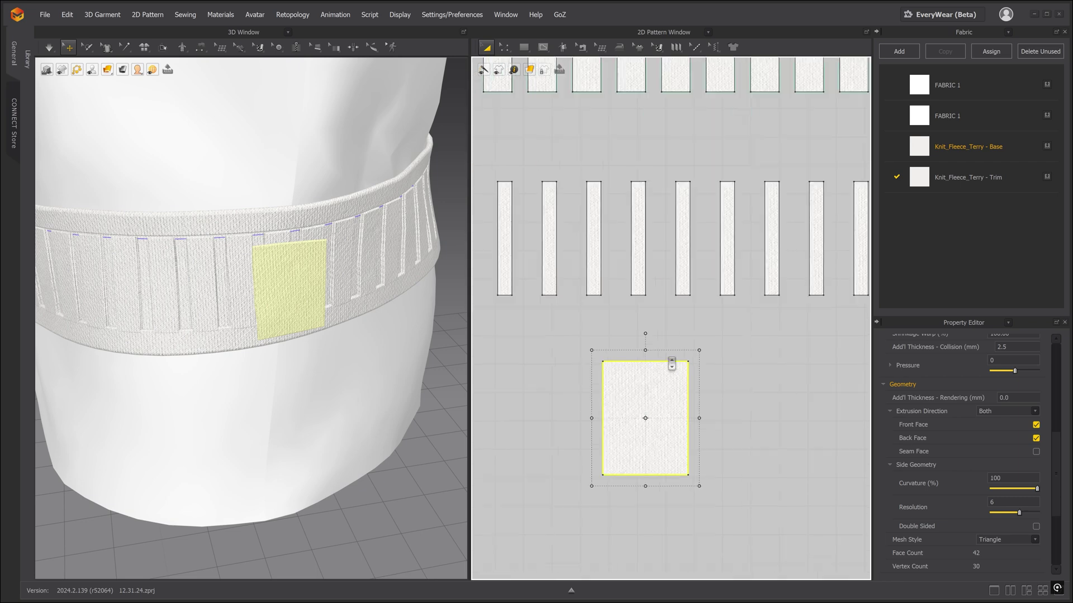
drag(635, 405, 648, 382)
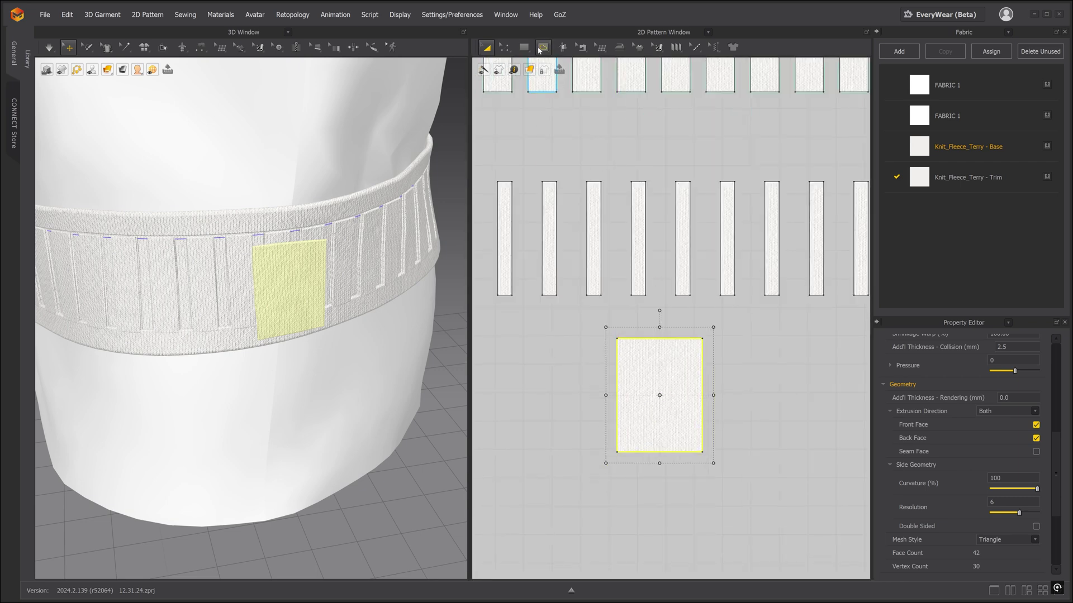
- Draw a full-height 4.00 cm vertical internal line on the narrow strip behind the panel's left side
click(544, 47)
click(577, 84)
scroll(651, 210, up, 1)
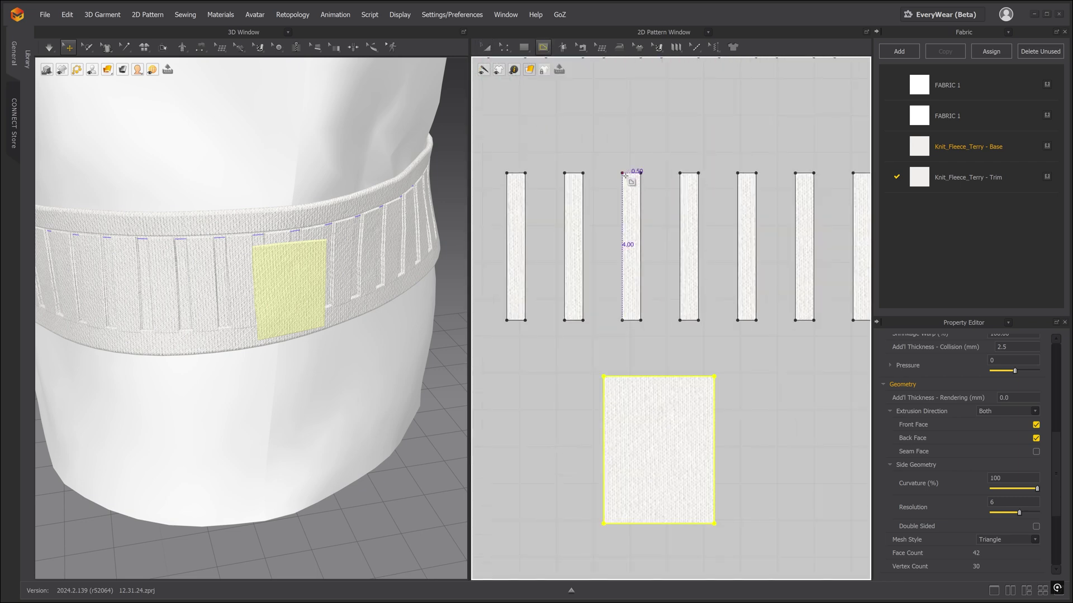
scroll(630, 180, up, 2)
click(630, 171)
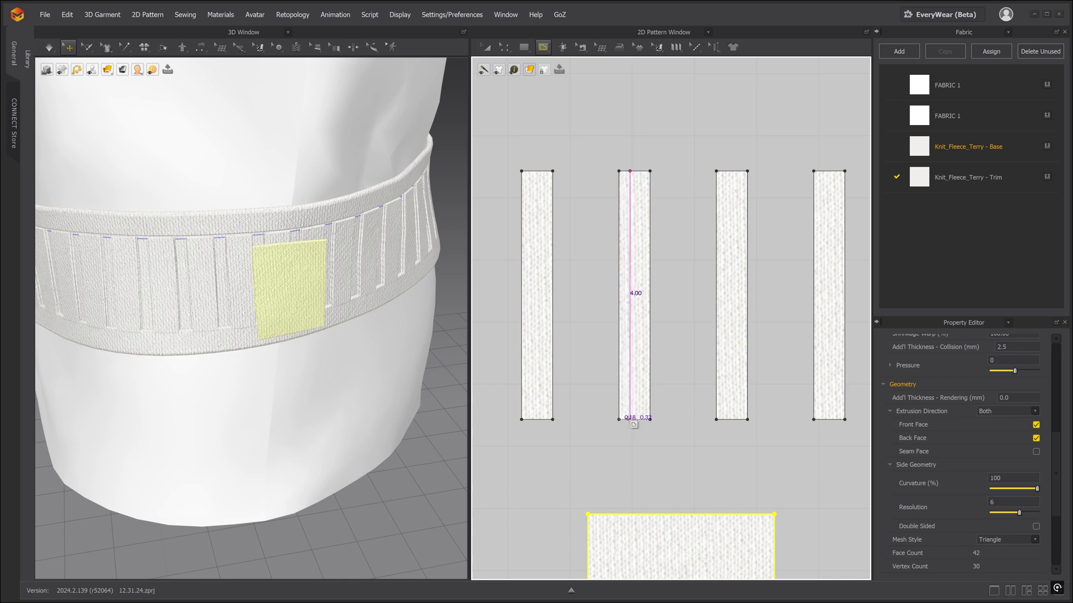
click(631, 420)
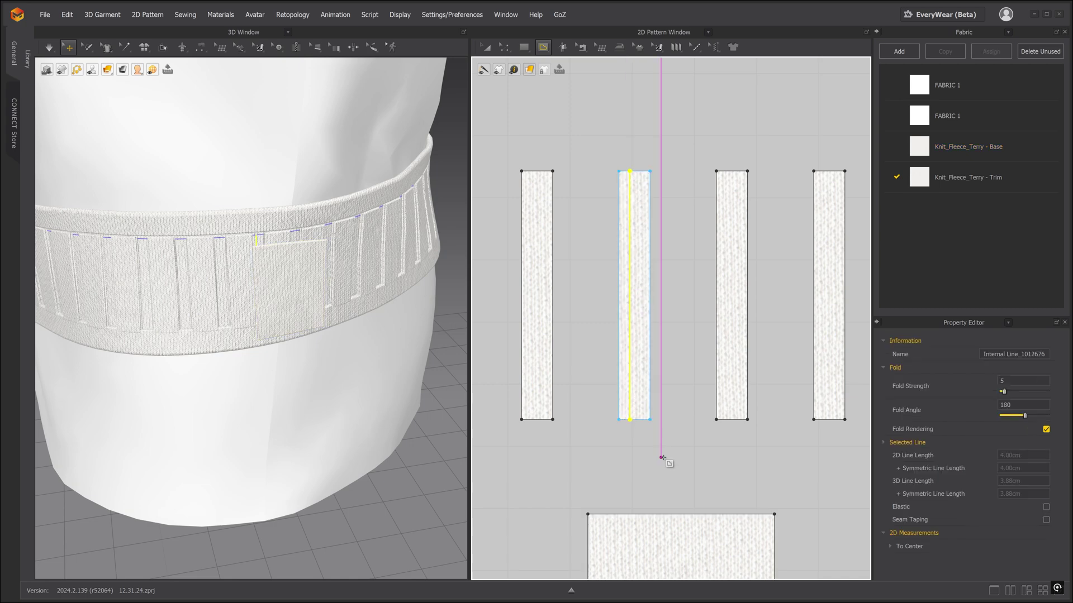
- Draw a matching vertical internal line on the adjacent narrow strip, 0.18 cm from its left edge
click(286, 241)
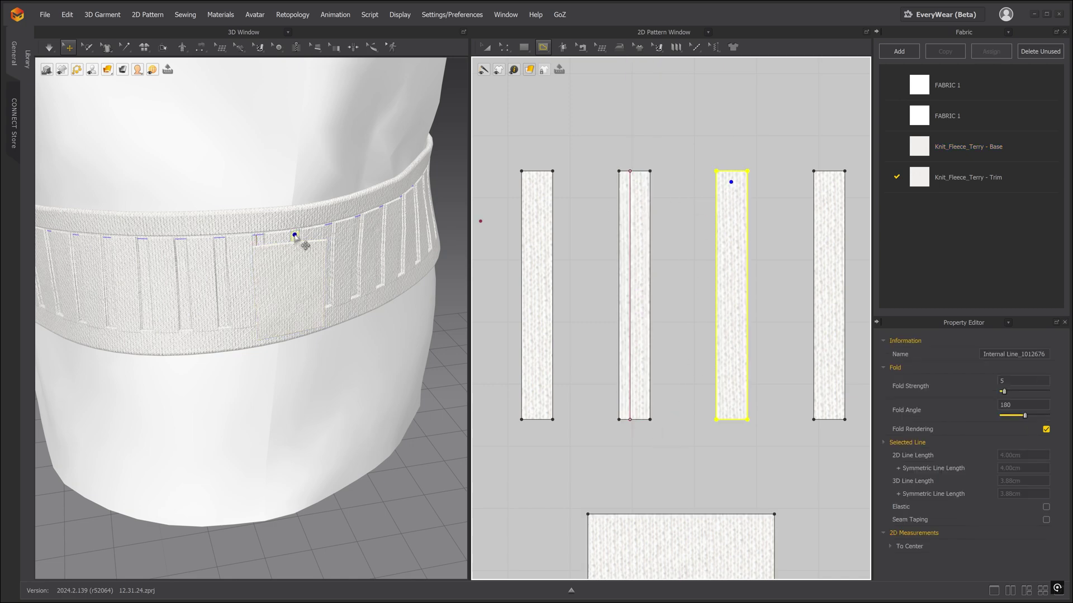
click(728, 171)
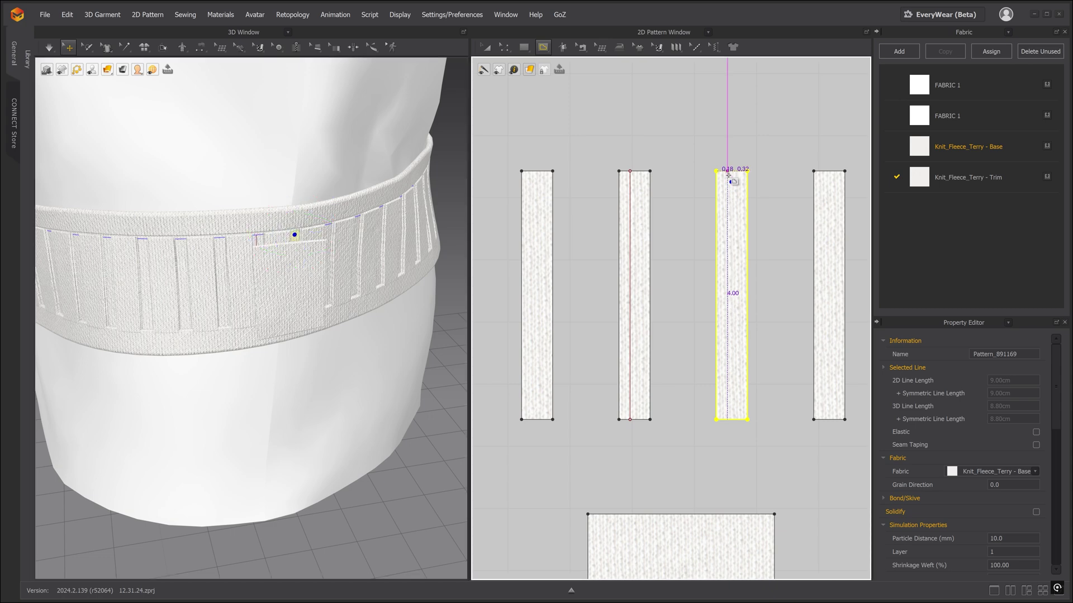
click(727, 419)
click(762, 290)
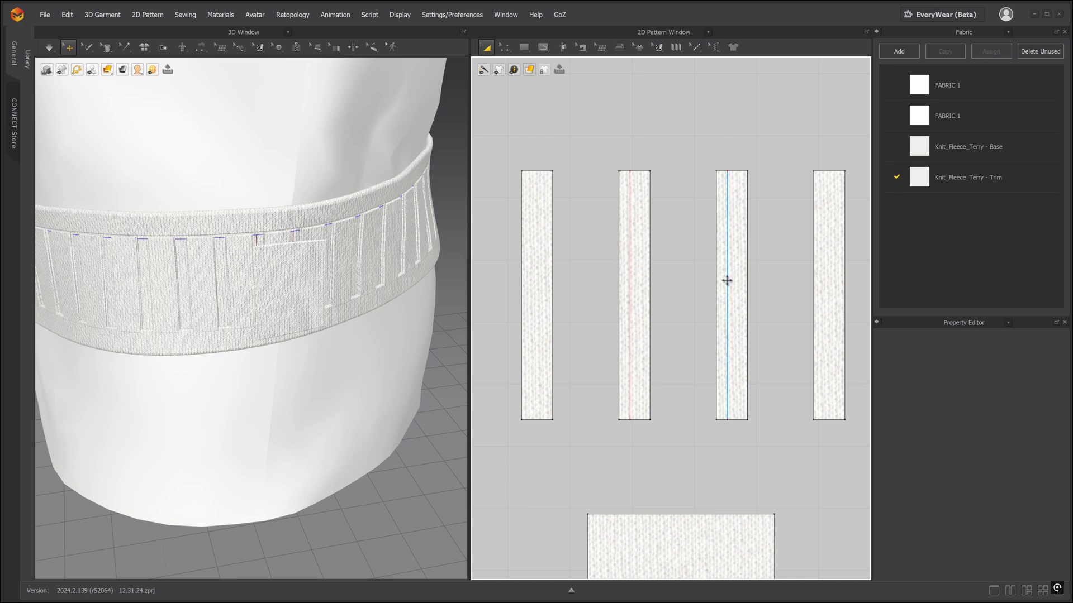
- Shift the vertical internal lines on the two narrow strips behind the wide panel slightly towards the strips' centres
click(727, 281)
click(770, 279)
right_drag(297, 269, 281, 269)
click(633, 244)
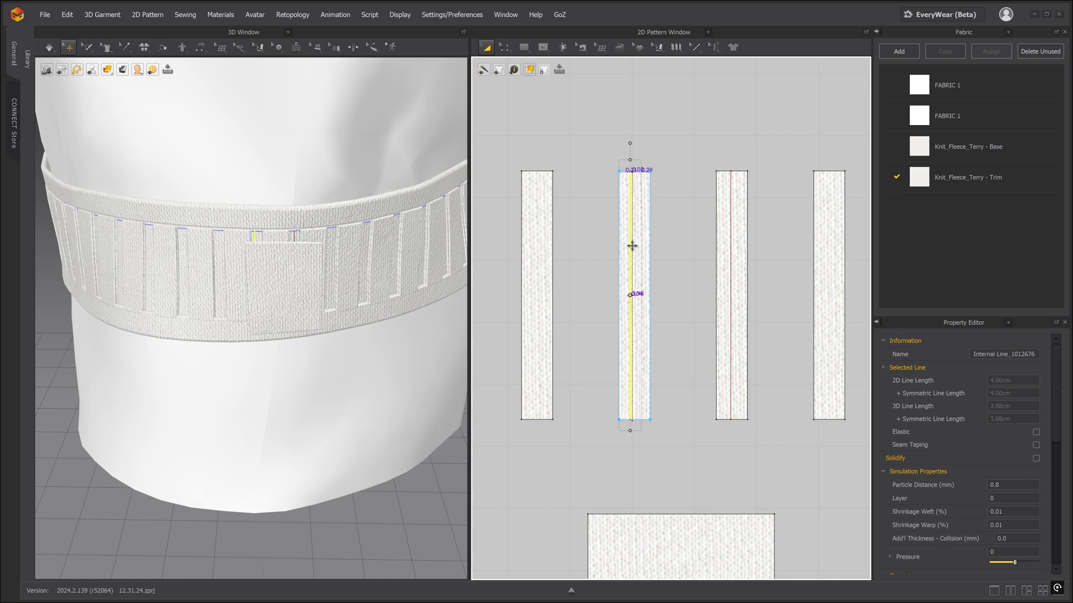
drag(632, 246, 634, 244)
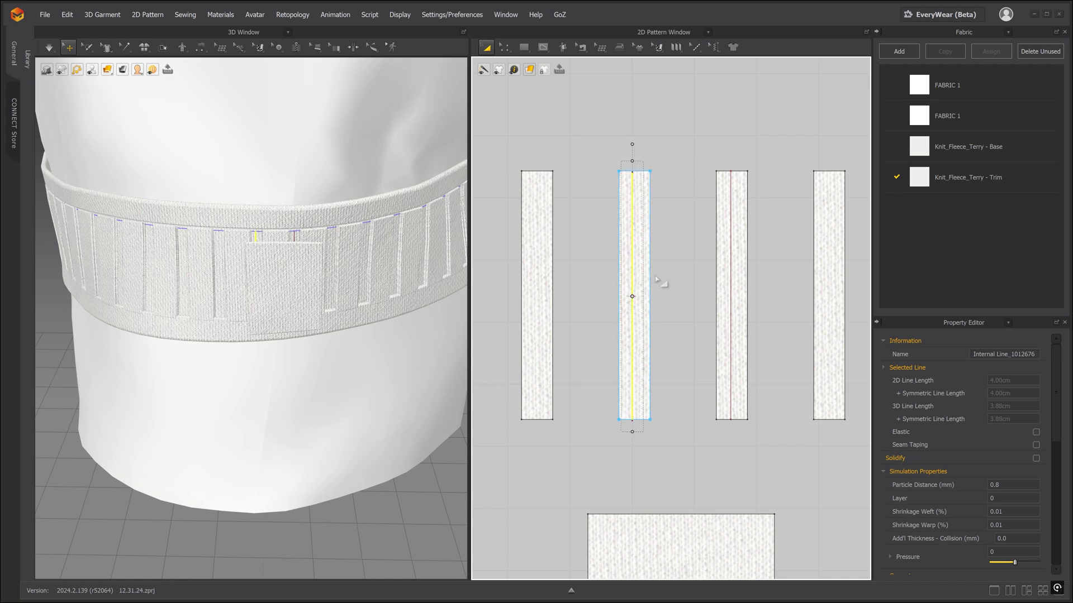
click(686, 303)
- Fine-tune the internal line on the strip behind the panel's left side so it runs closer to the strip's centre
scroll(630, 211, up, 5)
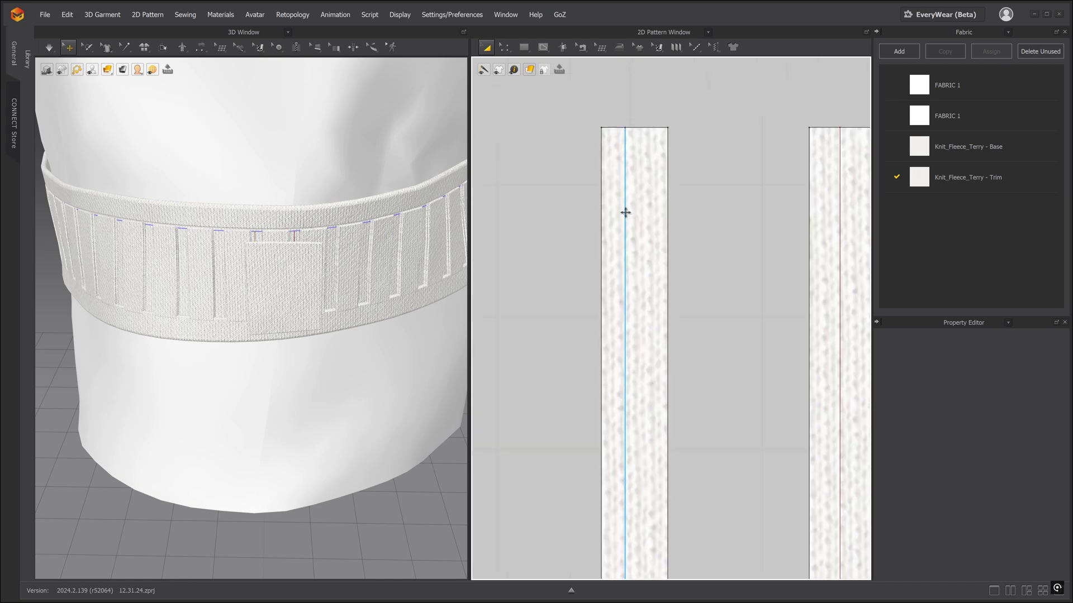
drag(625, 212, 632, 214)
key(ctrl+i)
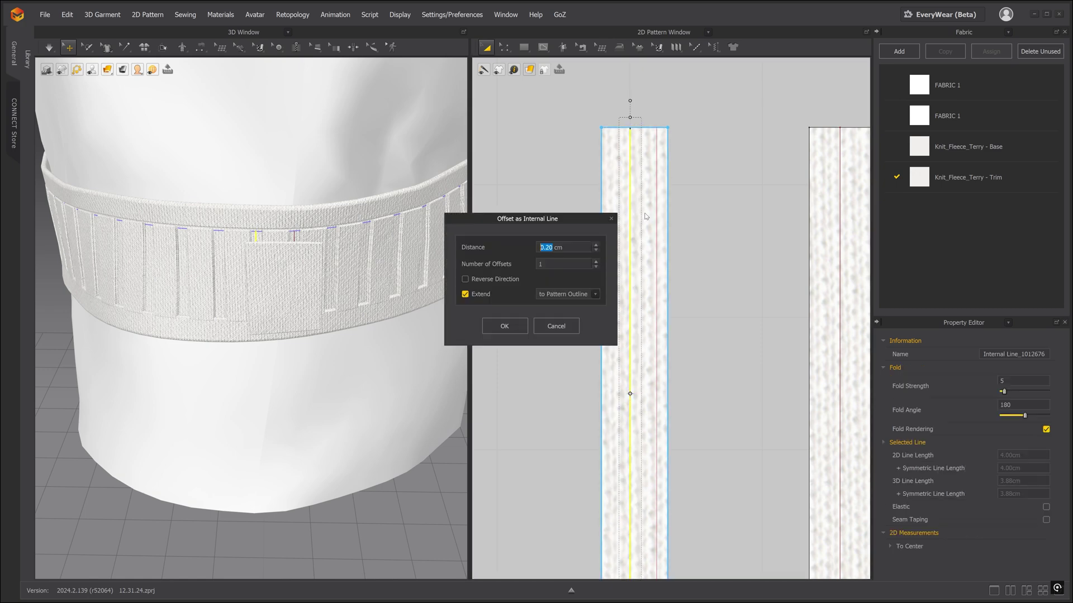
click(556, 326)
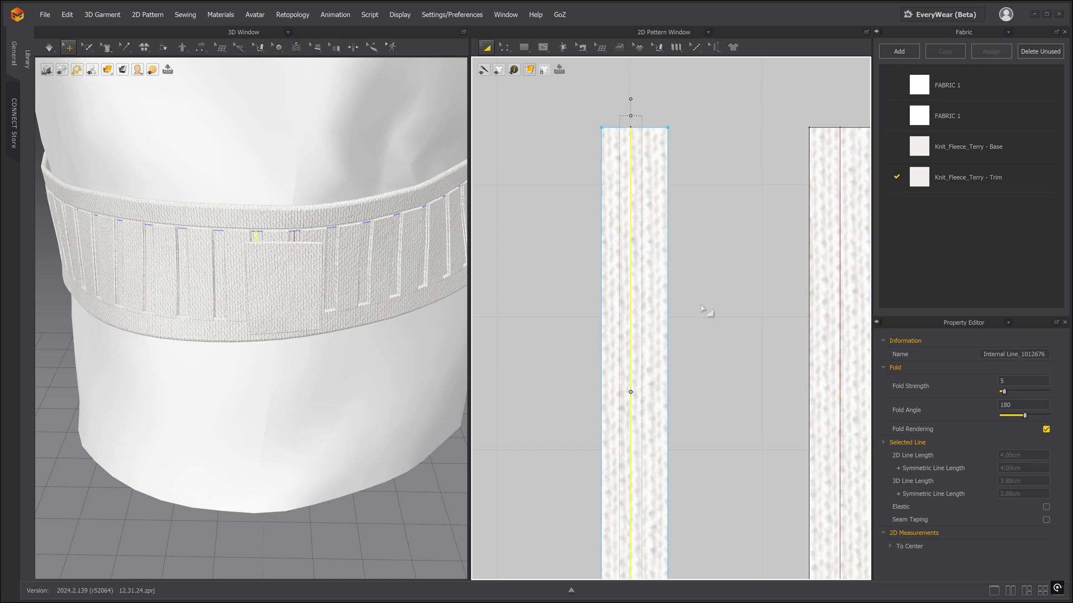
key(z)
click(632, 296)
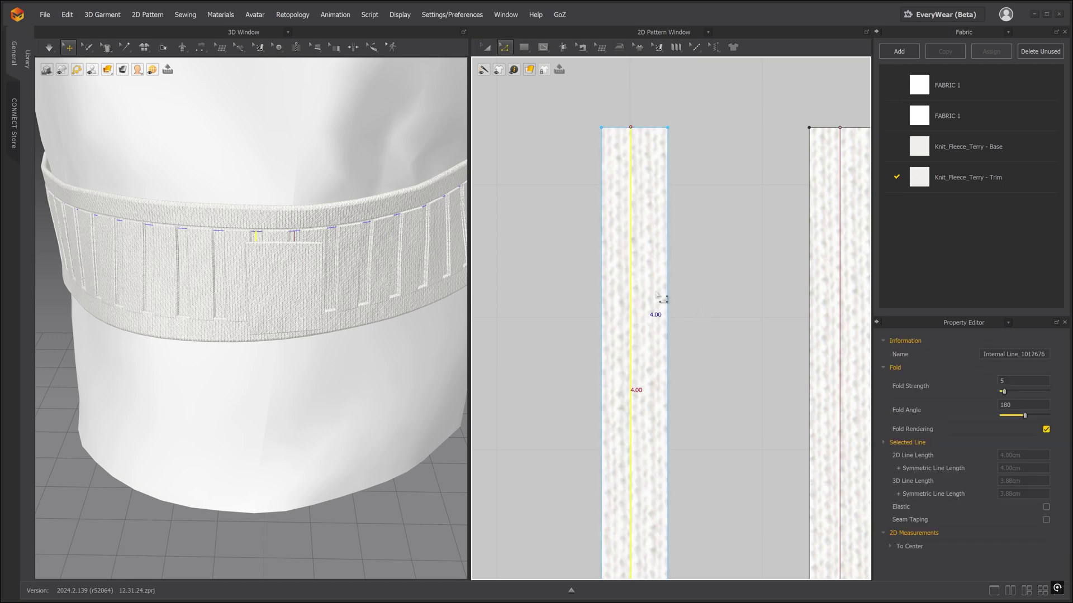
click(717, 297)
- Sew the wide panel's left and right edges to the internal lines on the two strips above it with Segment Sewing
scroll(718, 299, down, 5)
middle_drag(763, 438, 690, 263)
scroll(651, 373, down, 1)
scroll(690, 263, down, 2)
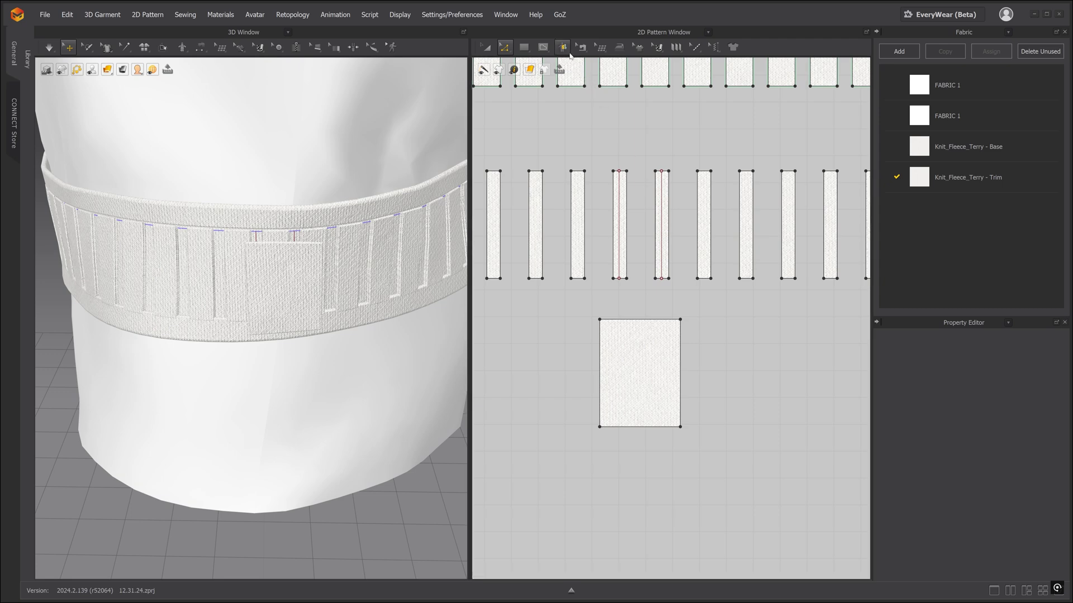
click(543, 47)
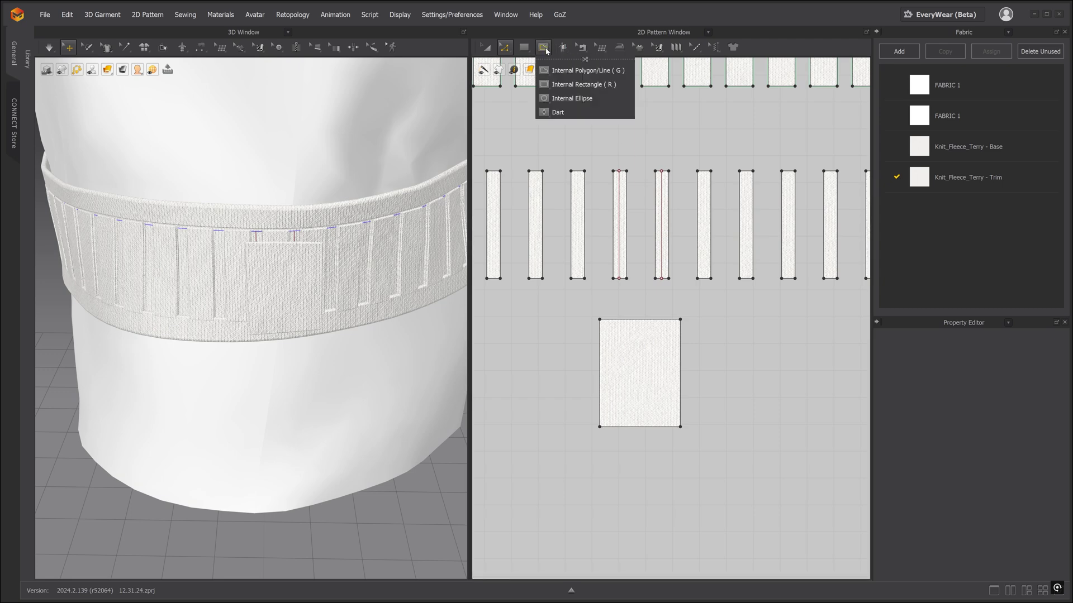
click(581, 47)
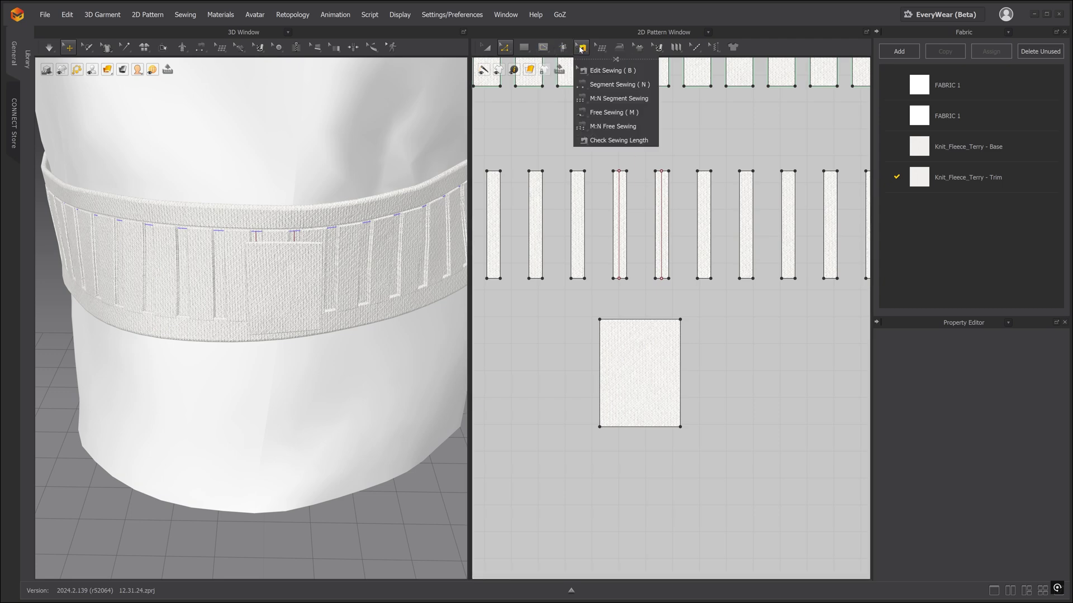
click(584, 86)
click(601, 340)
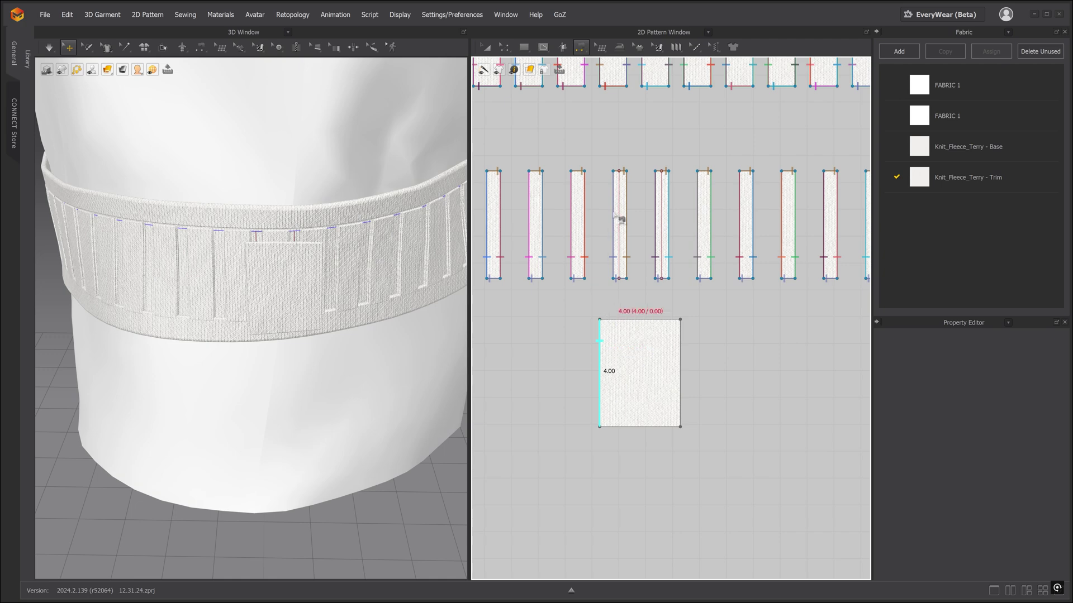
click(618, 192)
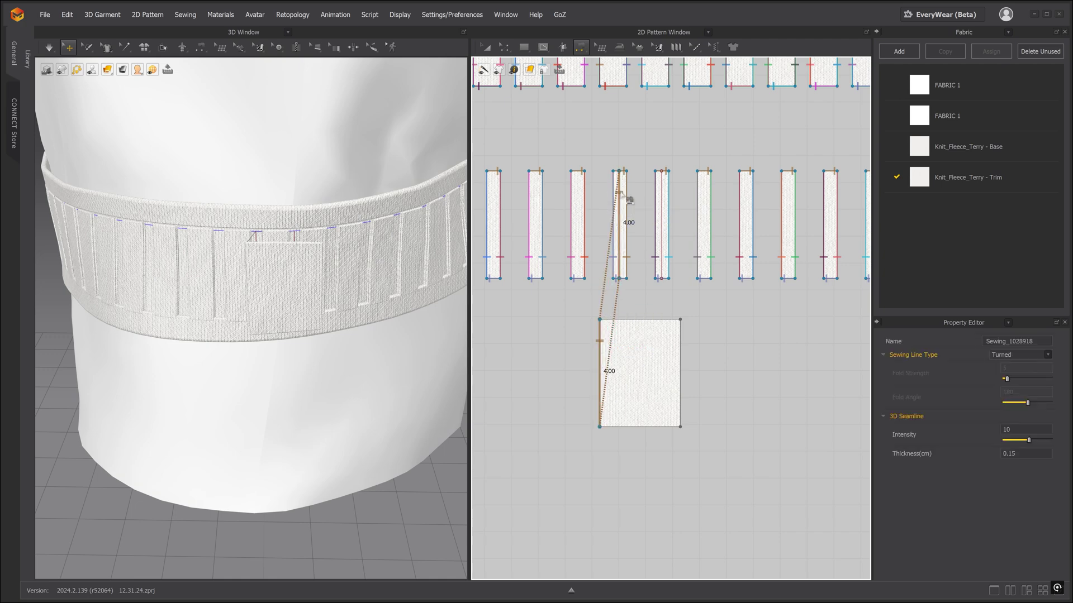
click(679, 343)
click(665, 219)
- Simulate the garment so the sewn panel drapes over the belt, adjust the panel in 3D, and stop the simulation
right_drag(354, 320, 246, 285)
scroll(247, 285, up, 2)
click(175, 172)
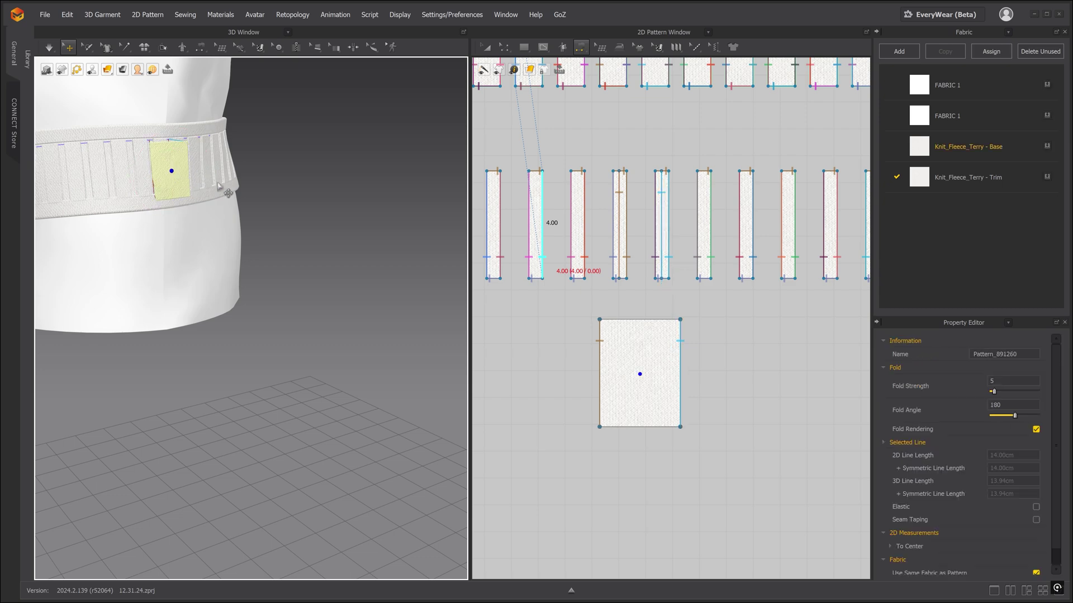
middle_drag(275, 201, 352, 278)
mouse_move(352, 277)
right_down()
mouse_move(363, 268)
mouse_move(380, 302)
mouse_move(361, 258)
right_up()
click(371, 304)
key(space)
scroll(343, 239, up, 2)
middle_drag(343, 239, 367, 261)
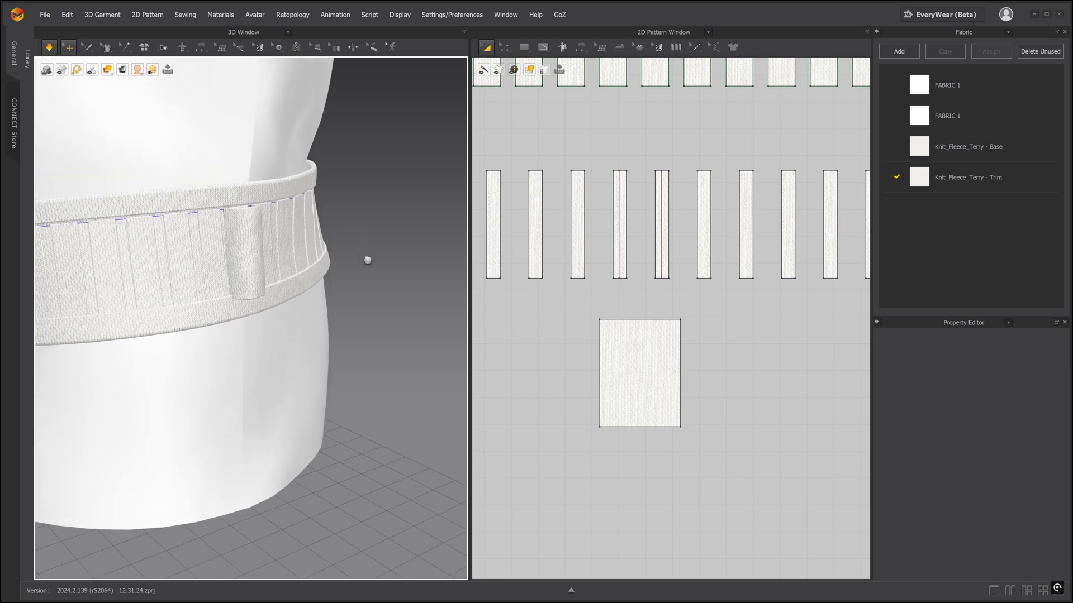
right_drag(367, 260, 359, 287)
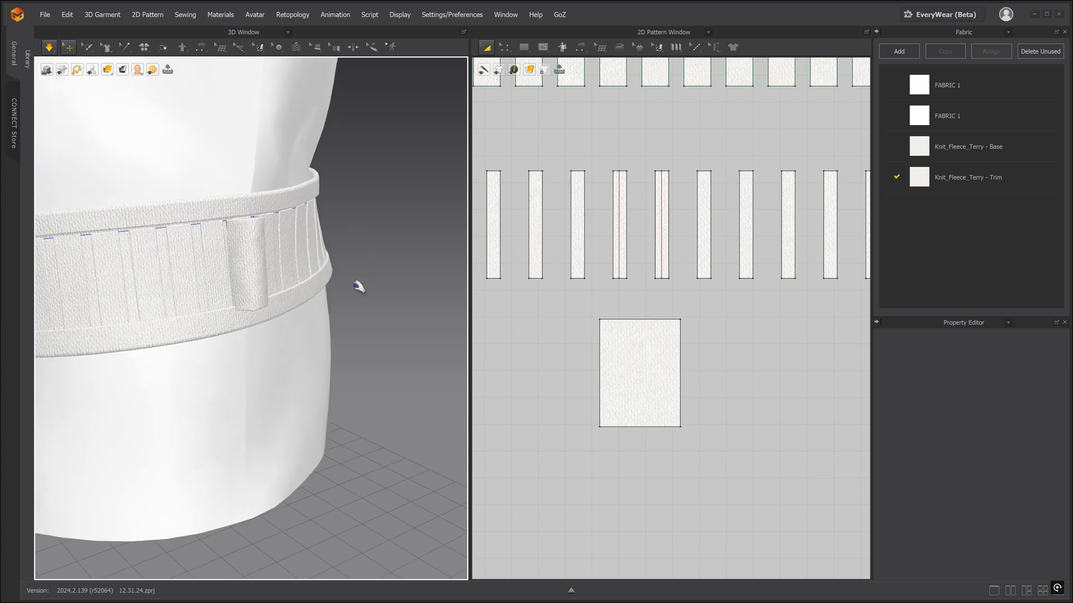
click(258, 263)
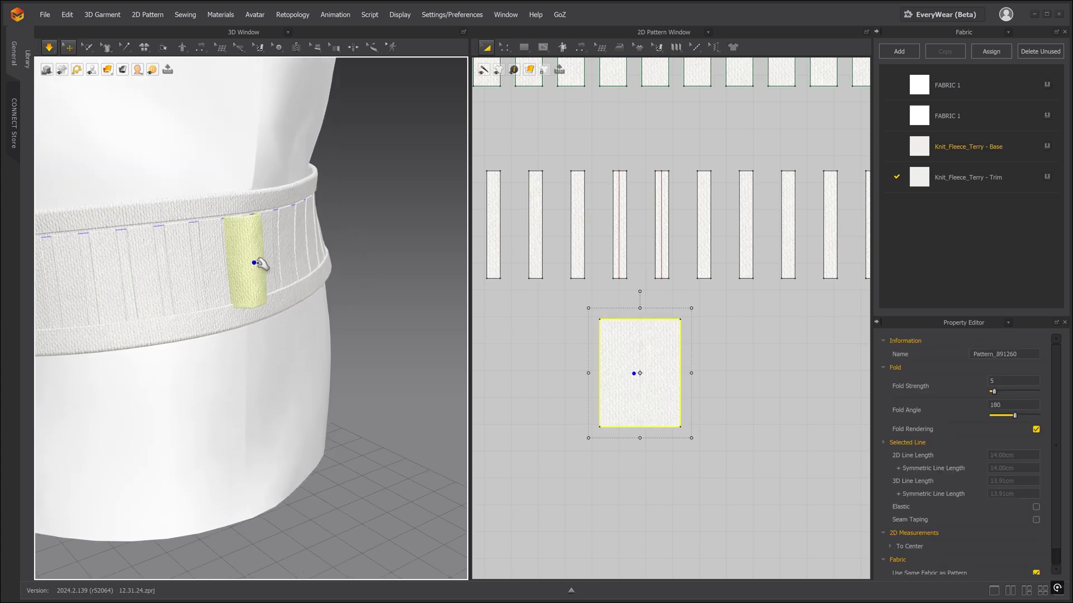
key(space)
- Duplicate the Knit_Fleece_Terry - Base fabric and rename the copy Knit_Fleece_Terry - Loop
key(n)
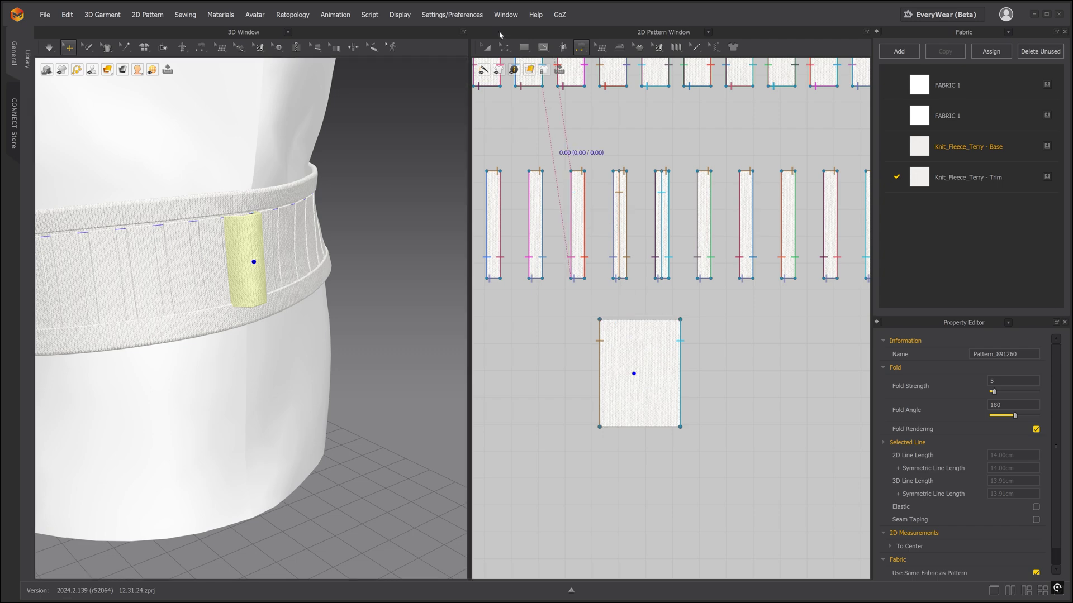
click(486, 47)
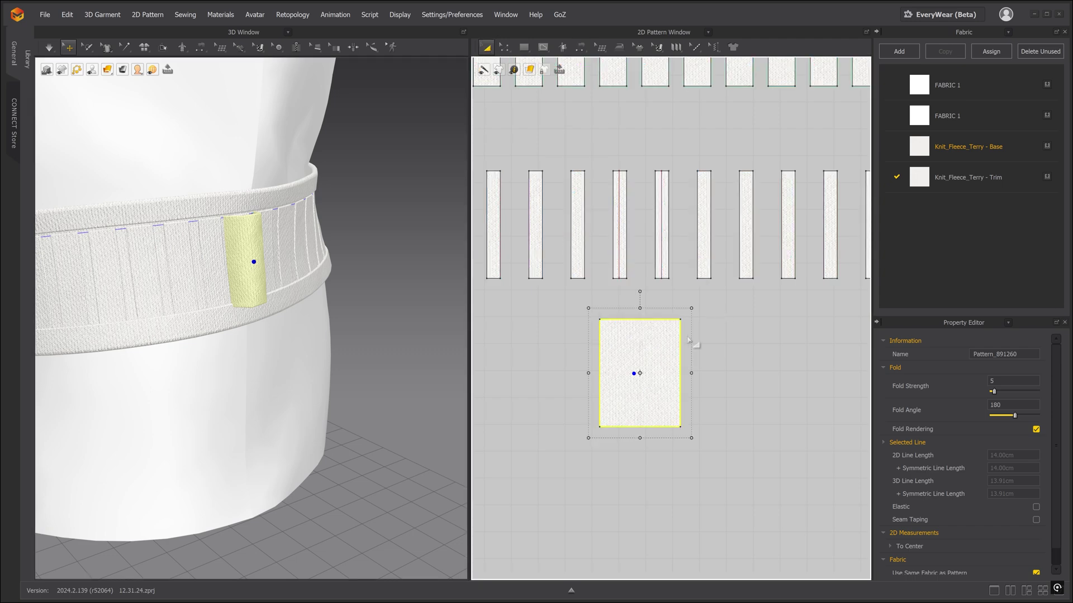
click(1015, 139)
click(953, 52)
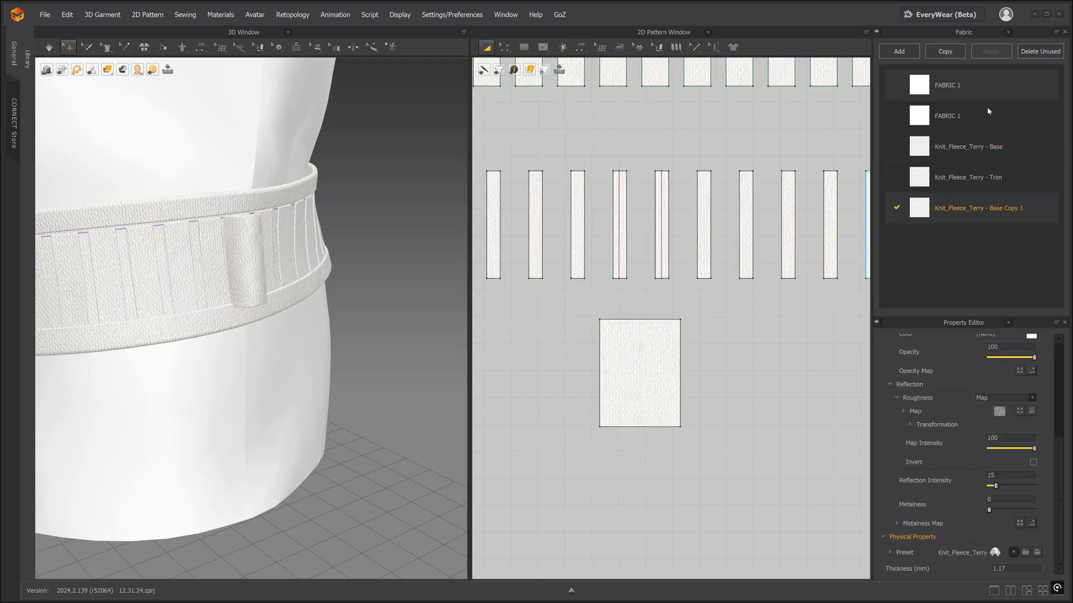
double_click(1000, 209)
click(1028, 208)
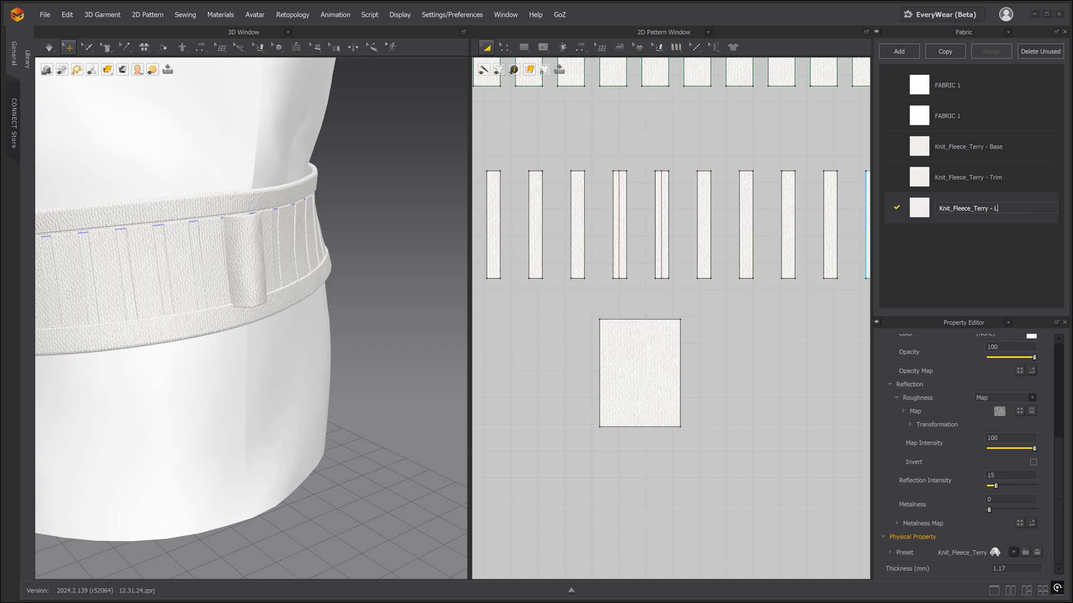
key(Return)
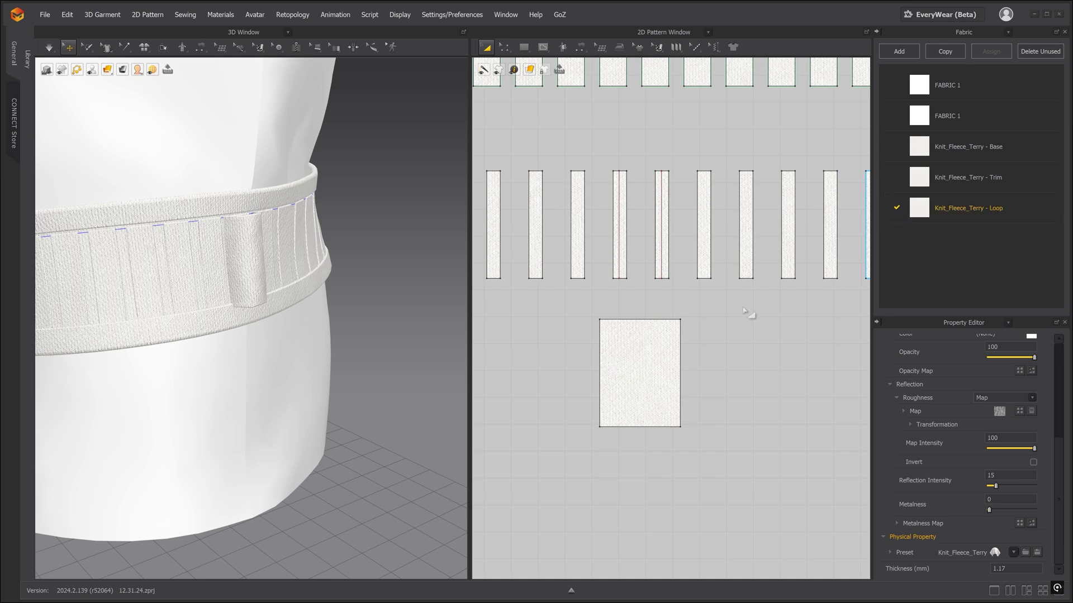
- Assign the Knit_Fleece_Terry - Loop fabric to the wide panel and pick a physical property preset for that fabric
click(637, 354)
click(1048, 209)
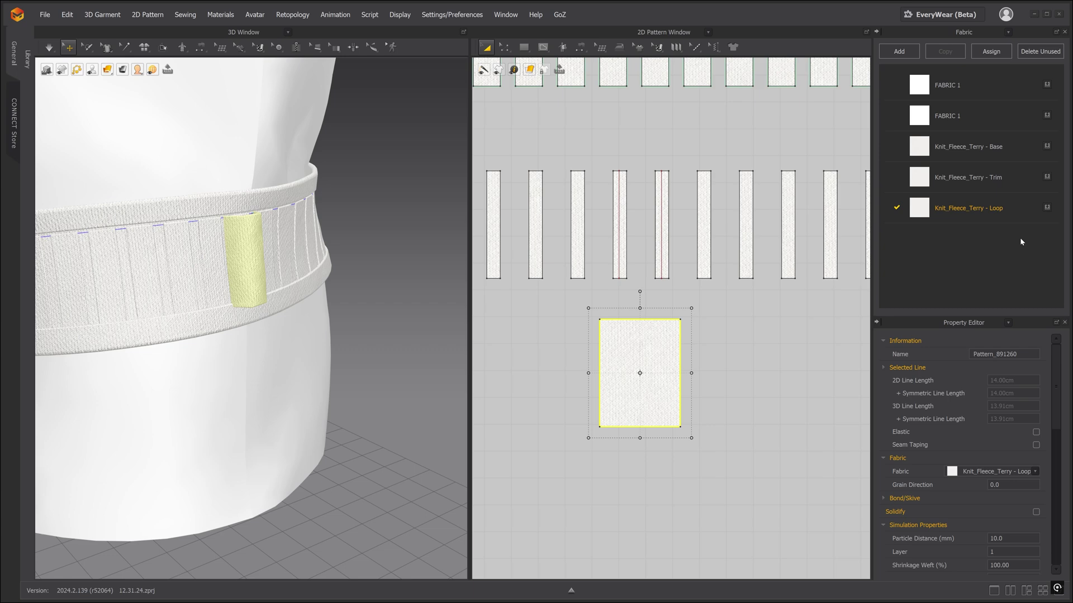
click(1017, 209)
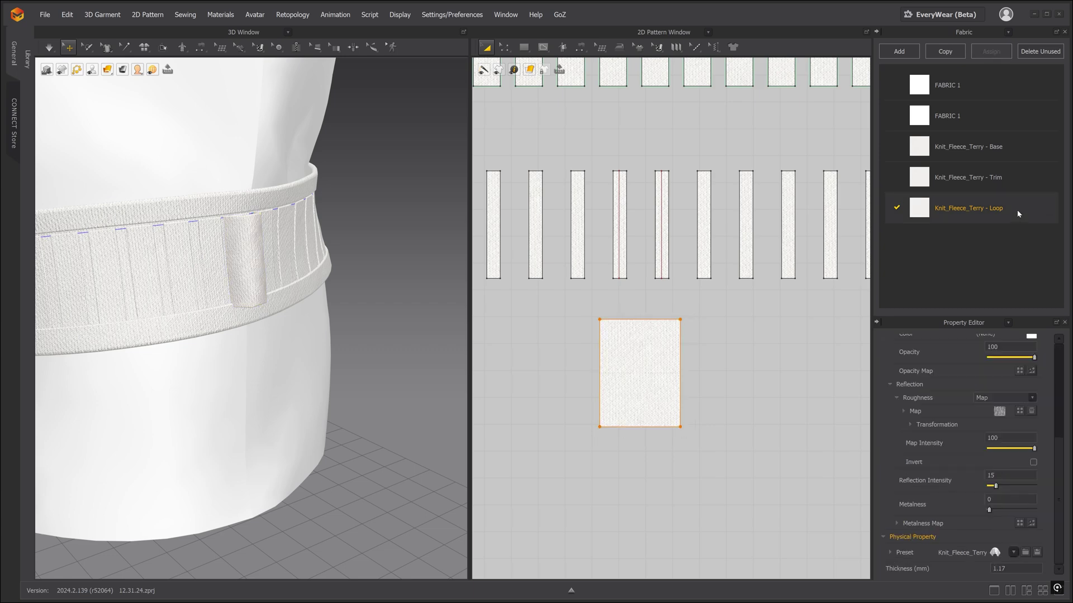
click(1003, 550)
click(864, 473)
- Set the wide loop panel's particle distance to 5 mm
click(636, 342)
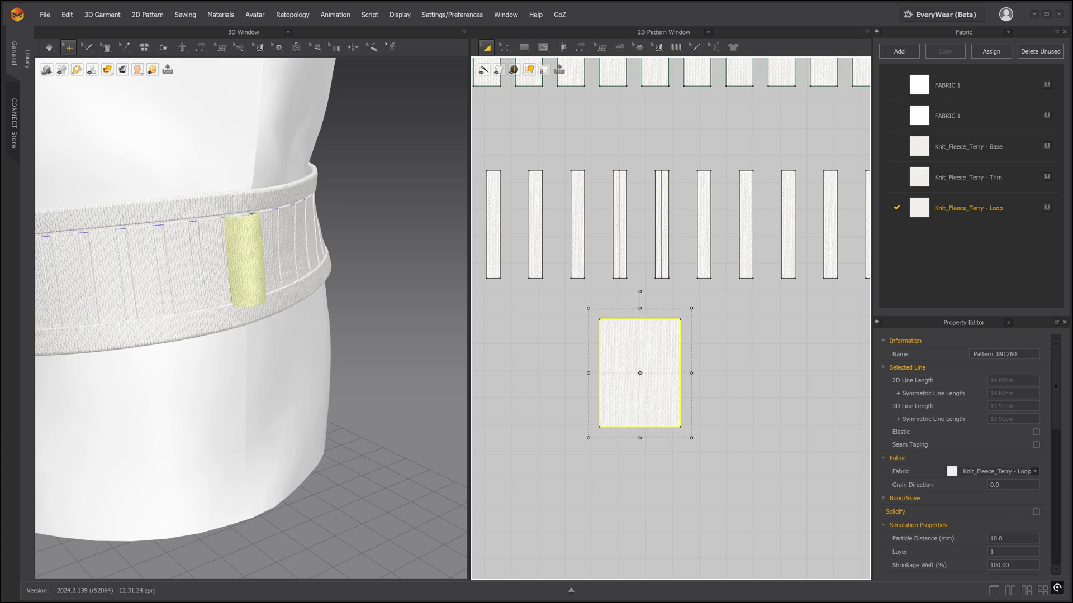
click(990, 538)
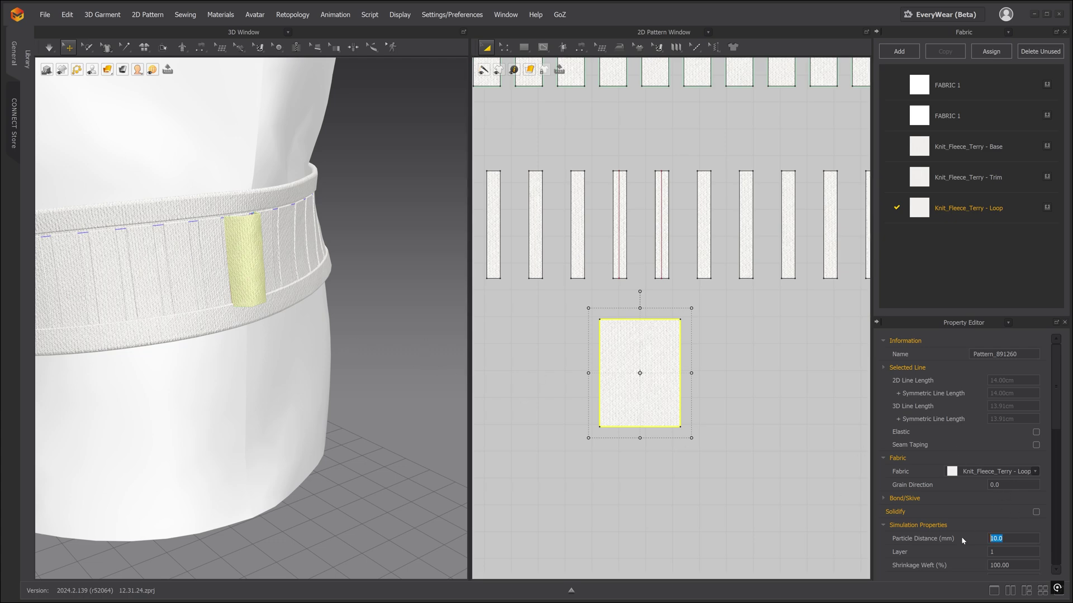
text(5)
key(Return)
click(803, 446)
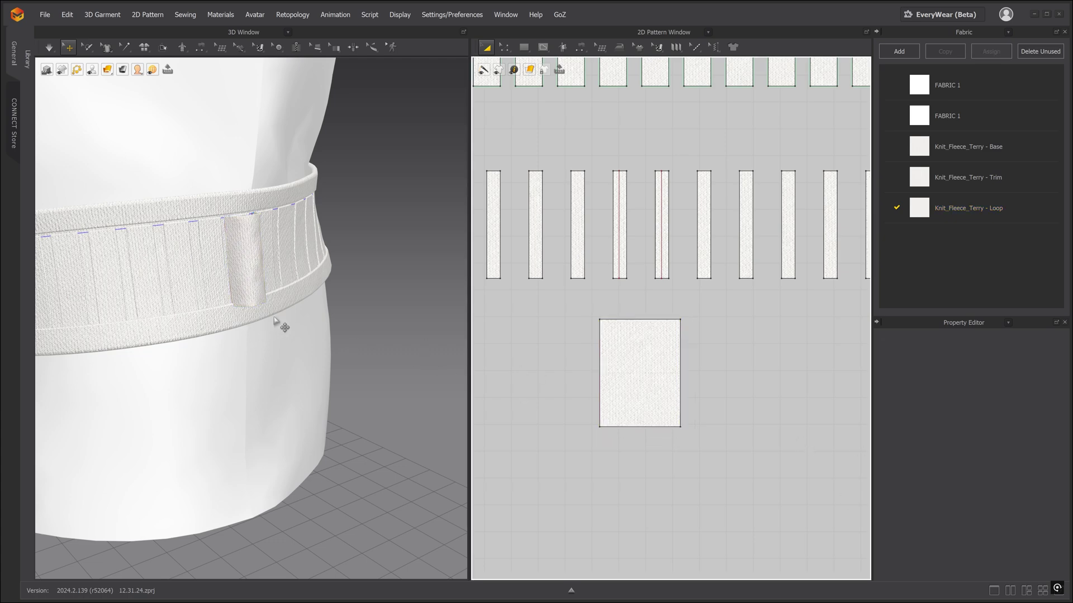
click(246, 246)
mouse_move(314, 267)
right_down()
mouse_move(263, 281)
mouse_move(392, 276)
mouse_move(277, 292)
mouse_move(300, 300)
mouse_move(319, 288)
right_up()
click(393, 276)
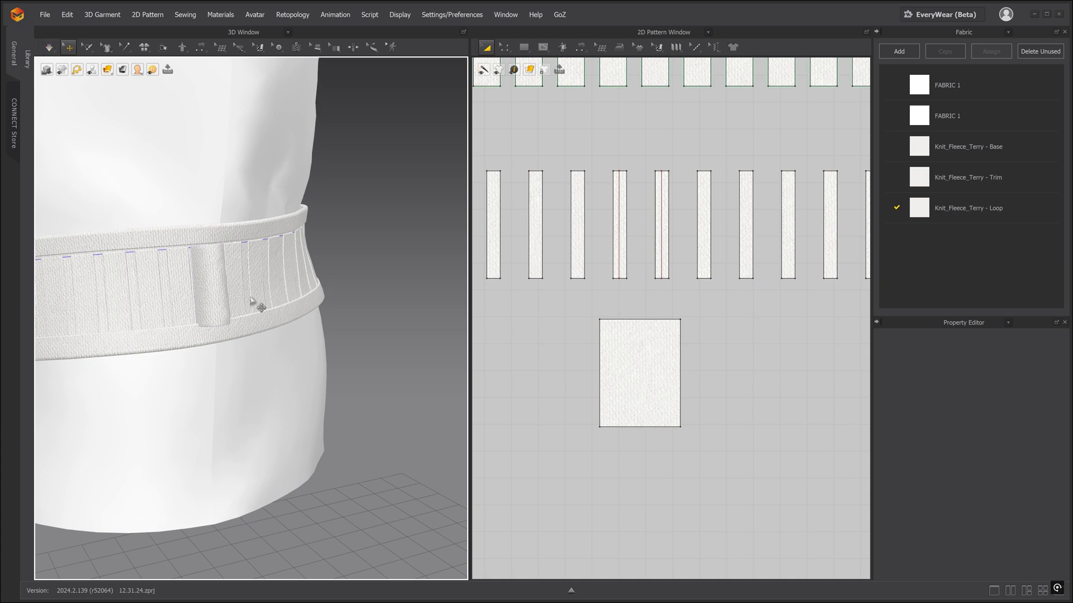
- Copy the loop panel and paste it over a belt segment farther around the waist
right_drag(251, 302, 358, 283)
right_click(364, 275)
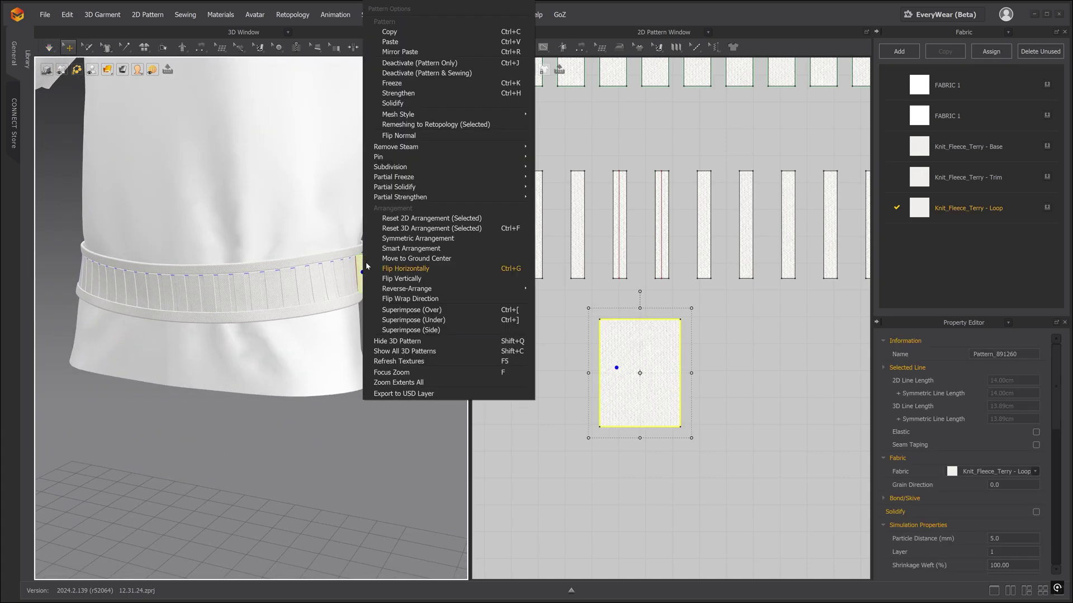
click(395, 34)
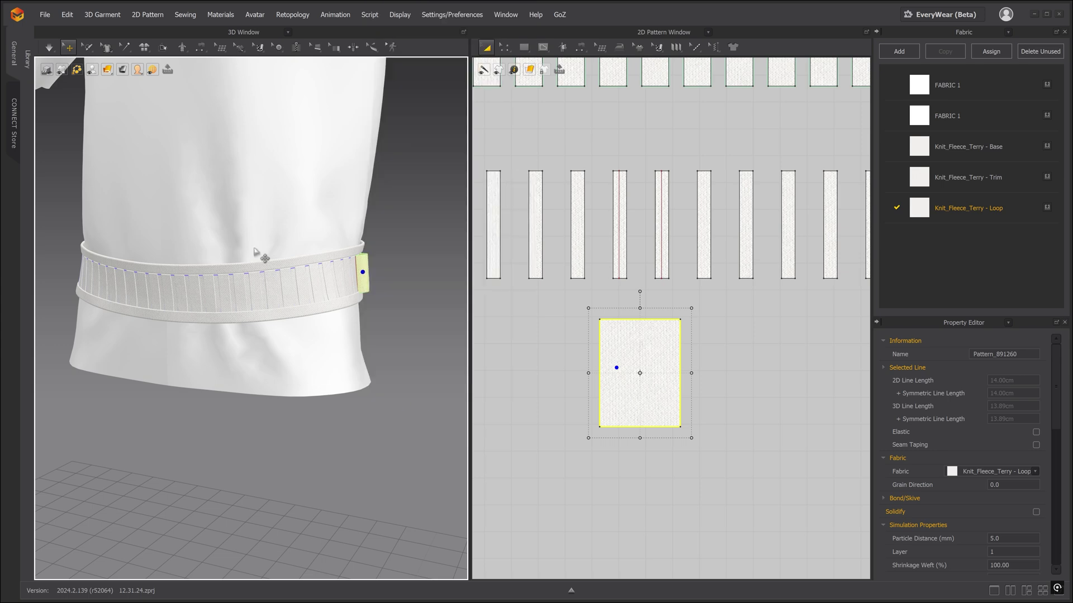
mouse_move(261, 256)
right_down()
mouse_move(230, 270)
mouse_move(266, 324)
mouse_move(236, 337)
mouse_move(287, 278)
mouse_move(261, 272)
right_up()
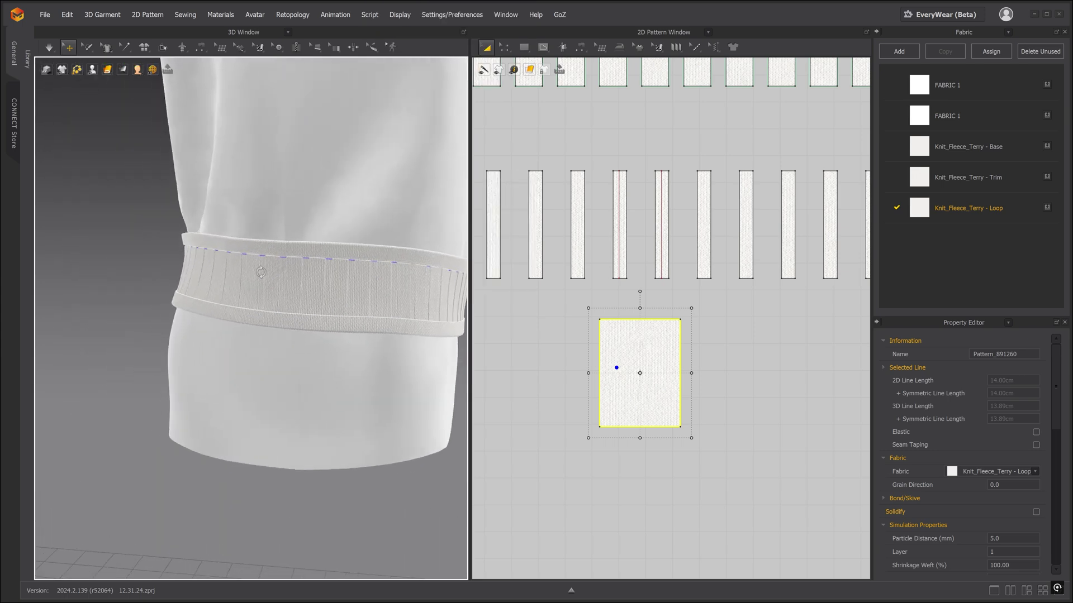
right_click(290, 278)
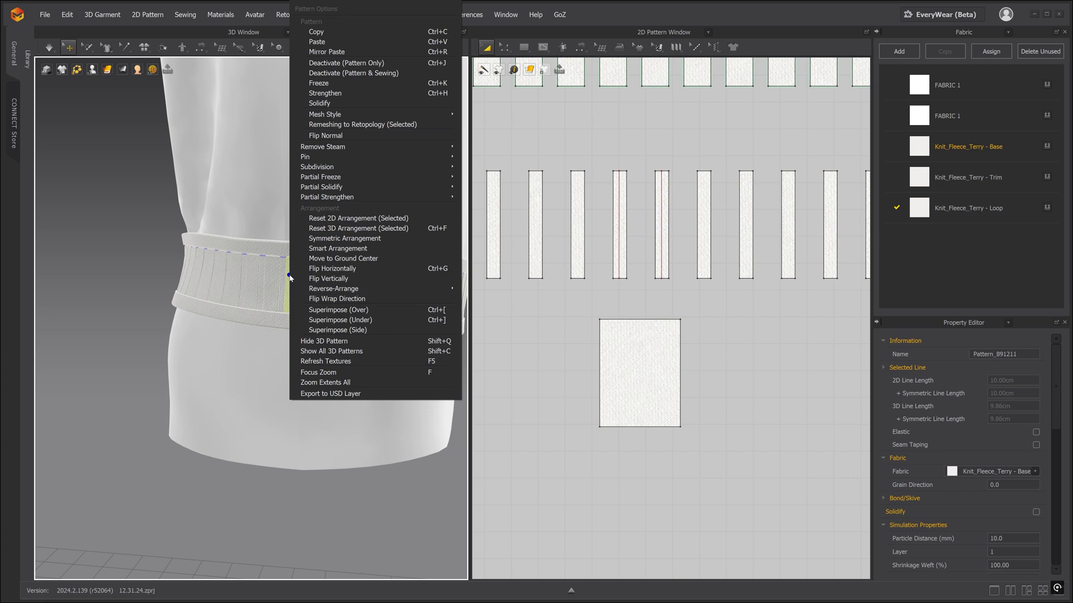
click(329, 42)
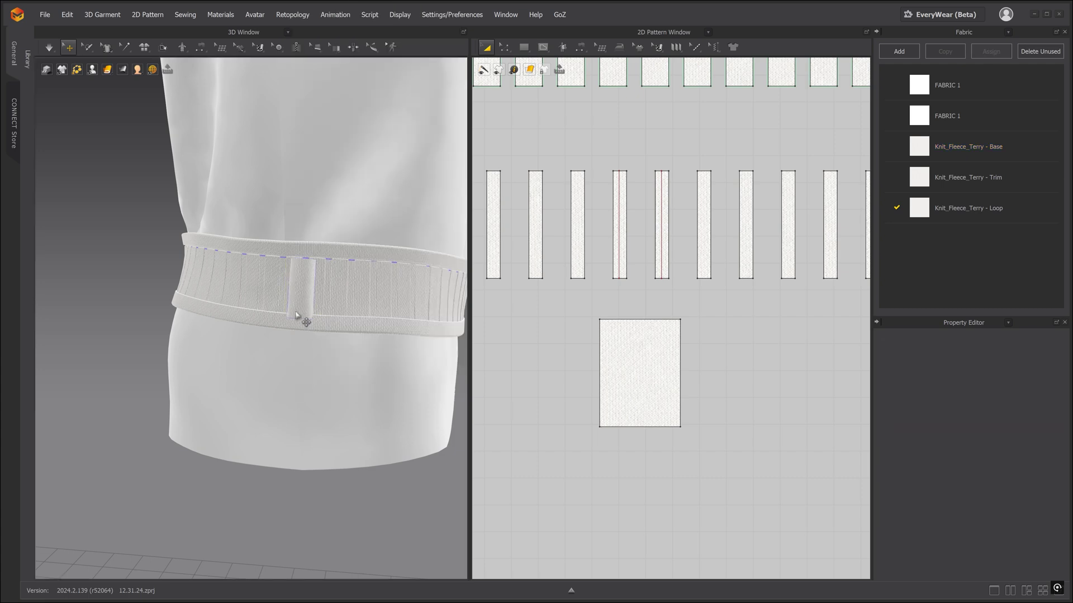
- Locate the narrow strips behind the pasted loop panel and place its 2D pattern directly below them
mouse_move(297, 316)
right_down()
mouse_move(274, 291)
mouse_move(290, 283)
mouse_move(312, 302)
right_up()
click(292, 267)
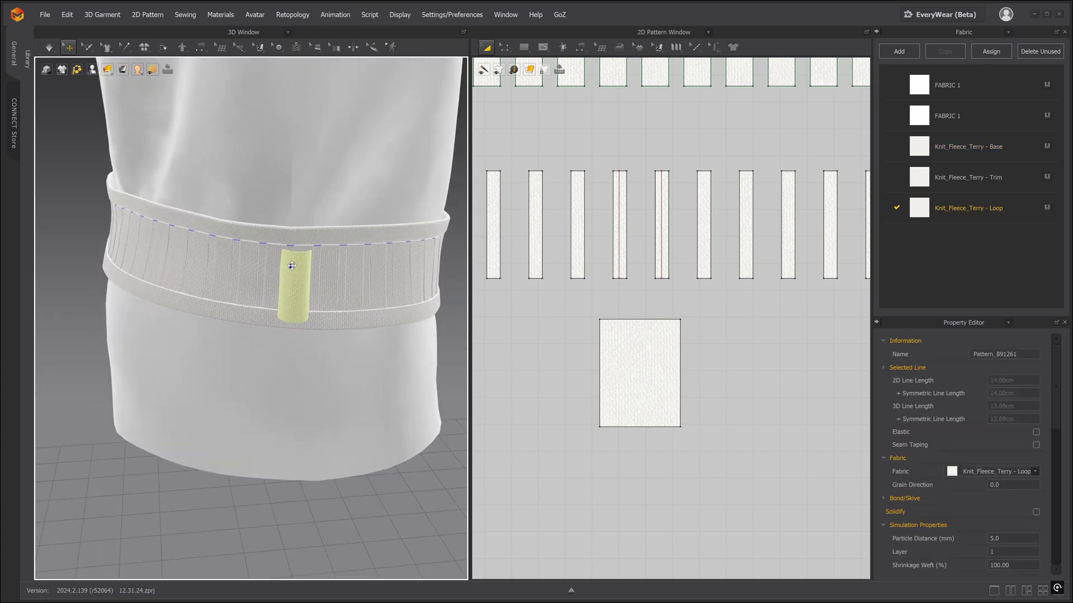
middle_drag(292, 266, 315, 234)
scroll(314, 234, up, 2)
click(309, 210)
scroll(774, 204, down, 6)
click(833, 311)
scroll(833, 312, up, 5)
middle_drag(609, 309, 695, 344)
middle_drag(307, 240, 264, 297)
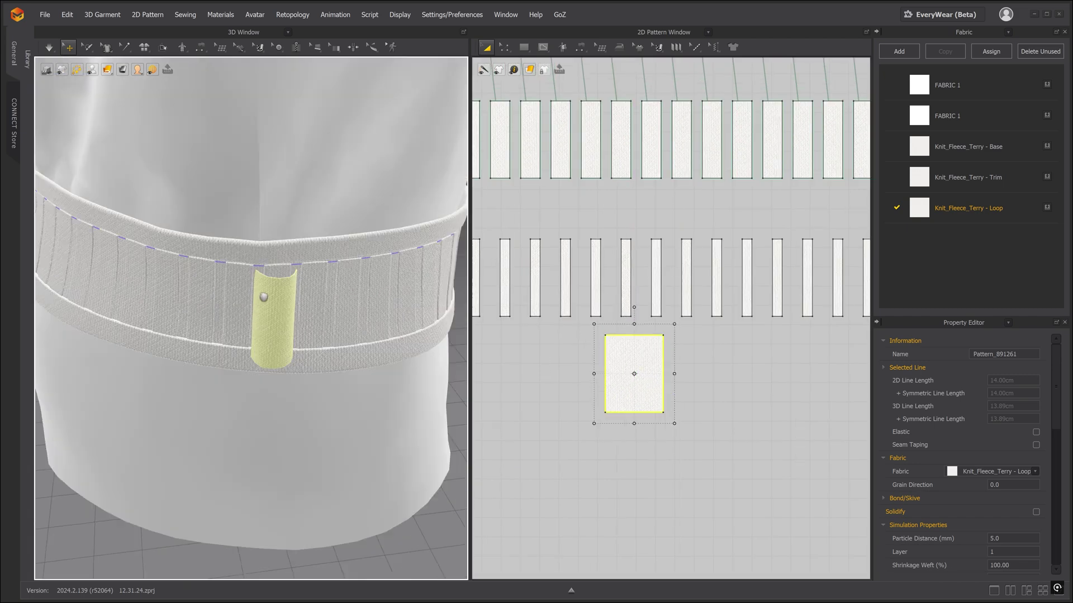
- Draw a full-height vertical internal line down the middle of the strip behind the pasted loop panel's left side
right_drag(263, 297, 257, 270)
click(256, 269)
key(g)
scroll(618, 299, up, 4)
click(635, 167)
double_click(634, 336)
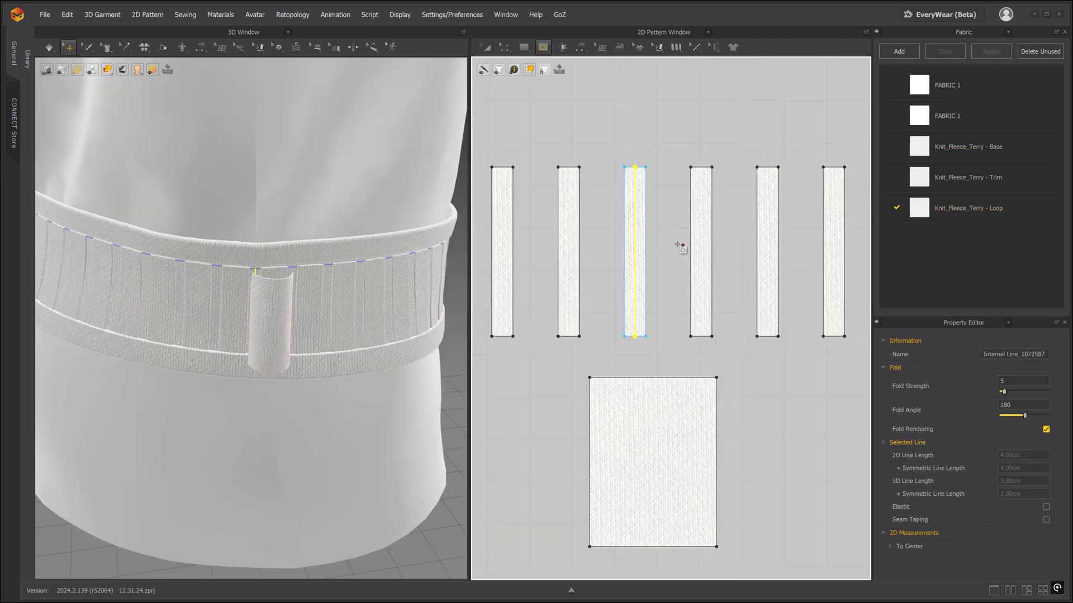
- Copy the new internal line and paste it at the centre of the adjacent strip behind the loop's right side
click(504, 47)
click(634, 229)
key(ctrl+c)
key(ctrl+v)
click(701, 252)
- Segment-sew the two strips' centre internal lines to the loop panel's side edges and simulate while tugging the loop into place
click(581, 48)
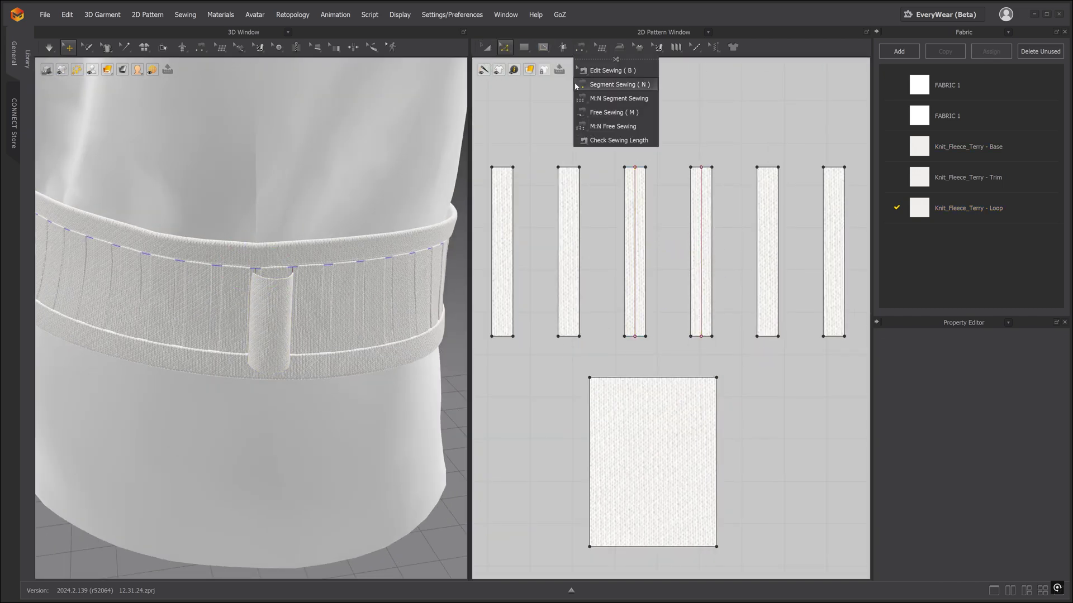
click(581, 85)
click(634, 223)
click(589, 419)
click(702, 252)
click(716, 419)
key(space)
drag(284, 319, 280, 307)
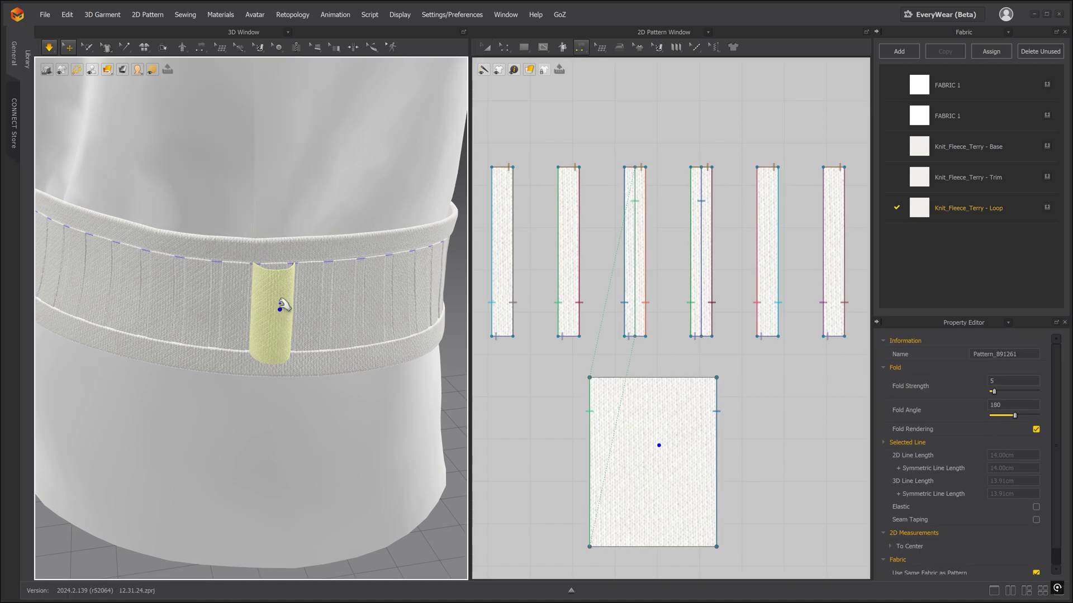
key(space)
- Simulate the garment and pull the belt's upper trim slightly upward at the side of the waist
scroll(376, 341, down, 5)
click(376, 340)
right_drag(399, 336, 343, 311)
scroll(391, 350, down, 2)
middle_drag(343, 311, 365, 343)
key(space)
right_drag(217, 311, 196, 299)
mouse_move(190, 300)
mouse_down()
mouse_move(212, 287)
mouse_move(185, 285)
mouse_move(193, 288)
mouse_up()
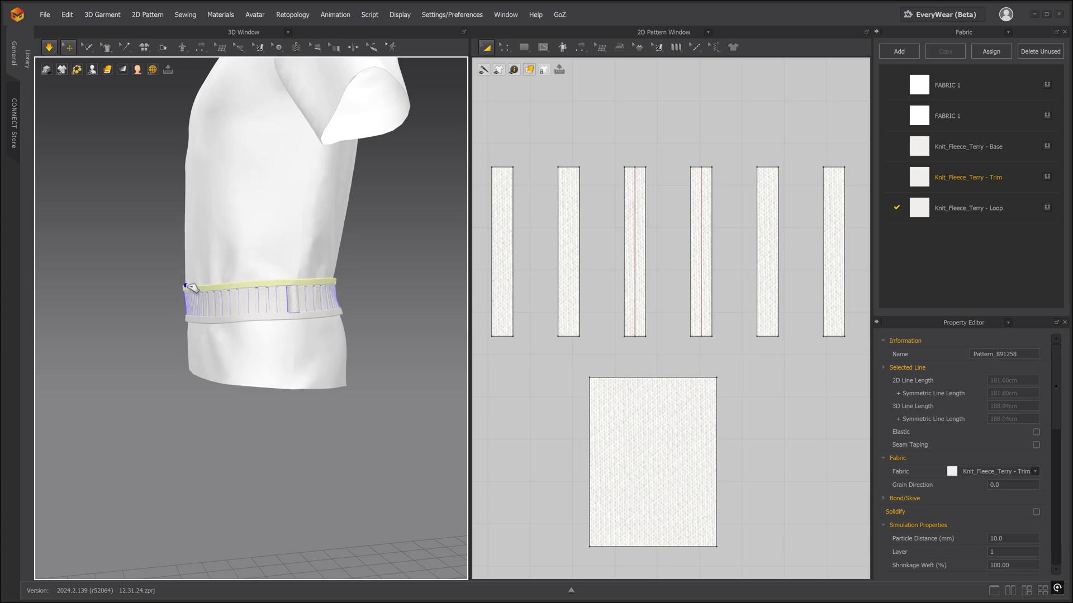
click(373, 336)
key(space)
key(b)
- Simulate the garment and tug the shirt fabric above and below the belt to settle it at the back
right_drag(407, 370, 340, 342)
scroll(343, 379, up, 2)
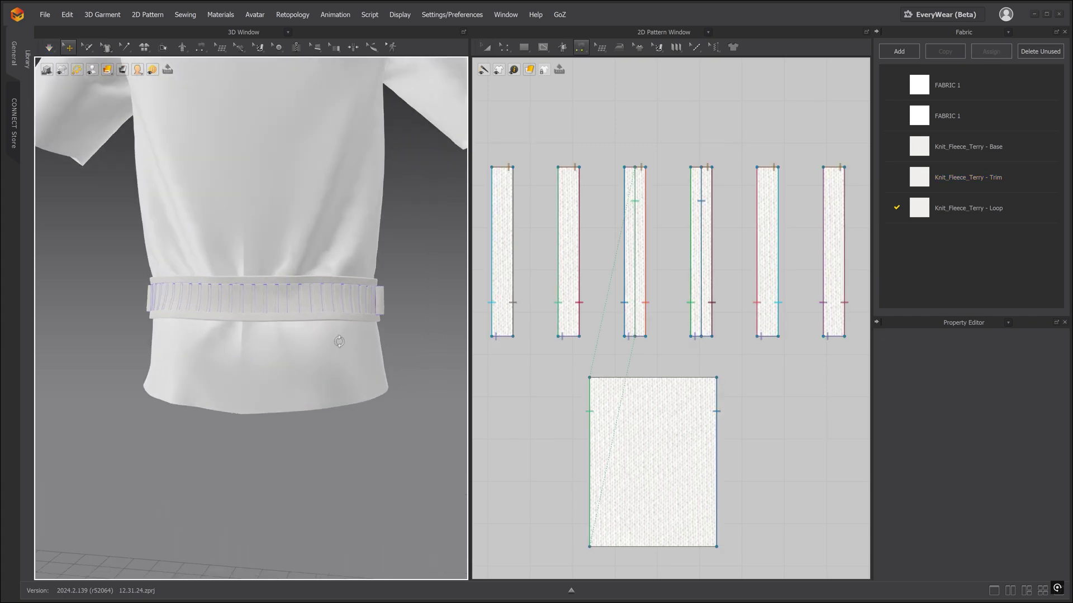
key(space)
drag(165, 336, 152, 349)
drag(275, 342, 282, 347)
drag(328, 273, 335, 263)
drag(186, 261, 170, 261)
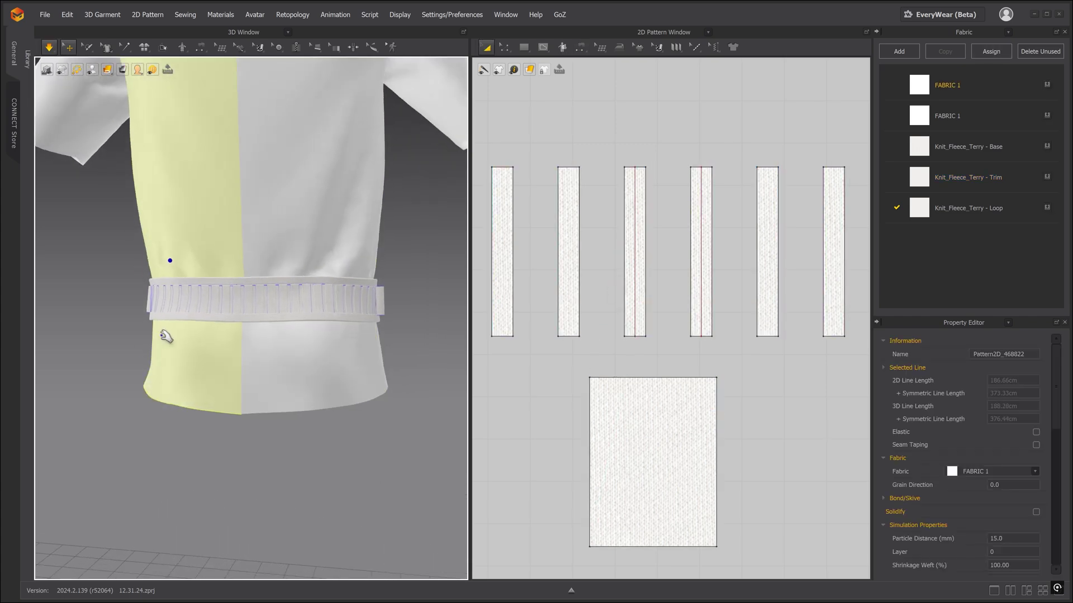
click(360, 363)
click(391, 412)
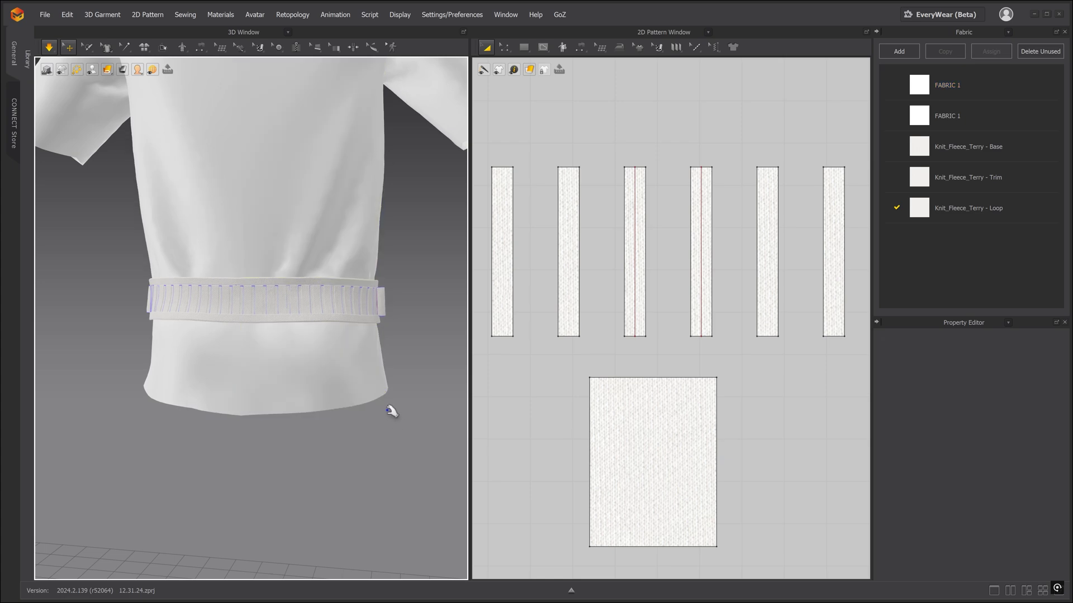
right_drag(392, 412, 320, 371)
scroll(344, 374, up, 2)
key(space)
key(b)
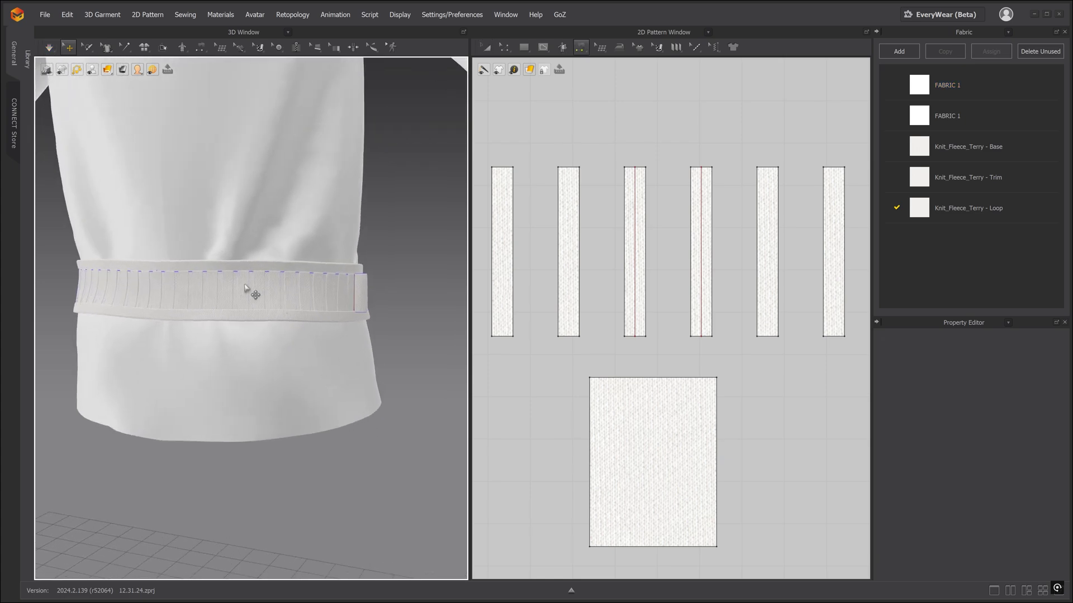
- Layer-clone a belt segment at the back over itself and place the copy's 2D pattern above the segment row
click(244, 288)
scroll(763, 415, down, 5)
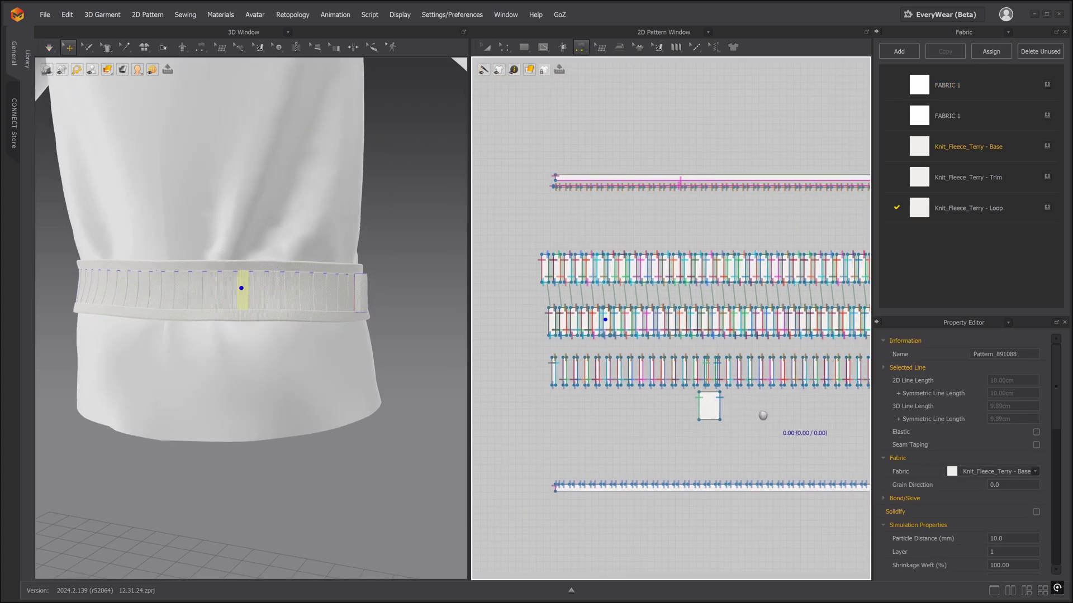
click(486, 48)
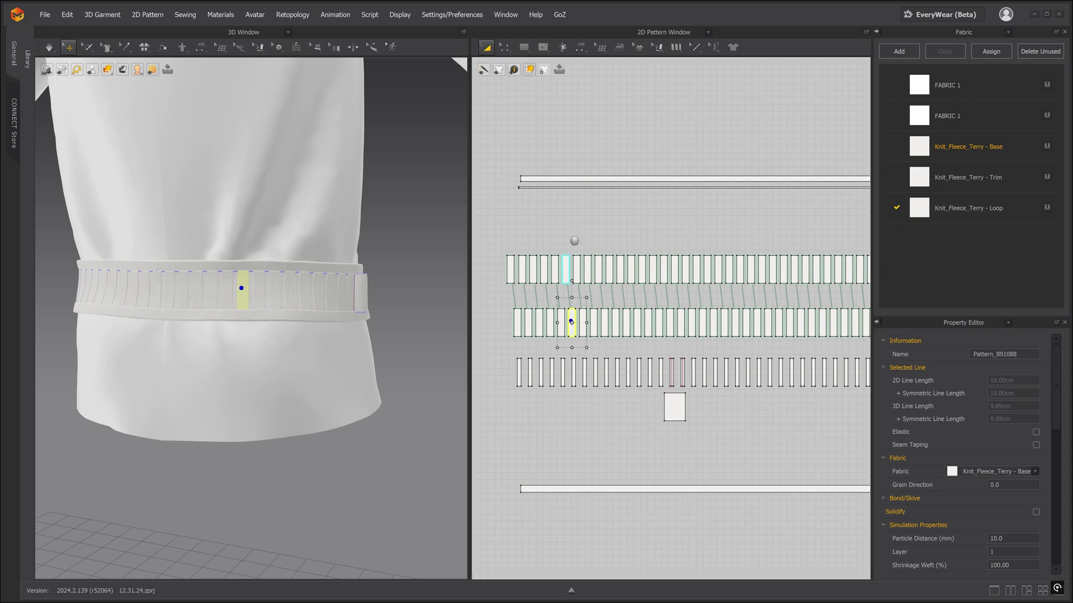
scroll(571, 322, up, 4)
right_click(626, 295)
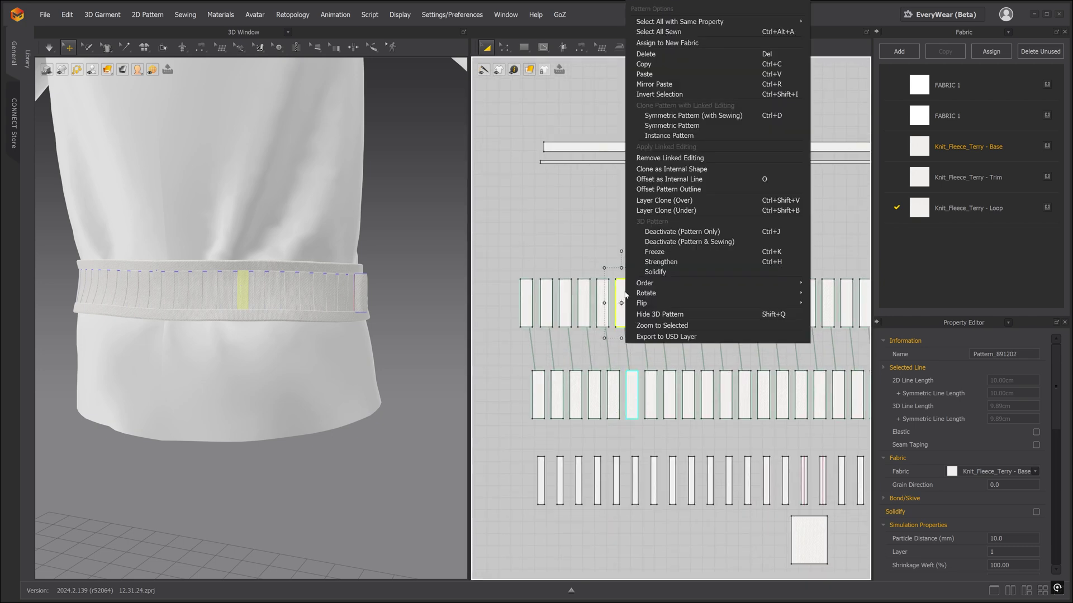
click(678, 200)
click(626, 219)
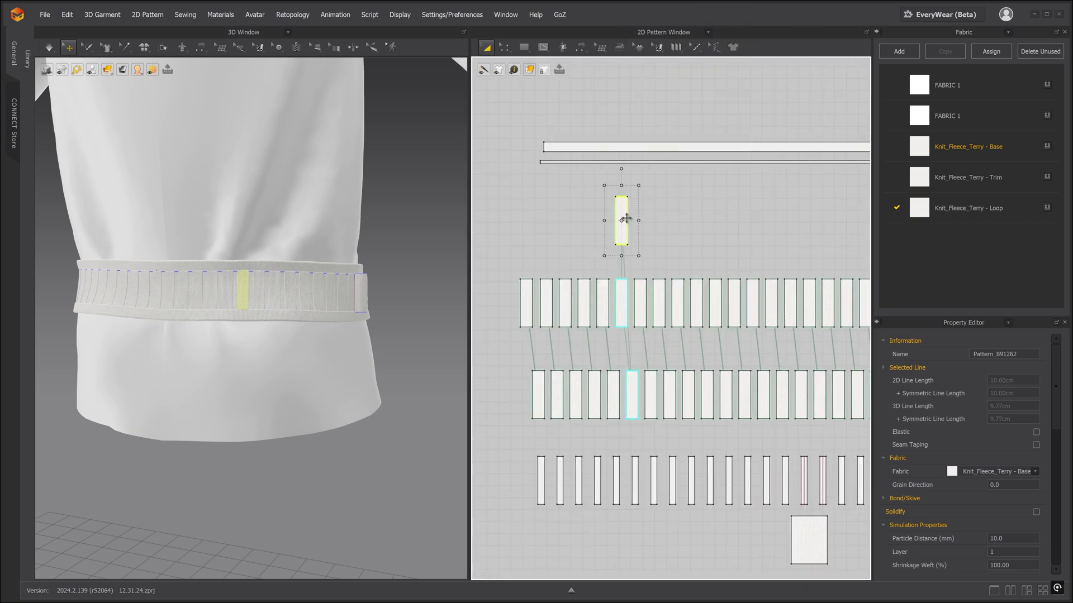
- Remove the cloned segment's linked editing and delete the sewing that attaches it to the original segment
right_click(628, 208)
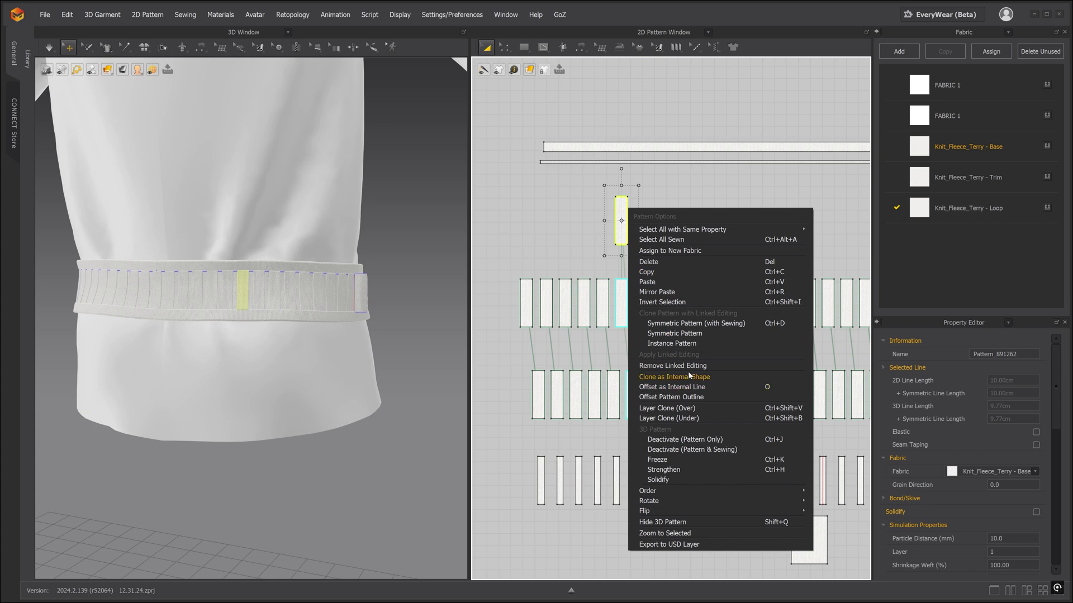
click(686, 366)
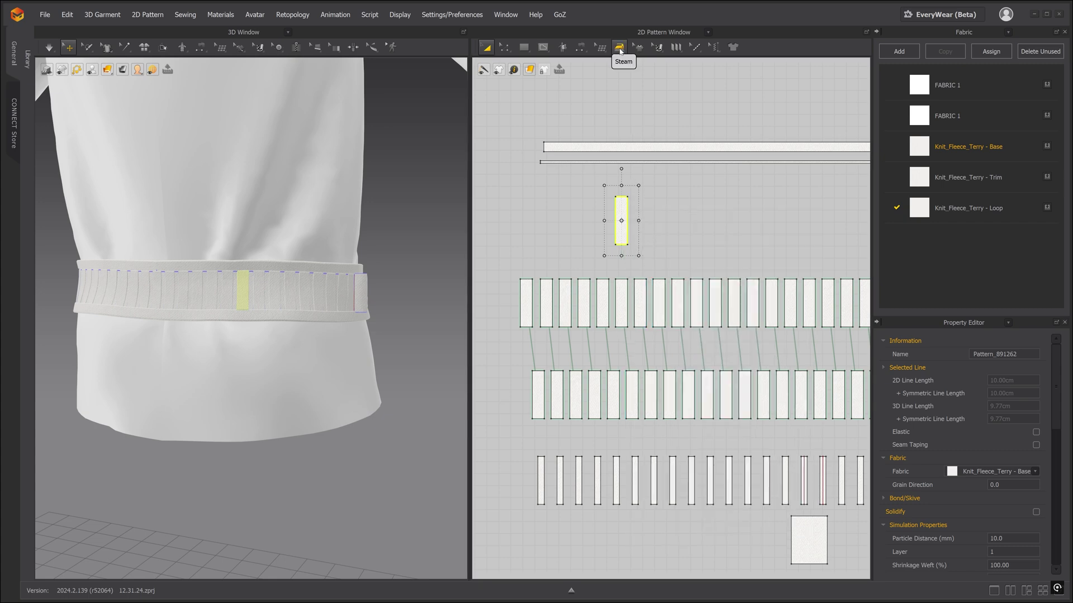
click(581, 48)
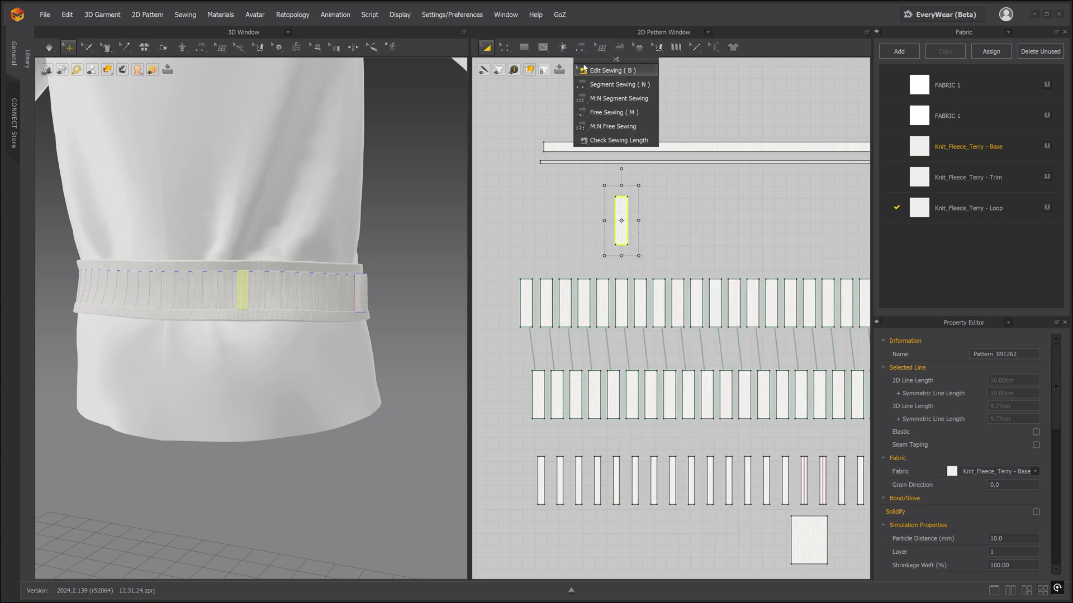
click(606, 70)
drag(655, 258, 656, 257)
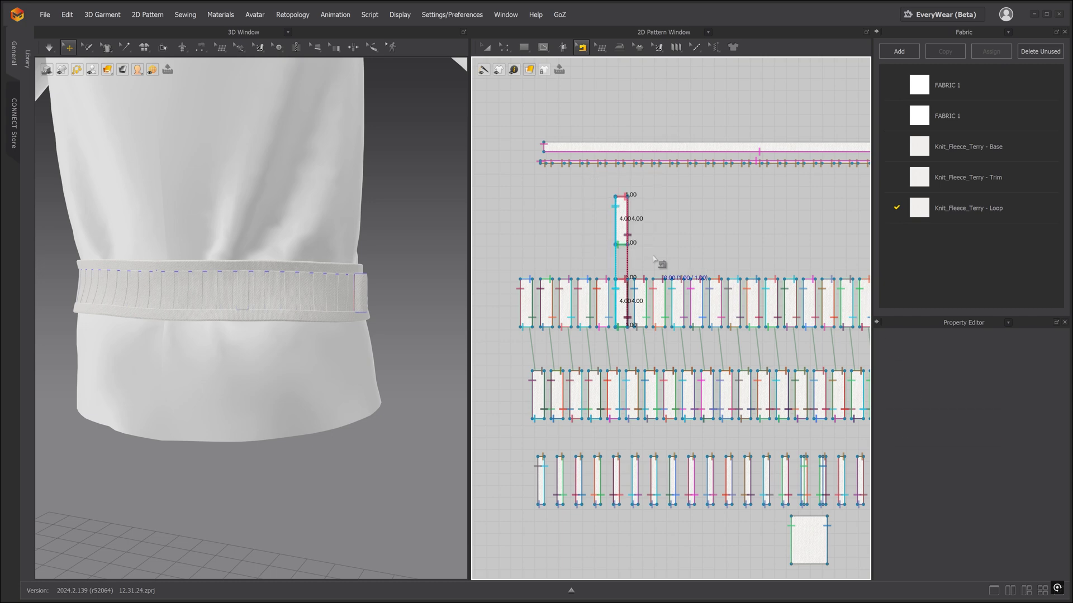
key(Delete)
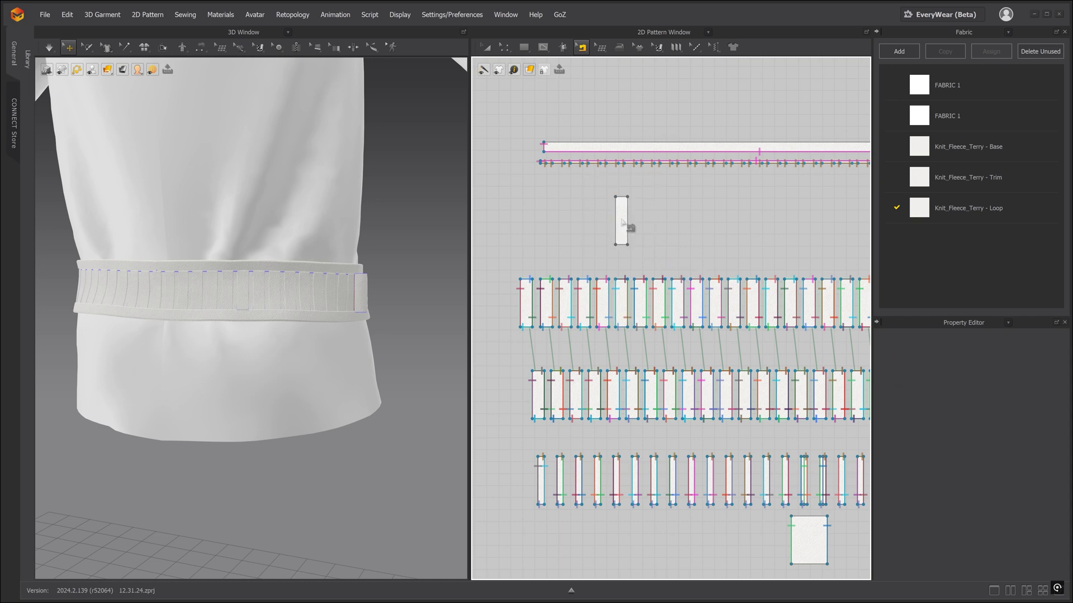
- Widen the cloned segment symmetrically to 12 cm
key(a)
click(622, 218)
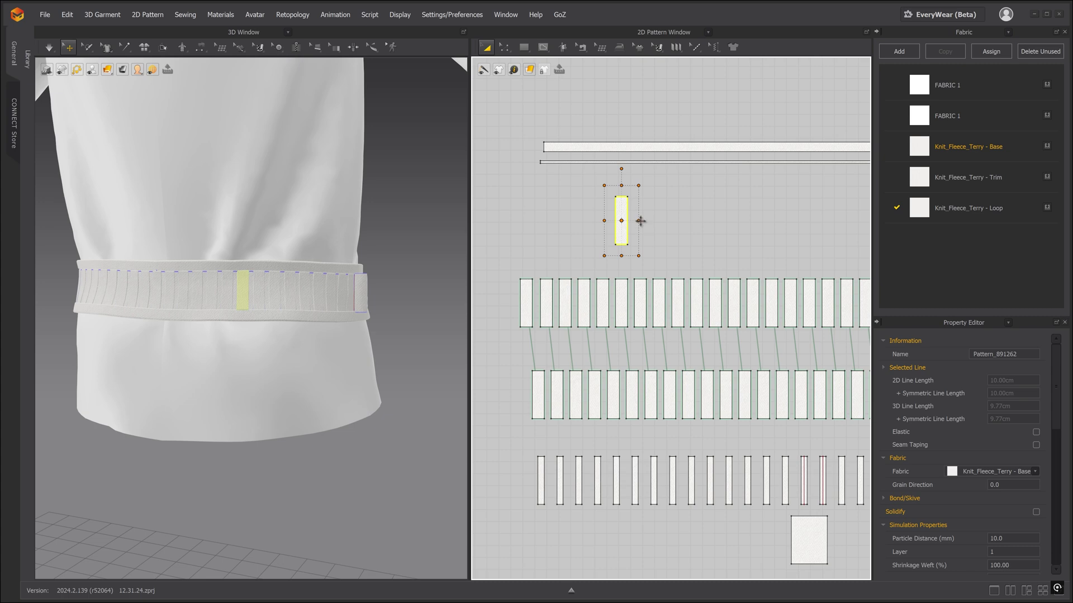
drag(640, 220, 669, 220)
right_click(668, 220)
click(556, 305)
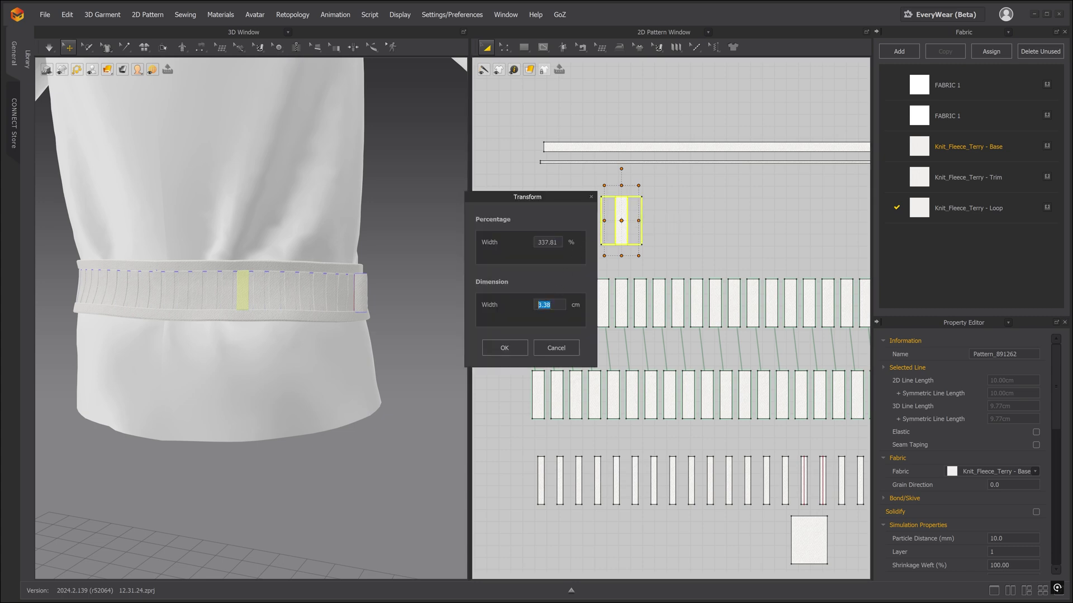
text(12)
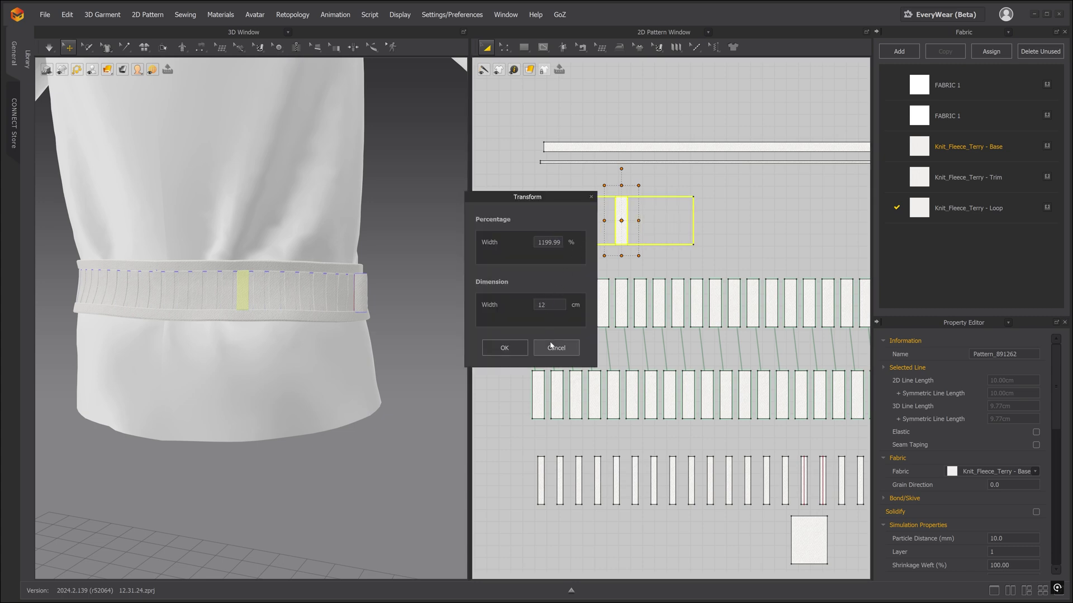
click(512, 349)
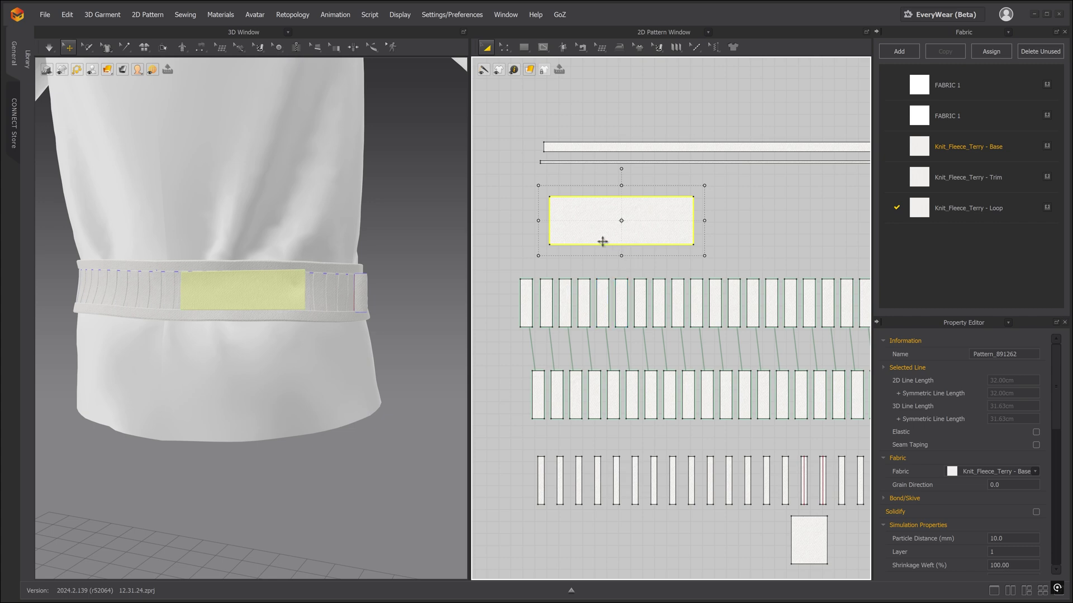
- Shift the widened panel's 2D pattern sideways above the segment row and move the panel outward from the belt in 3D
drag(603, 239, 651, 232)
click(603, 286)
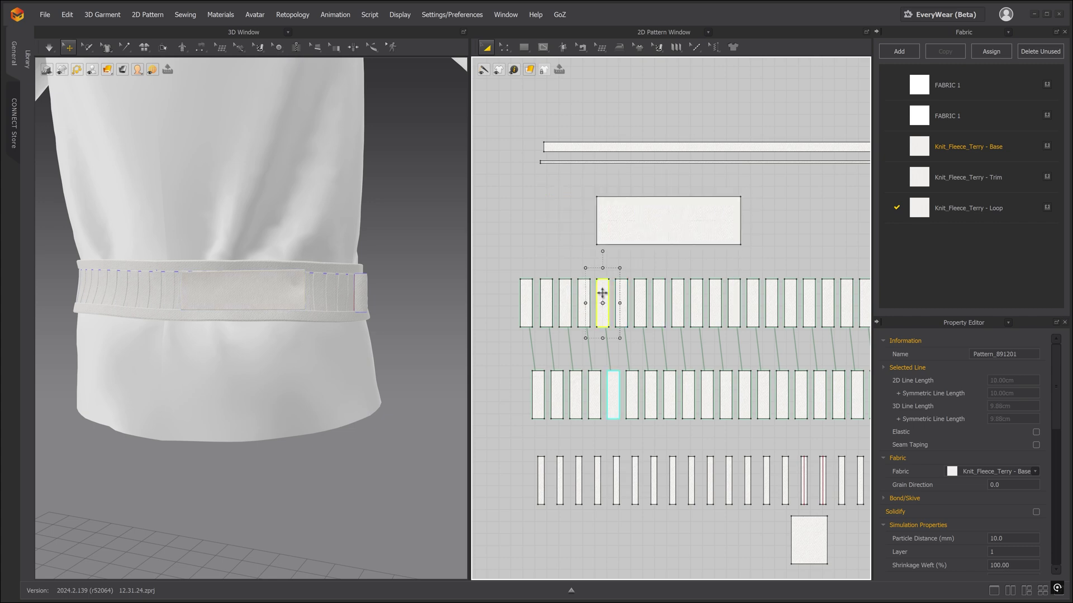
scroll(256, 283, up, 5)
right_drag(255, 277, 262, 271)
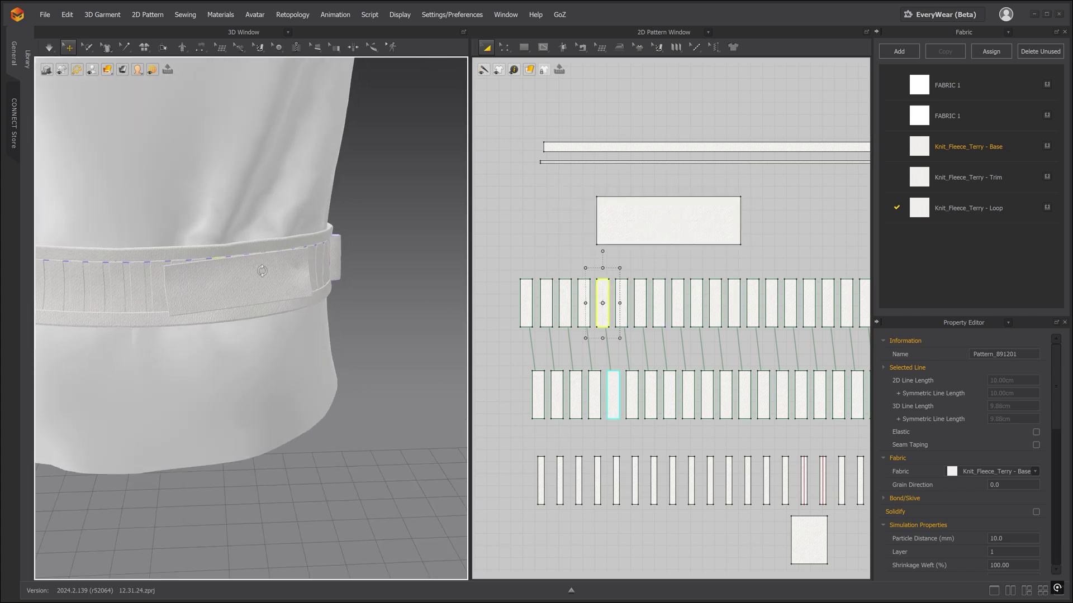
drag(247, 279, 285, 268)
scroll(239, 279, up, 2)
scroll(239, 278, up, 2)
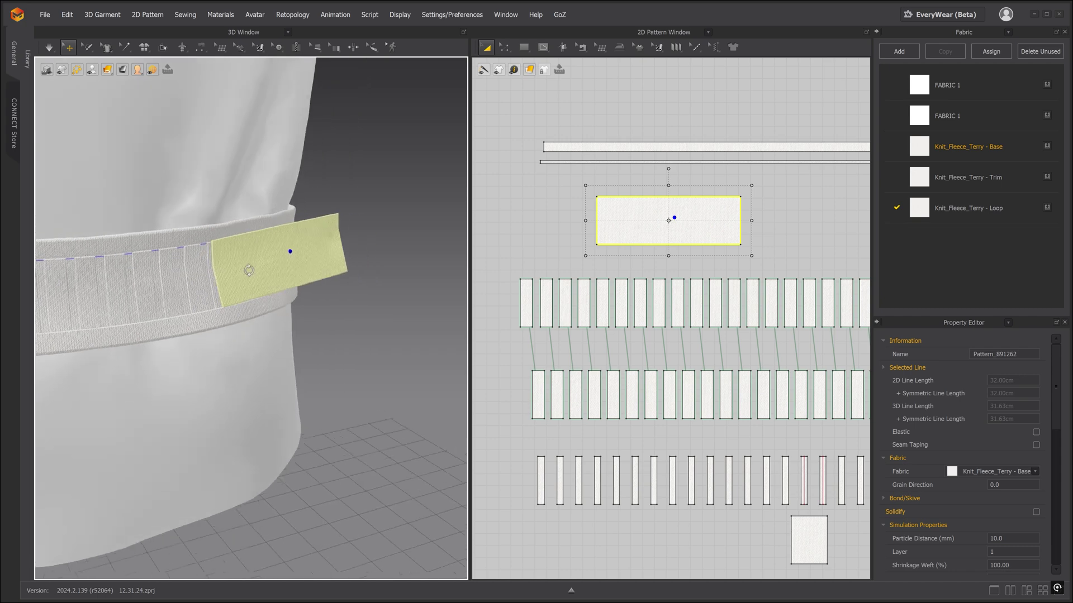
right_drag(233, 269, 227, 237)
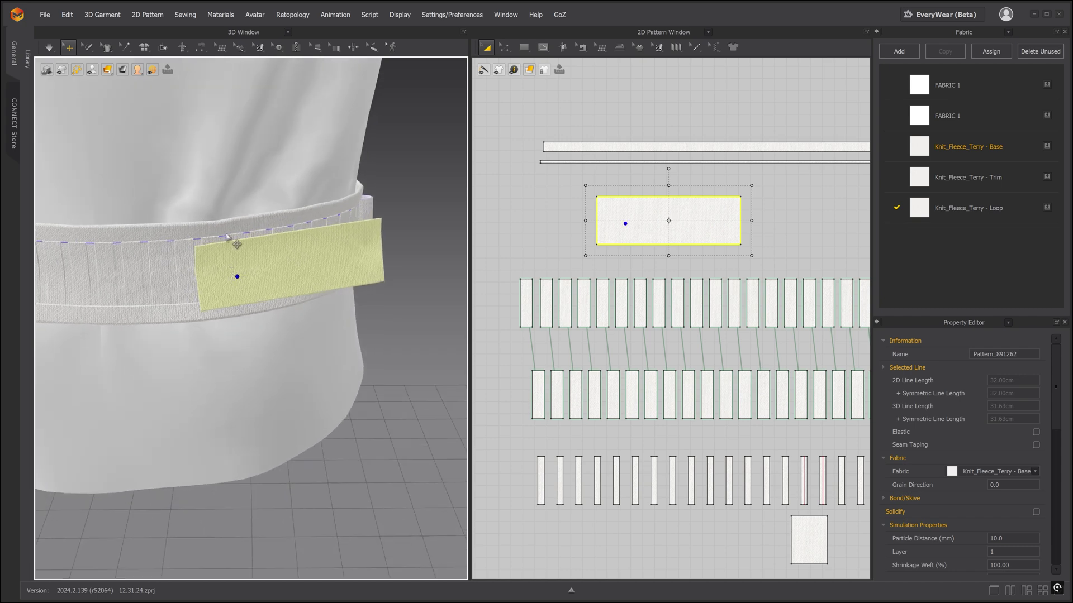
click(211, 241)
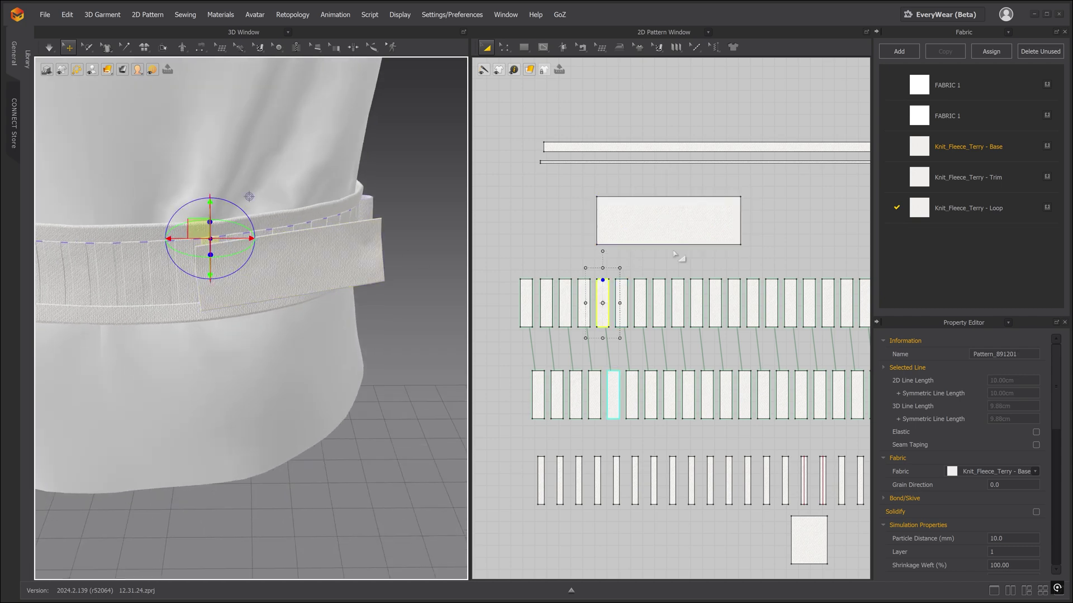
- Reduce the widened panel's height to 2 cm by raising its lower edge with Edit Pattern, then refresh its mesh
right_drag(674, 256, 662, 260)
click(660, 256)
click(503, 48)
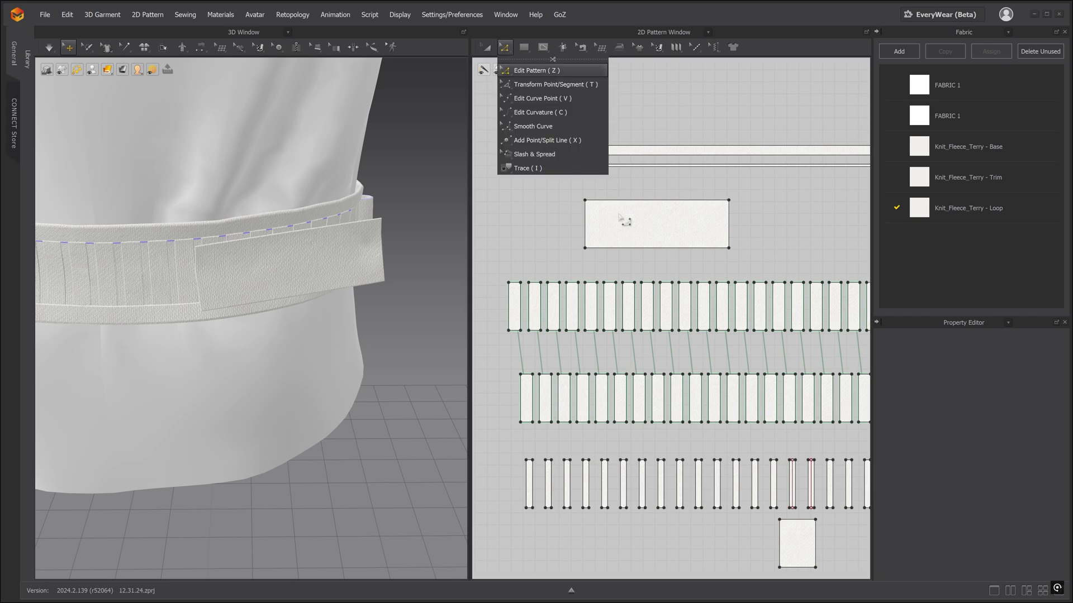
drag(627, 248, 626, 223)
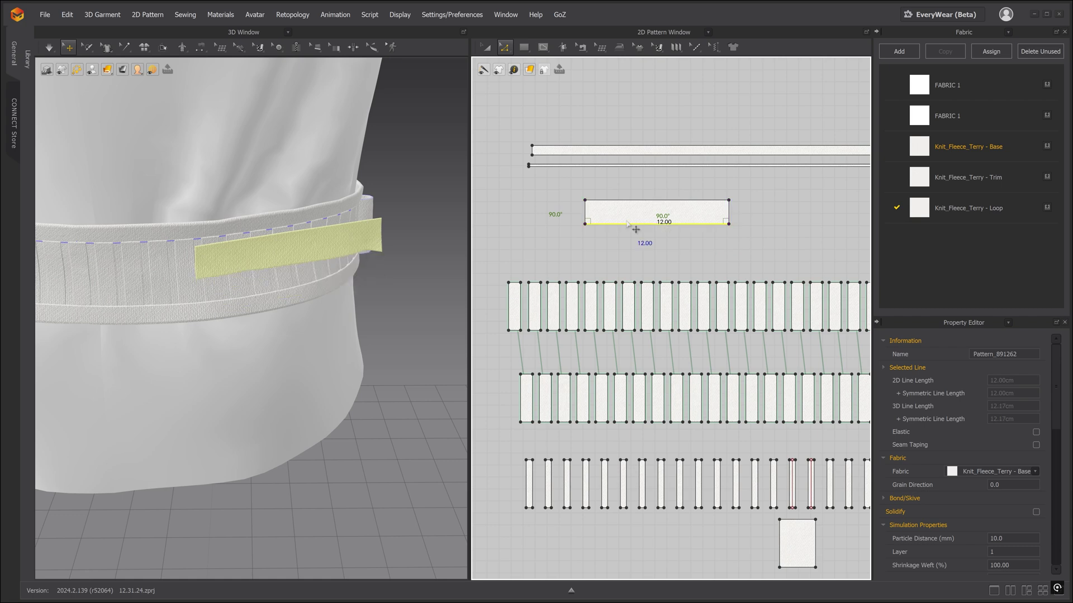
scroll(657, 237, up, 2)
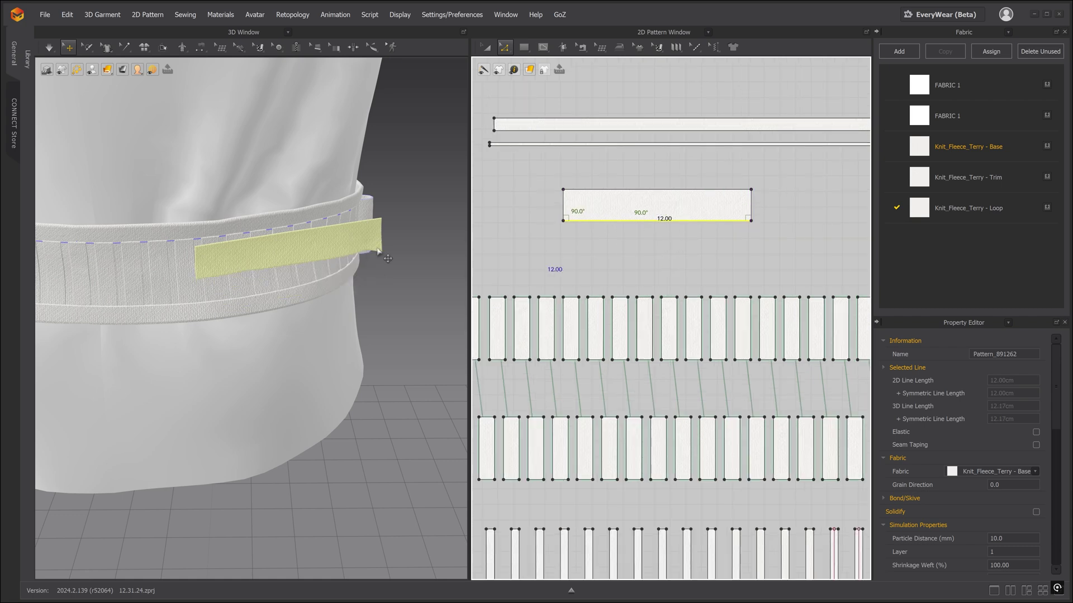
mouse_move(399, 244)
right_down()
mouse_move(383, 244)
mouse_move(400, 247)
right_up()
key(space)
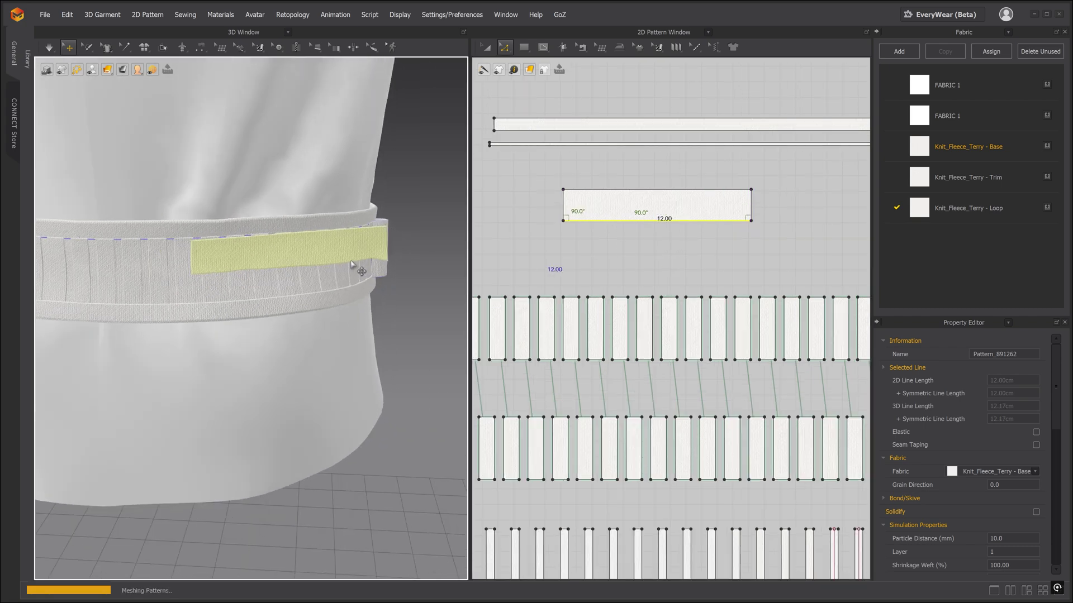
click(657, 257)
- Offset the strip's left edge as three internal lines spaced 3 cm apart, extended to the pattern outline
right_click(563, 210)
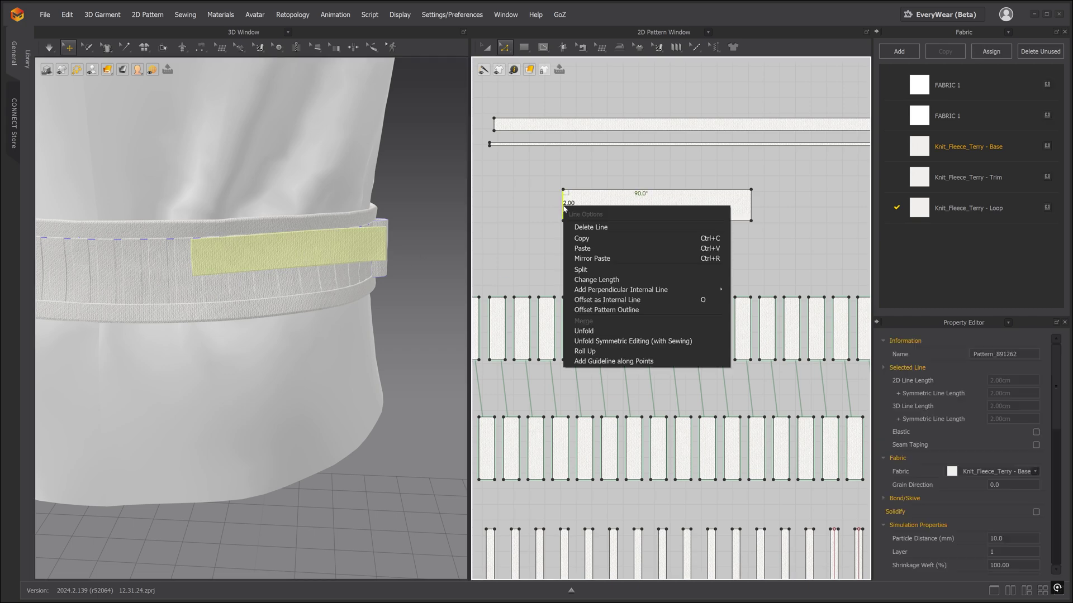
click(632, 300)
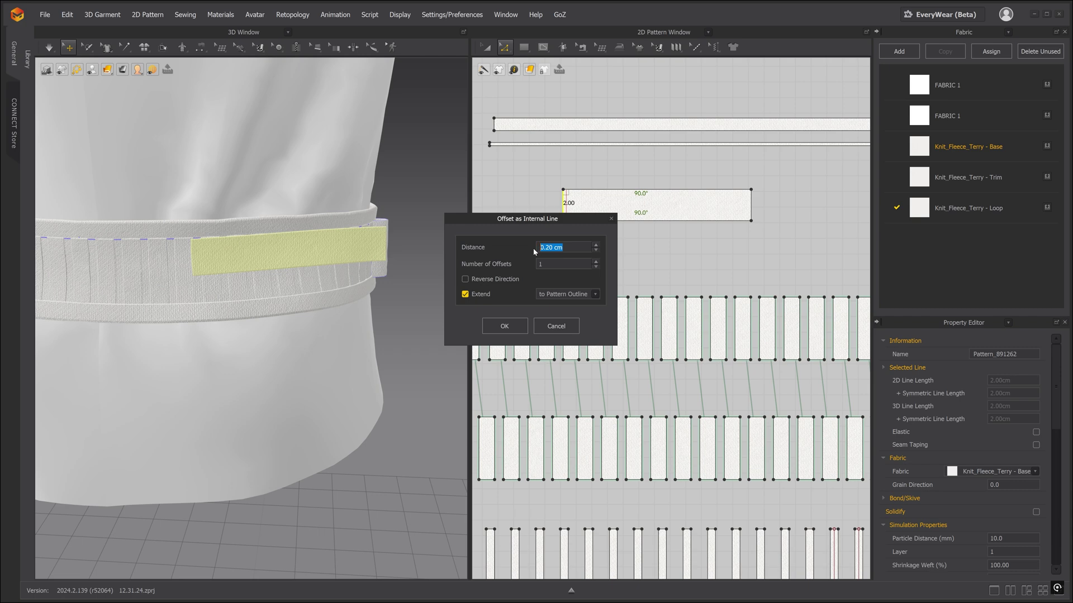
text(3)
click(519, 328)
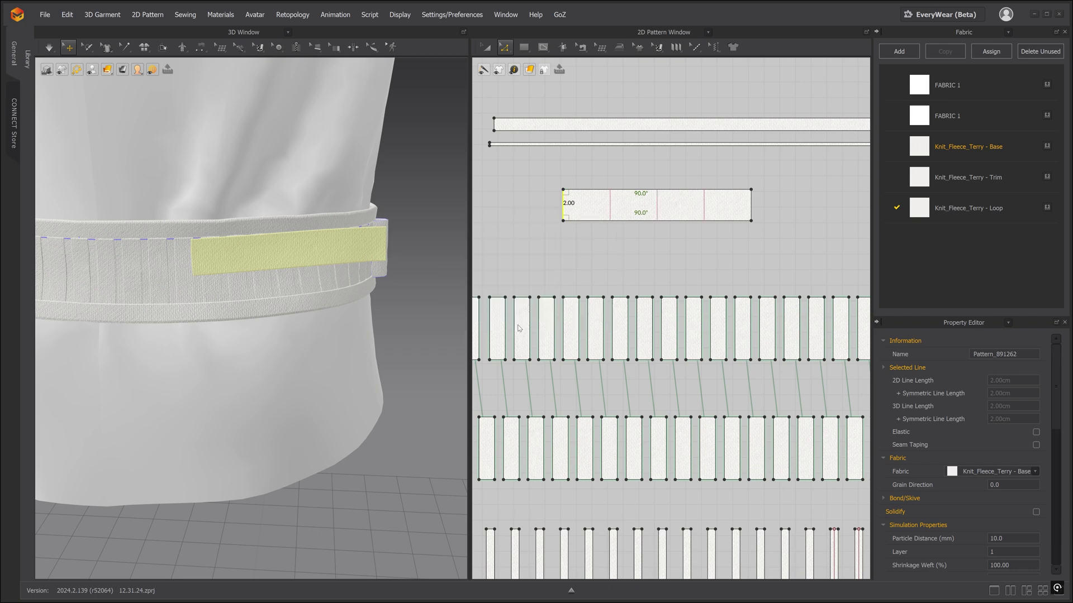
- Copy the strip's first internal line and paste it just inside the strip's left end
click(599, 273)
click(610, 211)
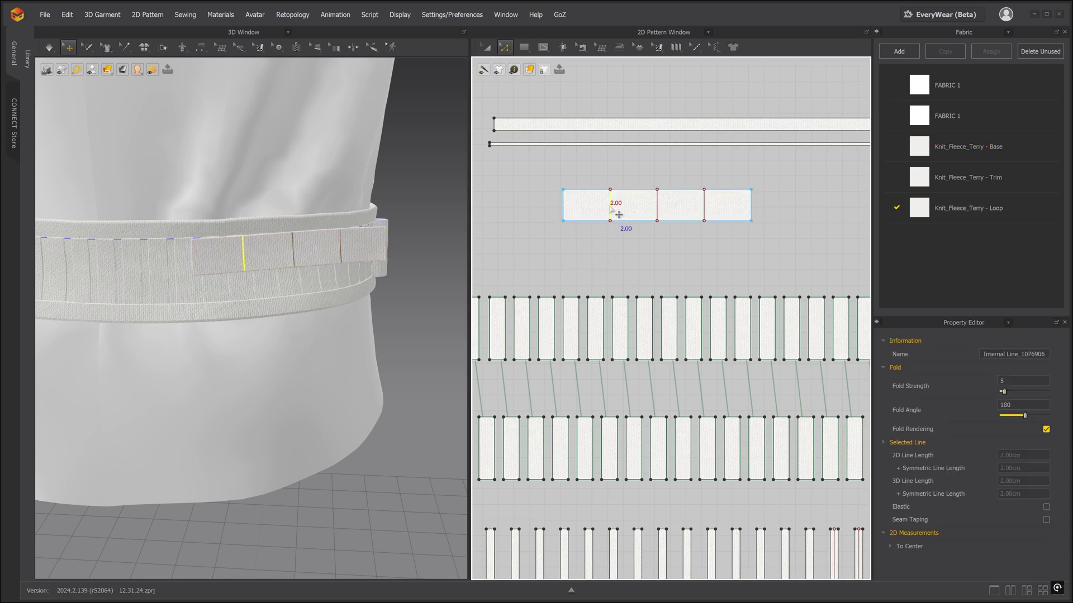
drag(618, 215, 578, 195)
click(571, 209)
scroll(573, 211, up, 3)
click(619, 232)
scroll(636, 251, down, 3)
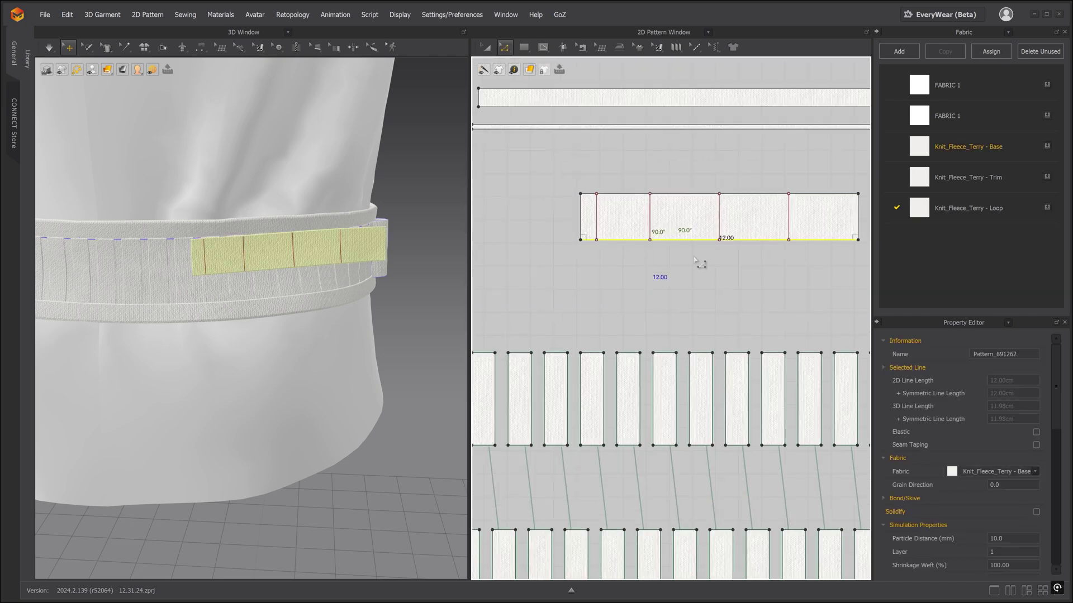
- Paste another copy of the internal line just inside the strip's right end
middle_drag(699, 261, 622, 269)
click(710, 229)
drag(719, 237, 769, 229)
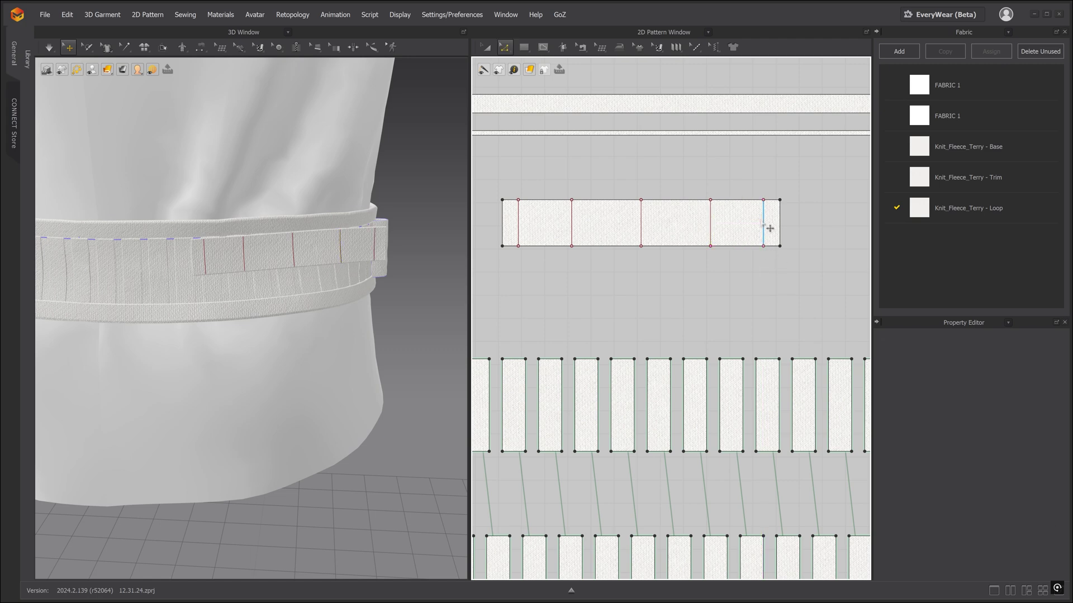
- Extend the strip's left edge slightly outward with Edit Pattern, shifting the nearest internal line outward
scroll(603, 263, up, 3)
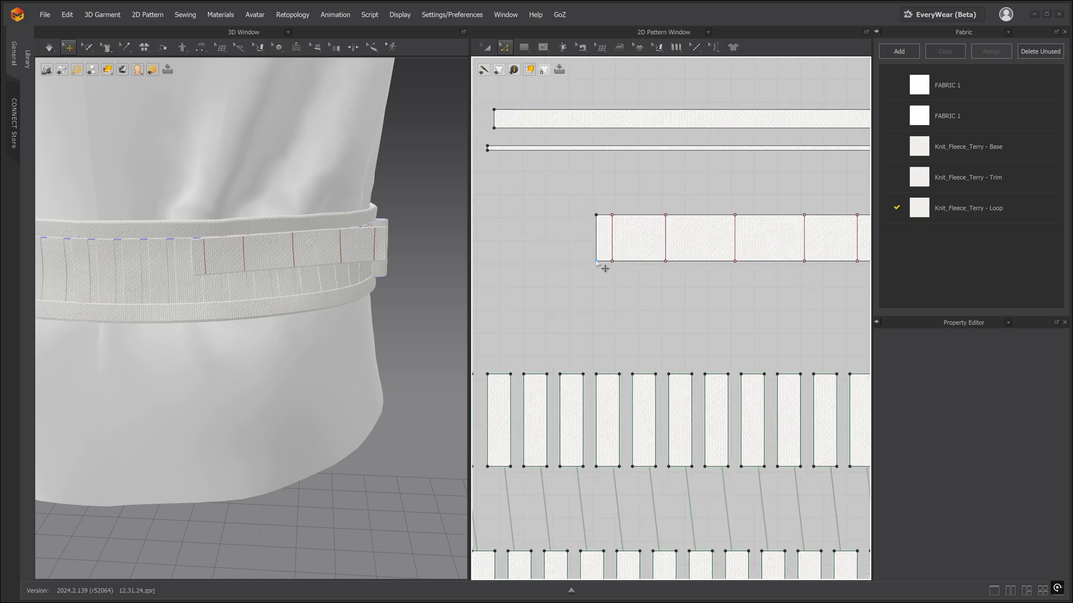
mouse_move(597, 233)
mouse_down()
mouse_move(581, 233)
mouse_move(616, 228)
mouse_up()
click(648, 288)
scroll(648, 287, down, 3)
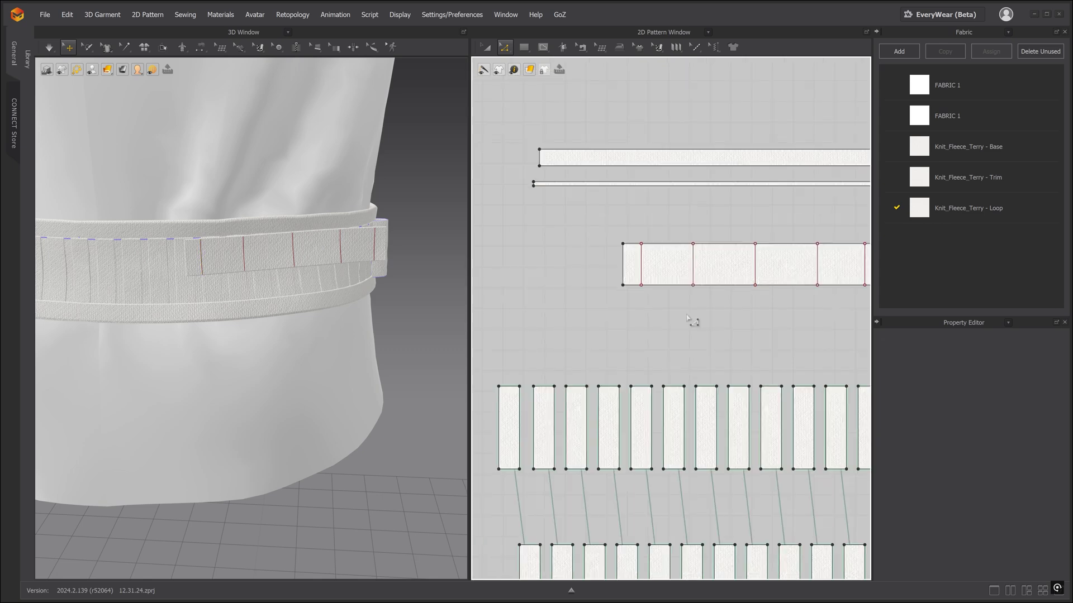
- Draw a vertical internal line about 4 cm long down the wide belt panel behind the strip's left end
right_drag(211, 253, 219, 264)
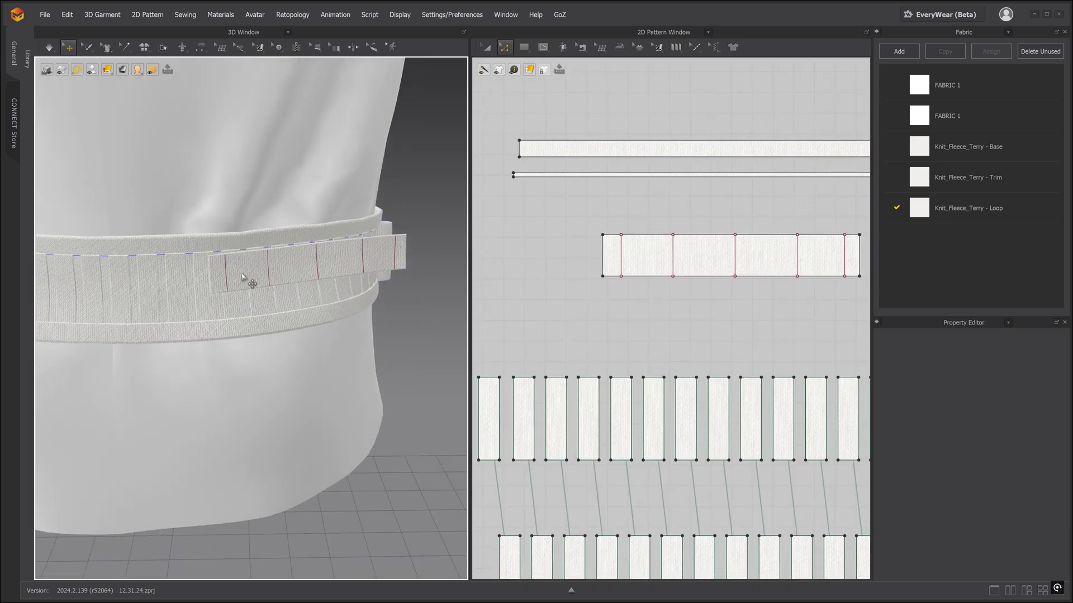
click(206, 284)
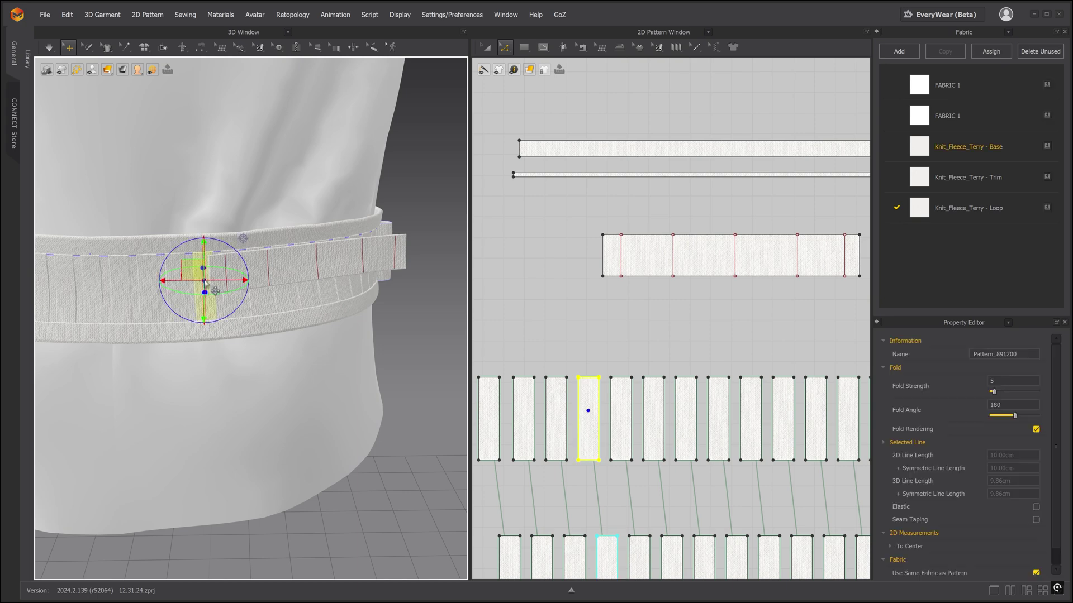
scroll(662, 280, down, 2)
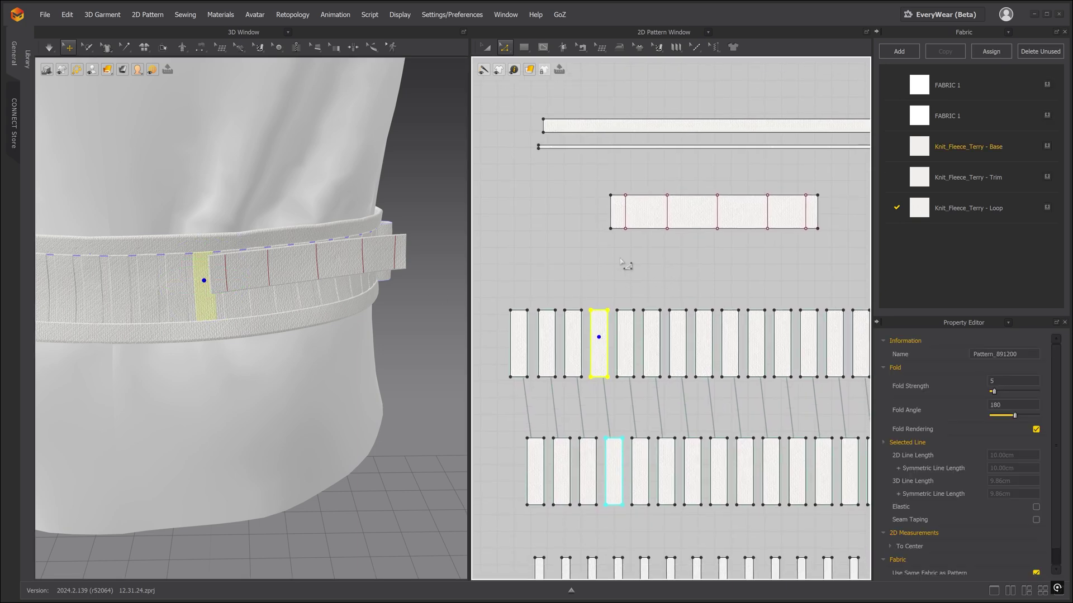
click(542, 48)
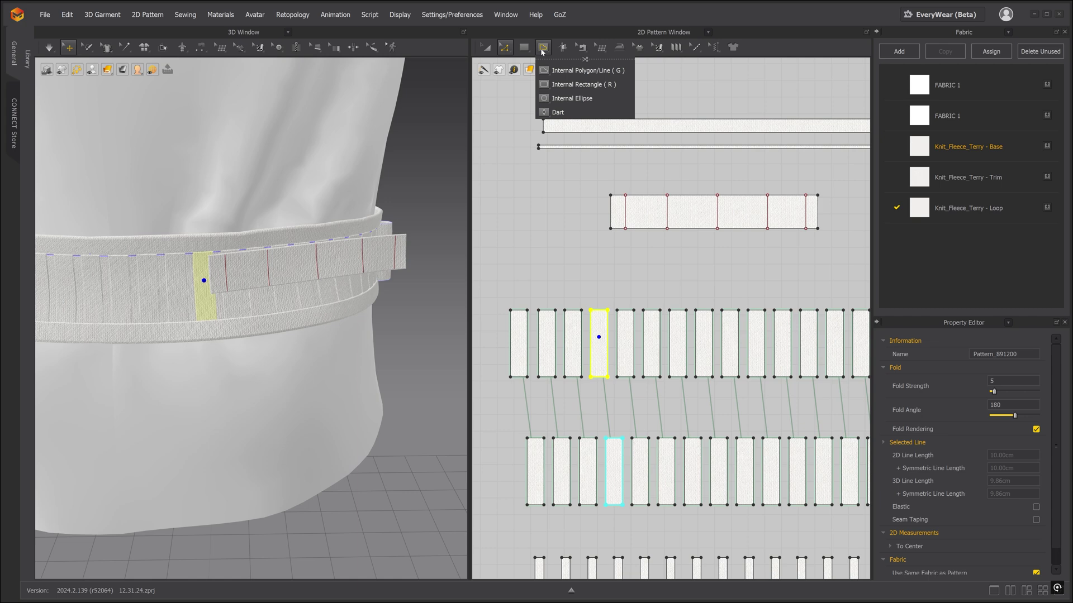
click(546, 71)
scroll(587, 312, up, 3)
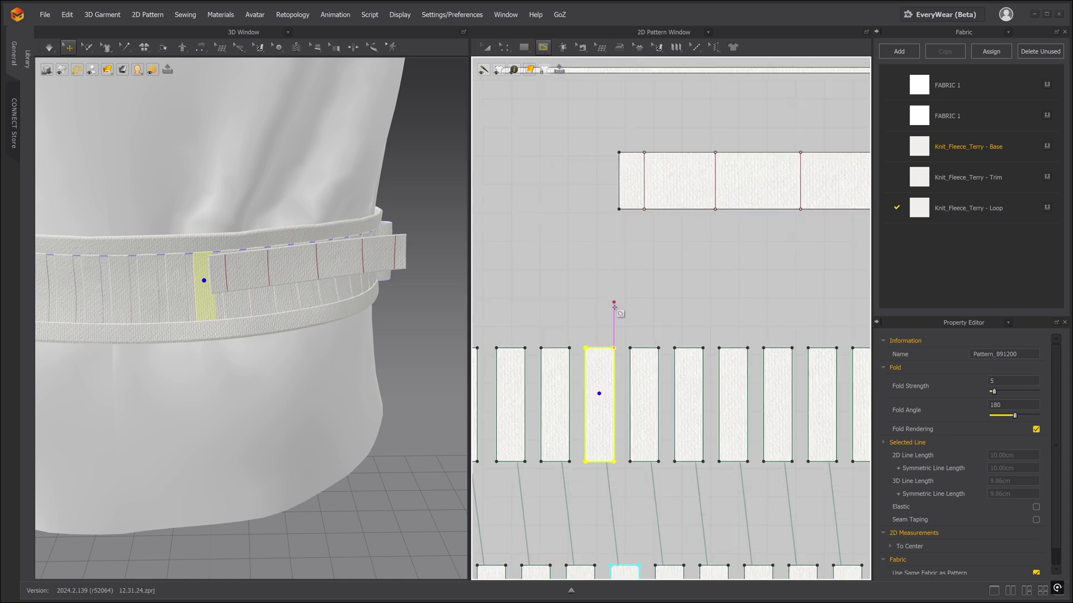
click(593, 303)
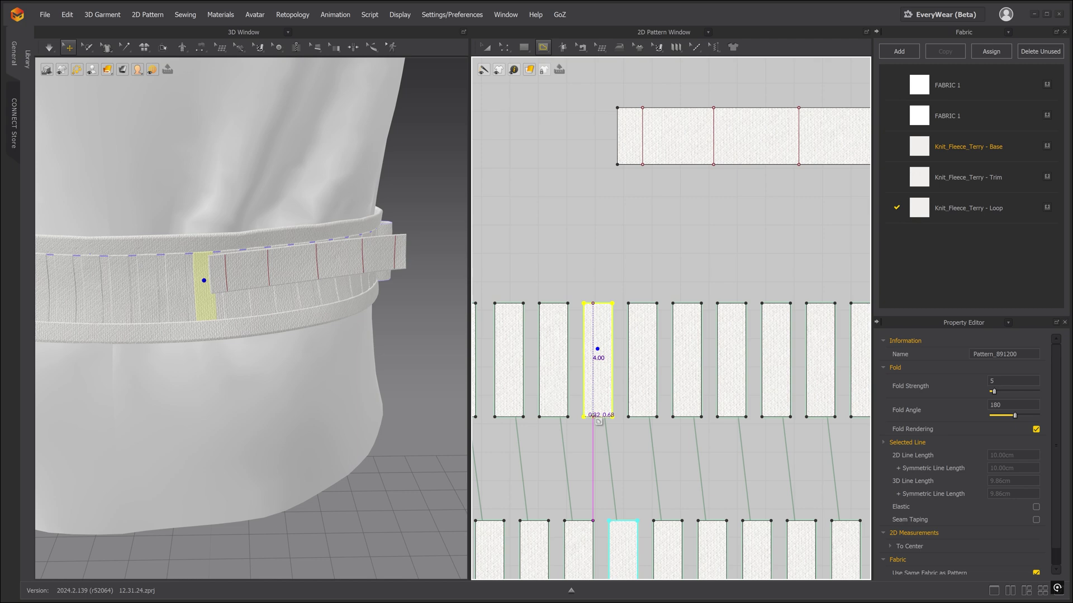
click(594, 417)
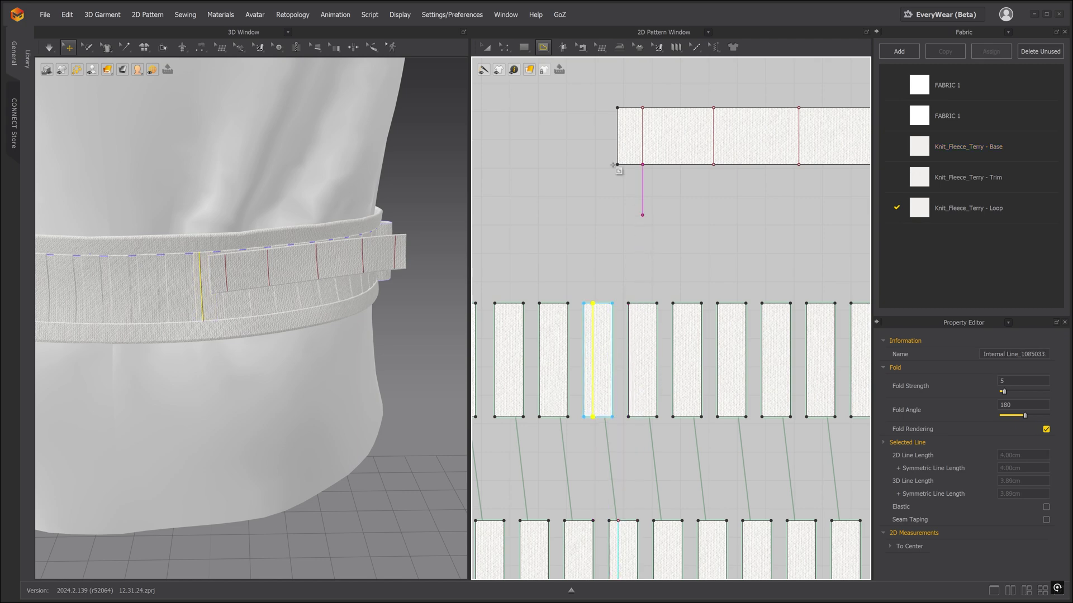
- Free-sew the strip's first internal line to a centered 2 cm section of the wide belt panel's internal line
click(505, 48)
click(506, 49)
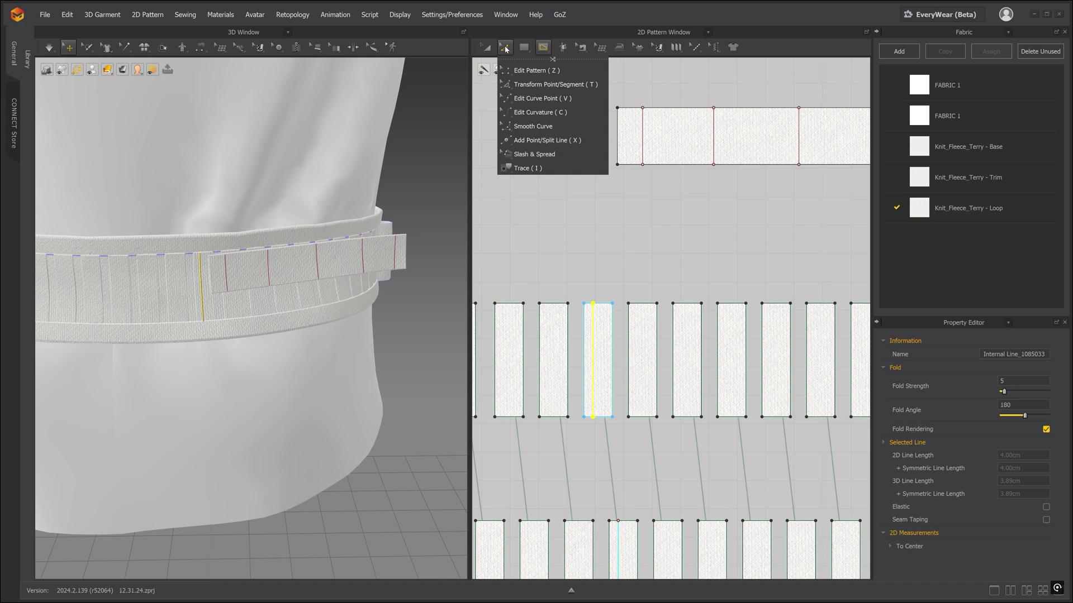
key(t)
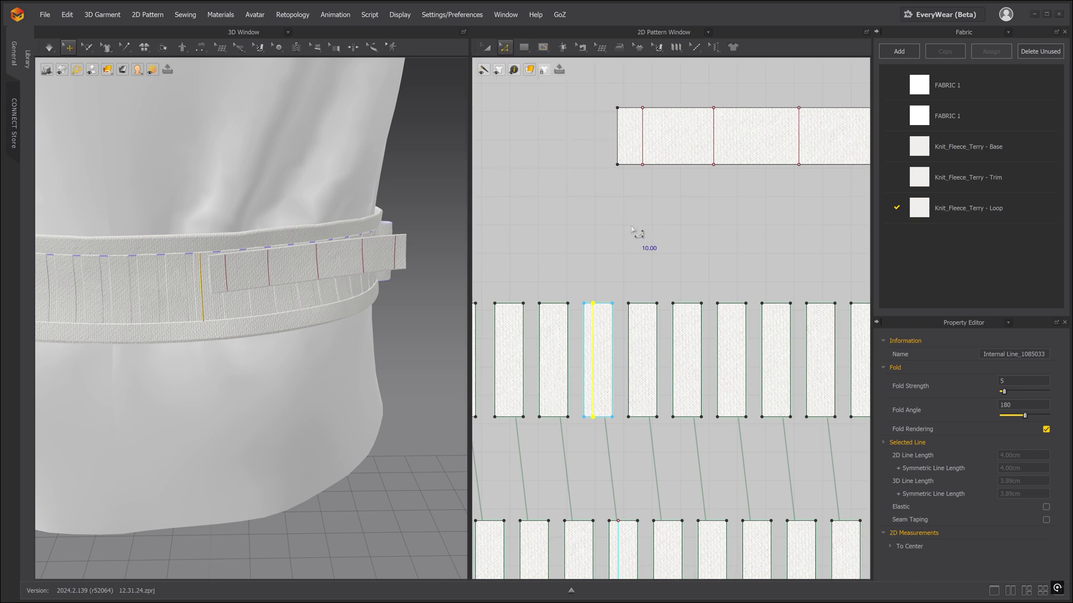
click(582, 47)
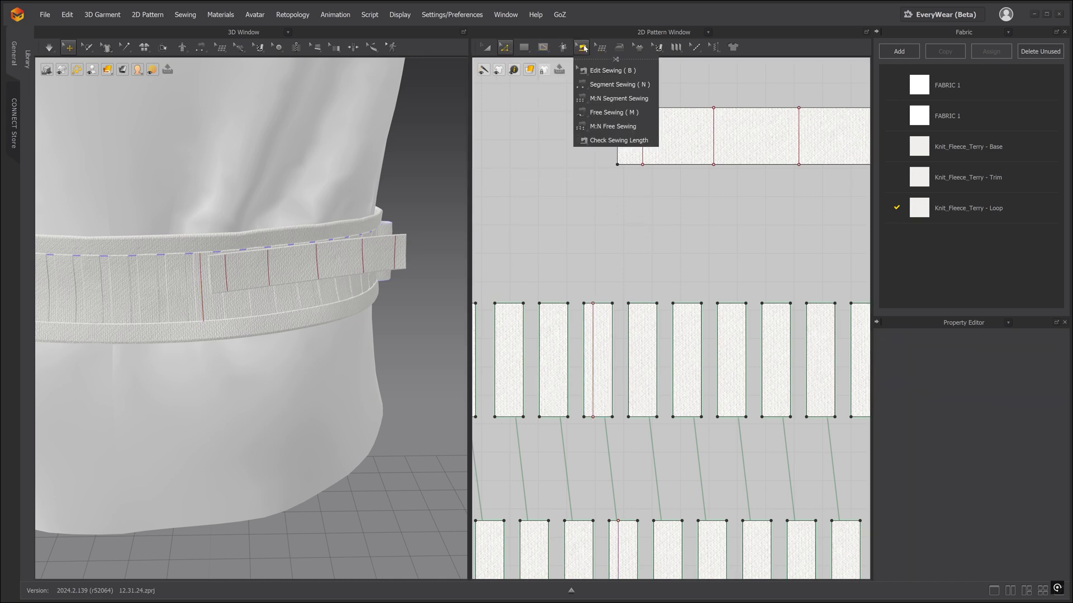
click(609, 112)
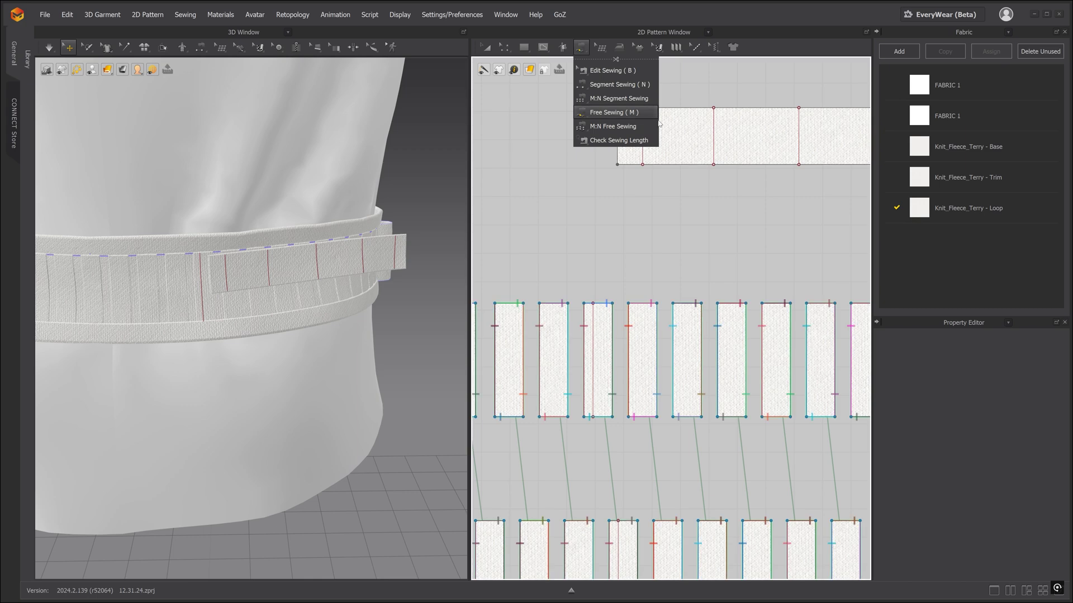
scroll(642, 109, up, 1)
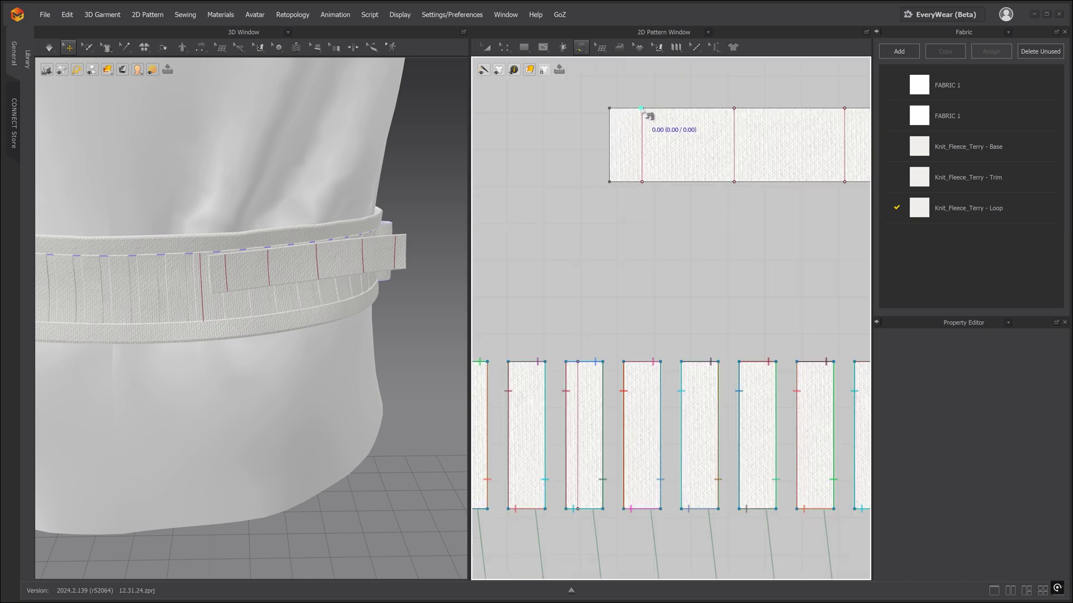
click(642, 109)
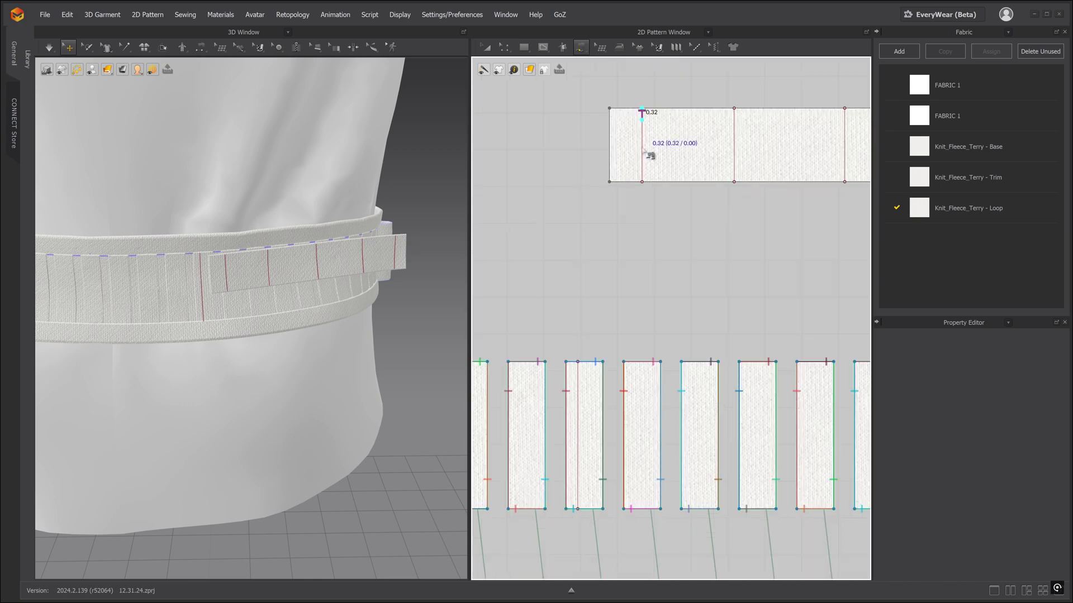
click(642, 182)
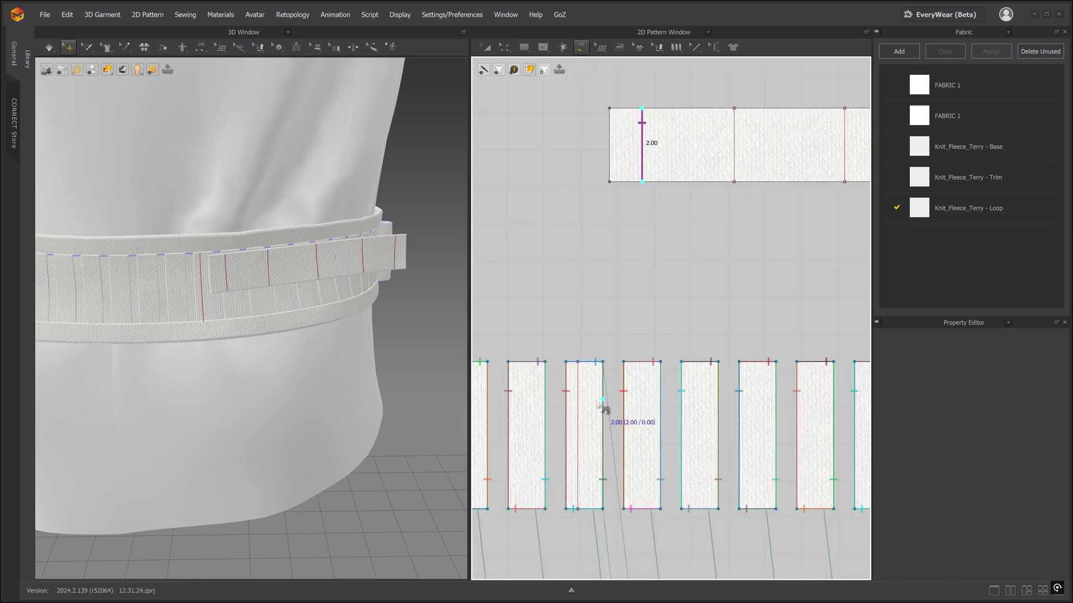
click(579, 472)
- Simulate the garment to attach the strip's sewn end, and straighten its loose end along the belt
key(space)
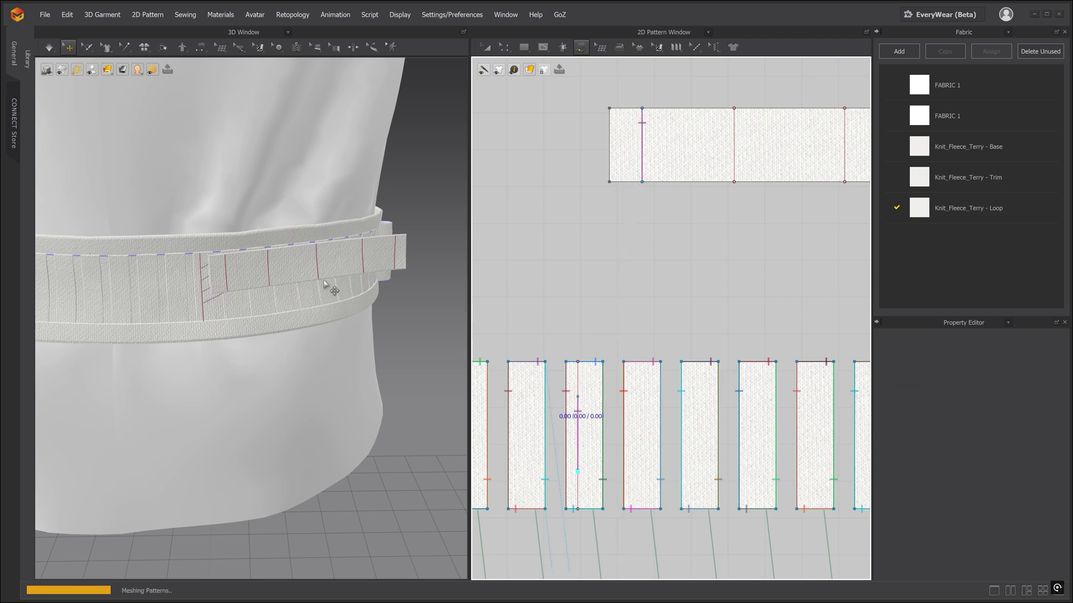
key(b)
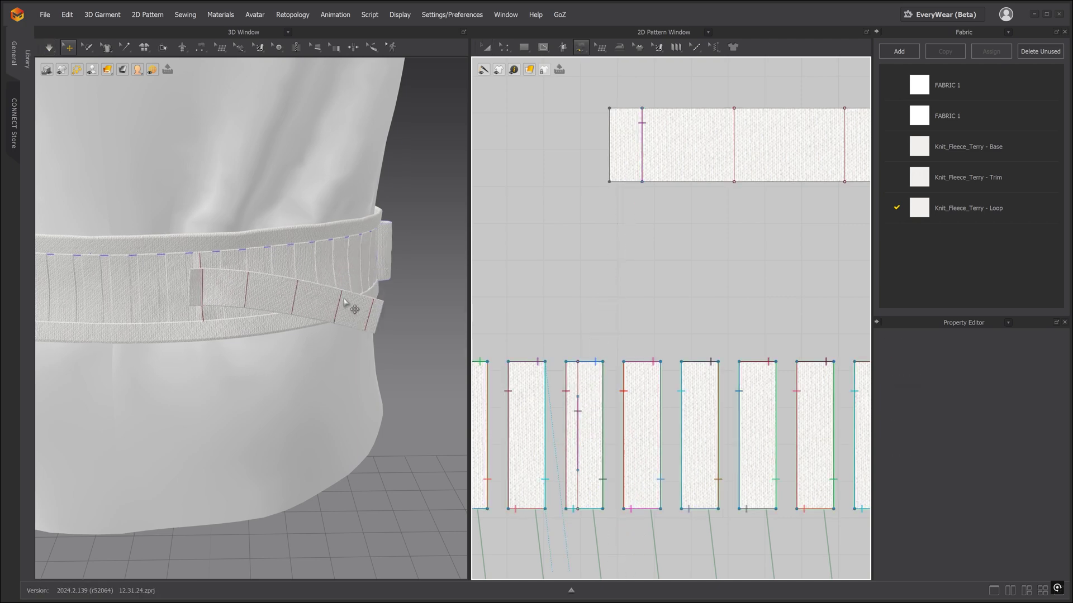
drag(358, 312, 362, 269)
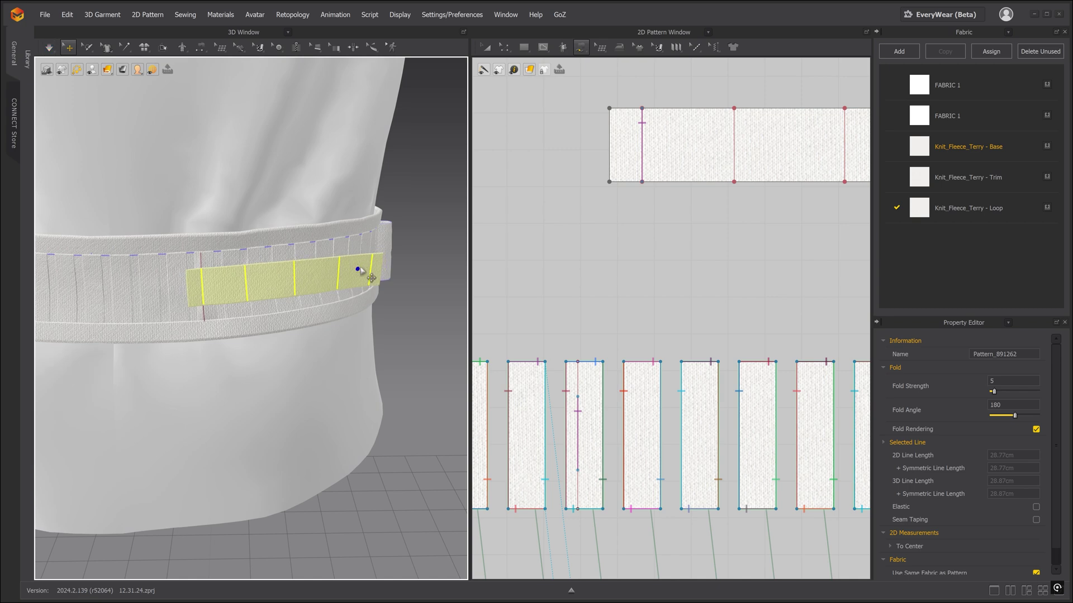
- Move the strip pattern in the 2D window to just below the row of narrow belt panels
scroll(669, 271, down, 1)
click(217, 258)
scroll(716, 300, down, 4)
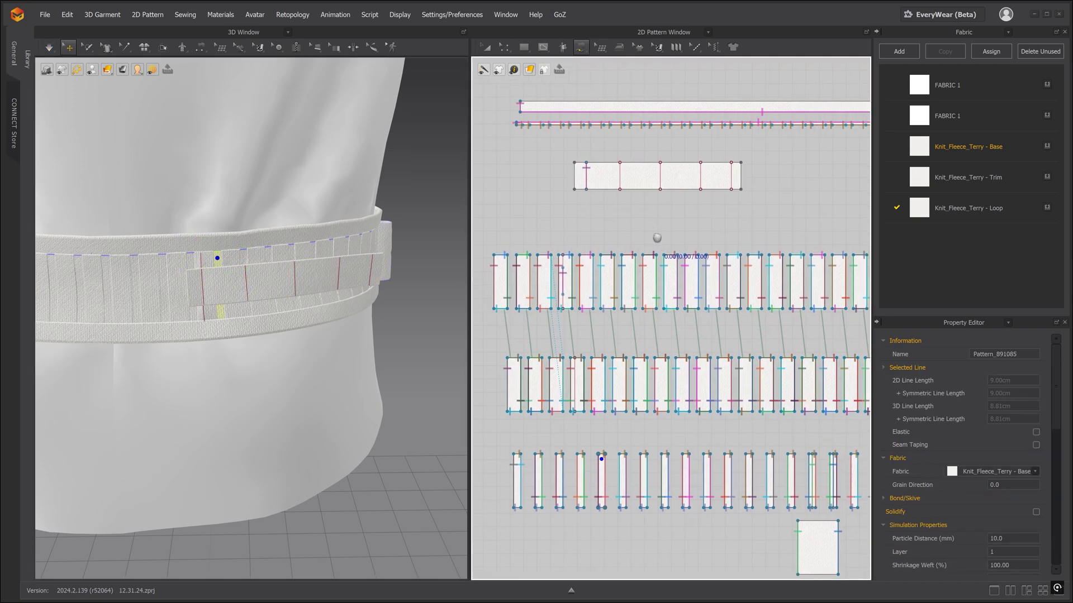
click(486, 48)
drag(639, 173, 626, 524)
scroll(628, 517, up, 3)
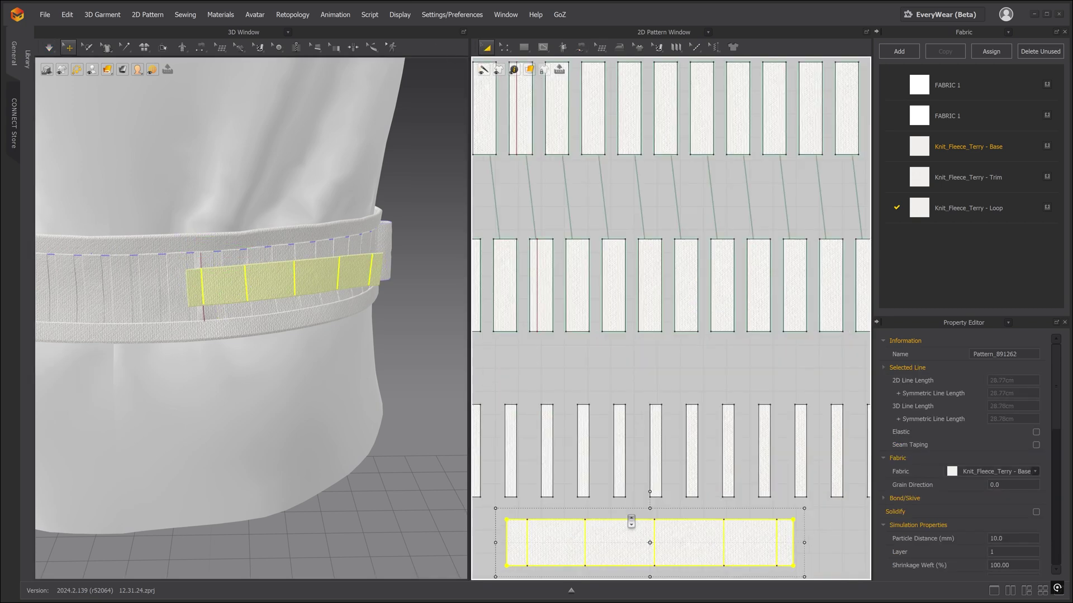
middle_drag(632, 522, 632, 395)
mouse_move(610, 412)
mouse_down()
mouse_move(642, 414)
mouse_move(621, 414)
mouse_up()
- Draw a vertical internal line about 4 cm long down the center of the narrow panel beside the strip's first seam
click(542, 48)
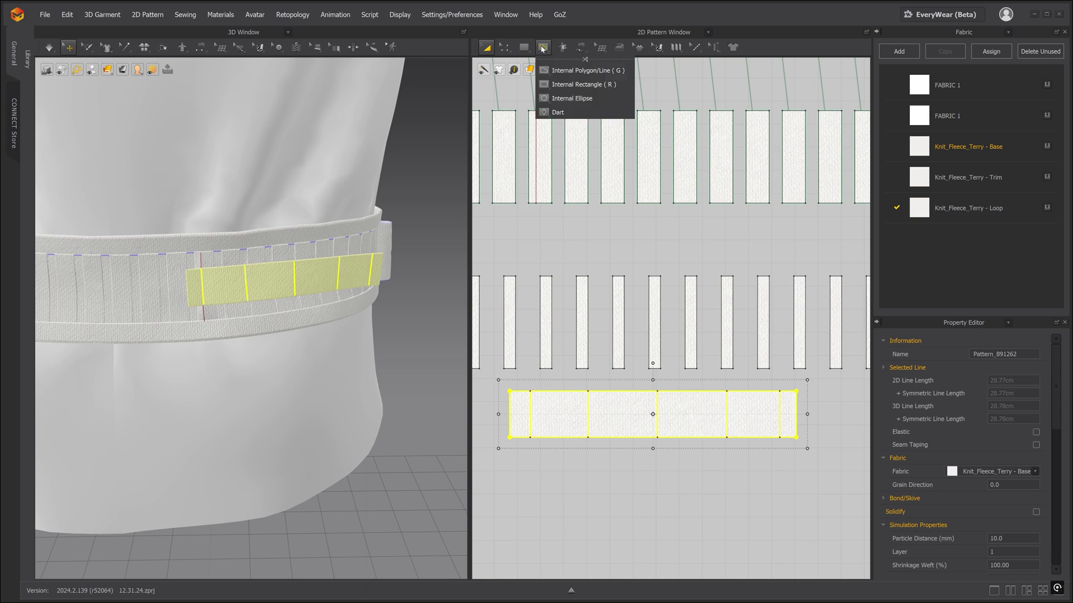
click(559, 70)
scroll(574, 321, up, 2)
click(585, 386)
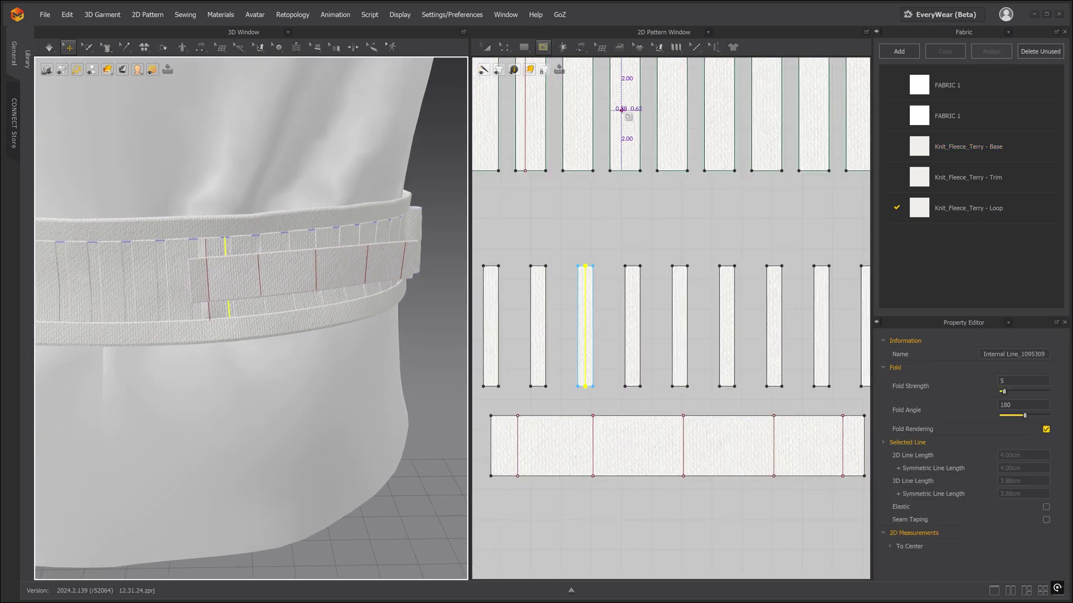
- Free-sew the strip's second internal line to the narrow panel's center line and slide that seam slightly upward with Edit Sewing
click(581, 47)
click(586, 111)
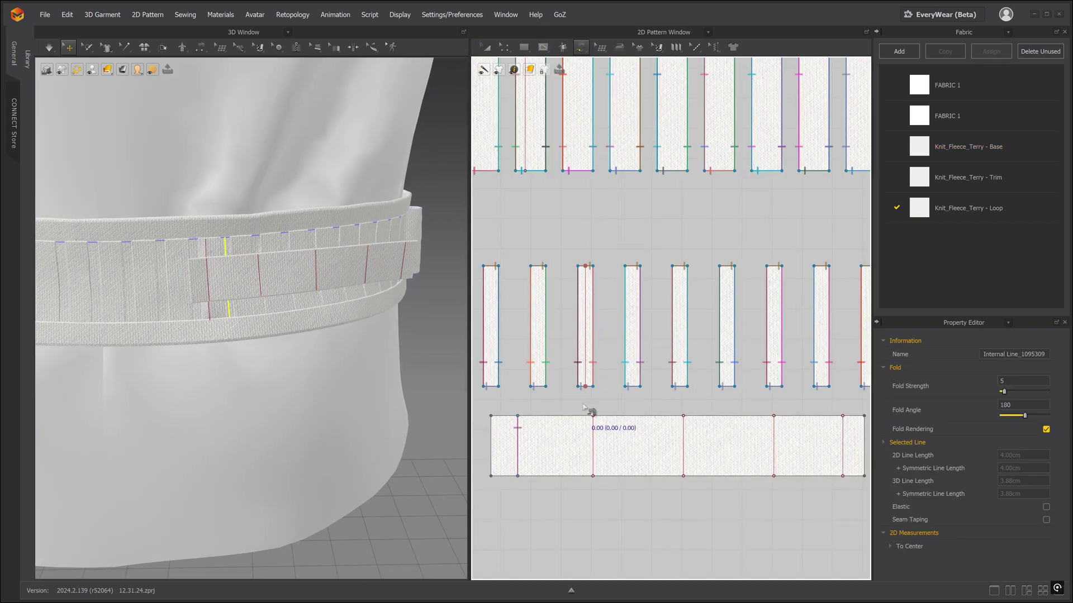
click(585, 362)
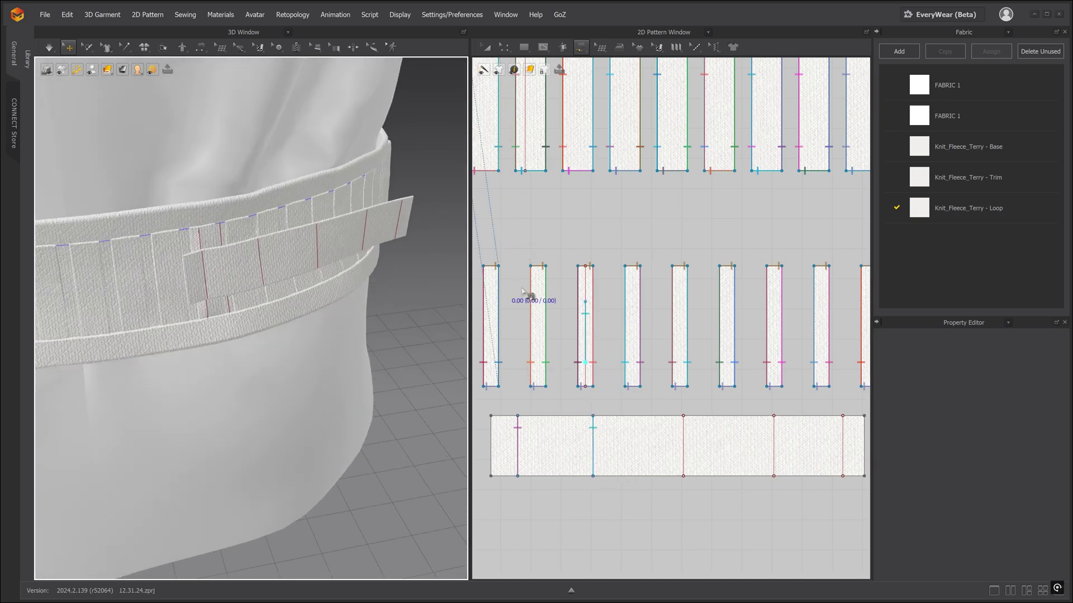
click(581, 47)
click(588, 70)
drag(586, 323, 587, 315)
- Simulate the garment to form the strip's first loop, pulling the loose end level along the belt
key(space)
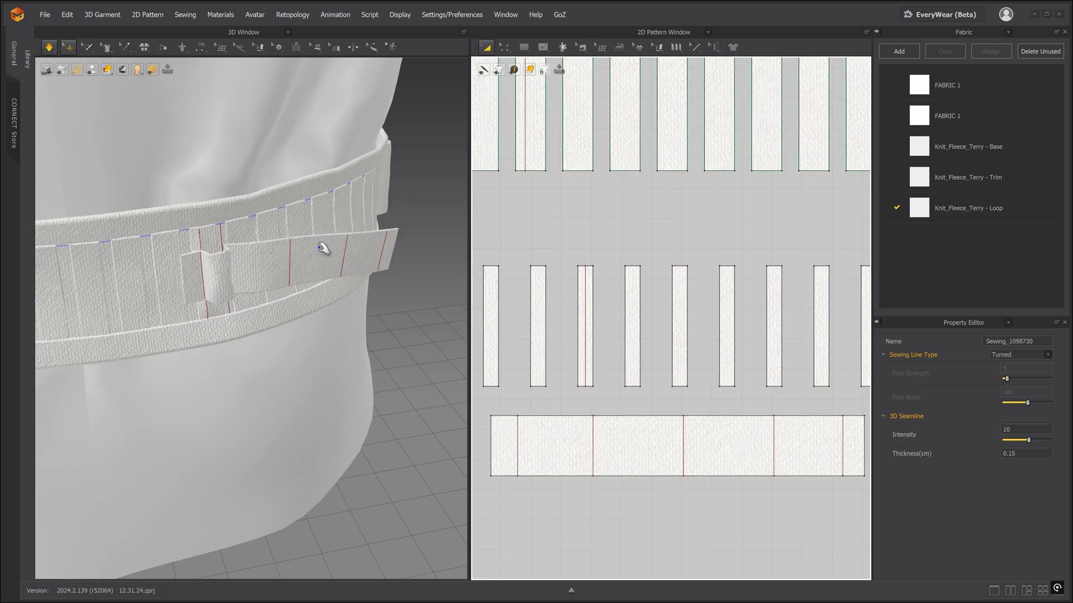
key(2)
drag(378, 309, 388, 254)
key(space)
right_drag(385, 257, 359, 294)
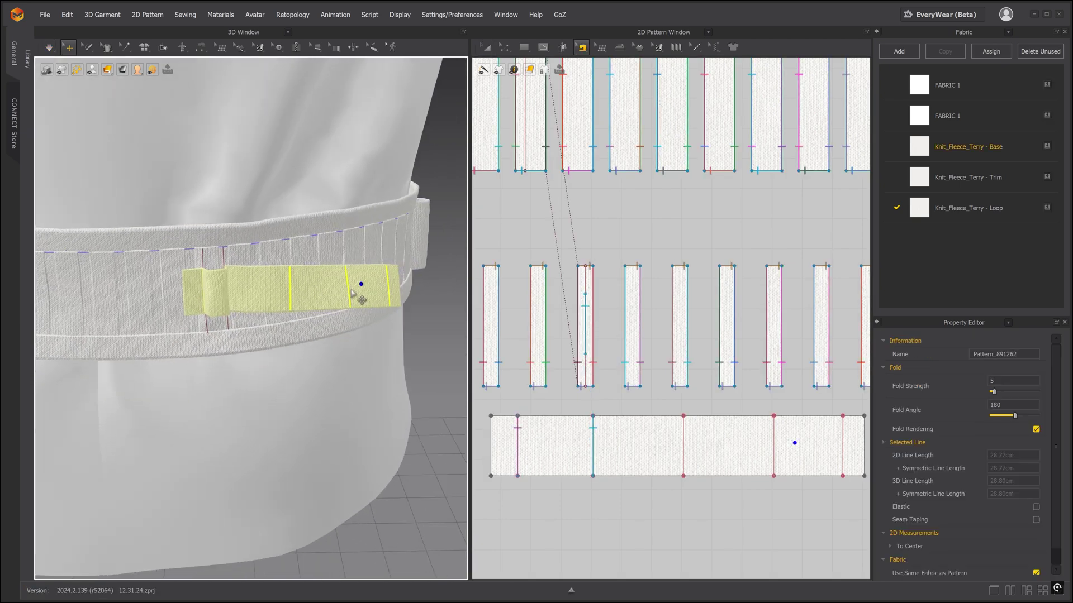
- Copy the narrow panel's center line and paste it down the middle of the next narrow panel with Edit Pattern
key(a)
click(504, 47)
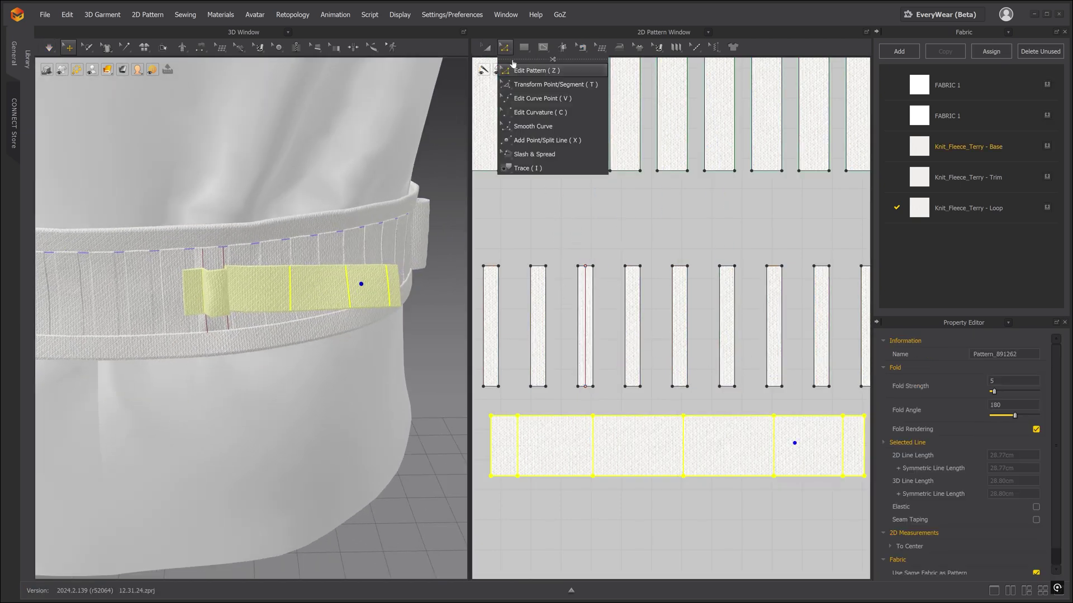
click(514, 68)
click(585, 322)
key(ctrl+c)
key(ctrl+v)
click(637, 334)
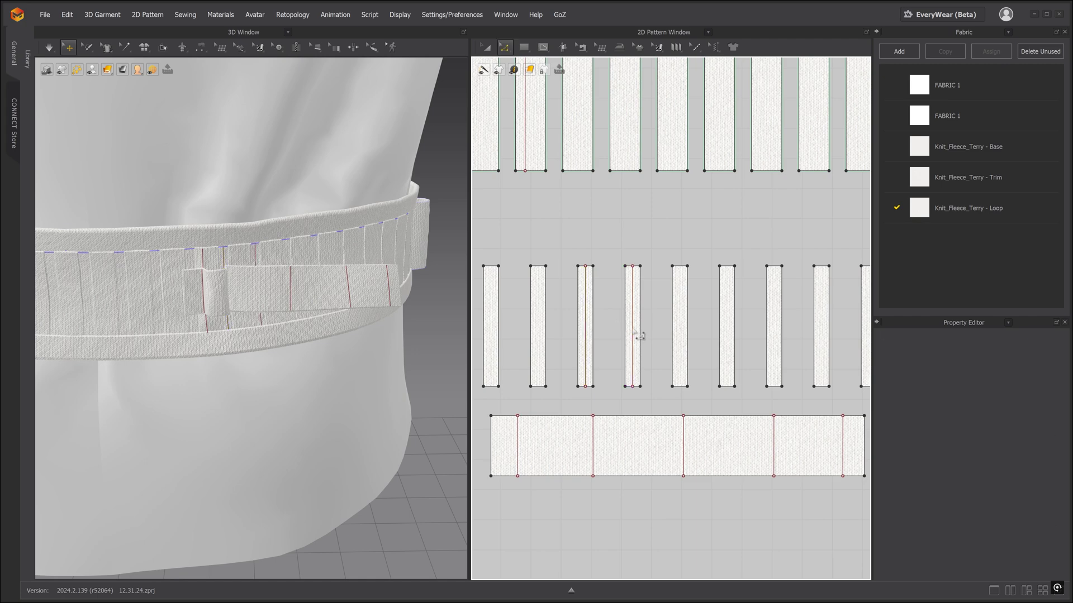
- Free-sew the strip's third internal line to a centered 2 cm section of the pasted line
click(294, 285)
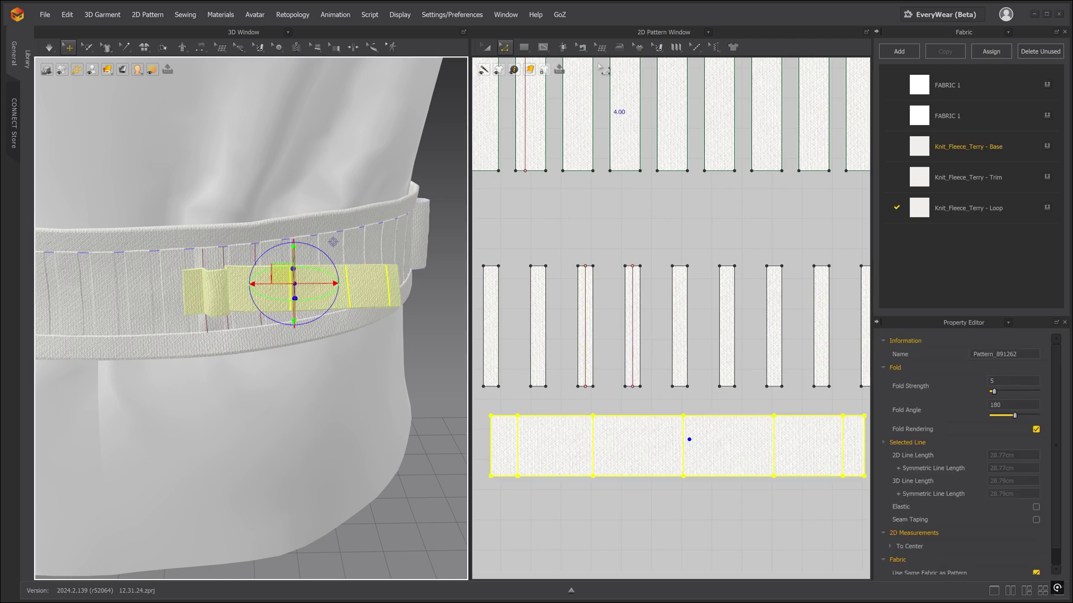
click(581, 47)
click(610, 112)
click(683, 415)
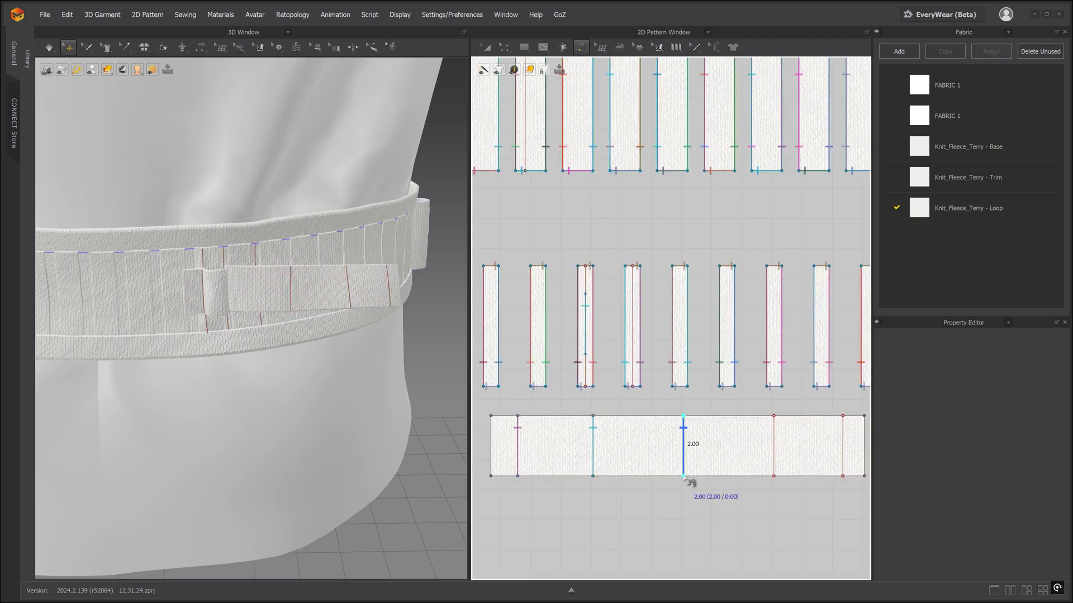
click(633, 302)
- Simulate the garment to form the strip's second loop, and inspect the loops on the belt
key(space)
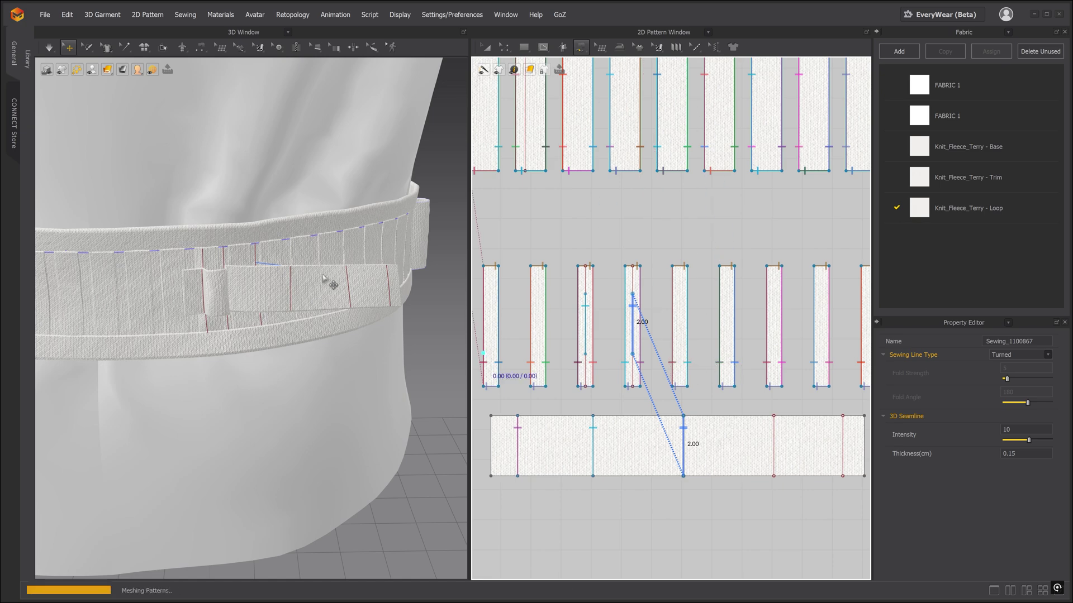
right_drag(326, 275, 254, 290)
click(218, 294)
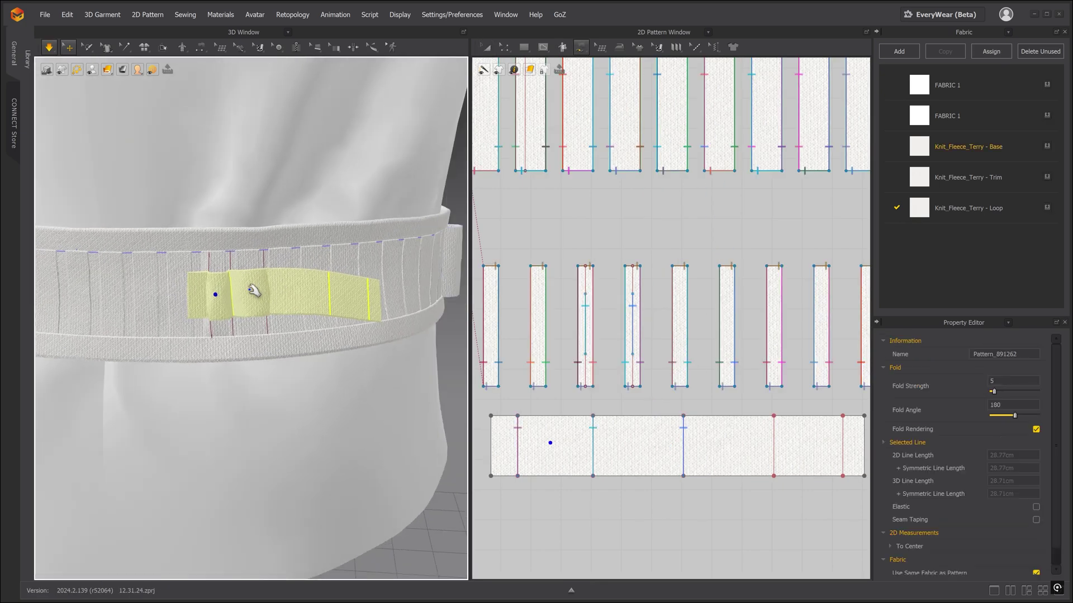
click(251, 291)
- Draw an internal line down the middle of the next narrow panel, from its upper edge to its lower edge
middle_drag(772, 425, 723, 407)
click(542, 47)
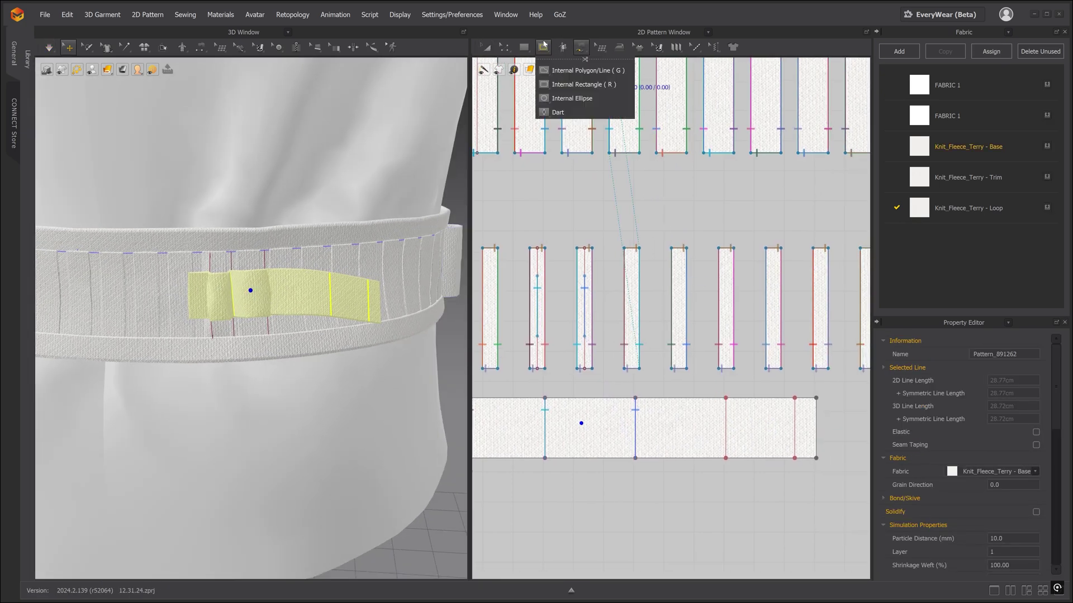
click(568, 70)
click(631, 248)
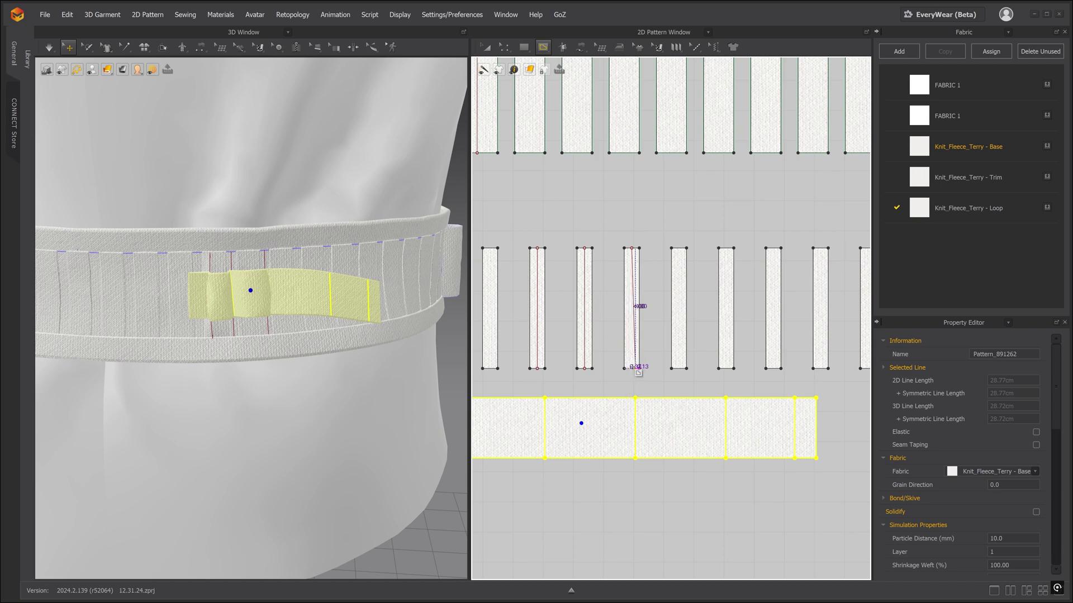
scroll(638, 372, up, 2)
click(630, 166)
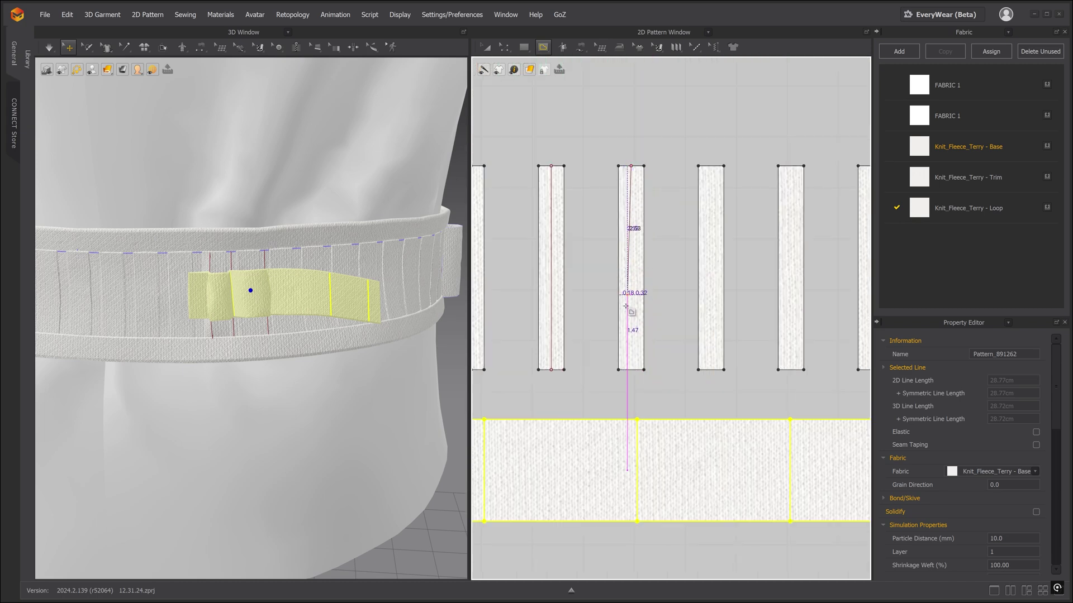
click(631, 369)
scroll(723, 390, down, 2)
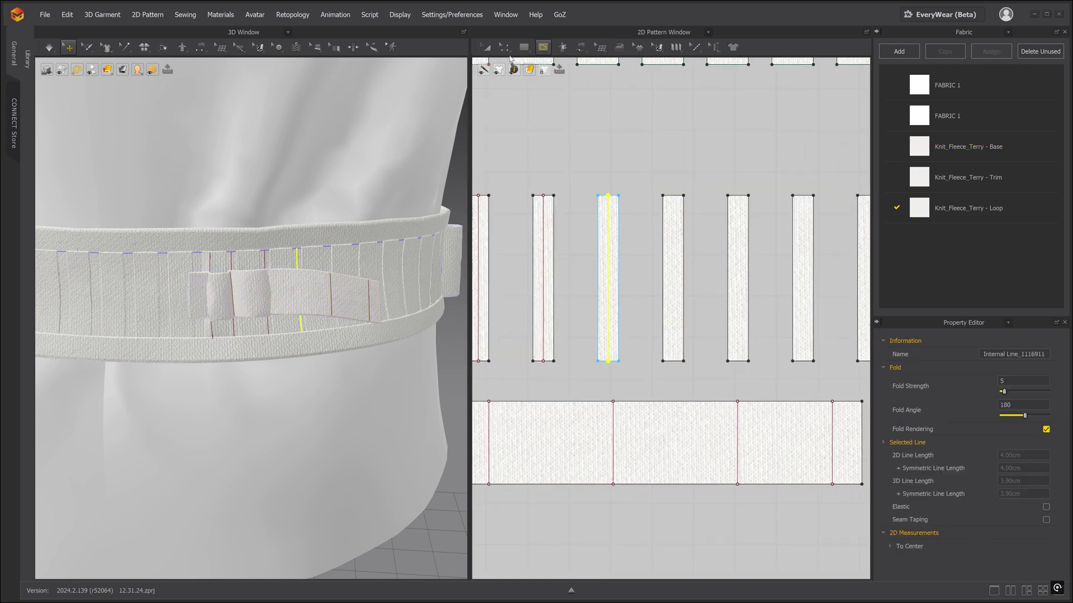
- Free-sew the strip's fourth internal line to a centered 2 cm section of the panel's center line, and simulate to form the third loop
click(585, 49)
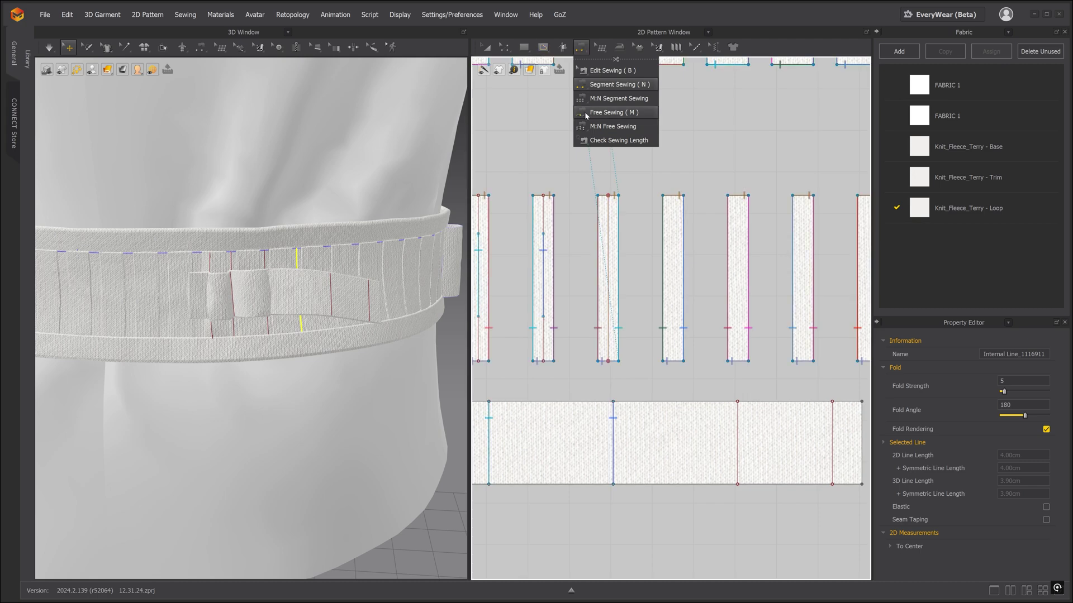
click(606, 113)
click(738, 402)
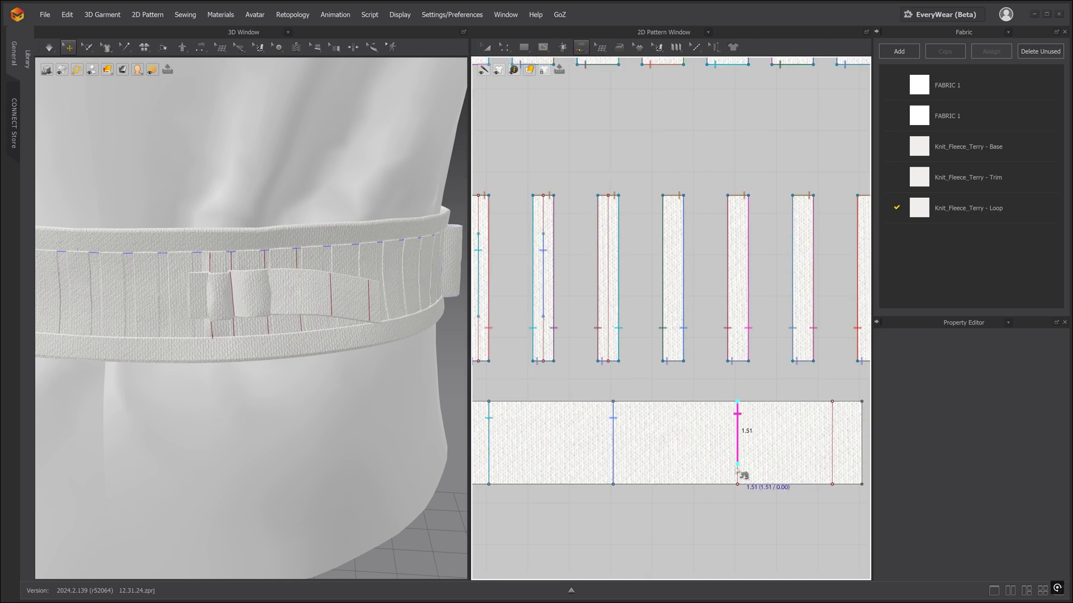
click(607, 234)
click(608, 317)
key(space)
right_drag(330, 287, 339, 293)
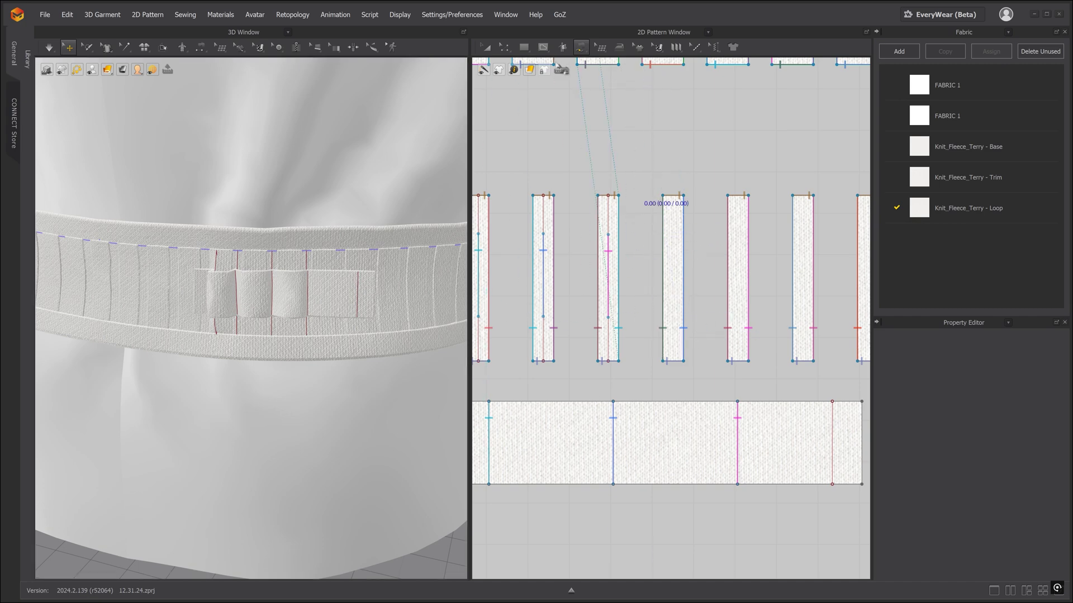
- Copy that center line and paste it down the middle of the neighbouring unlined narrow panel
key(z)
click(608, 224)
drag(617, 231, 683, 266)
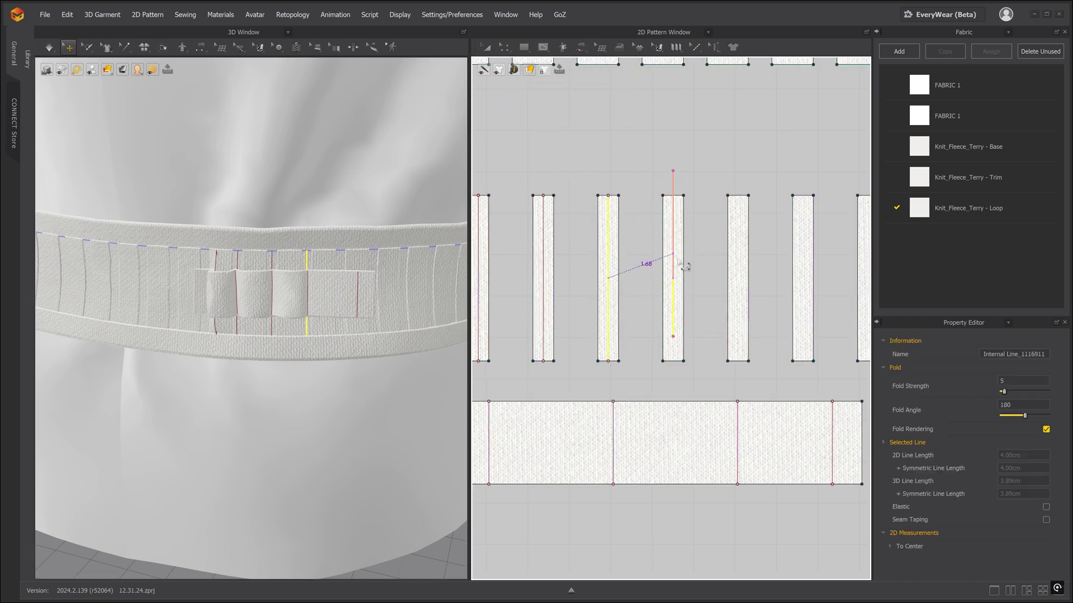
click(674, 278)
- Free-sew the strip's last internal line to a centered 2 cm section of the pasted center line
click(360, 287)
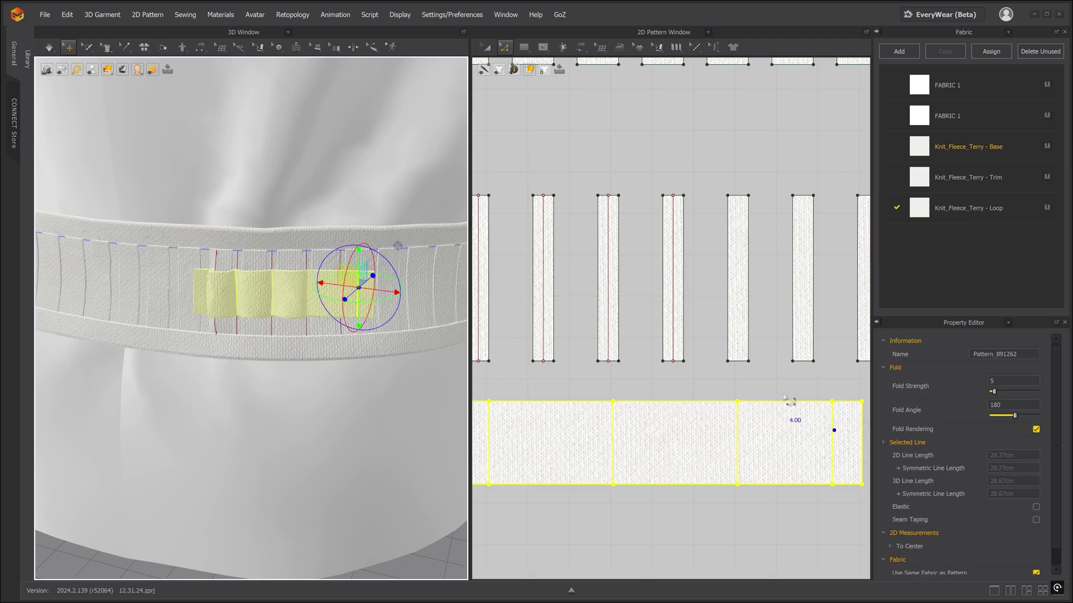
middle_drag(820, 394, 756, 375)
click(530, 51)
click(532, 52)
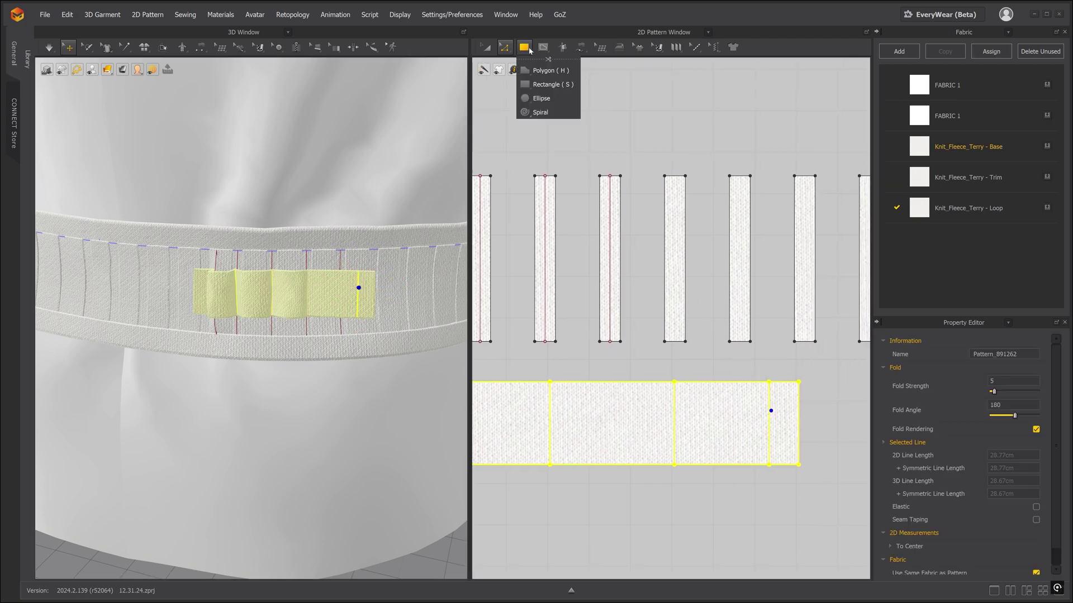
mouse_move(577, 48)
click(594, 112)
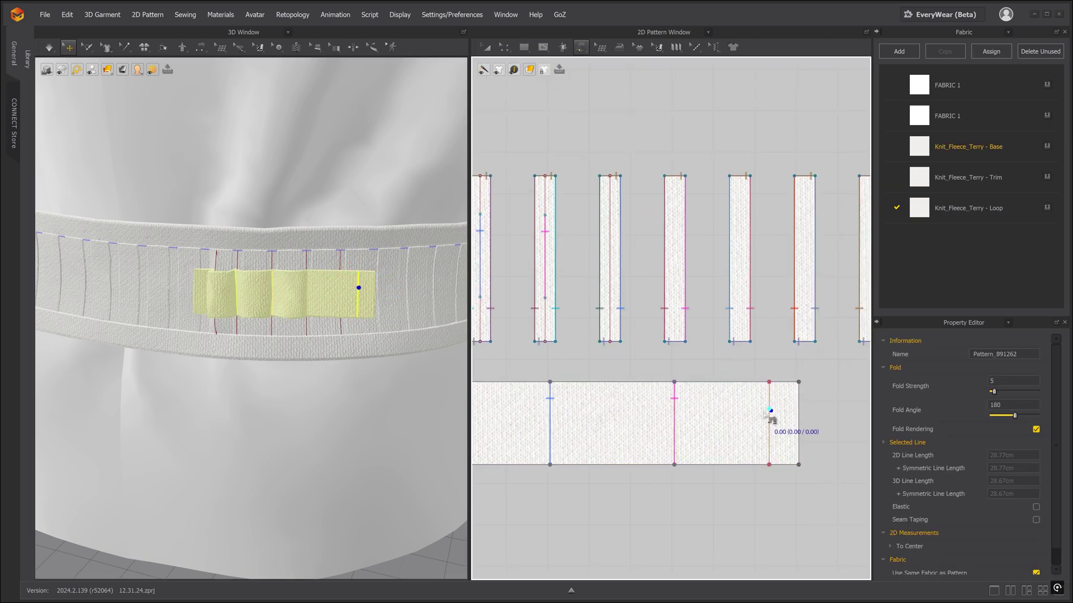
click(769, 384)
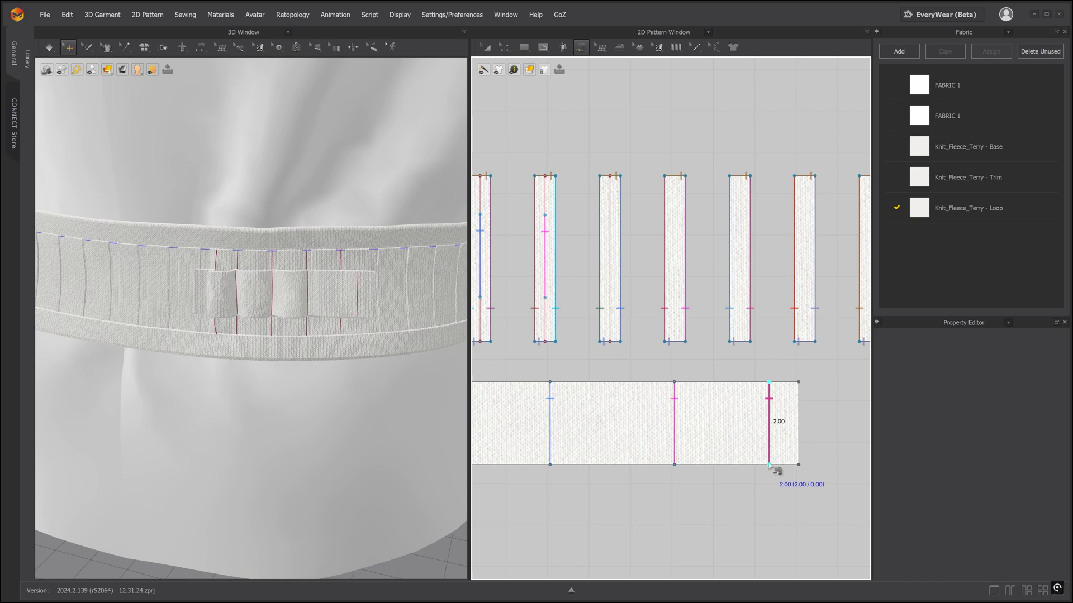
click(615, 217)
- Simulate the garment to form the strip's fourth loop, and inspect the row of loops on the belt
key(q)
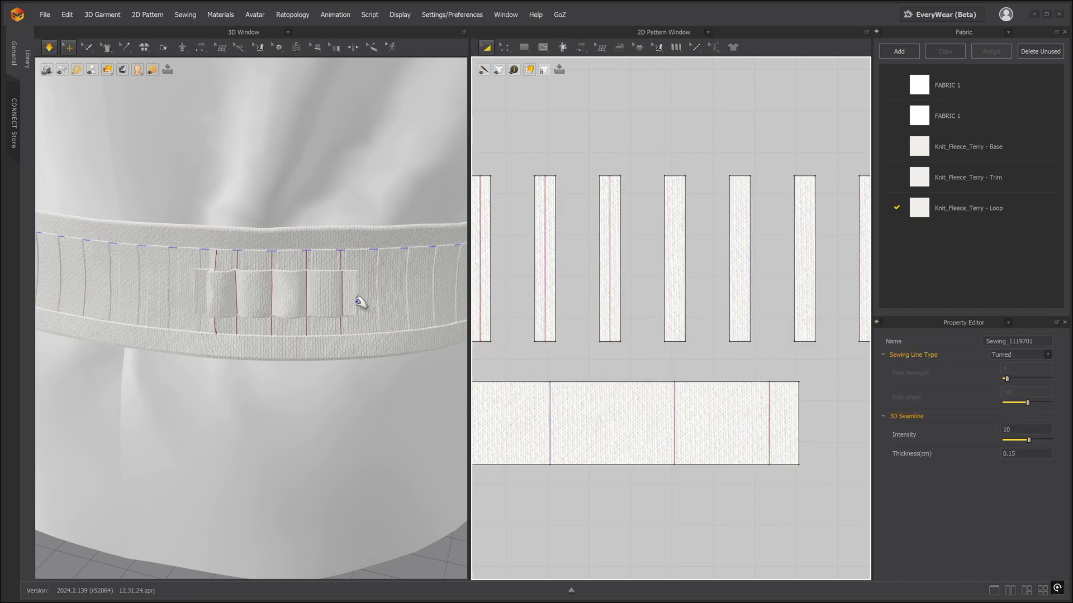
right_drag(356, 301, 281, 272)
key(n)
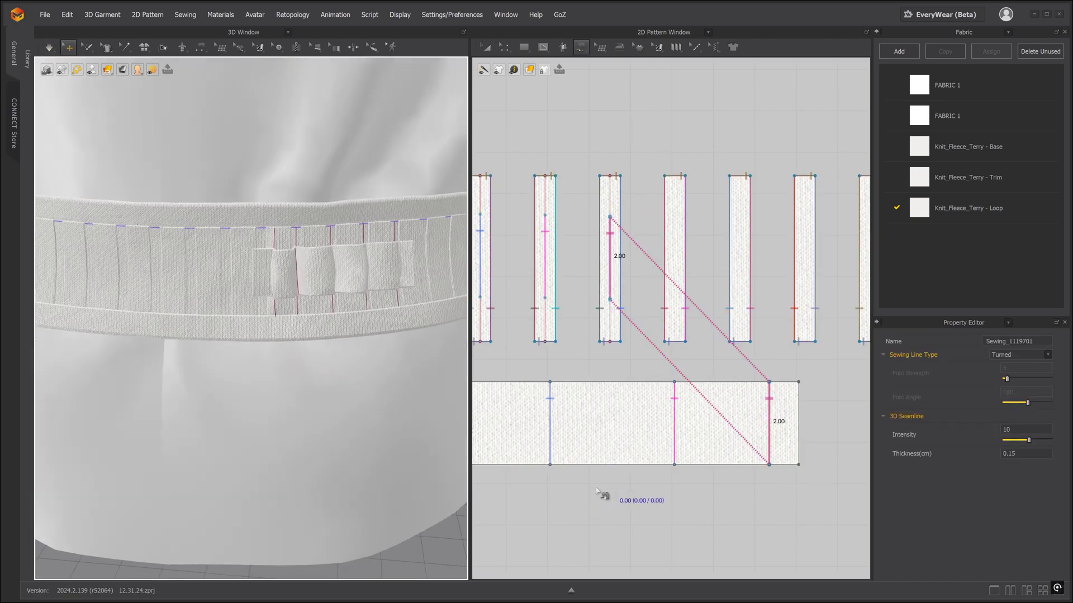
- Move the internal line on the wide belt panel under the strip's first seam closer to the panel's left edge, and start simulating
middle_drag(596, 491, 897, 410)
scroll(519, 472, down, 2)
key(z)
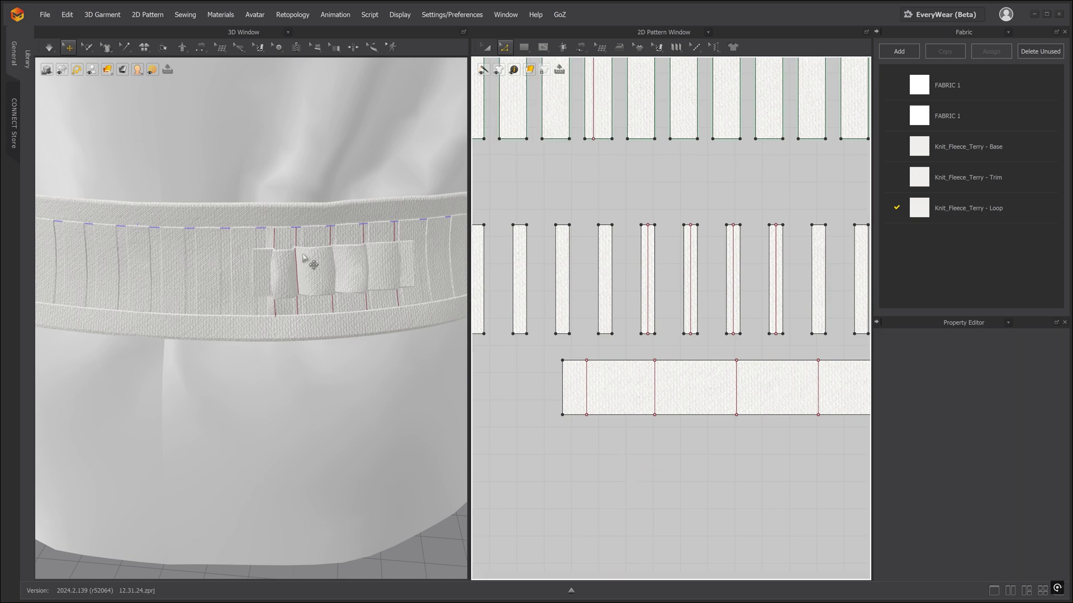
click(305, 260)
scroll(646, 280, up, 5)
click(620, 202)
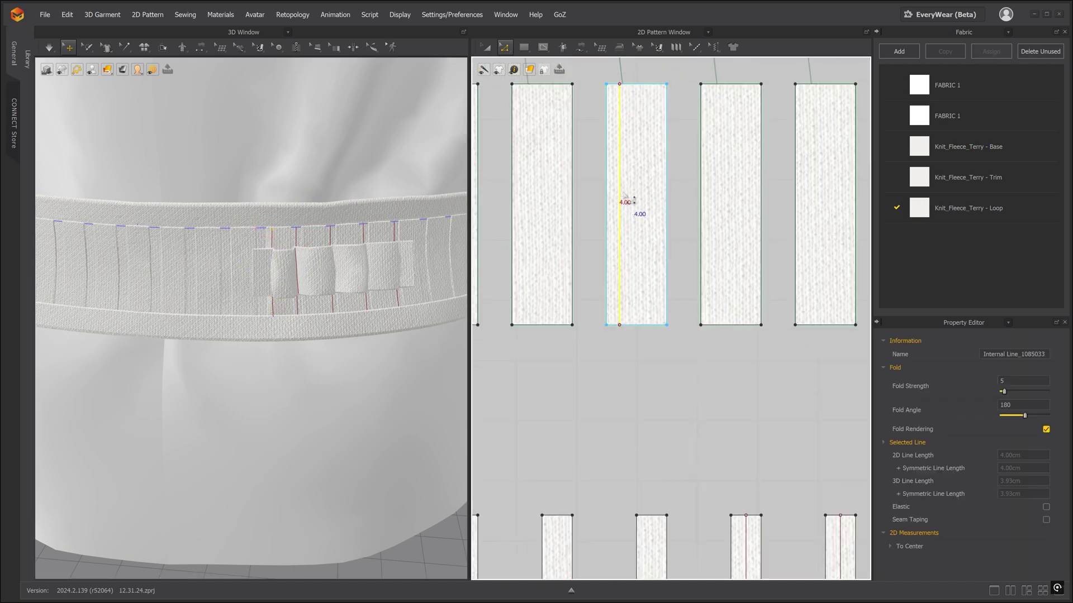
key(space)
- Move the strip's first internal line closer to the strip's left end while simulating, widening the first loop
scroll(693, 484, down, 3)
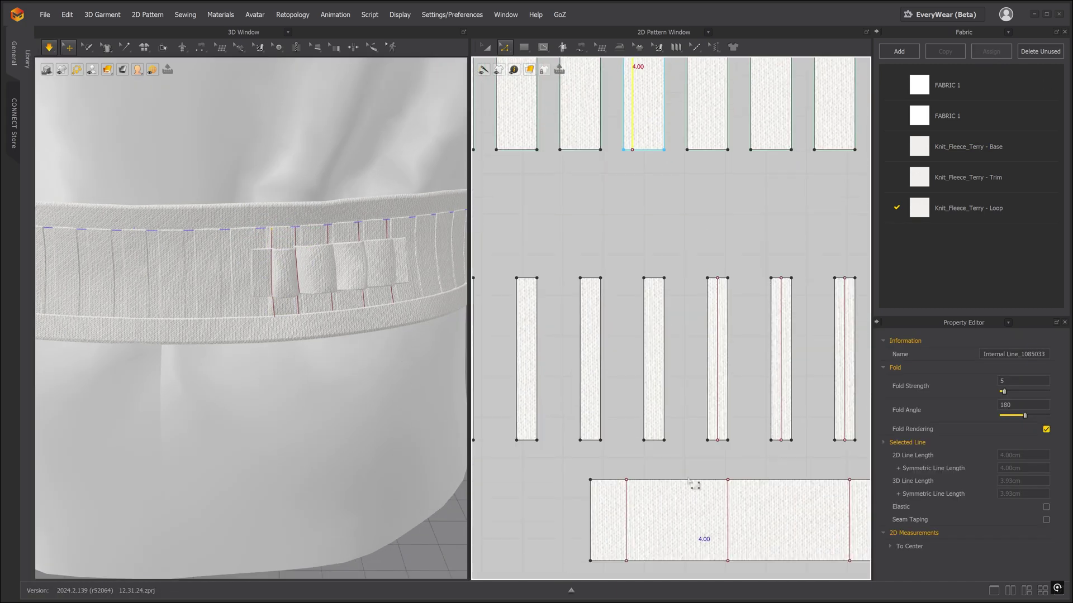
scroll(634, 354, up, 2)
click(611, 352)
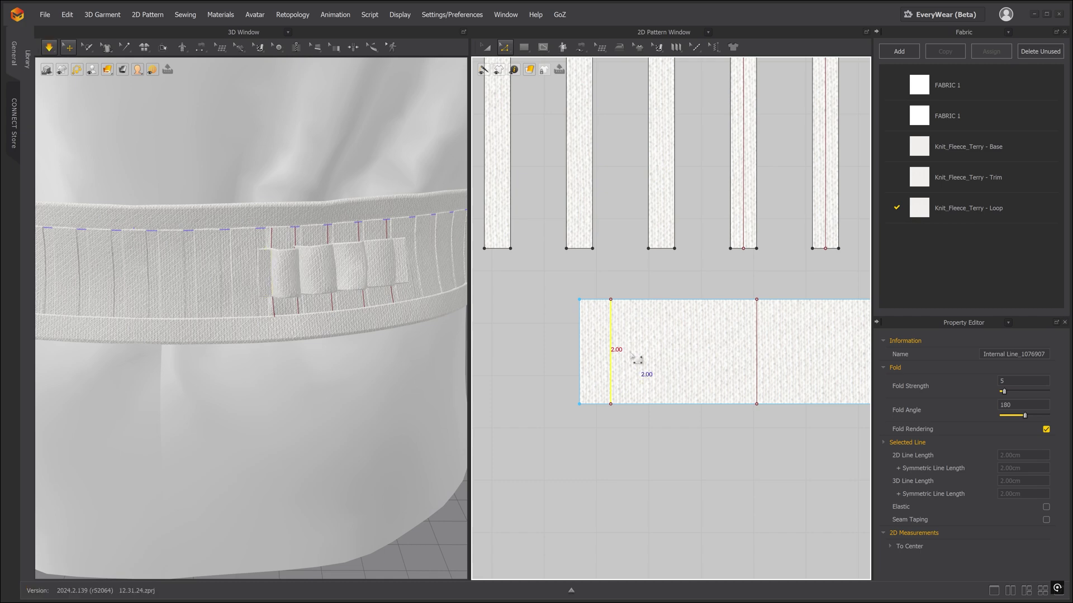
scroll(367, 301, down, 2)
right_drag(367, 302, 311, 282)
click(338, 288)
scroll(358, 291, down, 2)
key(space)
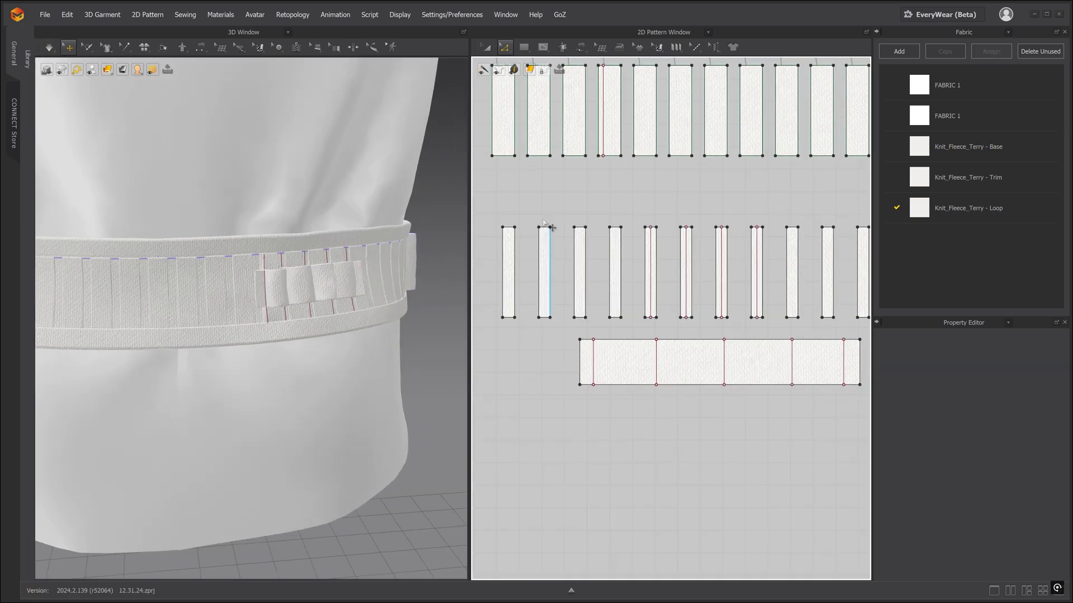
- Set the loop strip's particle distance to 5 mm
click(486, 47)
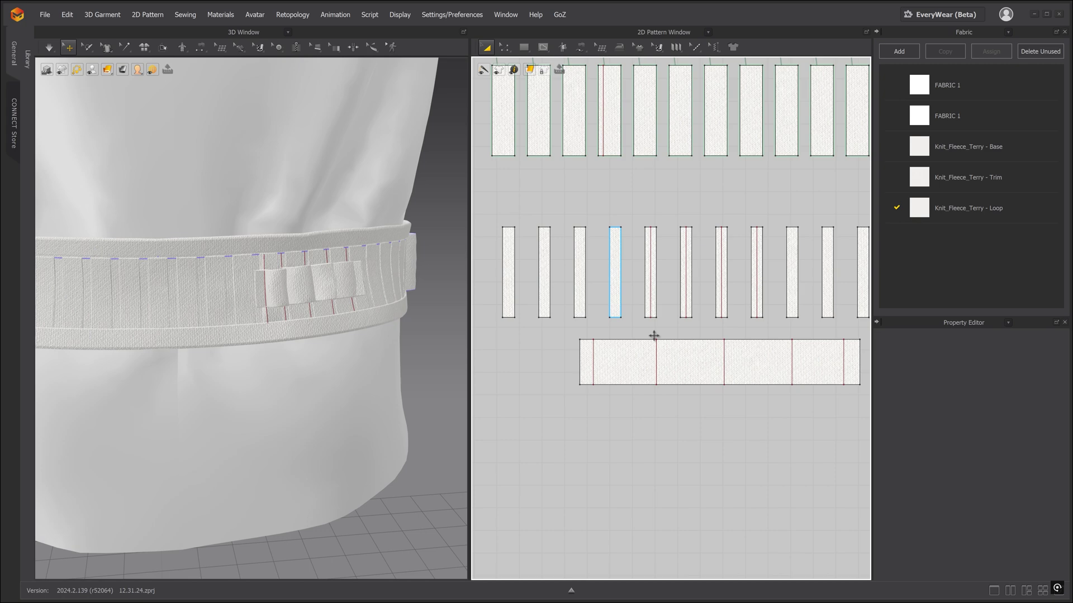
click(637, 366)
click(1005, 537)
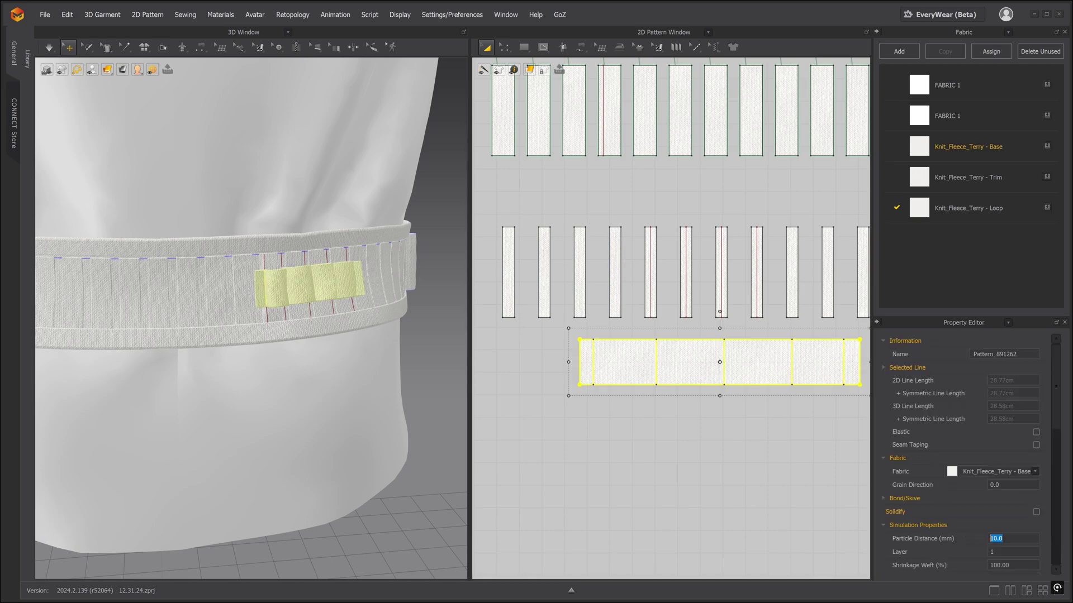
click(653, 513)
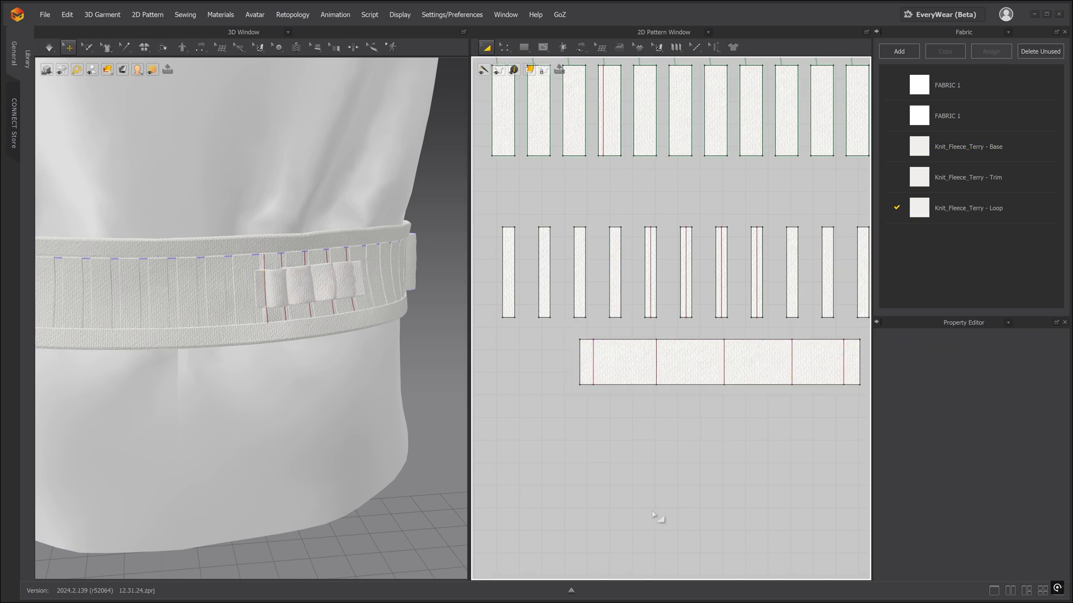
- Simulate the garment and pull on the strip's loops to round them out evenly along the belt
key(space)
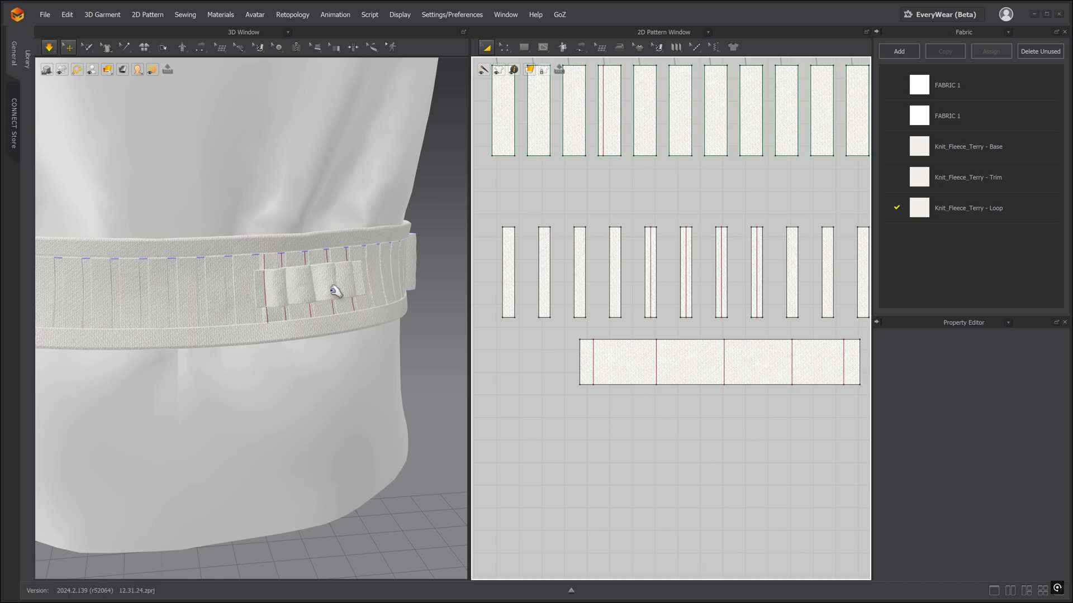
scroll(327, 285, down, 2)
click(305, 283)
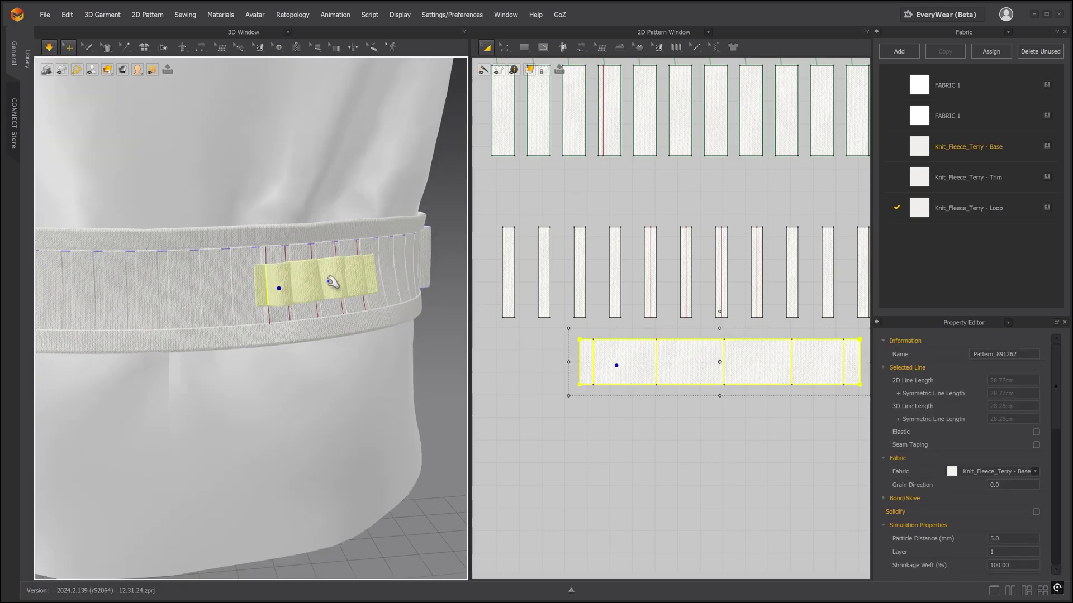
right_drag(333, 270, 322, 293)
drag(323, 293, 349, 294)
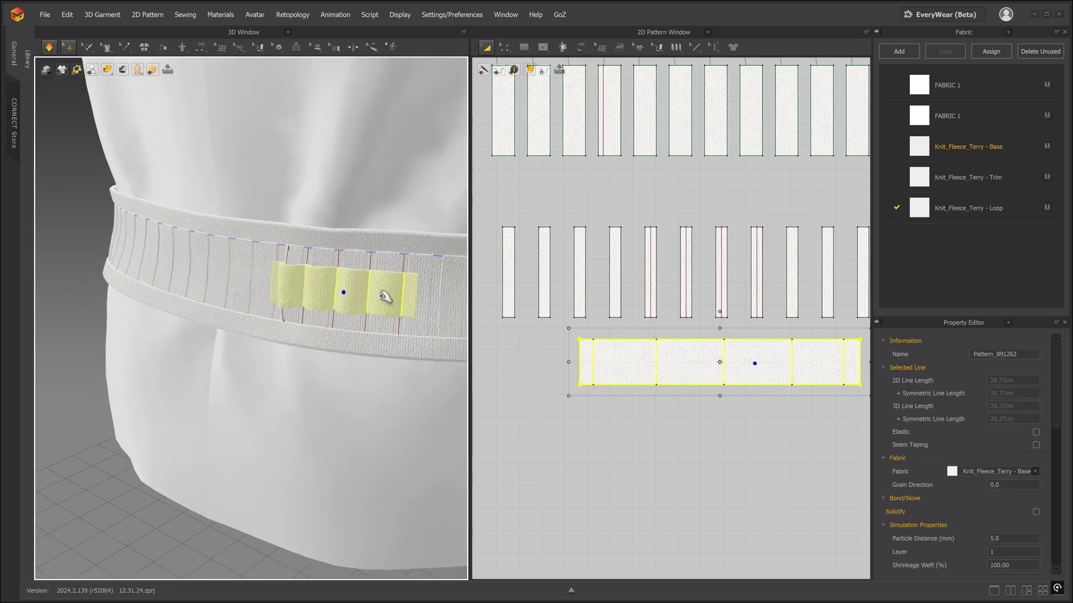
scroll(342, 336, down, 5)
click(364, 455)
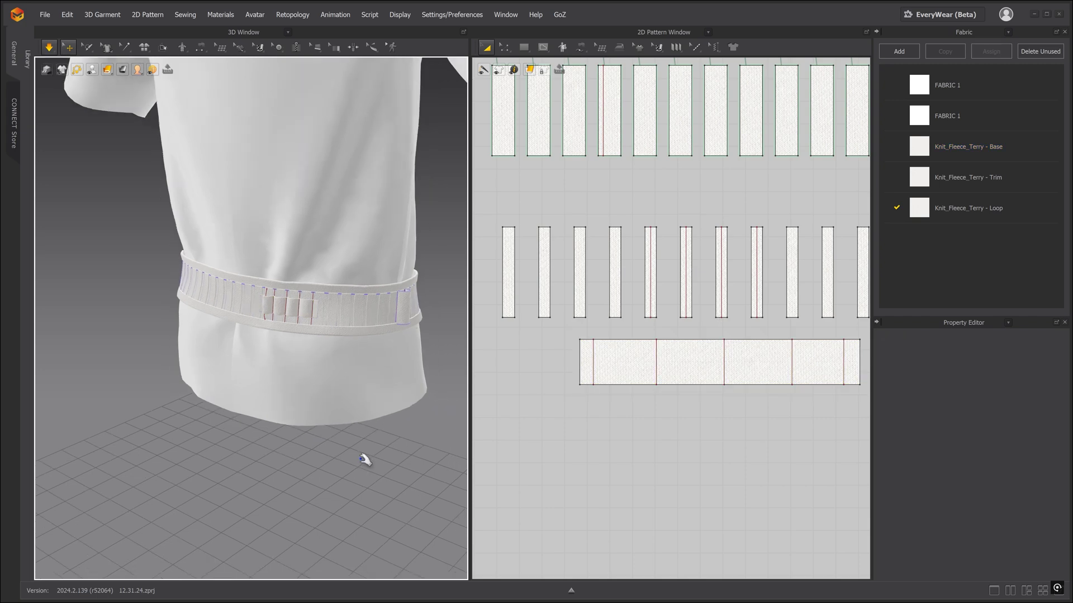
- Pull the belt's upper trim upward on the opposite side of the shirt to level the belt, and end the simulation
right_drag(364, 455, 321, 460)
scroll(330, 458, down, 2)
middle_drag(342, 450, 340, 433)
right_drag(341, 433, 333, 412)
click(276, 284)
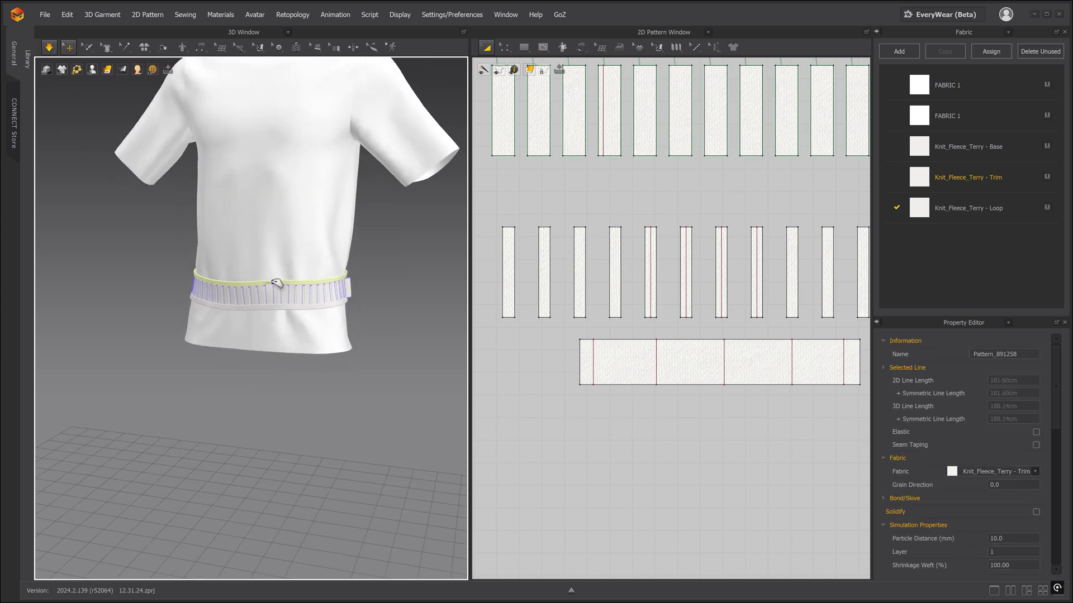
drag(228, 284, 232, 273)
right_drag(232, 274, 340, 309)
middle_drag(321, 280, 356, 293)
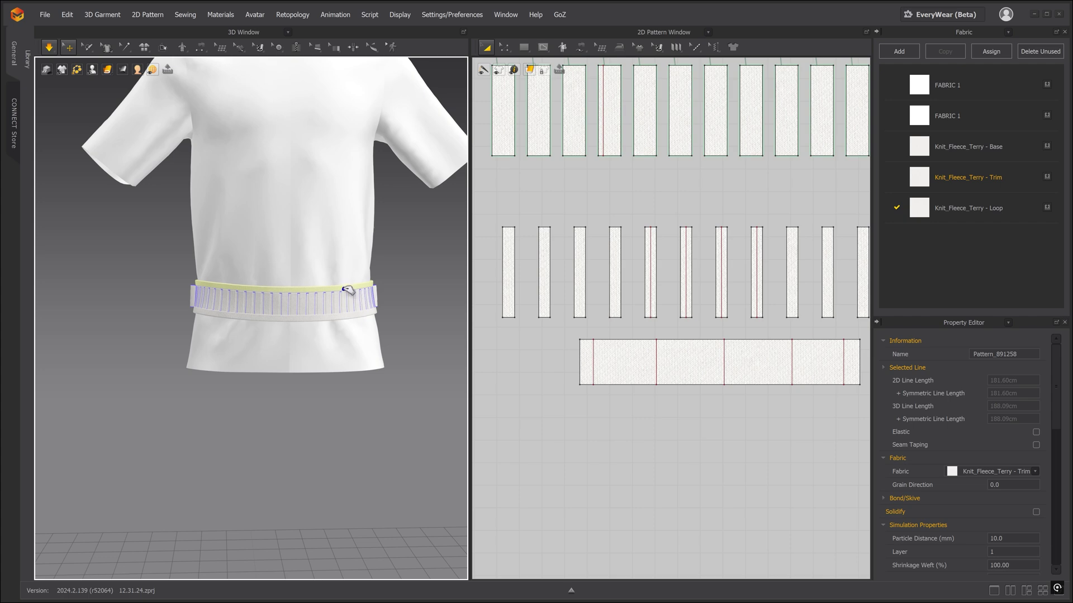
click(397, 311)
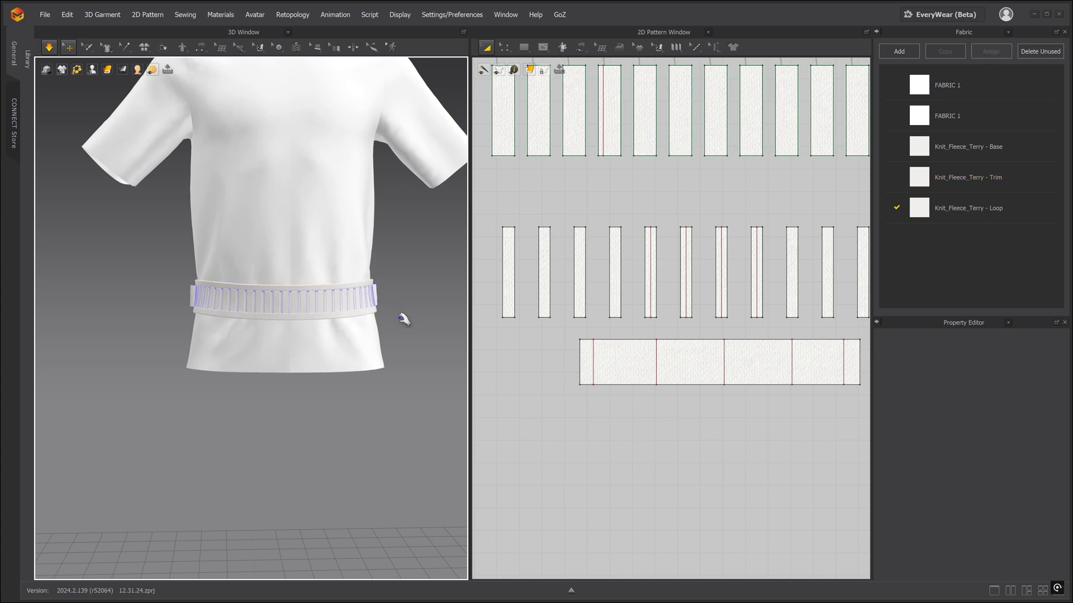
scroll(404, 325, down, 4)
middle_drag(334, 295, 259, 308)
scroll(257, 291, down, 1)
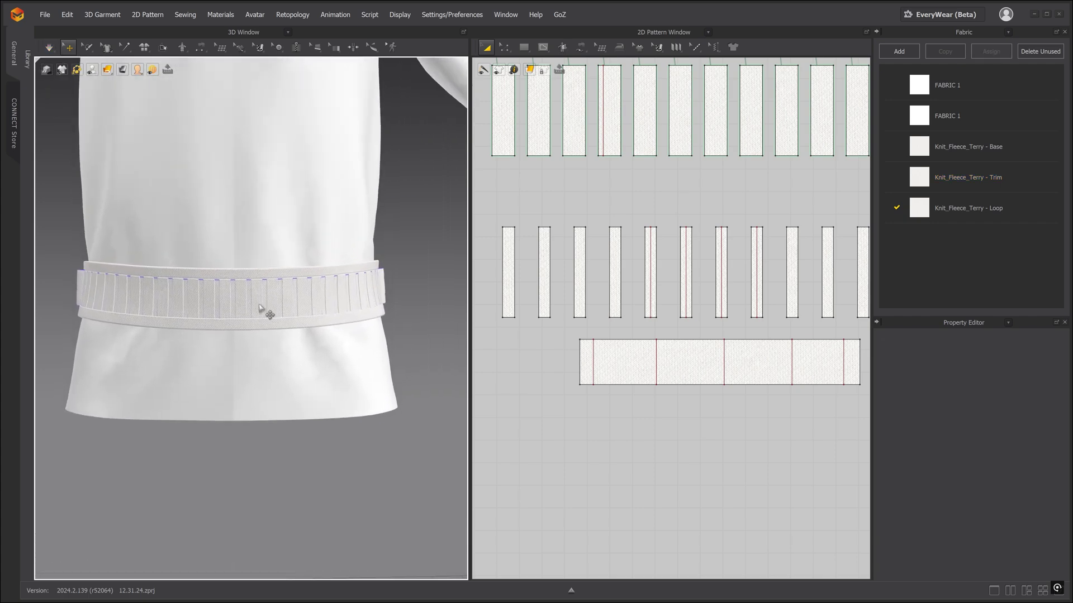
- Create a Layer Clone (Over) of the outer wide panel near the belt's middle, and place it above its row of patterns
click(226, 296)
scroll(625, 389, up, 6)
middle_drag(812, 310, 631, 299)
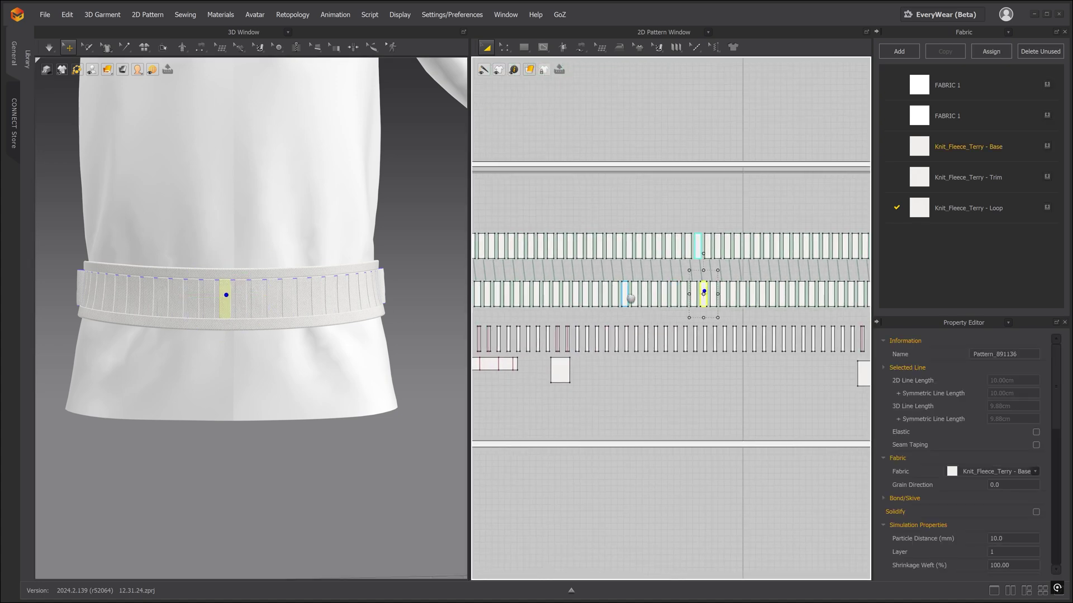
scroll(681, 226, up, 5)
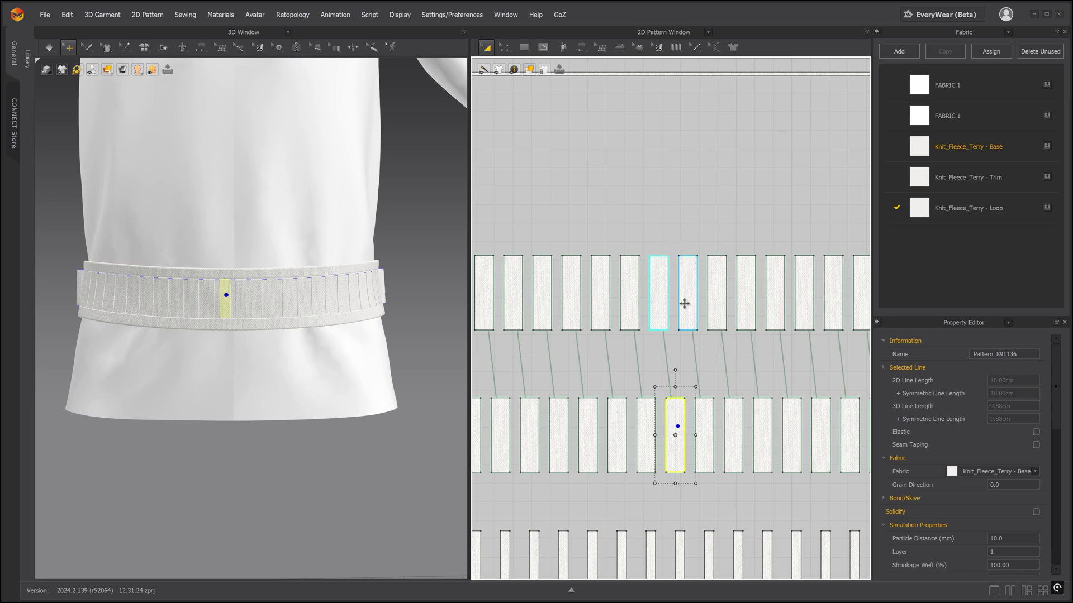
click(656, 265)
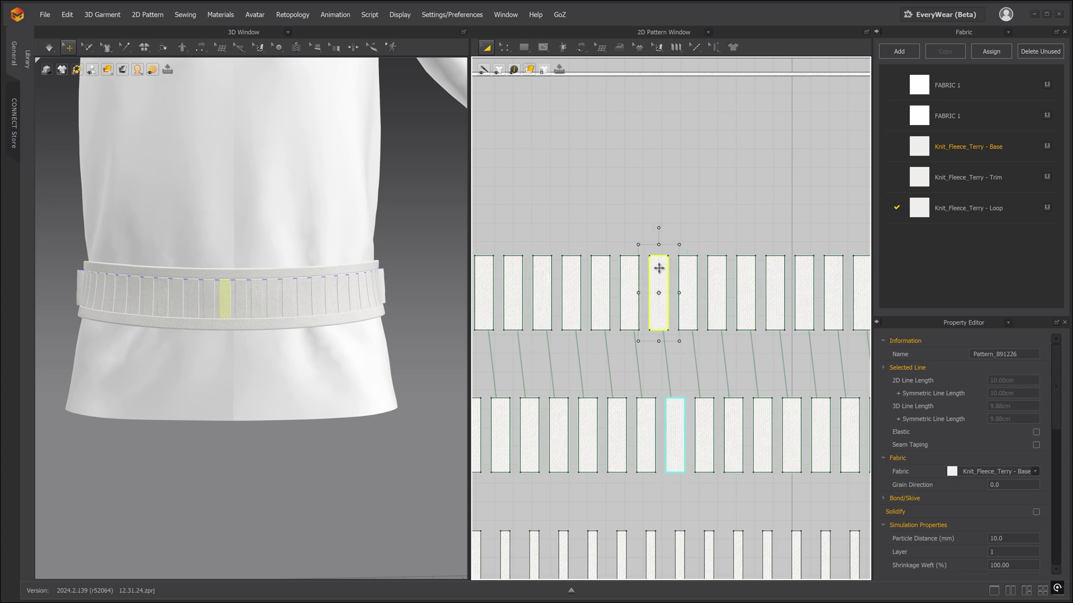
right_click(659, 270)
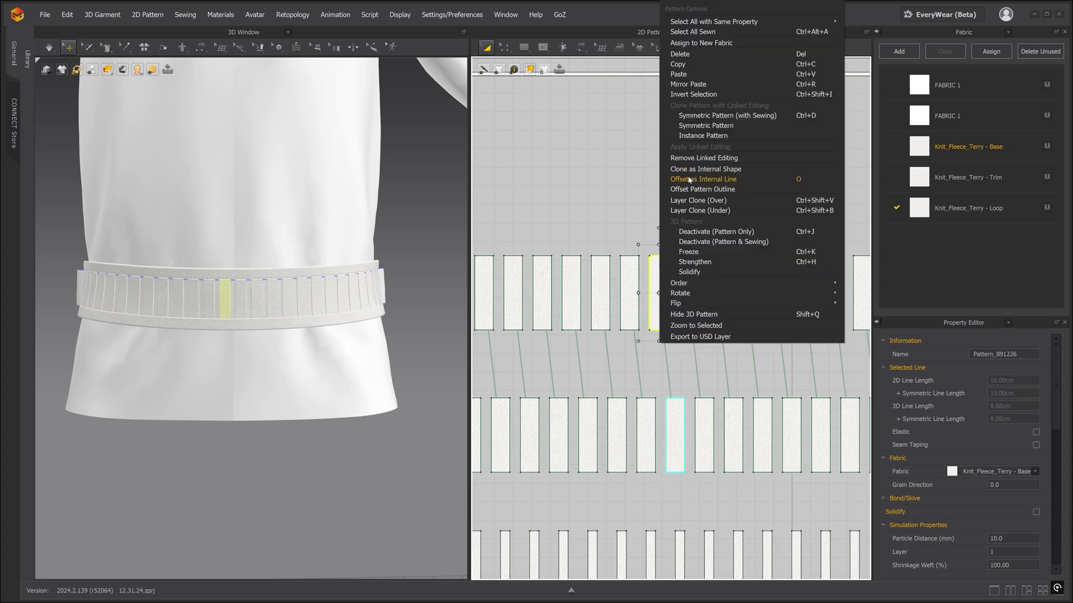
click(686, 201)
click(659, 179)
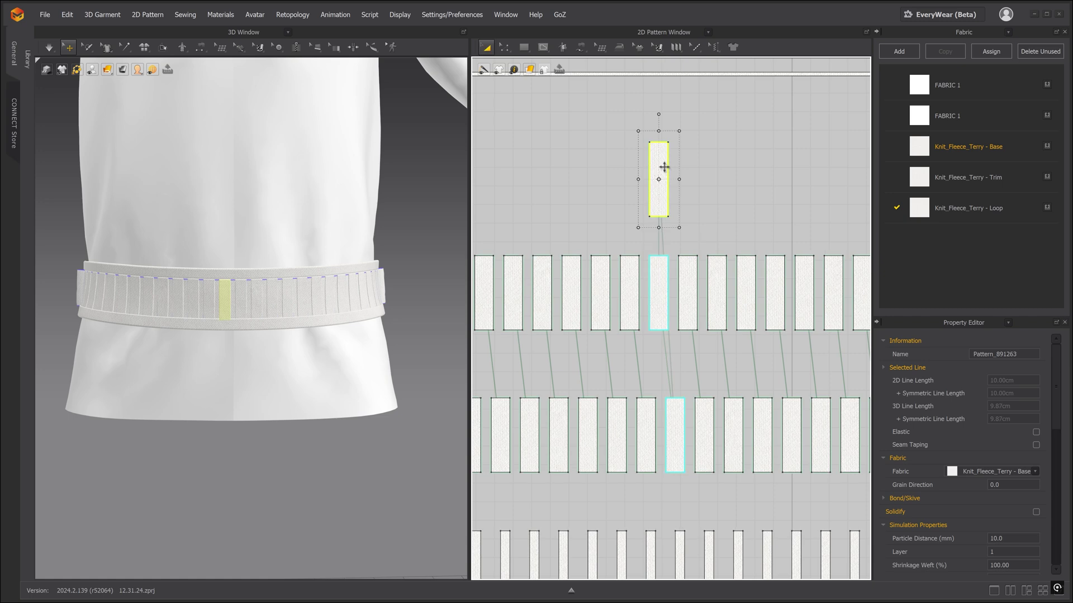
- Unlink the cloned panel from the belt panels and delete the sewing lines joining its sides to the panel below
right_click(664, 168)
click(701, 337)
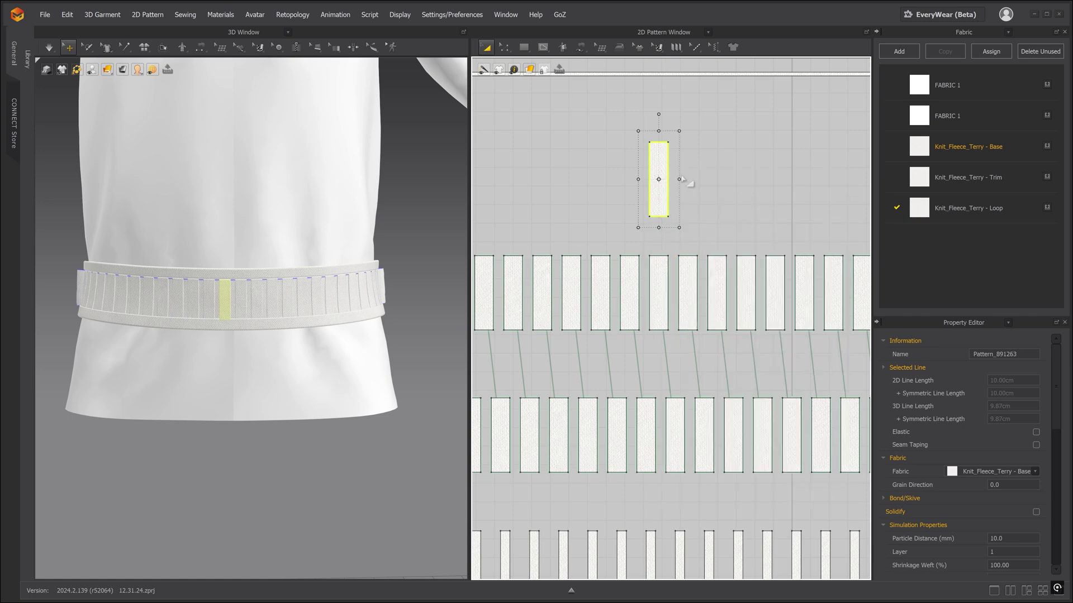
click(622, 47)
click(627, 122)
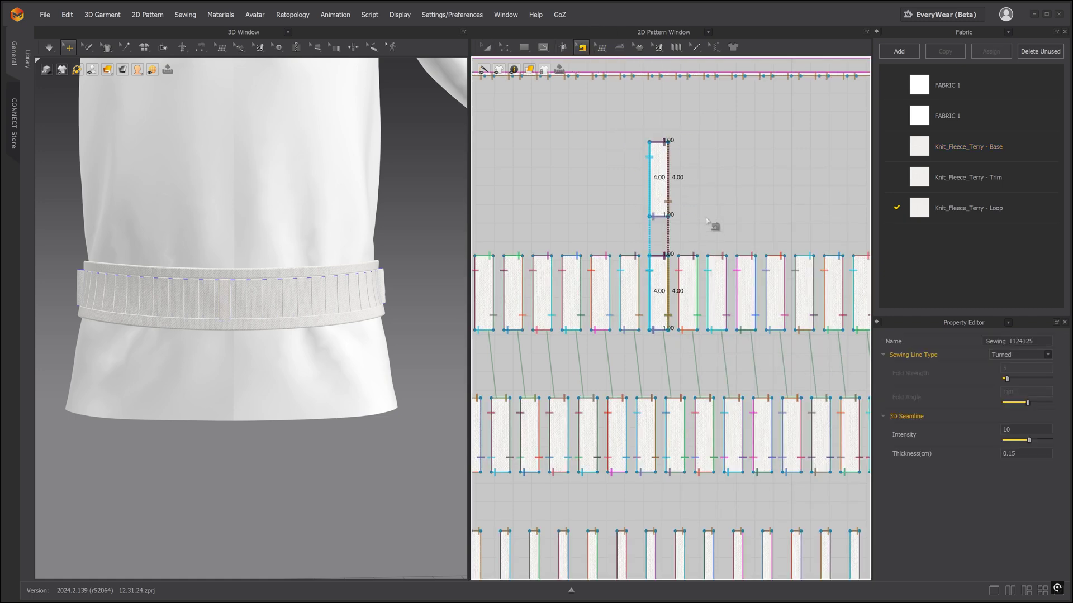
- Scale the cloned panel horizontally to 300% so that it becomes 3 cm wide
scroll(248, 323, up, 3)
right_drag(190, 302, 227, 283)
drag(679, 180, 697, 179)
right_click(698, 179)
text(300)
key(Return)
- Move the widened panel below the row of narrow belt strips in the 2D pattern layout
right_drag(252, 268, 223, 290)
scroll(608, 154, down, 4)
drag(624, 163, 626, 327)
scroll(625, 328, up, 5)
drag(625, 308, 631, 342)
- Draw a vertical internal line down the centre of the narrow strip above the panel and copy it onto the adjacent strip
click(543, 47)
click(559, 70)
click(610, 166)
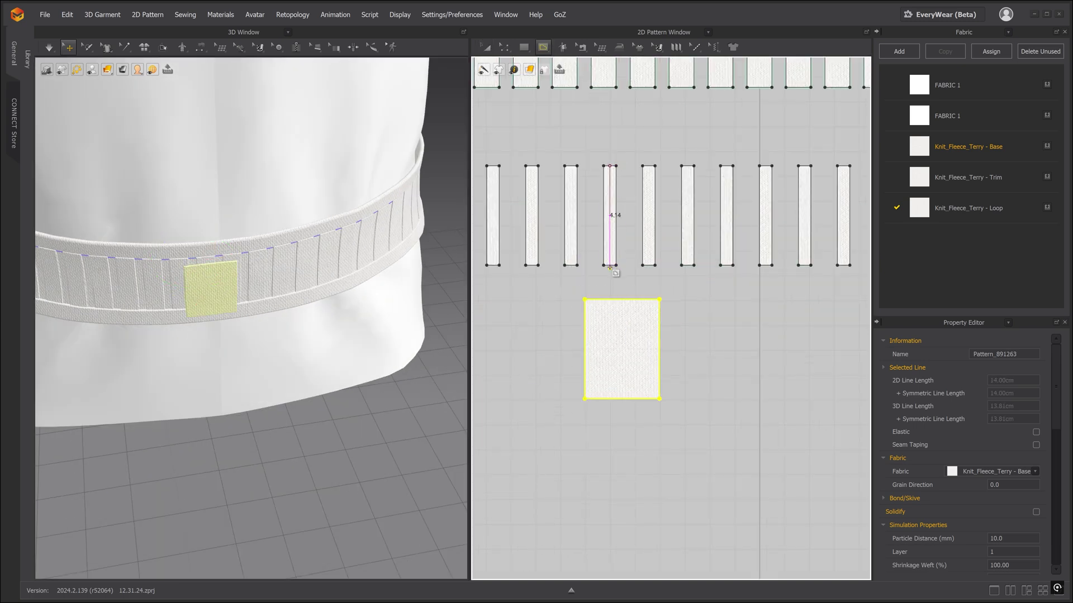
double_click(609, 266)
key(z)
key(ctrl+c)
key(ctrl+v)
click(649, 221)
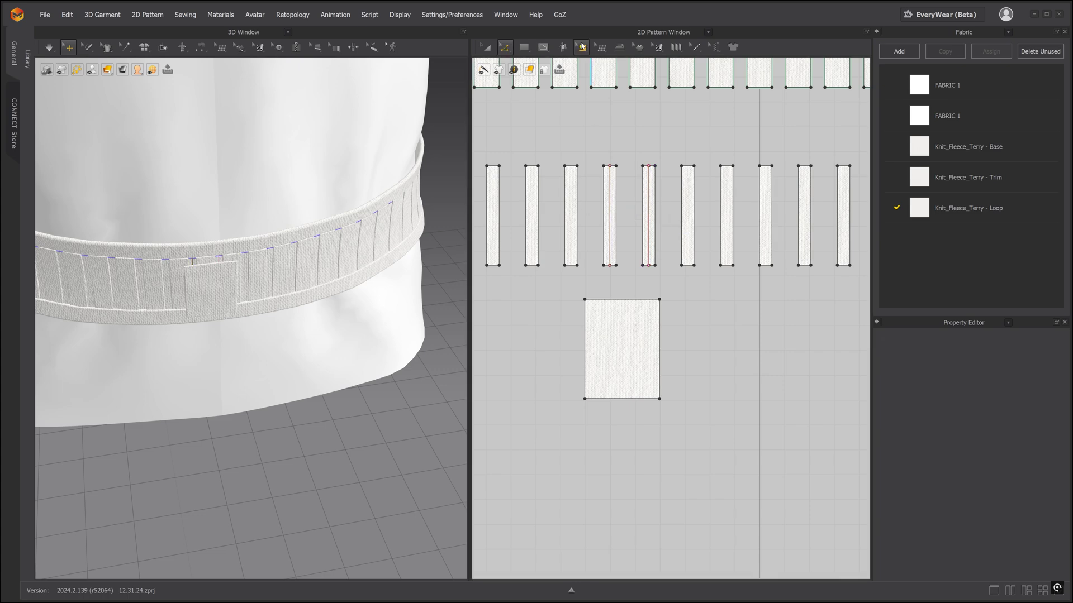
- Segment-sew the wide panel's two side edges to the internal lines on the two adjacent narrow strips
mouse_move(582, 47)
click(603, 84)
click(585, 327)
click(610, 199)
click(659, 341)
click(649, 201)
- Simulate the garment so the sewn panel bulges out over the belt, and end the simulation
click(220, 271)
right_drag(280, 313, 397, 312)
scroll(394, 325, up, 1)
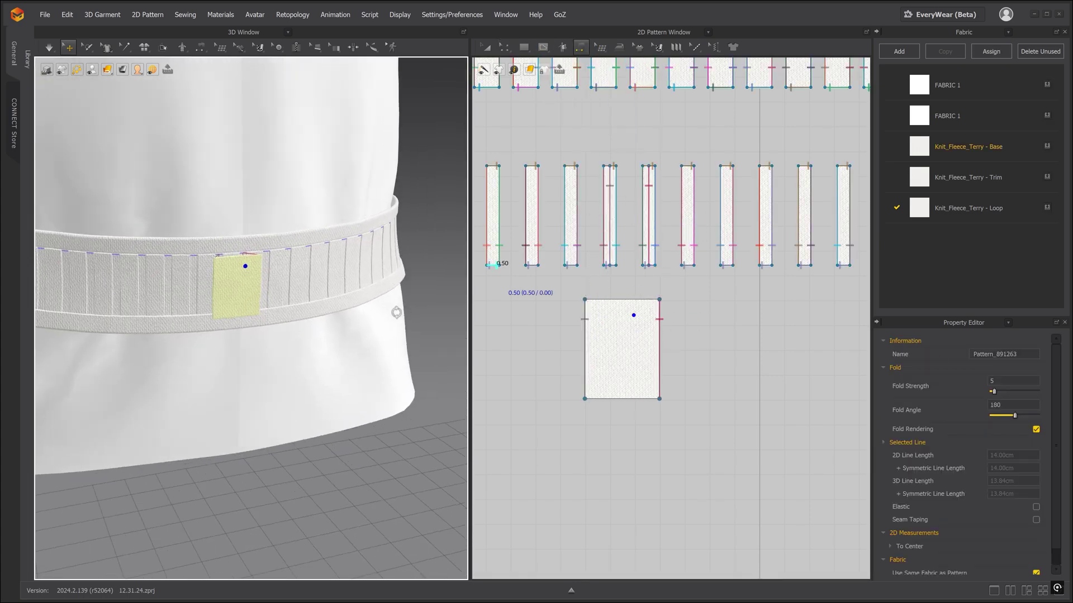
scroll(319, 286, up, 1)
key(space)
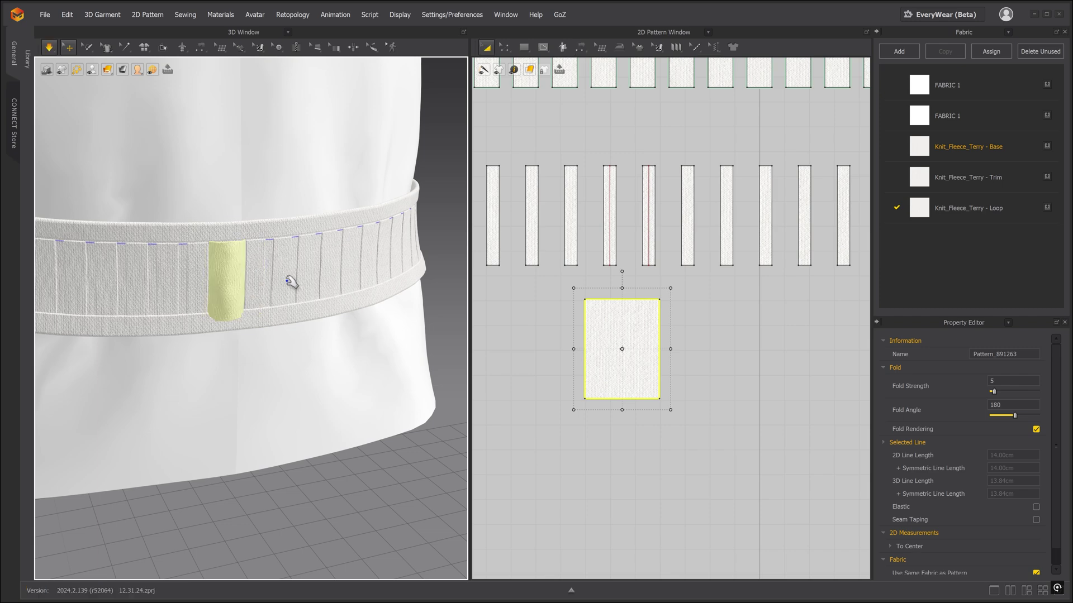
mouse_move(252, 282)
right_down()
mouse_move(240, 275)
mouse_move(247, 267)
right_up()
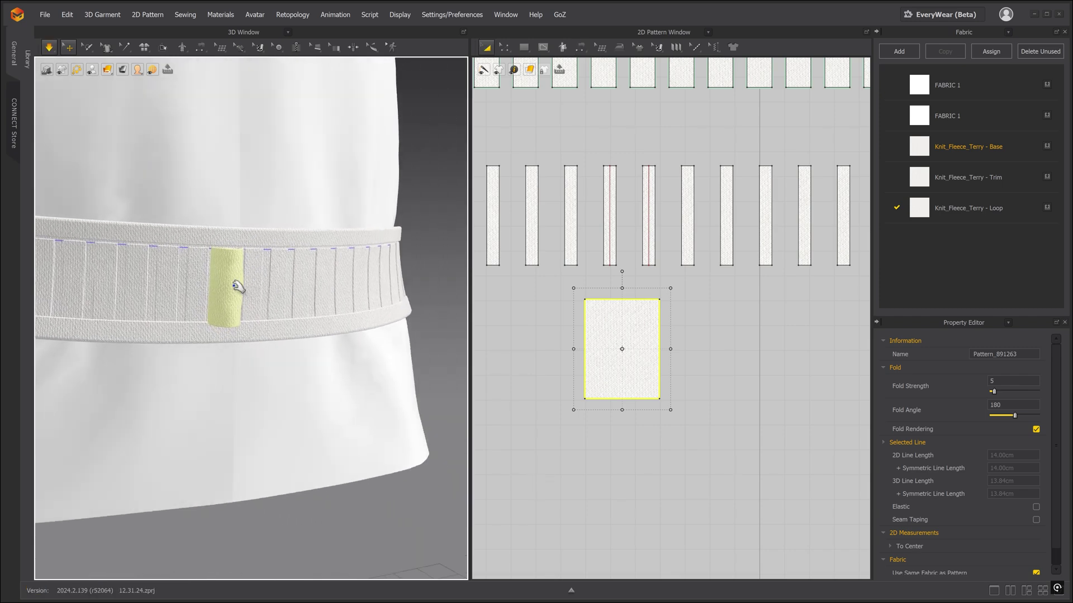
key(space)
- Extend the wide panel's right edge by 3 cm with Offset Pattern Outline, creating an internal line at the original edge
key(n)
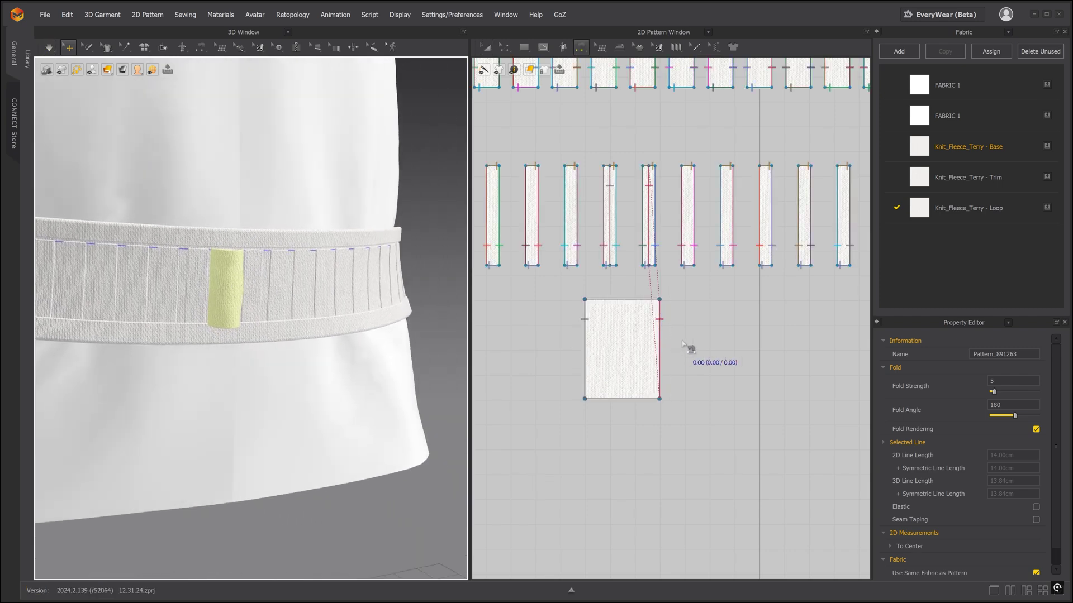
click(504, 47)
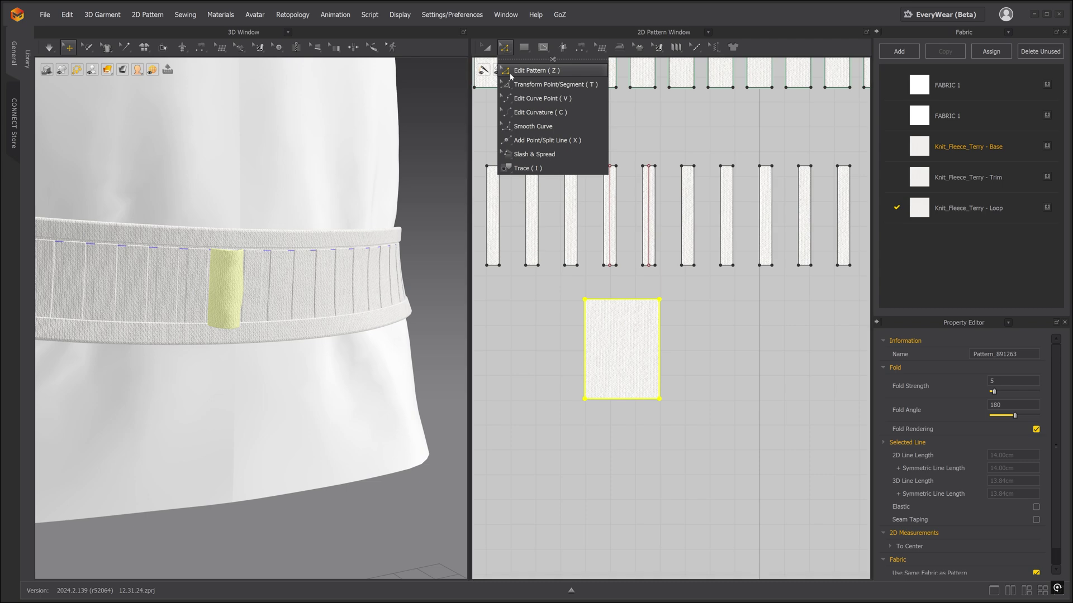
click(681, 351)
right_click(659, 356)
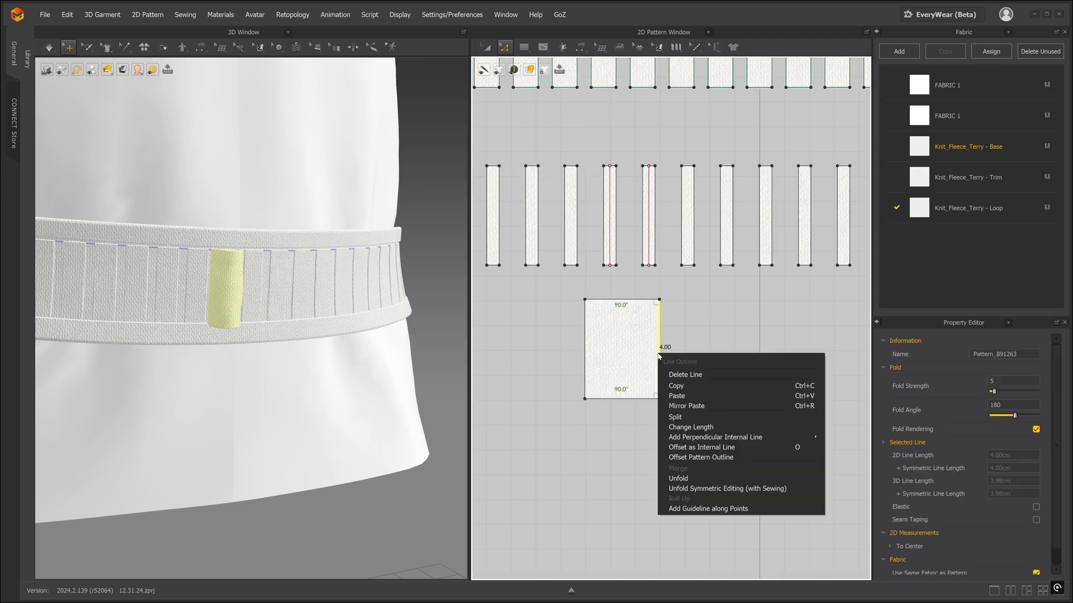
click(698, 457)
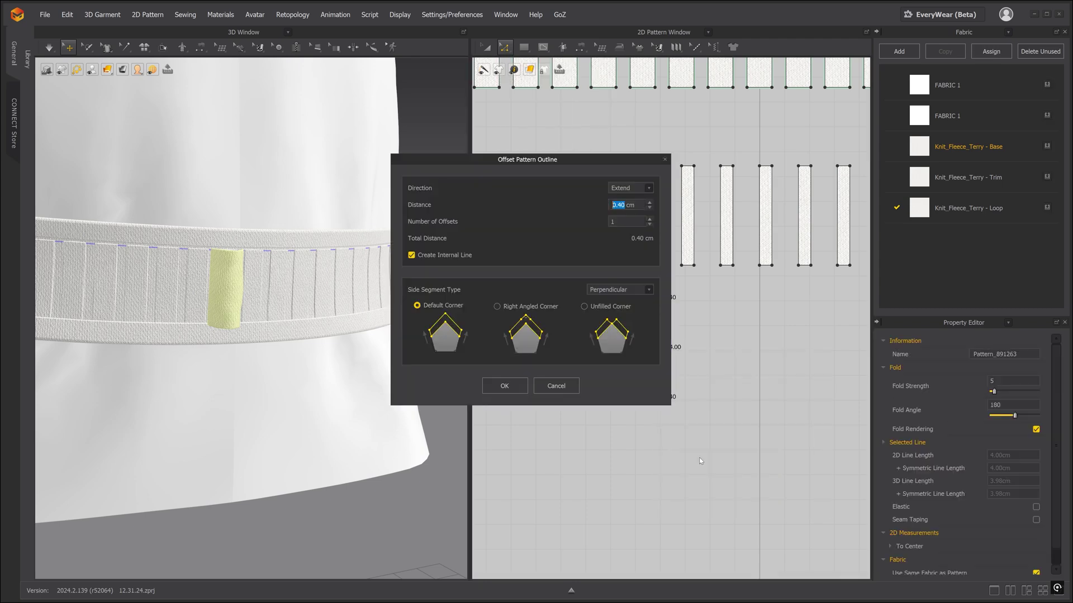
drag(596, 155, 496, 324)
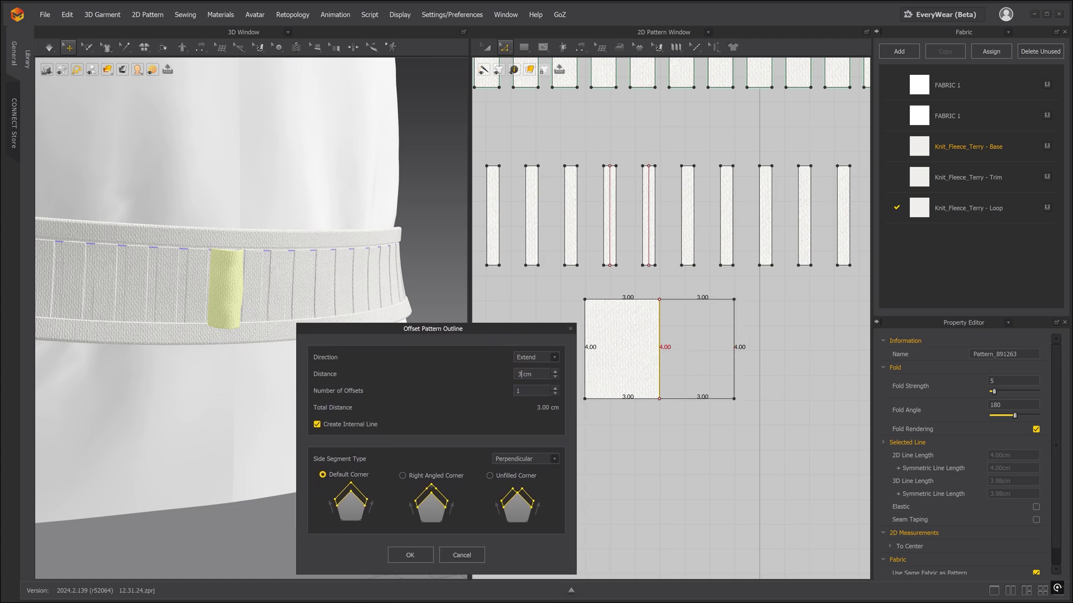
click(410, 555)
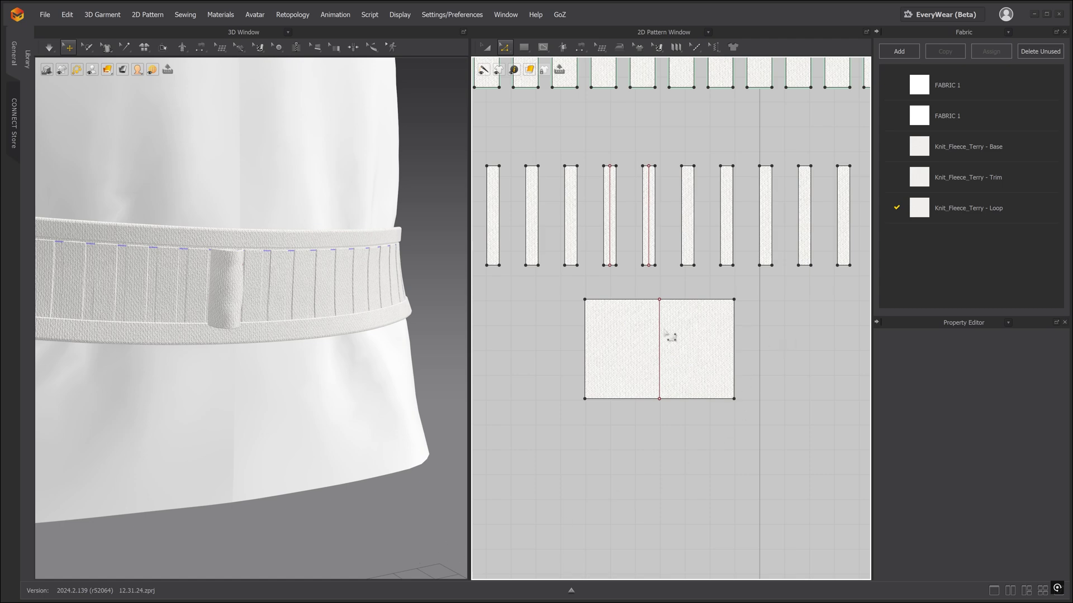
- Delete the seam joining the extended panel's outer edge to the second strip's internal line
scroll(235, 329, down, 2)
right_drag(239, 312, 246, 316)
mouse_move(241, 301)
mouse_down()
mouse_move(258, 315)
mouse_move(241, 303)
mouse_up()
scroll(257, 315, down, 3)
scroll(254, 311, up, 5)
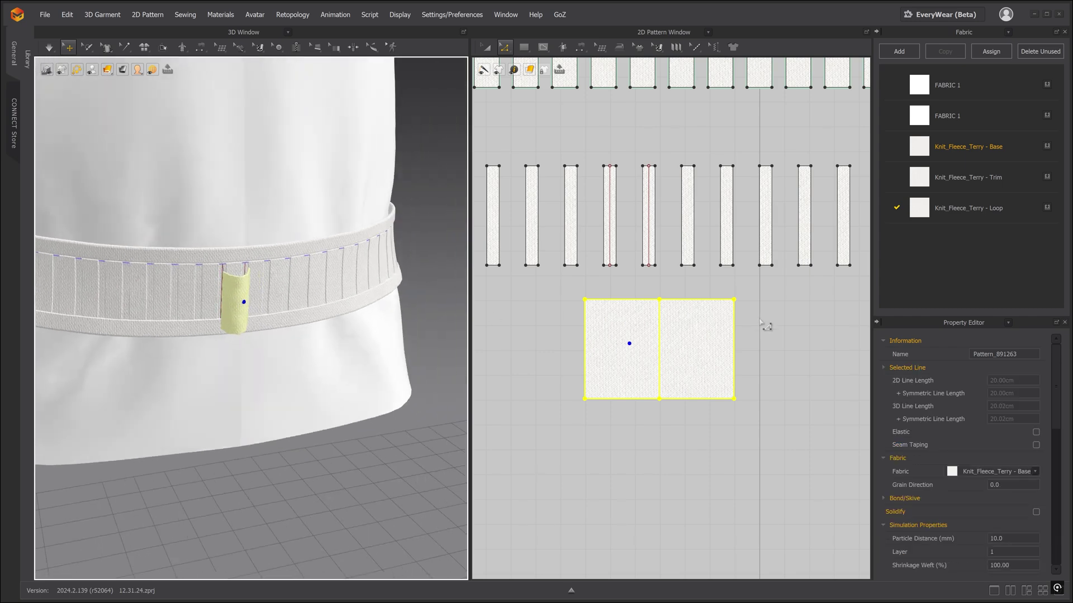
click(581, 47)
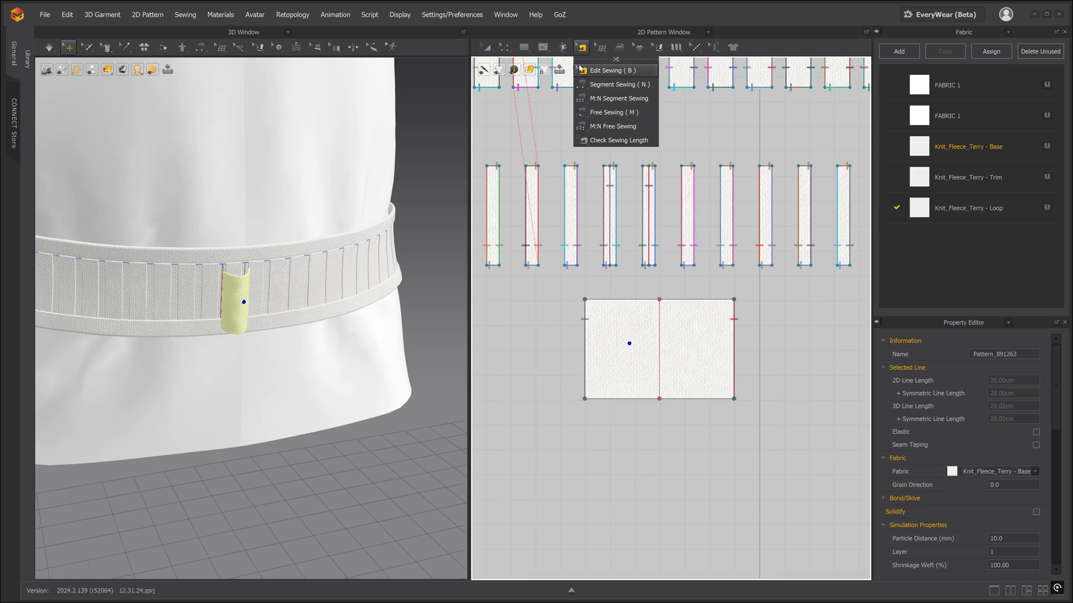
click(584, 84)
click(648, 170)
click(733, 334)
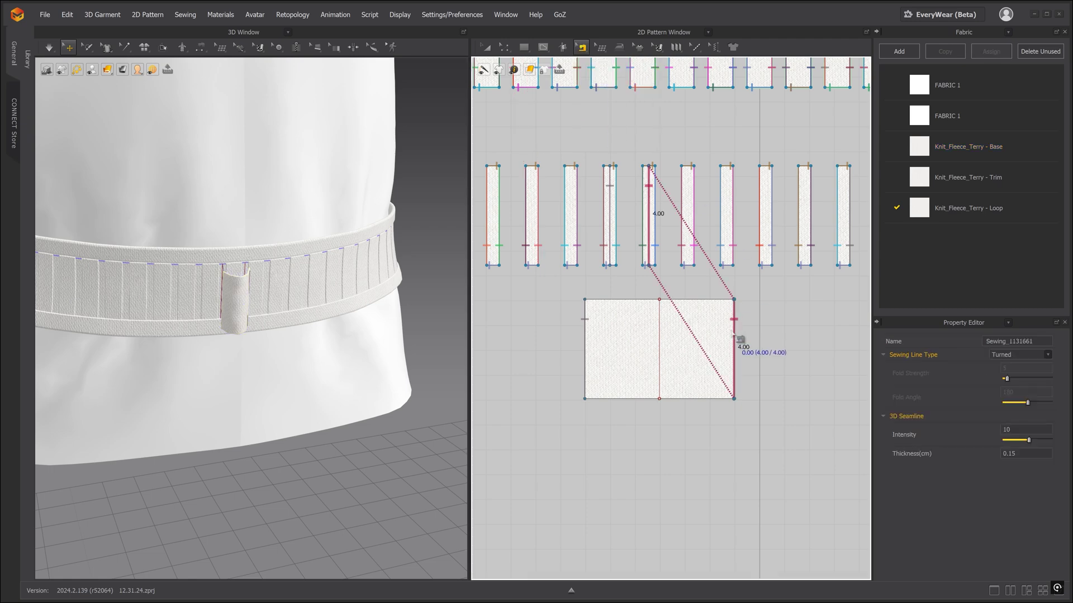
click(487, 48)
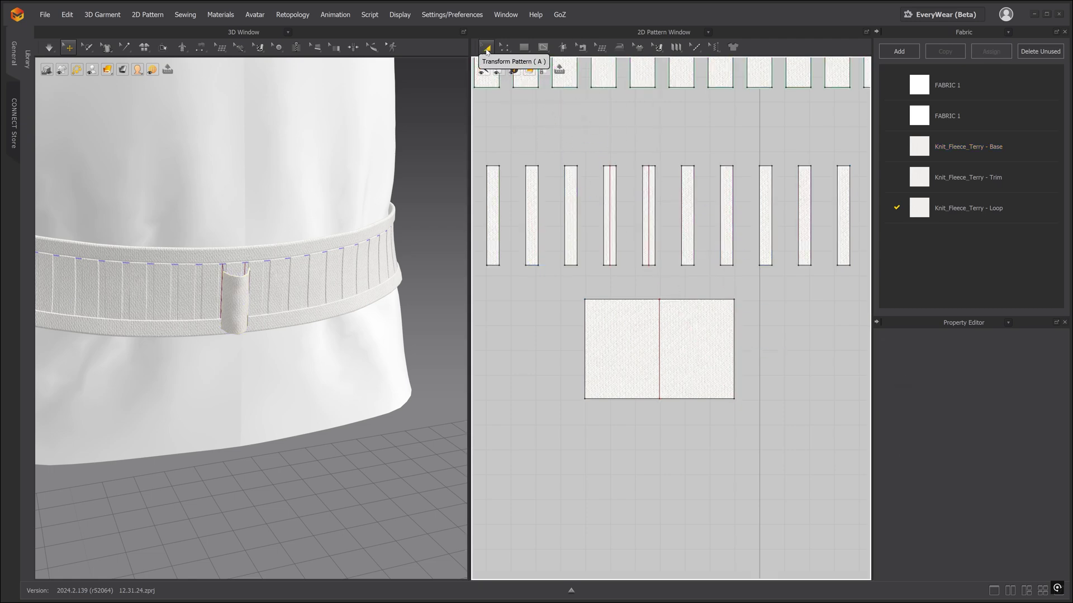
- Reposition the extended panel in front of its belt strips in 3D, and simulate it with the outer edge loose
right_drag(291, 306, 298, 309)
drag(240, 304, 307, 314)
mouse_move(306, 314)
right_down()
mouse_move(288, 303)
mouse_move(301, 306)
right_up()
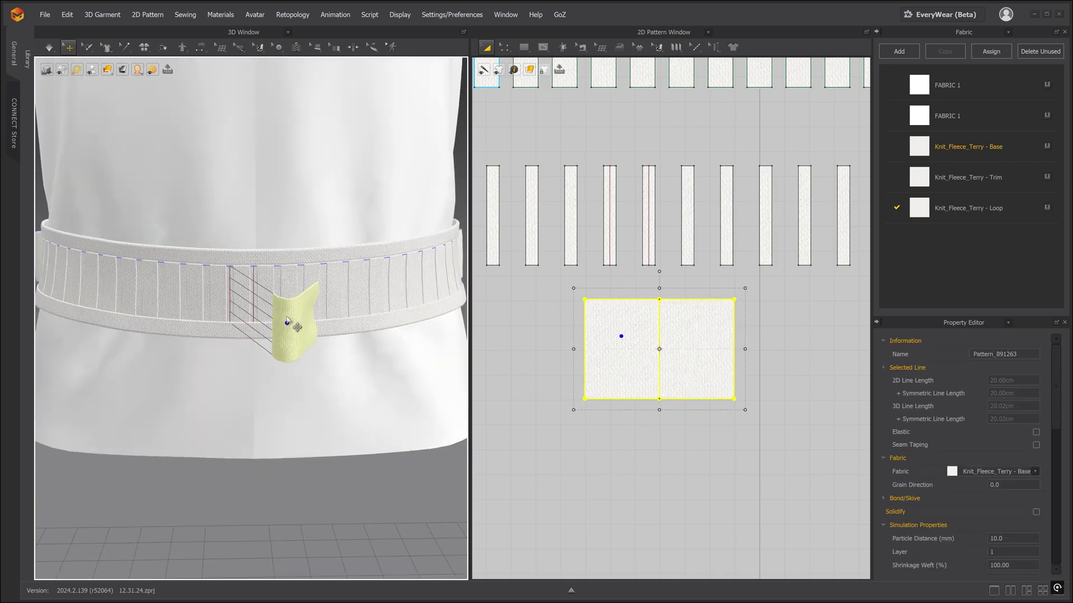
drag(287, 318, 239, 301)
right_drag(240, 301, 254, 304)
drag(255, 305, 266, 303)
key(space)
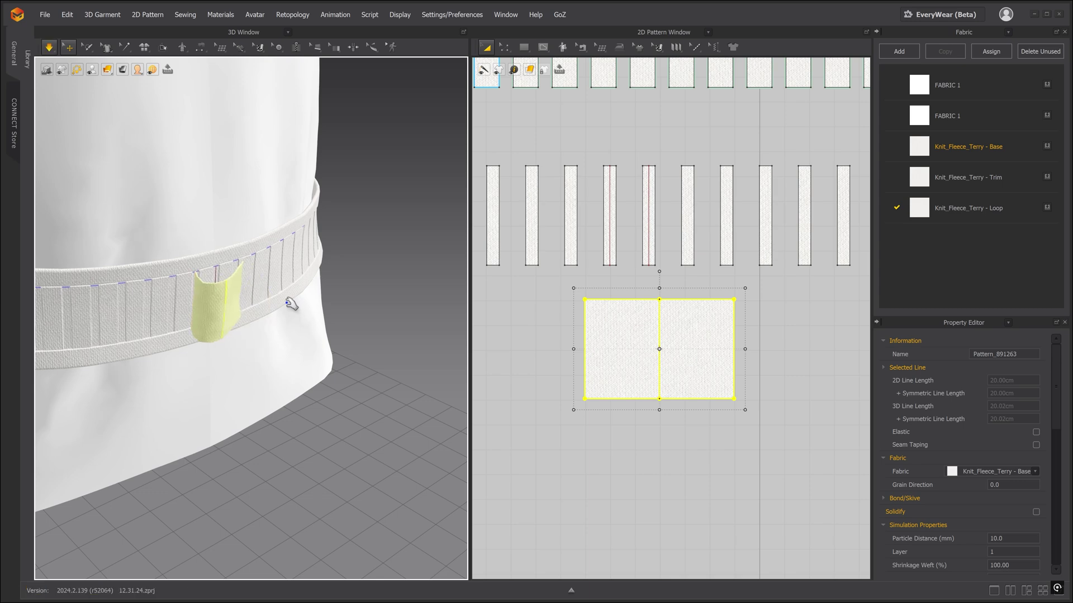
right_drag(289, 304, 267, 300)
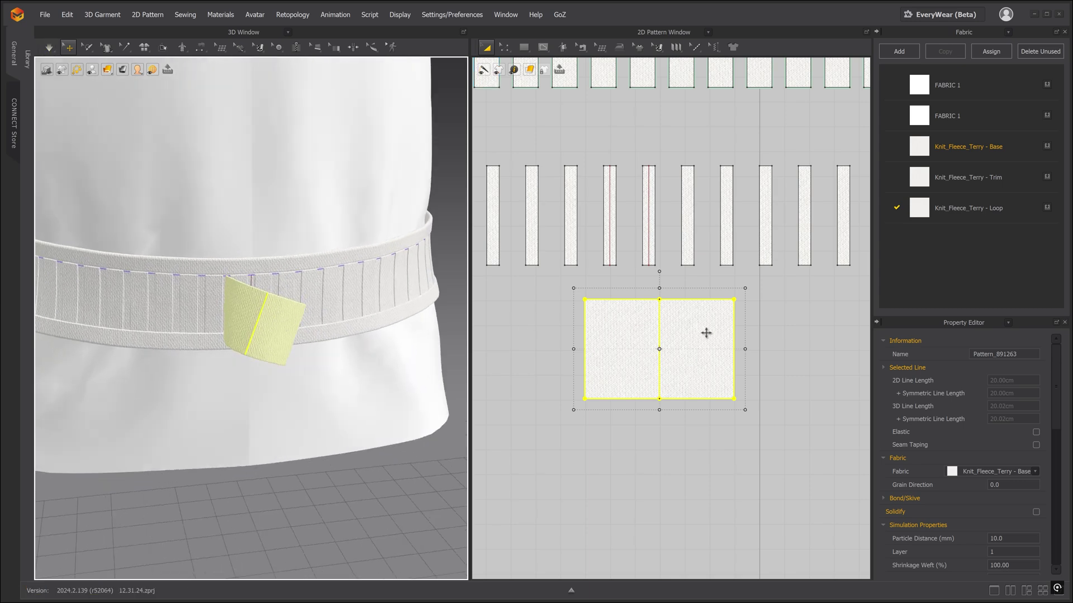
- Segment-sew the extended panel's middle internal line to the internal line on the second narrow strip
click(791, 329)
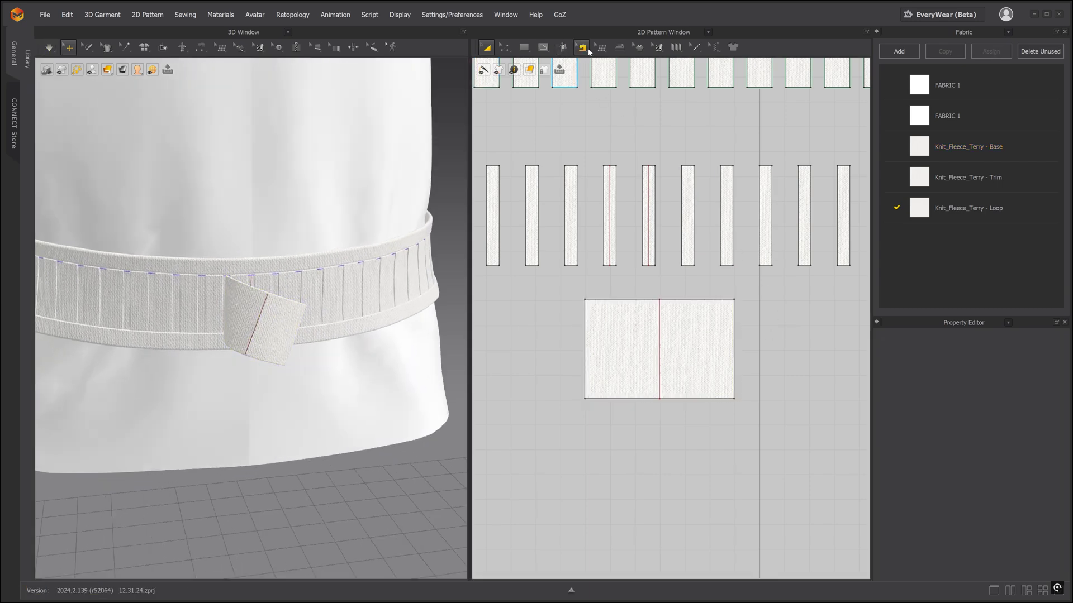
mouse_move(581, 48)
click(585, 83)
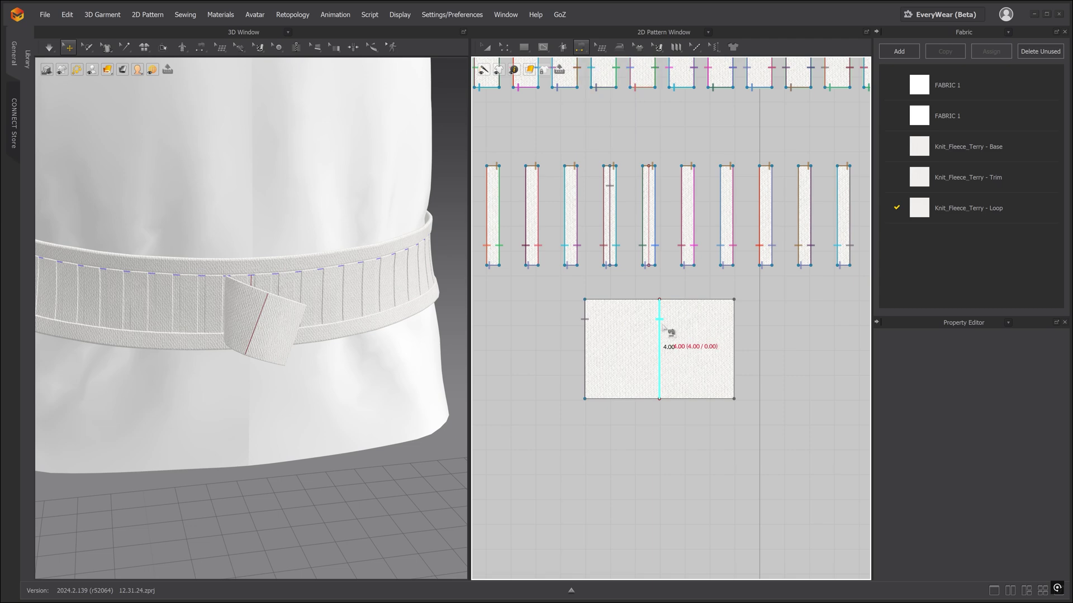
click(661, 329)
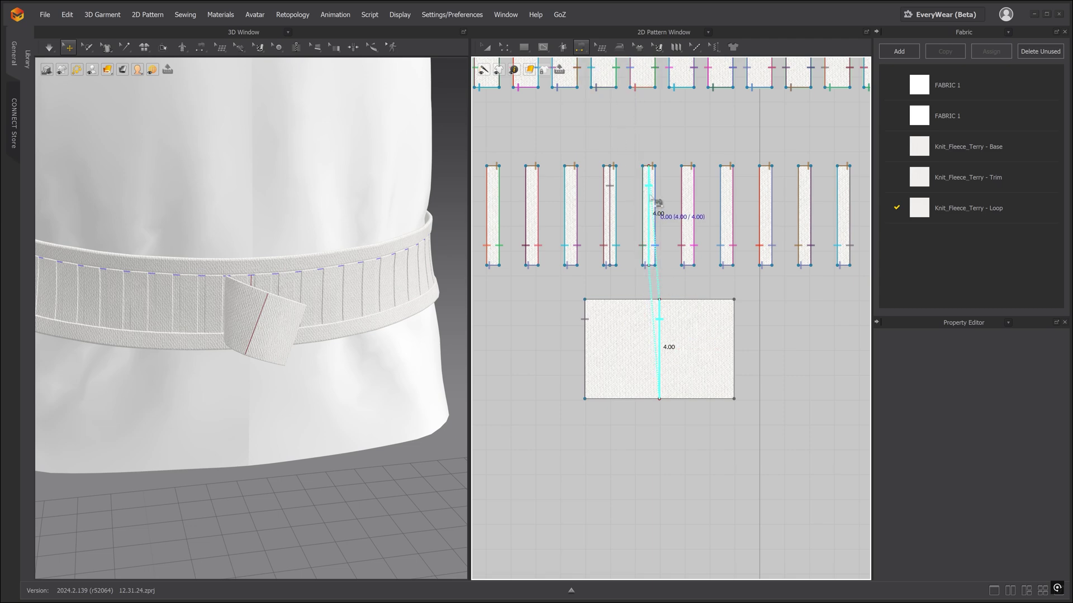
click(657, 204)
- Simulate the garment to settle the panel into a rounded pouch with a free flap, and end the simulation
right_drag(311, 328, 235, 323)
key(space)
click(234, 323)
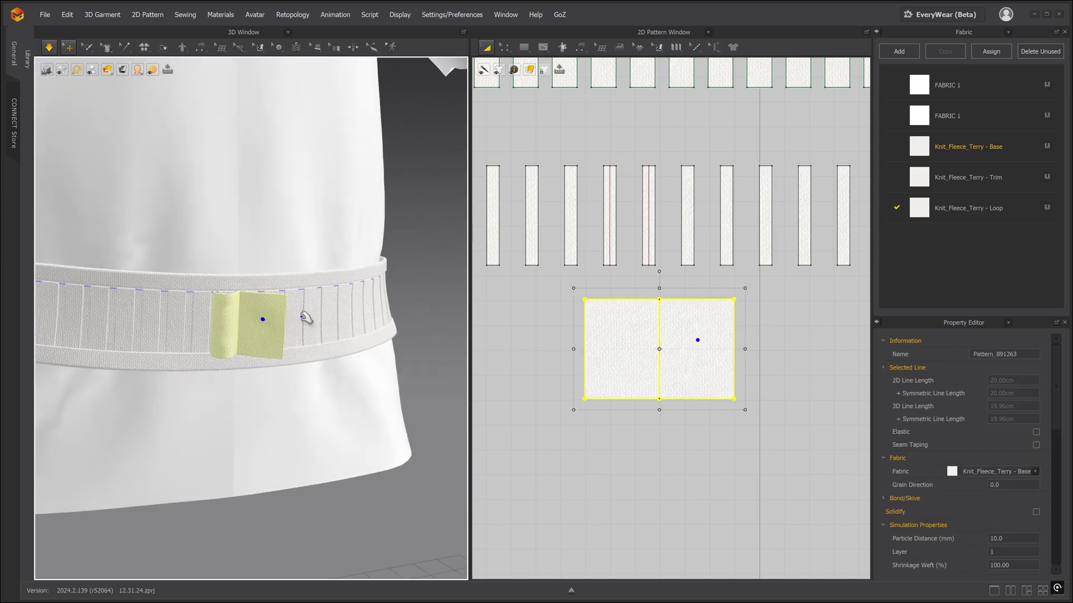
right_drag(305, 318, 299, 321)
key(space)
- Round the flap's two outer corners by 0.5 cm with the Smooth Curve tool
key(b)
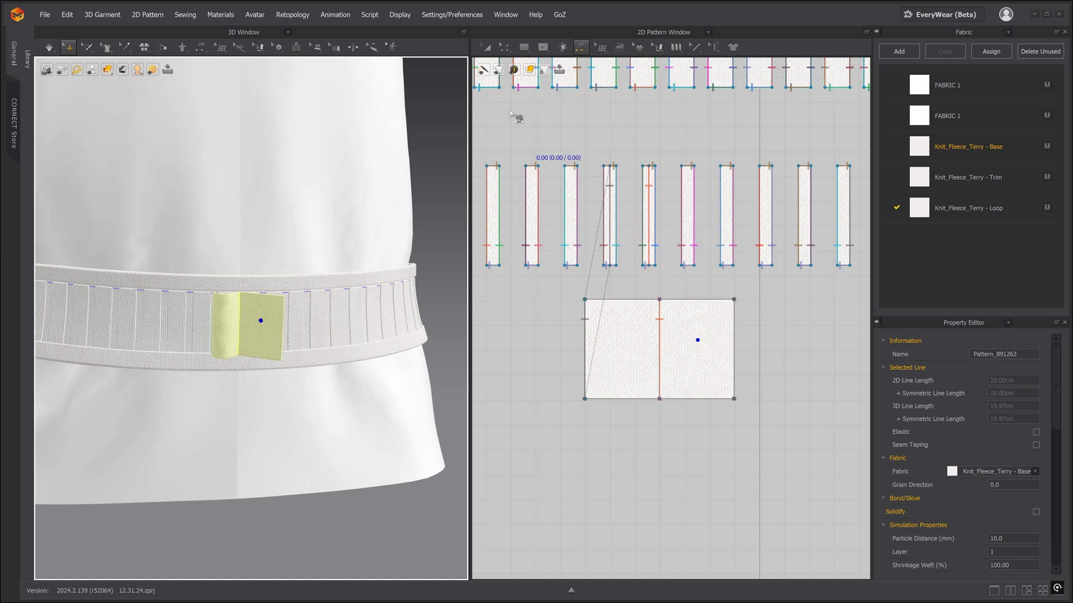
click(504, 47)
click(655, 289)
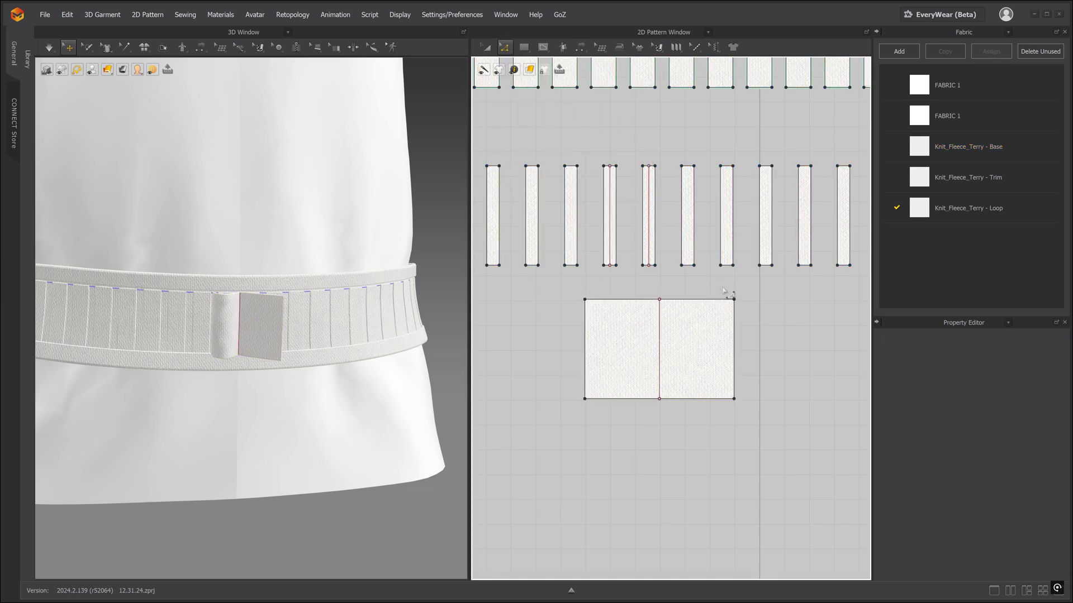
click(505, 47)
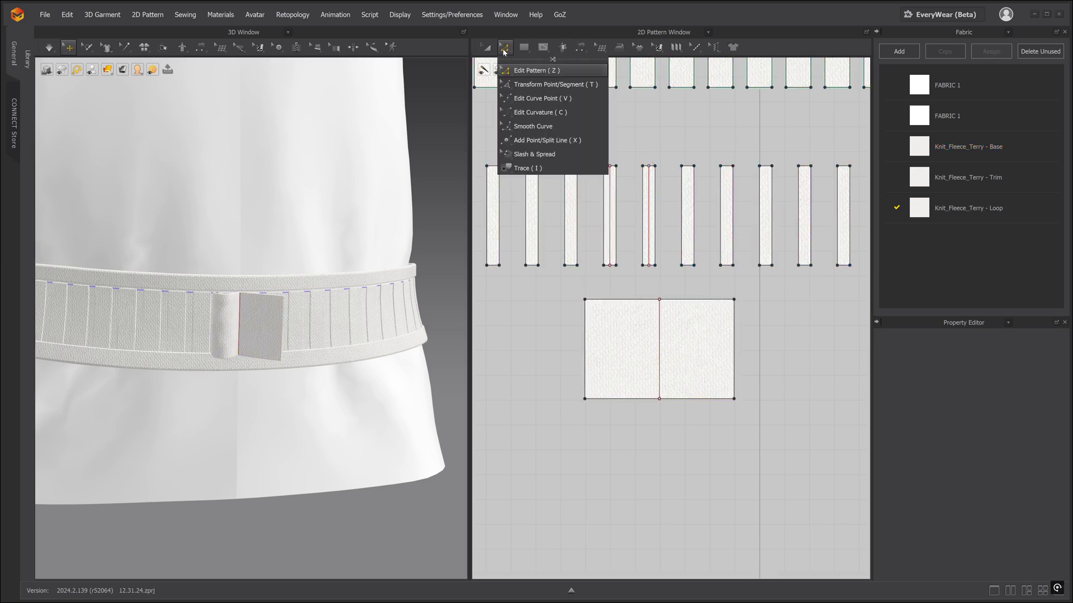
click(507, 126)
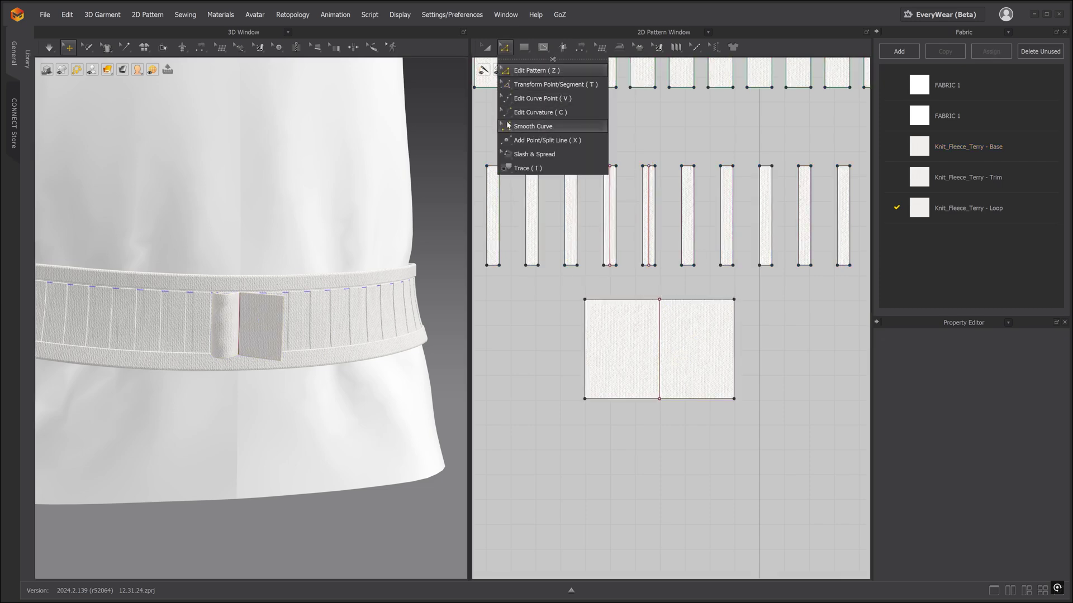
click(733, 300)
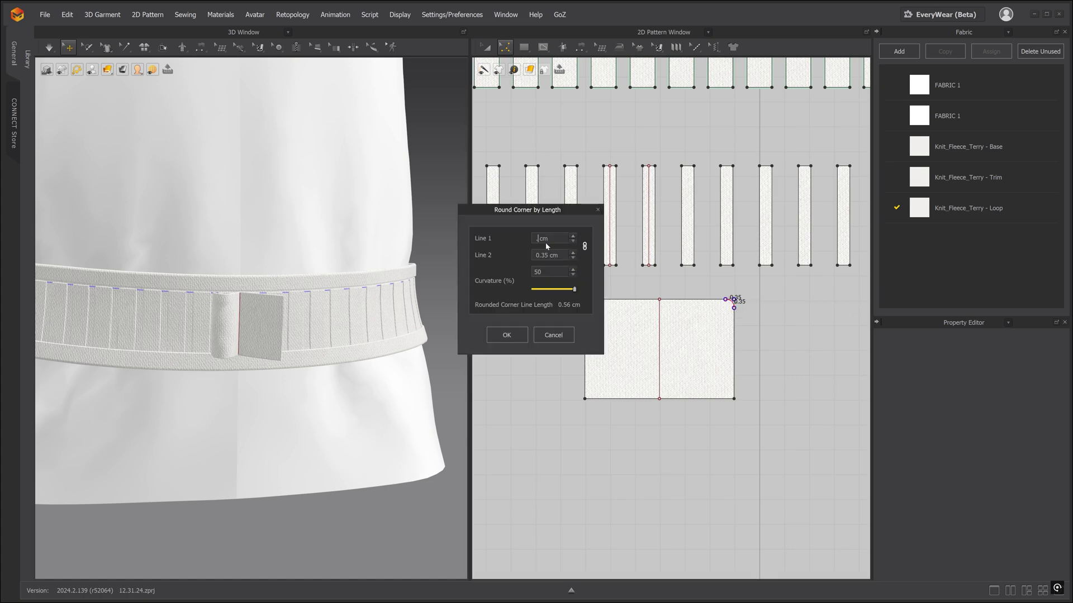
click(506, 335)
click(734, 399)
click(511, 334)
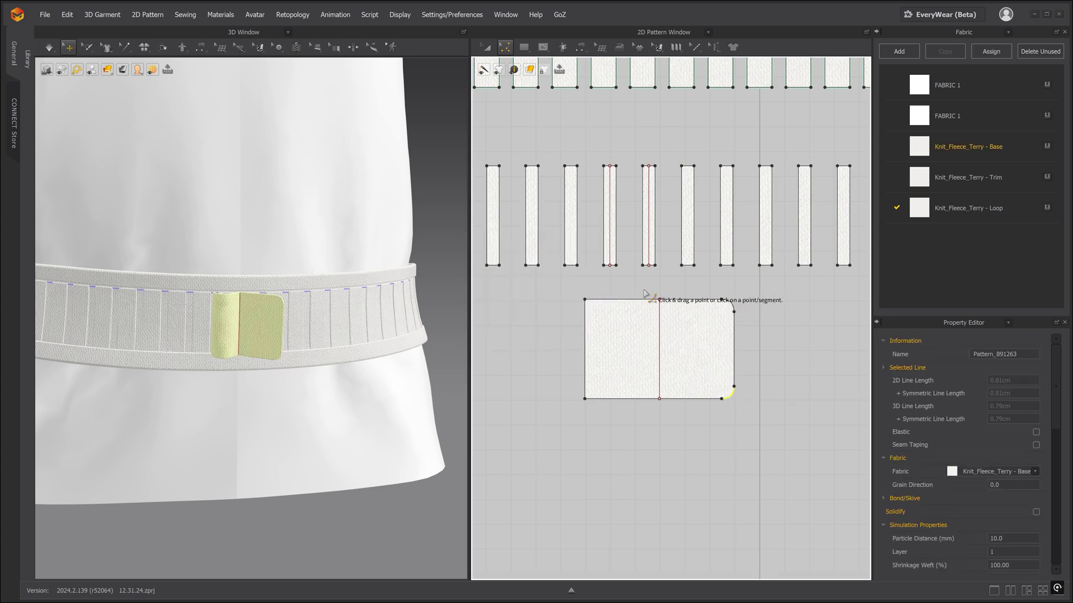
- Offset the pouch panel's outline outward by 0.4 cm on every side except the straight edge opposite the flap, creating an internal line
click(509, 49)
click(511, 69)
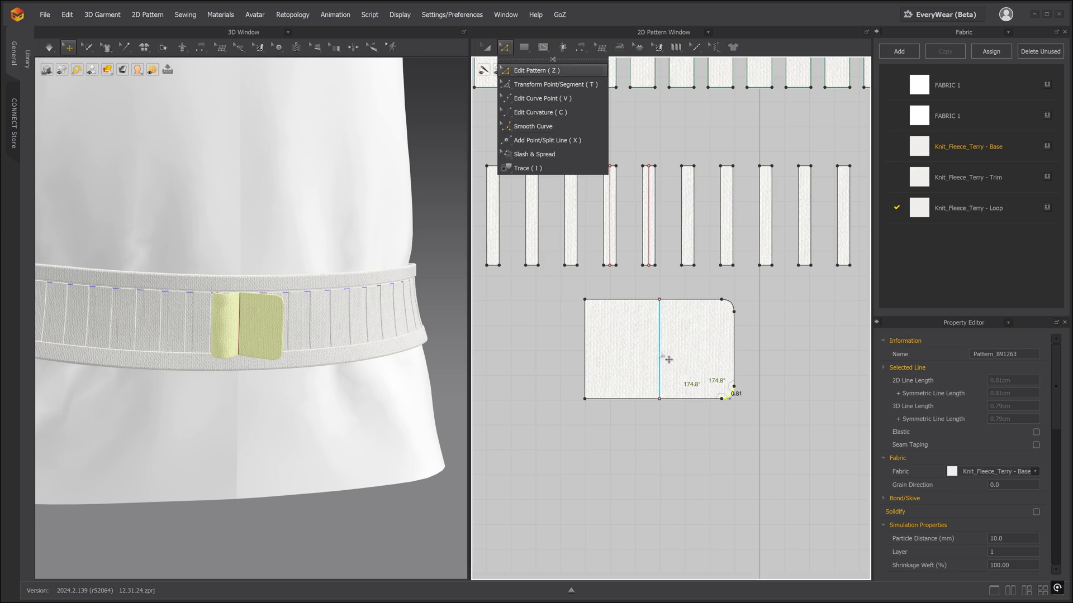
click(648, 300)
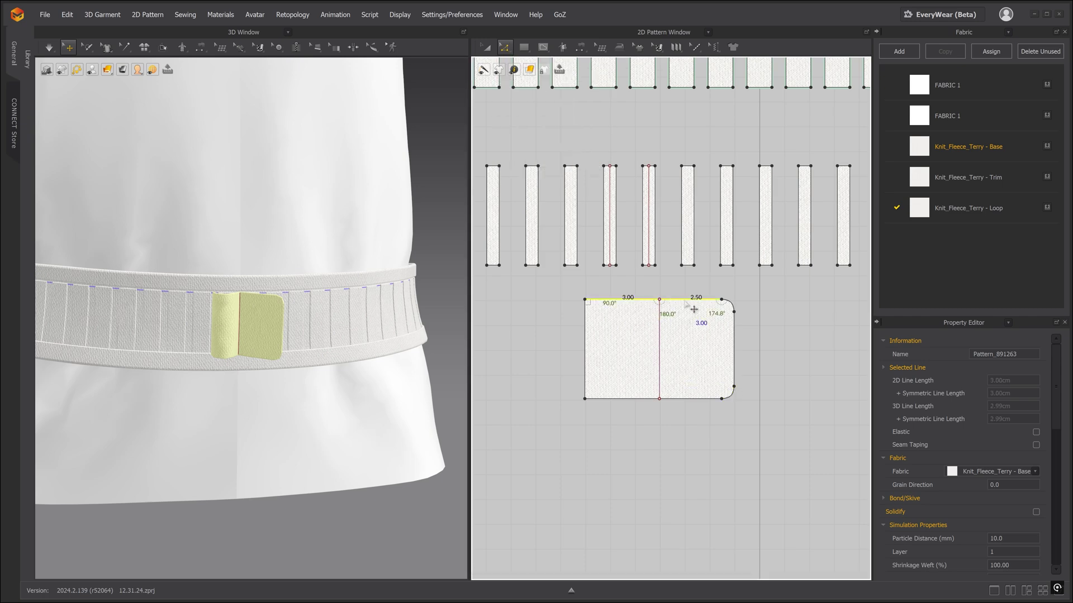
shift+click(734, 338)
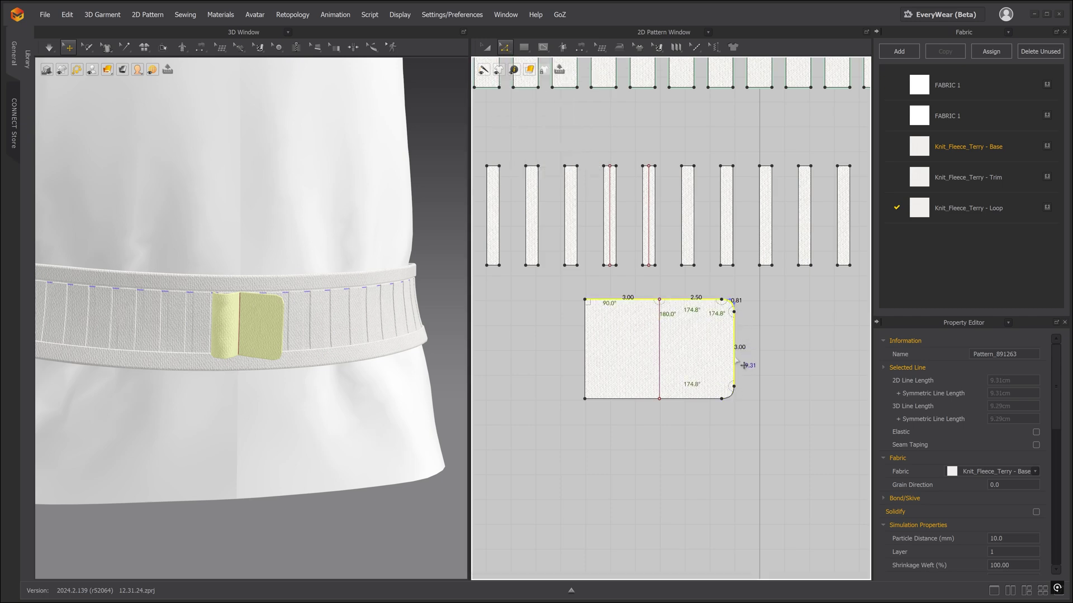
shift+click(727, 396)
shift+click(693, 399)
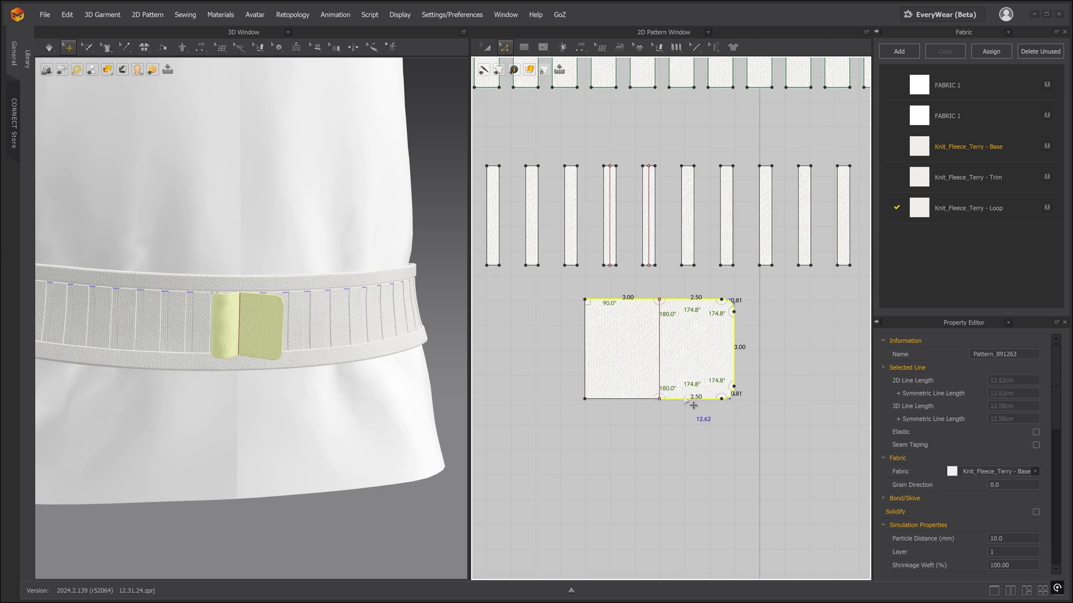
shift+click(649, 399)
right_click(642, 401)
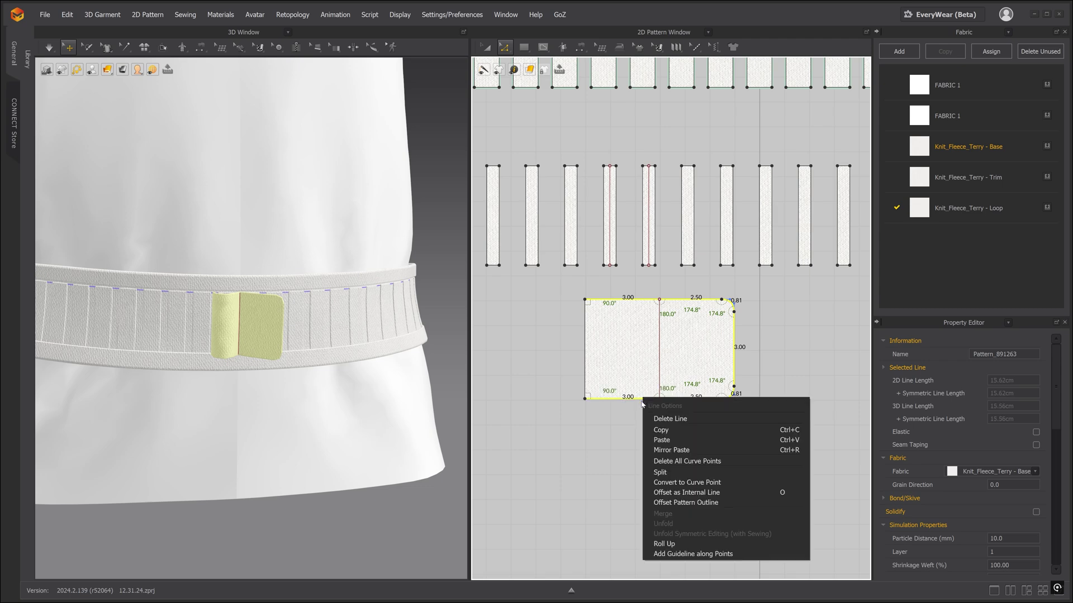
click(708, 503)
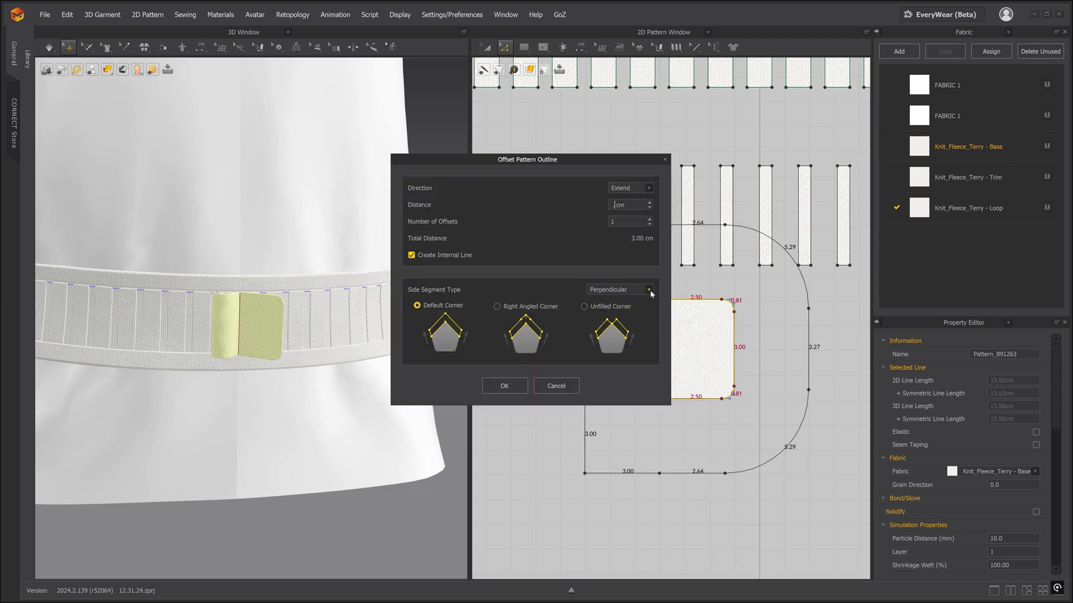
text(.4)
drag(612, 157, 447, 140)
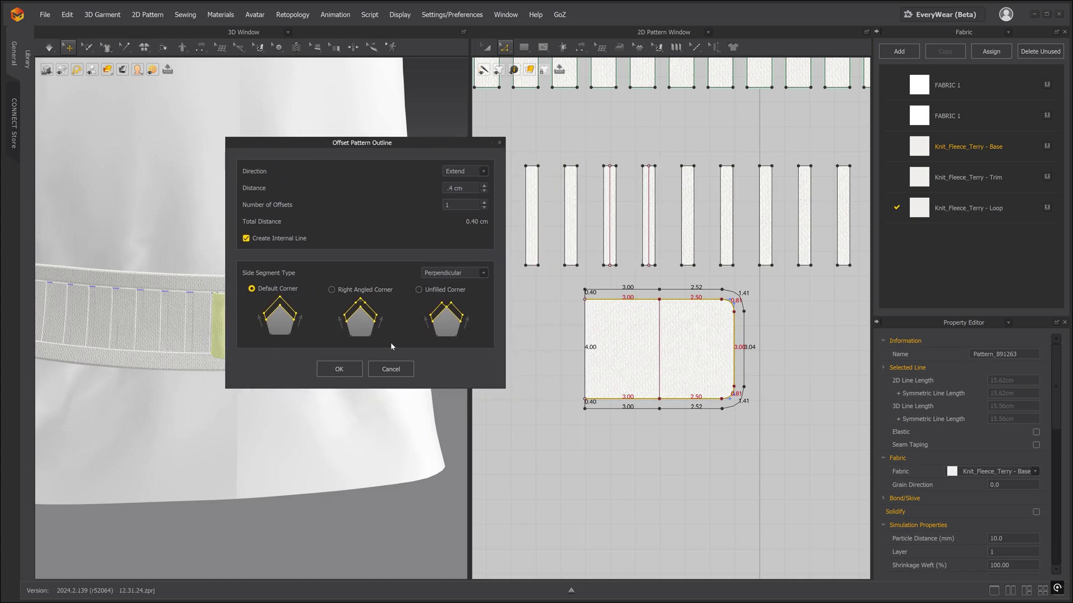
click(343, 369)
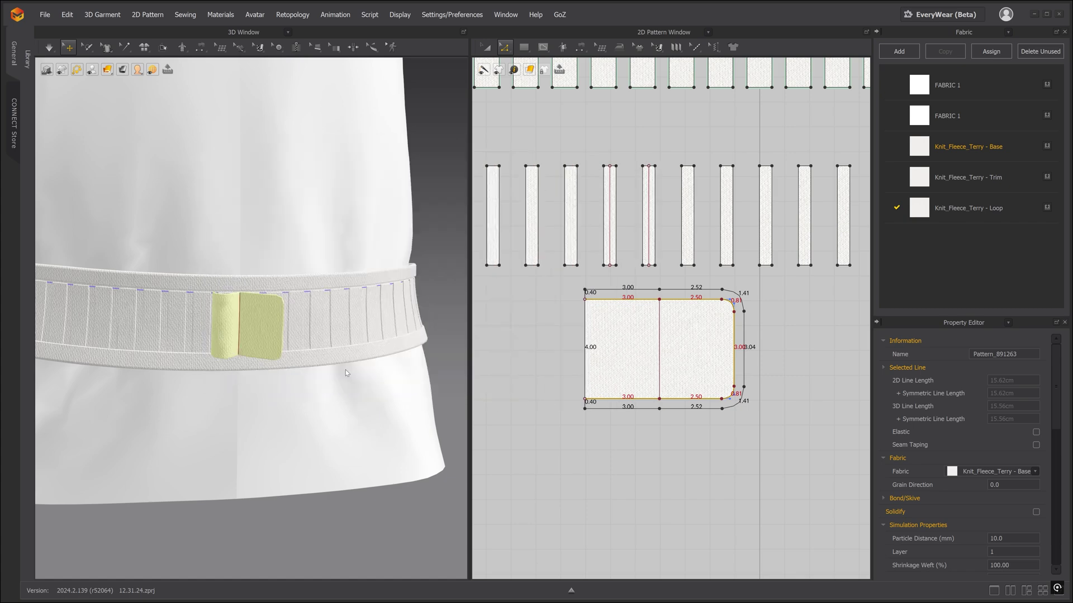
click(345, 373)
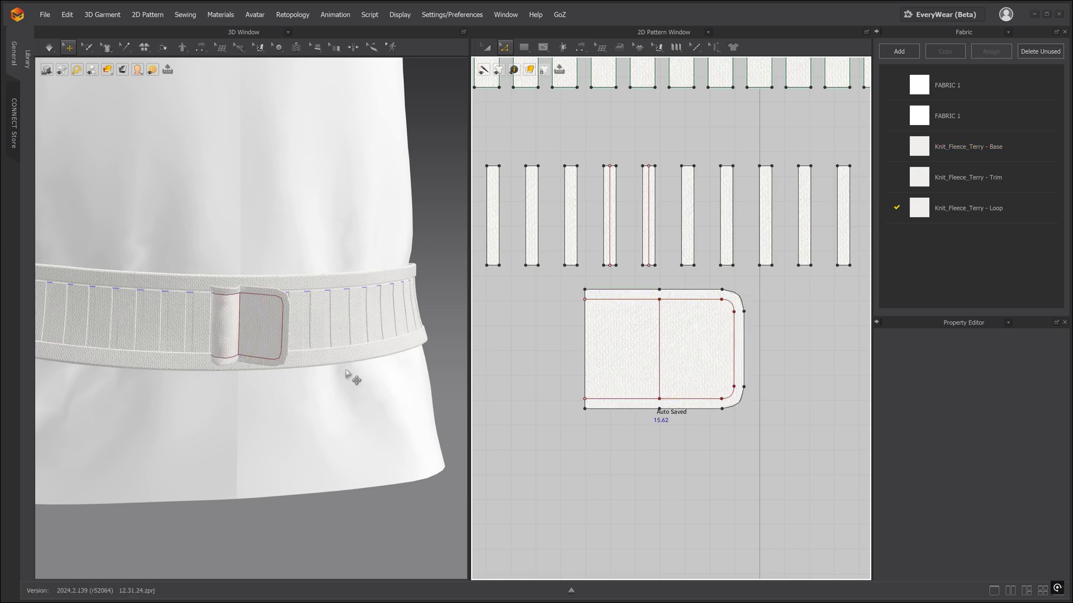
- Separate the outer border from the pouch panel along the new internal outline, and place the border strip beside the panel in 2D
key(a)
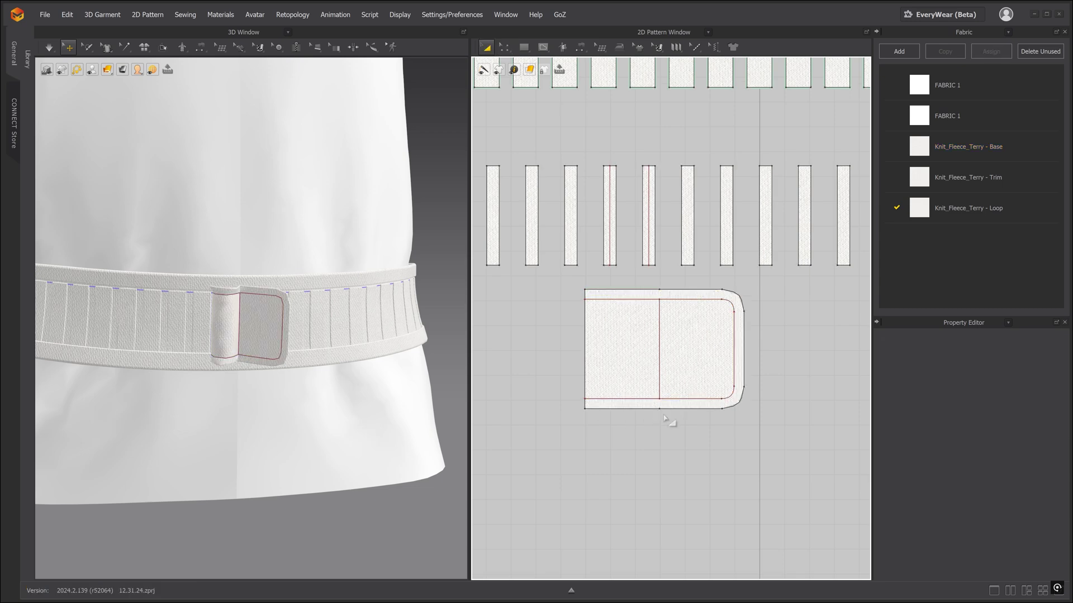
right_click(701, 399)
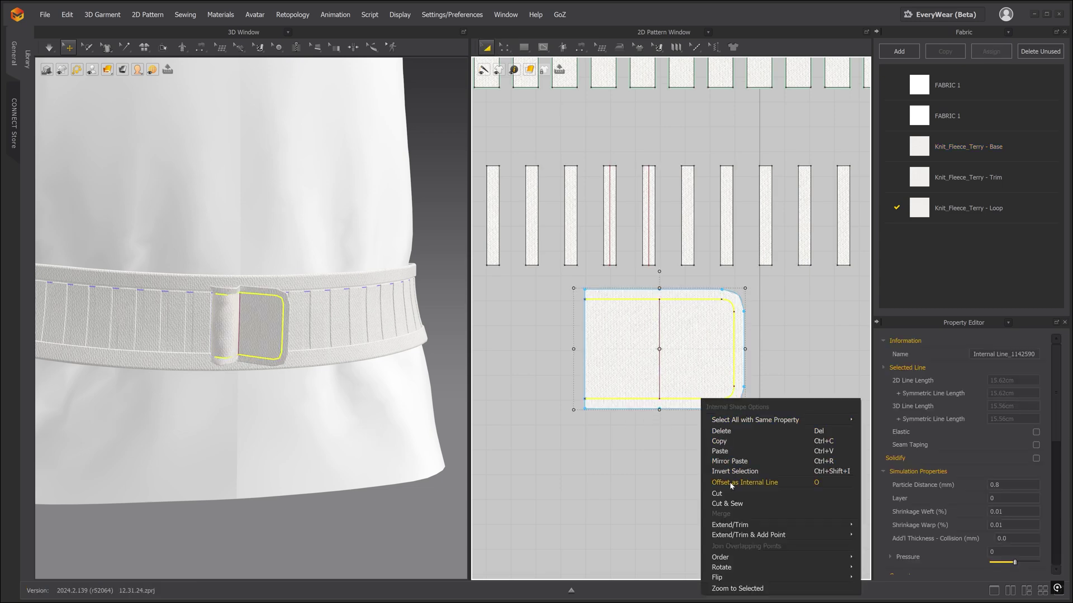
click(717, 494)
scroll(804, 425, down, 3)
middle_drag(818, 426, 699, 383)
drag(631, 347, 764, 347)
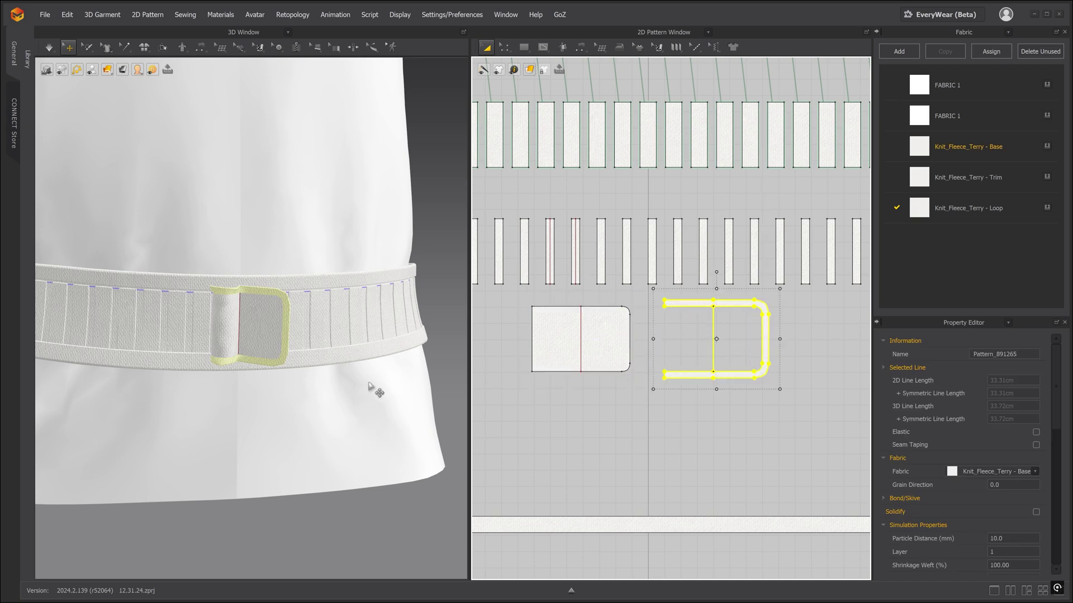
- Simulate the pouch briefly while tugging the flap, and delete the leftover middle internal line from the border strip
scroll(347, 312, down, 2)
key(space)
drag(275, 310, 281, 310)
scroll(285, 312, up, 2)
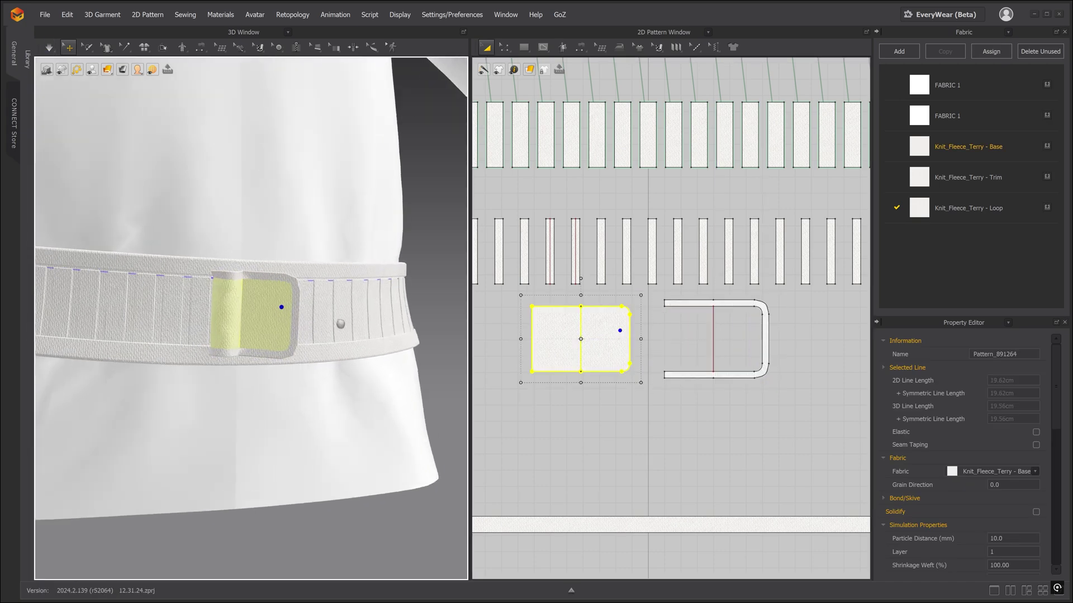
click(712, 337)
key(Delete)
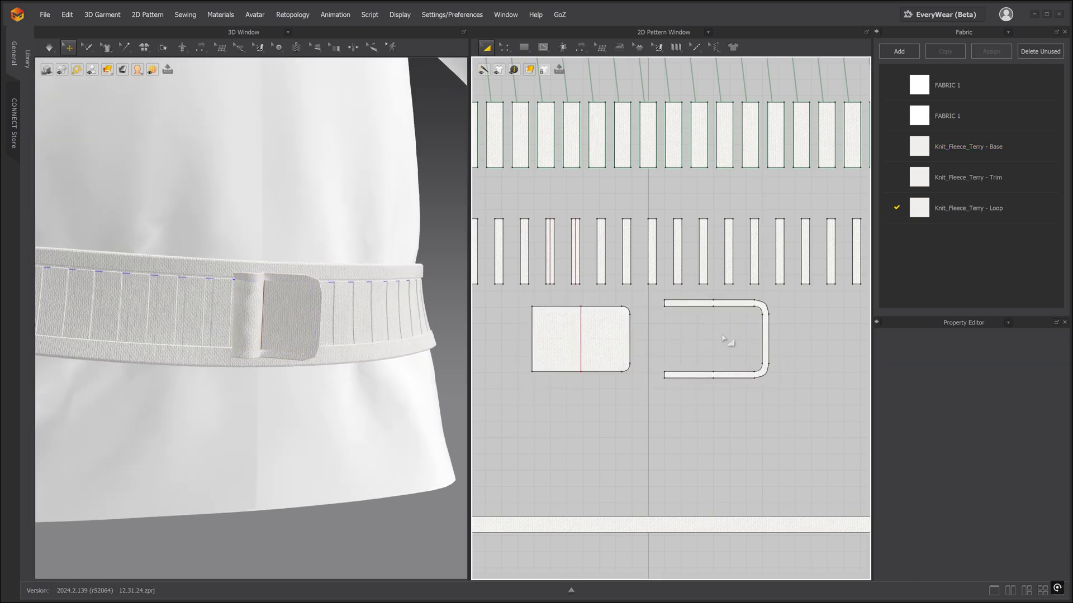
- Copy the Knit_Fleece_Terry - Base fabric as Knit_Fleece_Terry - Belt Loop Trim, and assign it to the U-shaped border strip
click(1021, 143)
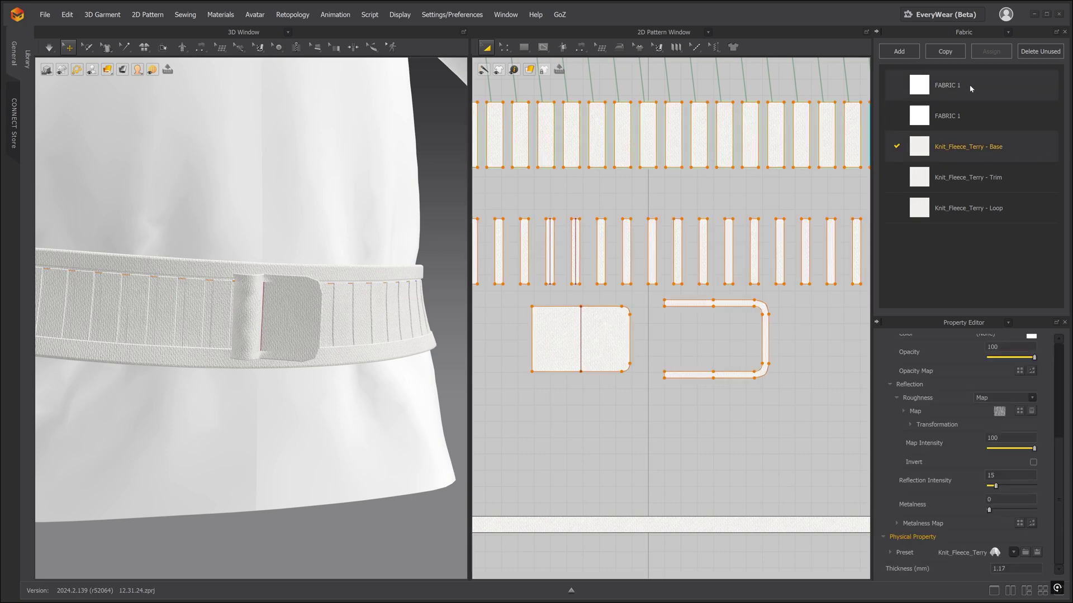
click(944, 50)
double_click(1006, 239)
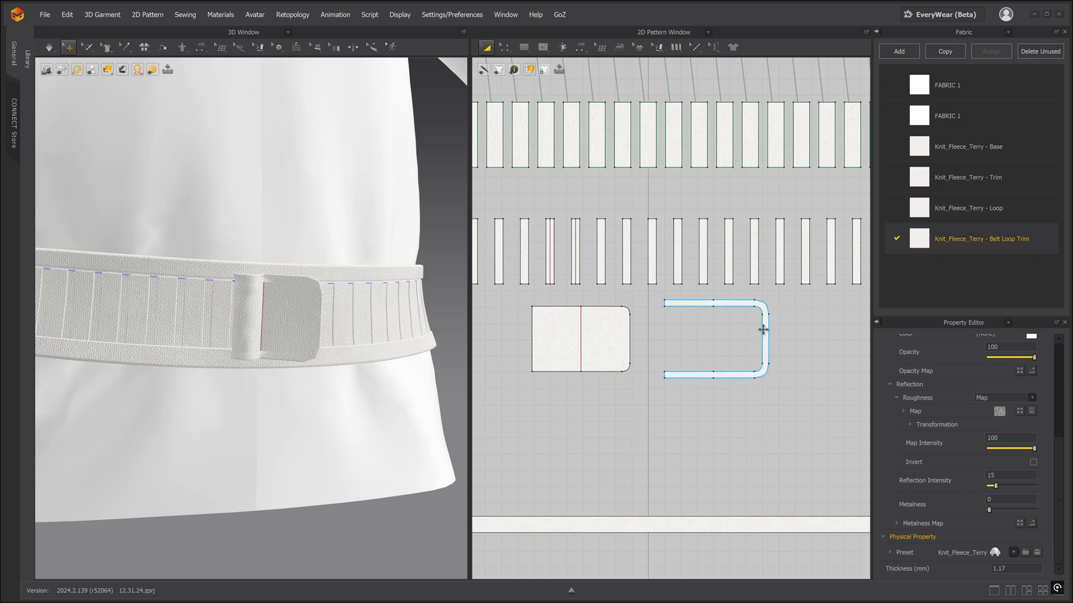
click(1047, 238)
click(1012, 239)
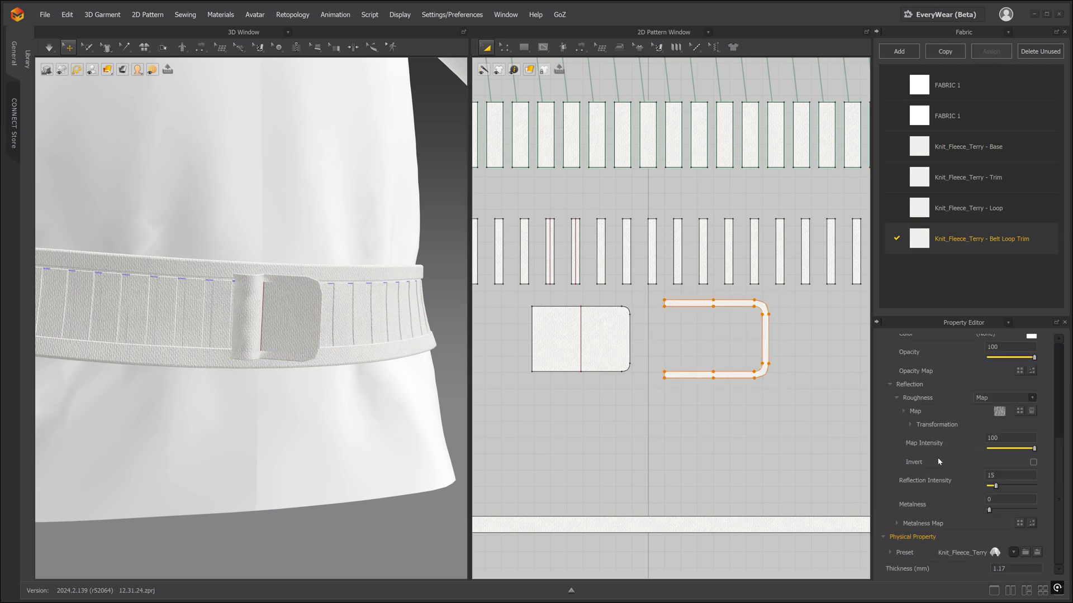
- Apply the Trim_Hardware physical property preset to the Belt Loop Trim fabric
click(1013, 553)
click(877, 476)
key(Return)
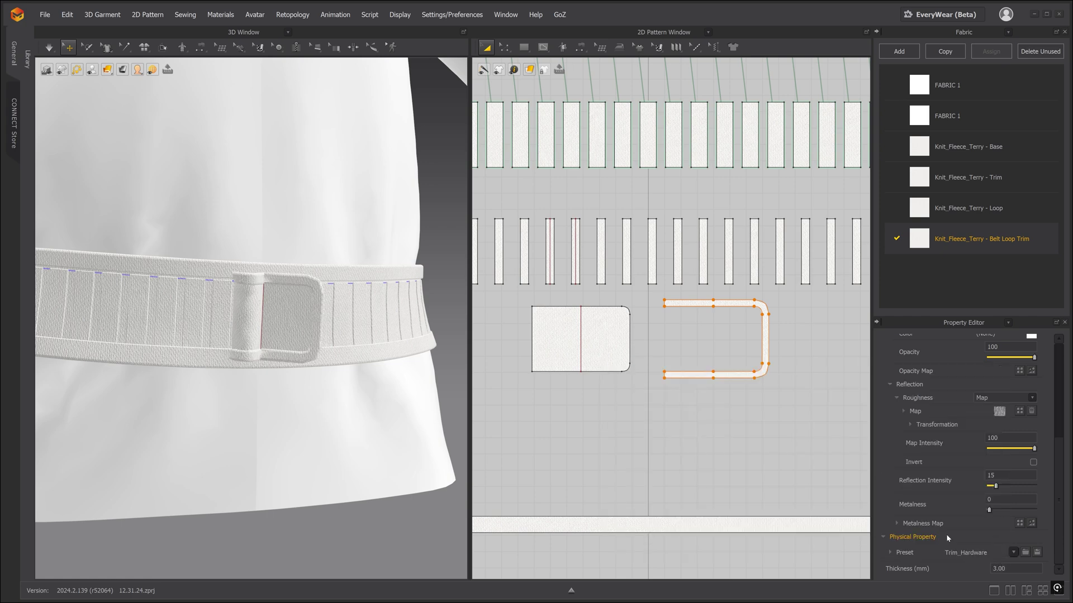
- Simulate the garment while tugging the pouch and its stiffened border into place, and end the simulation
click(831, 466)
key(space)
scroll(296, 347, down, 2)
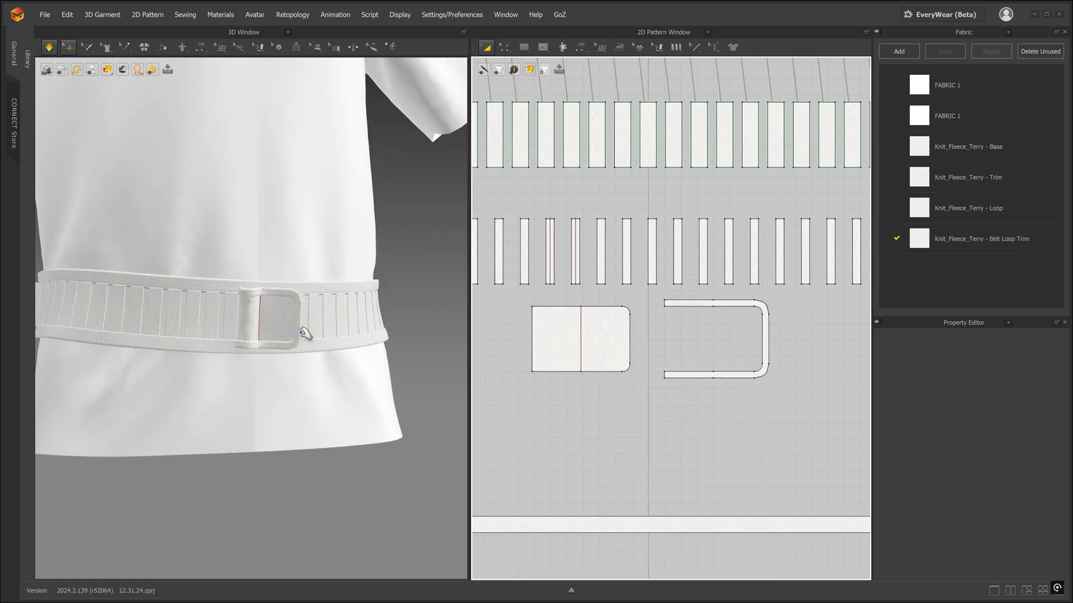
right_drag(304, 333, 259, 312)
click(287, 316)
click(234, 306)
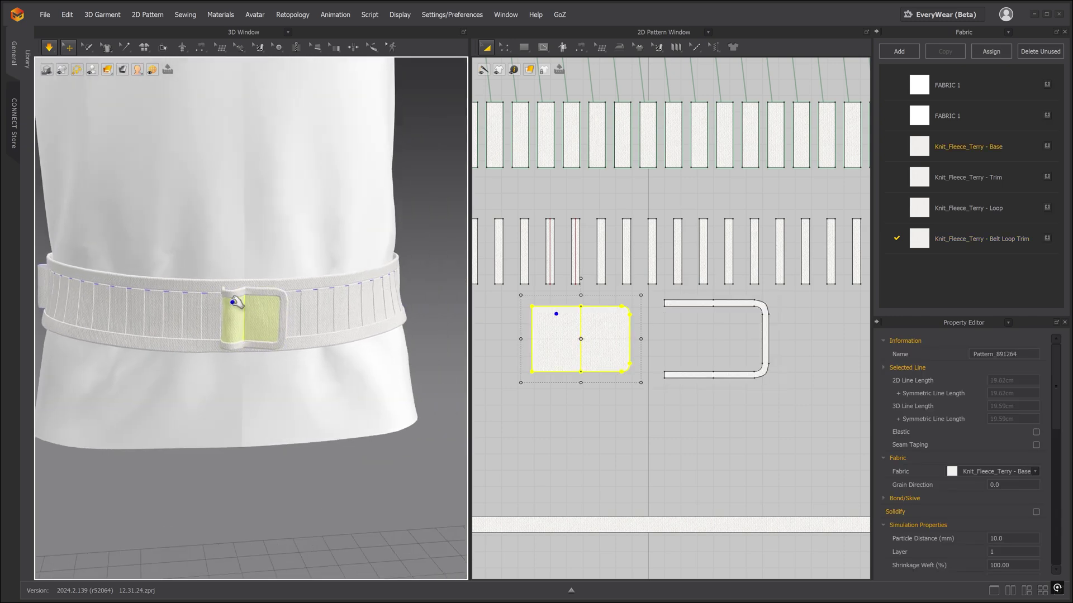
click(236, 311)
right_drag(237, 318, 232, 316)
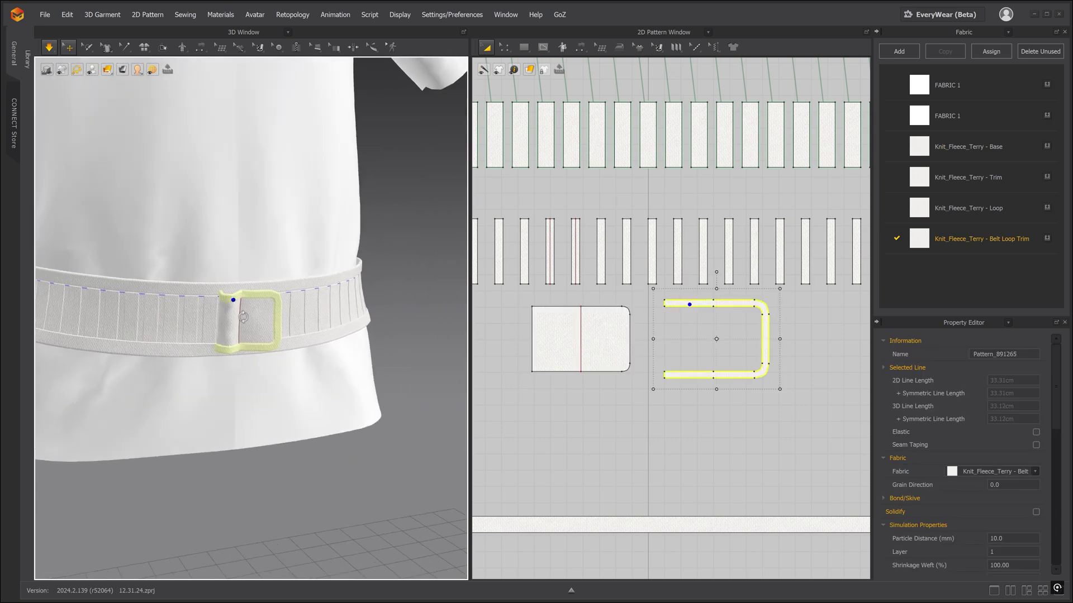
click(234, 326)
key(space)
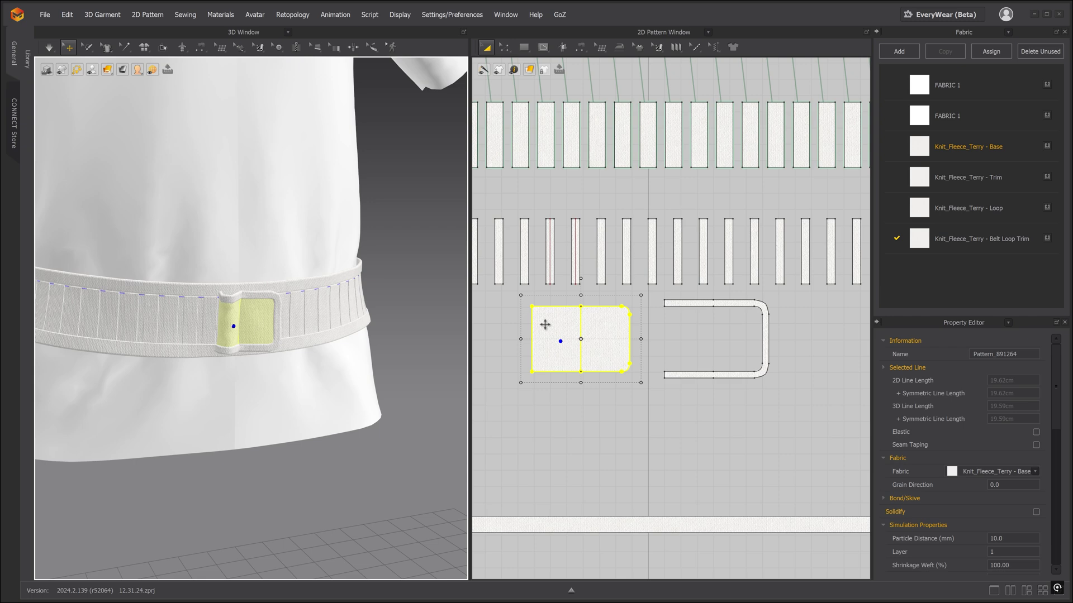
- Set the particle distance of the pouch panel and its border strip to 5 mm
shift+click(699, 307)
click(1000, 538)
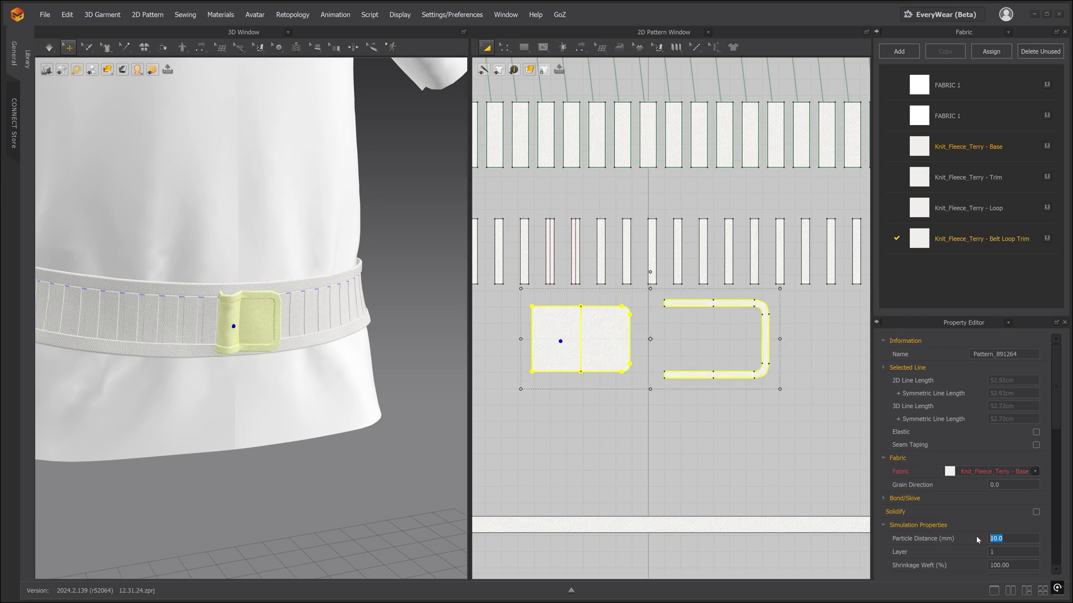
text(5)
key(Return)
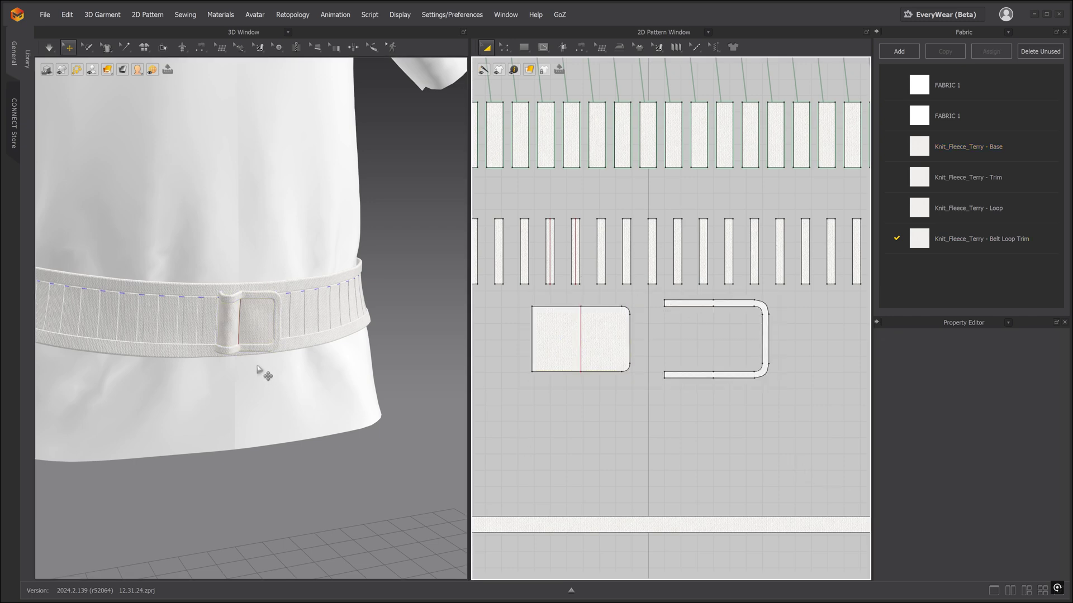
- Simulate the refined pouch from the front while adjusting its rolled end, and examine the belt on its own from several angles
key(2)
key(space)
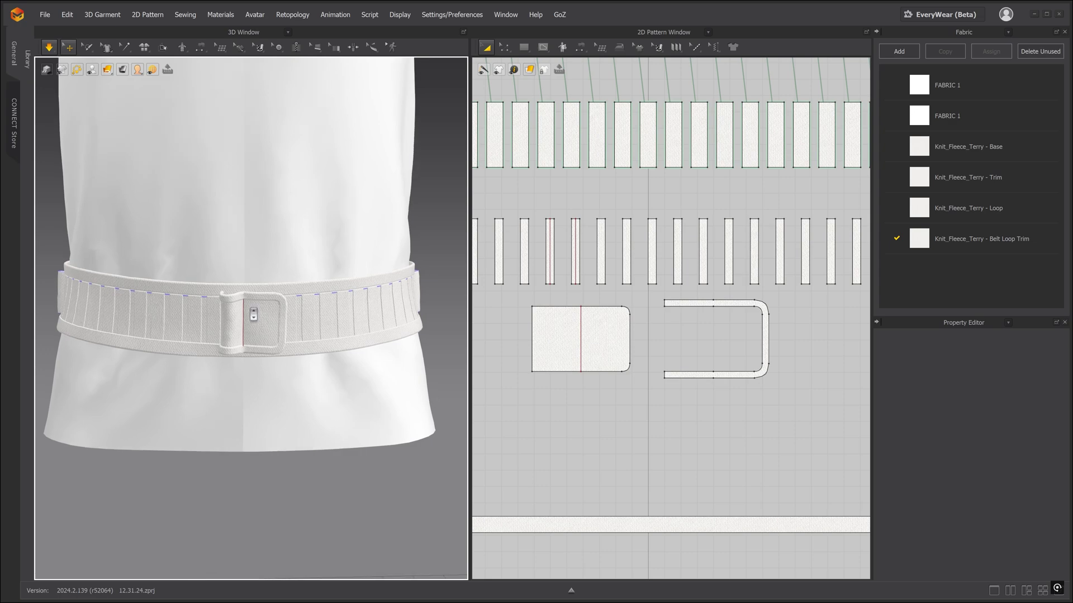
scroll(252, 313, up, 2)
click(233, 296)
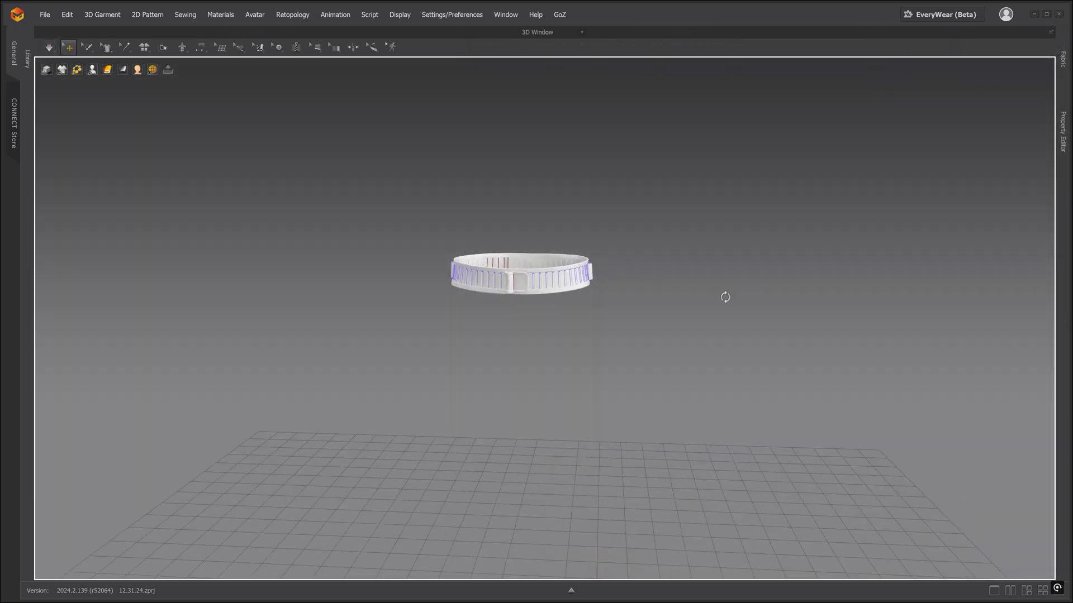
right_drag(723, 294, 807, 321)
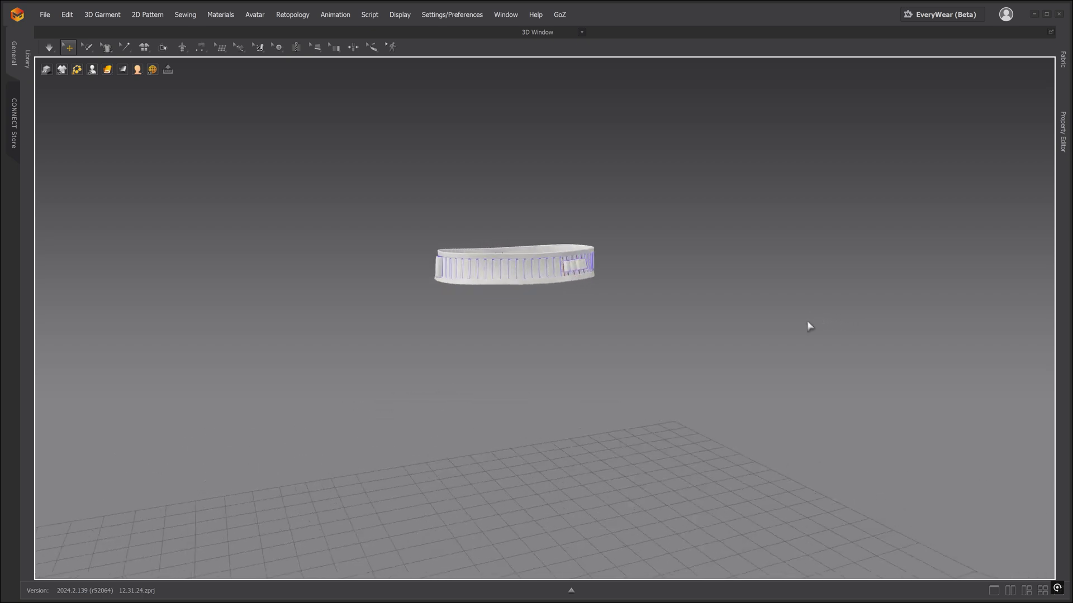
mouse_move(898, 321)
right_down()
mouse_move(857, 318)
mouse_move(936, 324)
mouse_move(900, 318)
right_up()
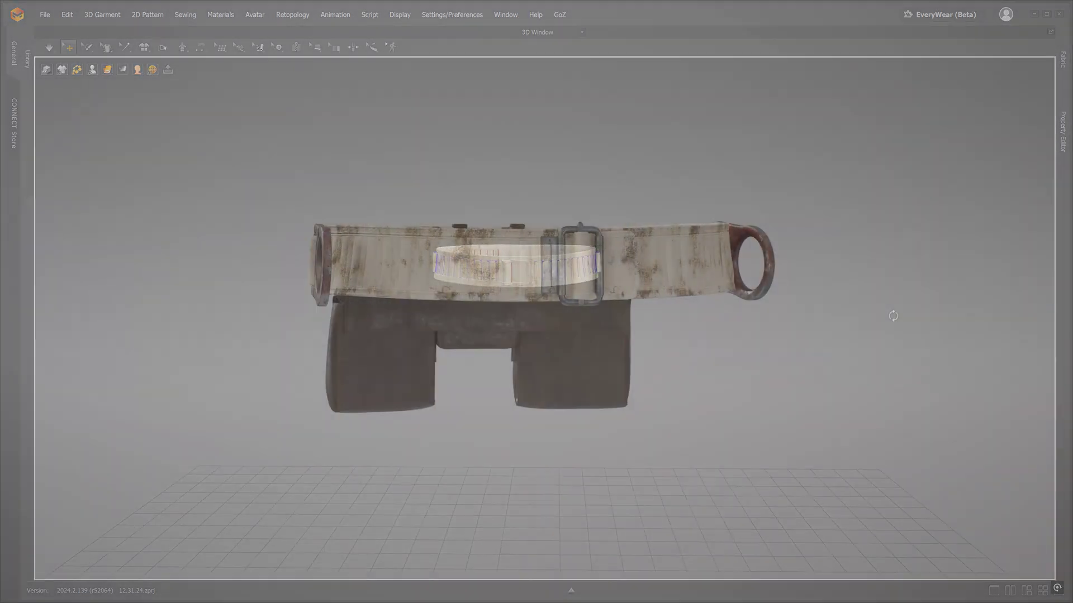